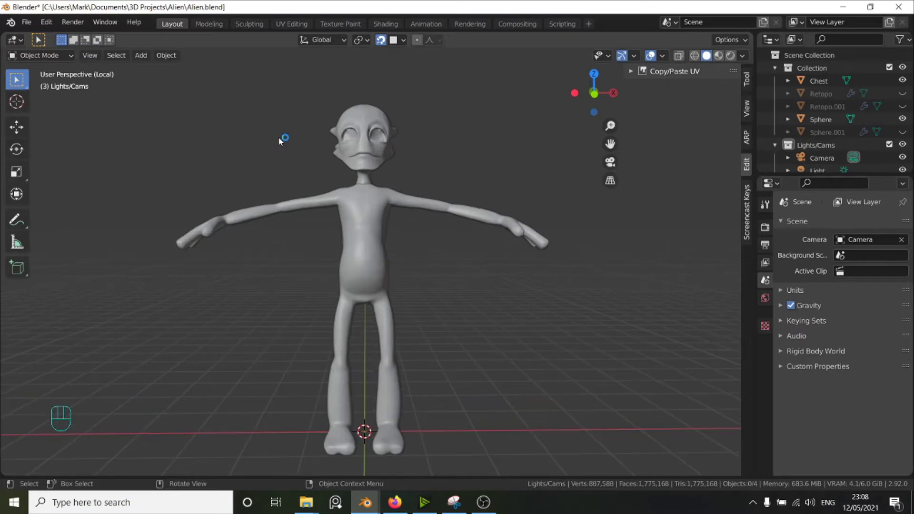
Turn off snapping, and find and enable the Mesh: F2 add-on in the preferences, expanding its details
left_click(381, 40)
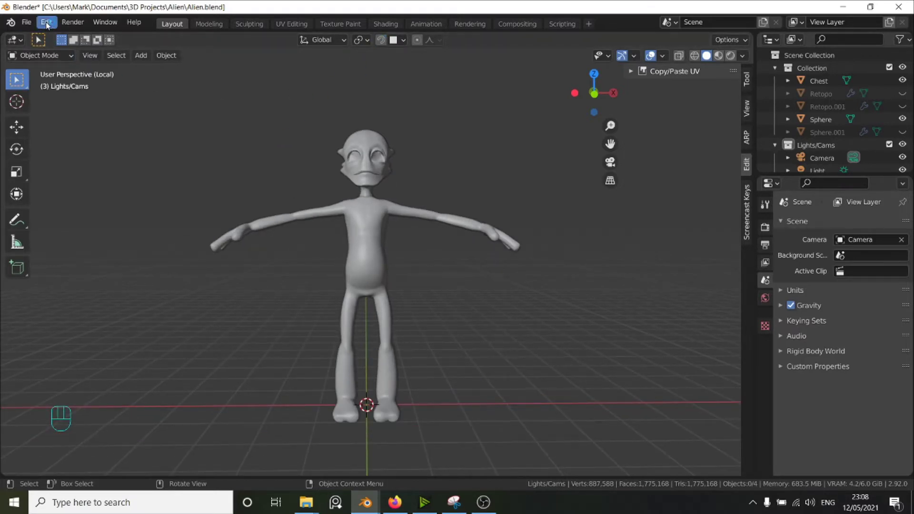
left_click(46, 24)
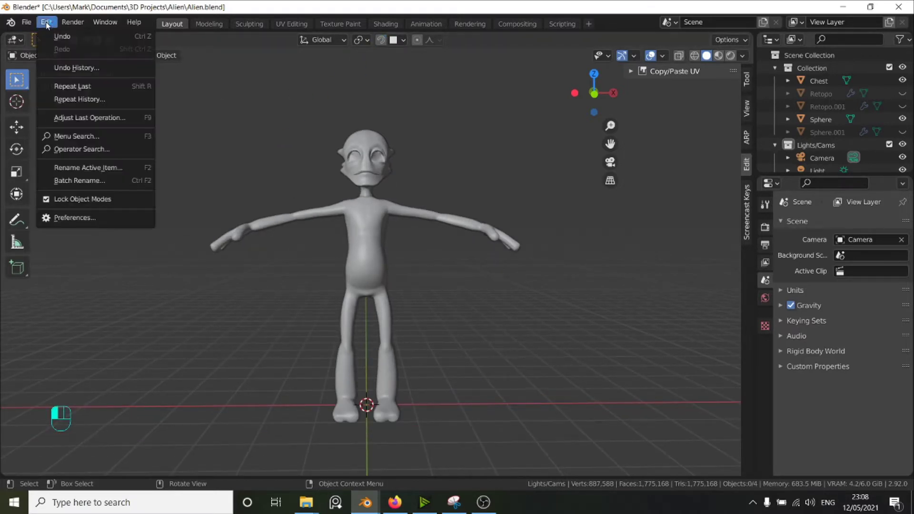
left_click(81, 219)
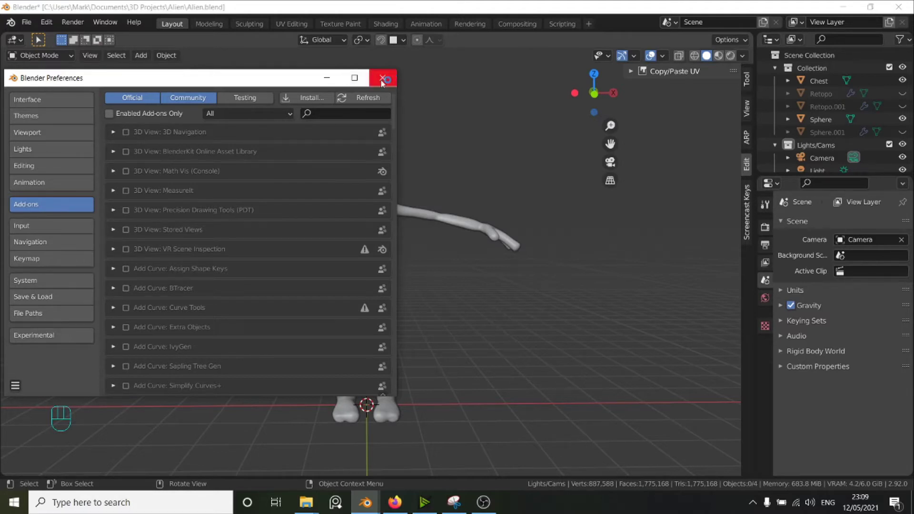
left_click(350, 116)
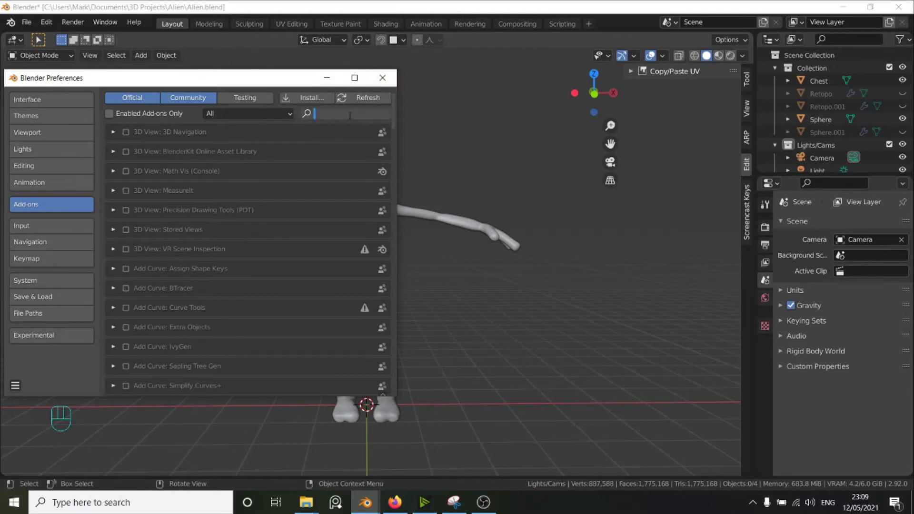
type("f2")
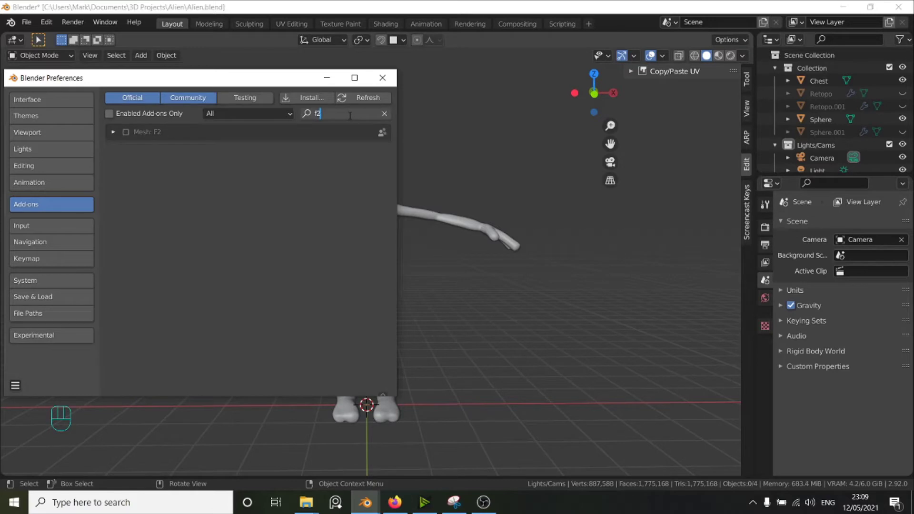
key("Return")
left_click(125, 133)
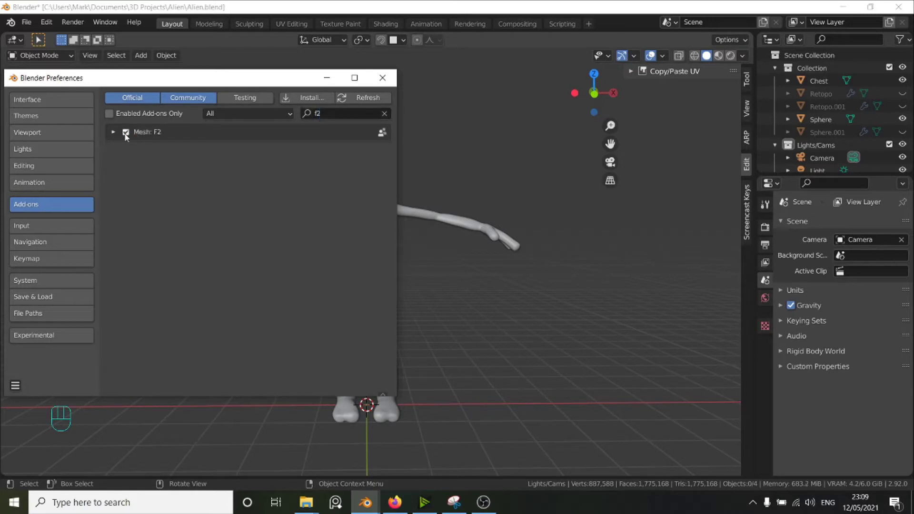
left_click(114, 132)
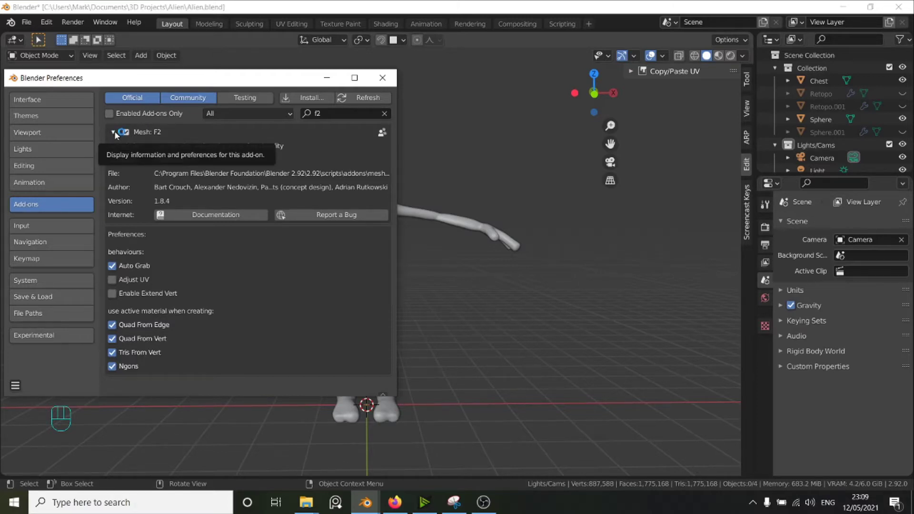
Search the add-ons for "loop" and enable Mesh: LoopTools
left_click(345, 119)
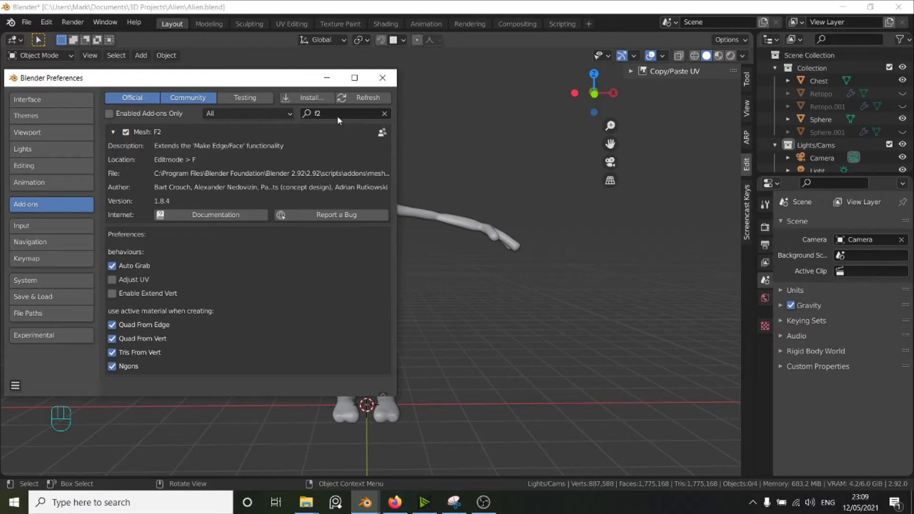
left_click(338, 115)
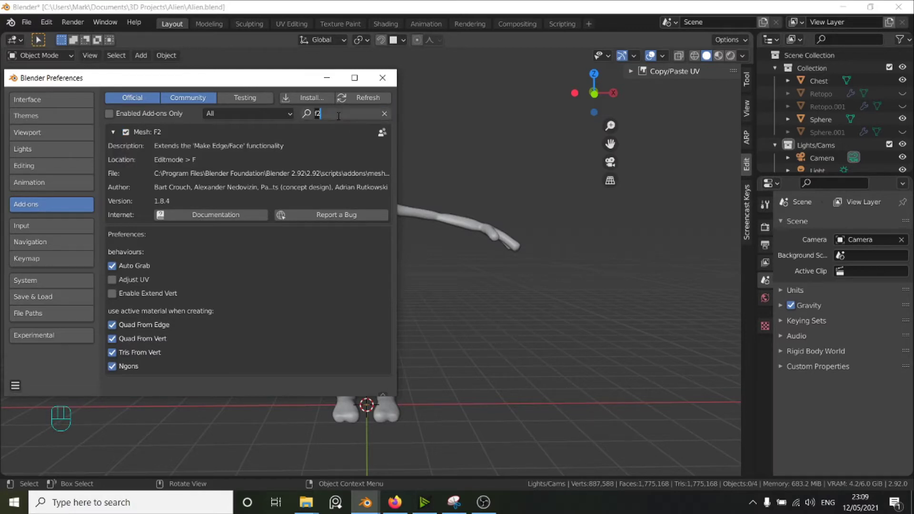
type("loo")
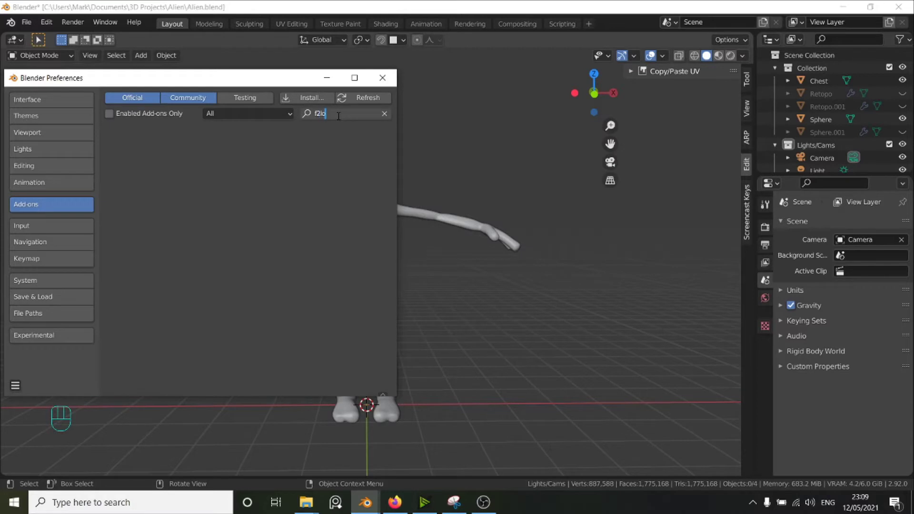
key("BackSpace")
key("BackSpace")
key("BackSpace")
key("BackSpace")
key("BackSpace")
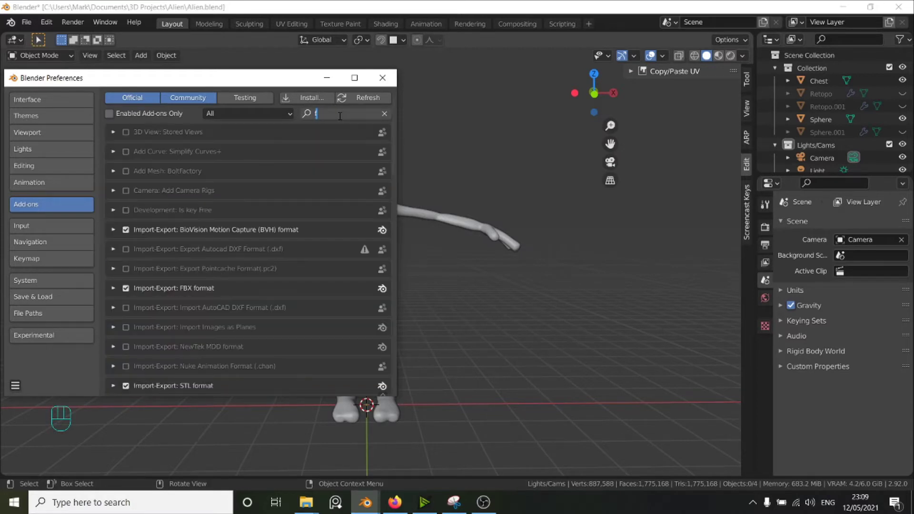
type("loop")
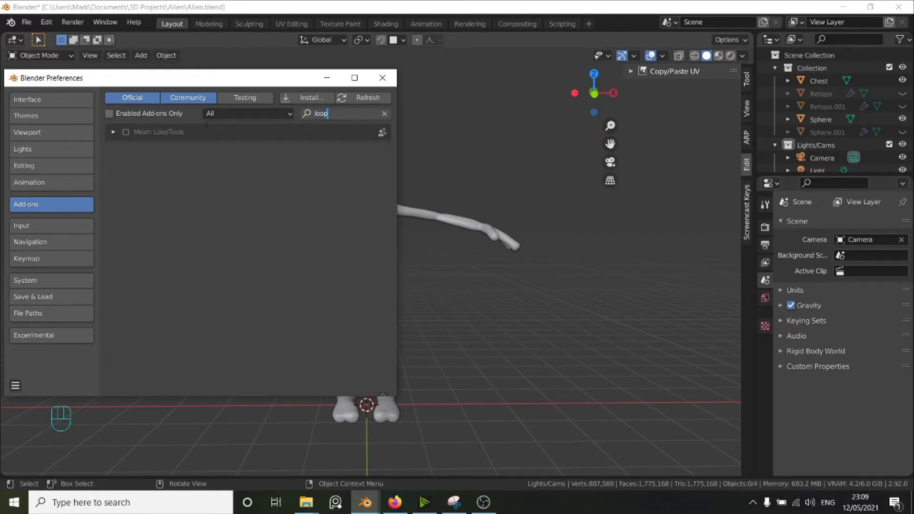
left_click(127, 134)
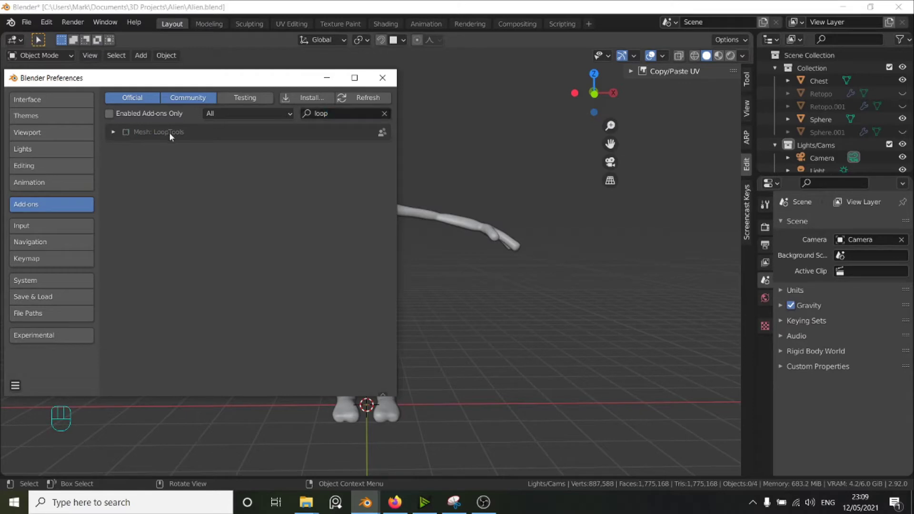
left_click(127, 133)
Save the preferences and close the preferences window
left_click(17, 388)
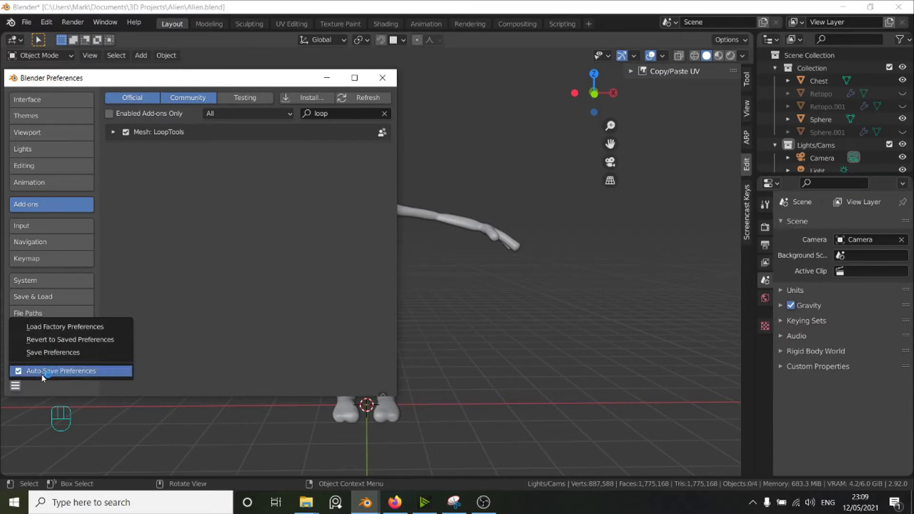
left_click(78, 355)
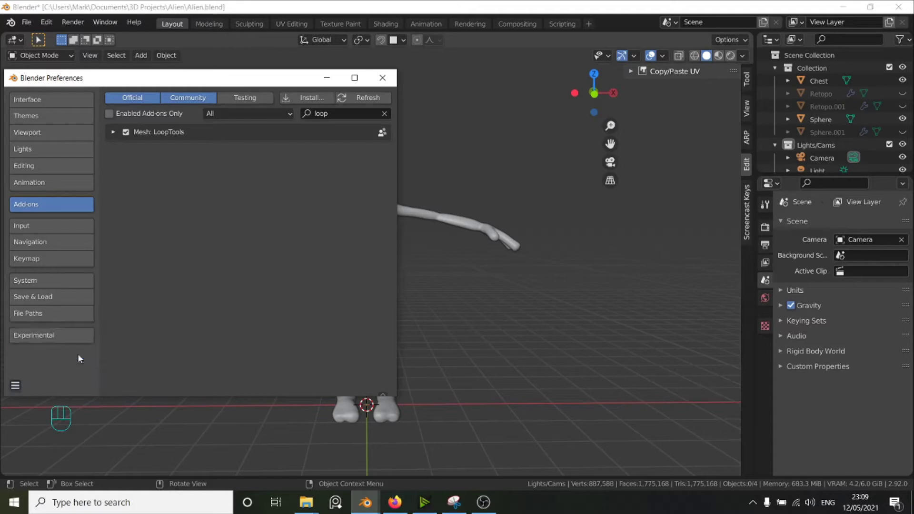
left_click(383, 78)
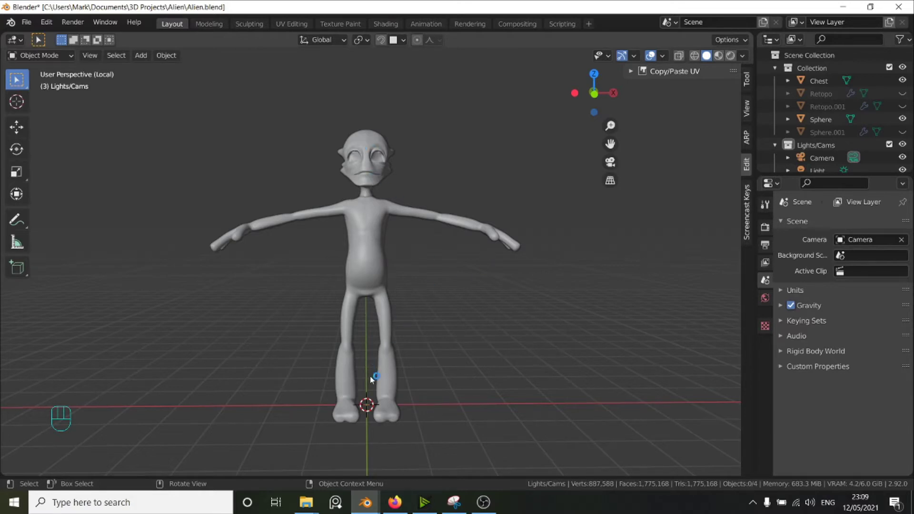
Add a 2 m plane mesh at the world origin under the alien's feet
key("shift")
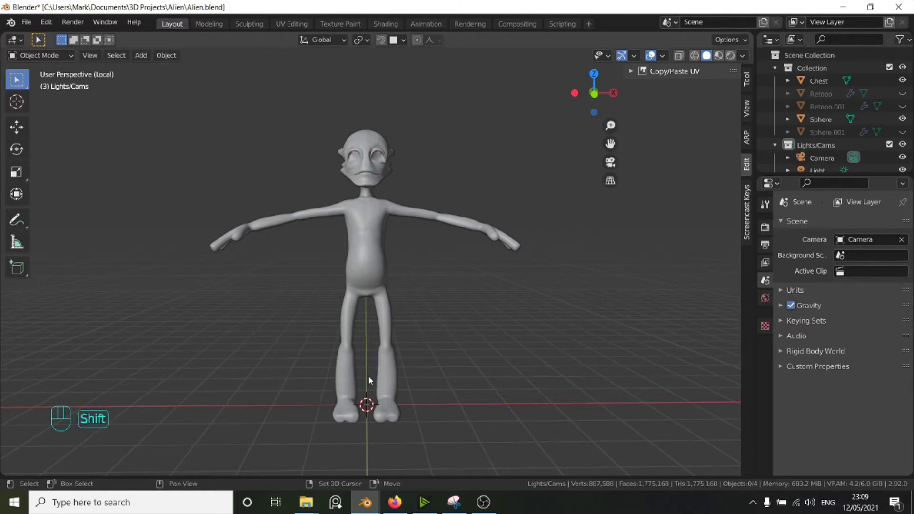
key("shift+a")
mouse_move(320, 230)
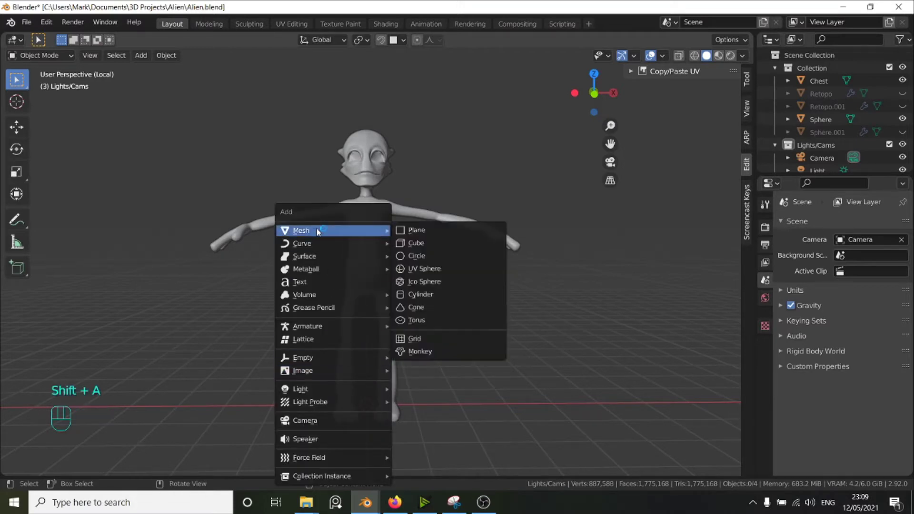
left_click(415, 232)
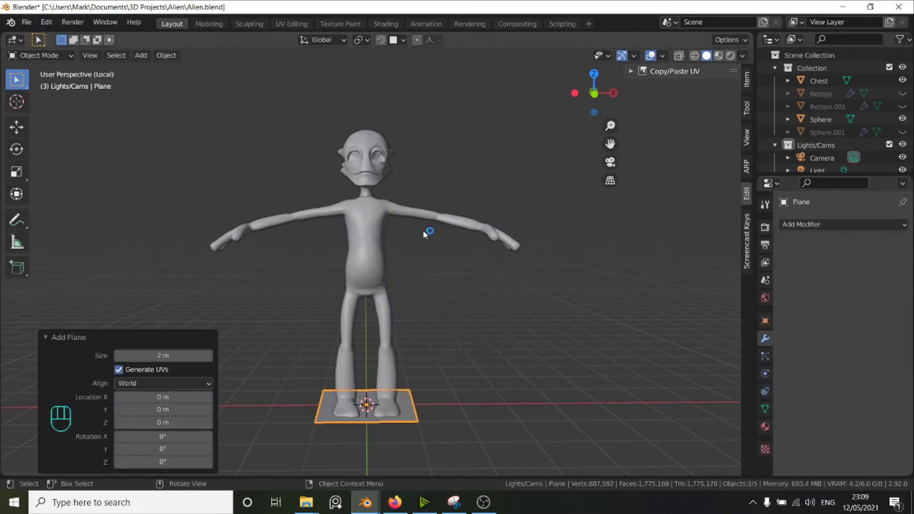
Enter Edit Mode on the plane, try the edge and face select modes, and return to vertex selection
scroll(379, 387, "up", 2)
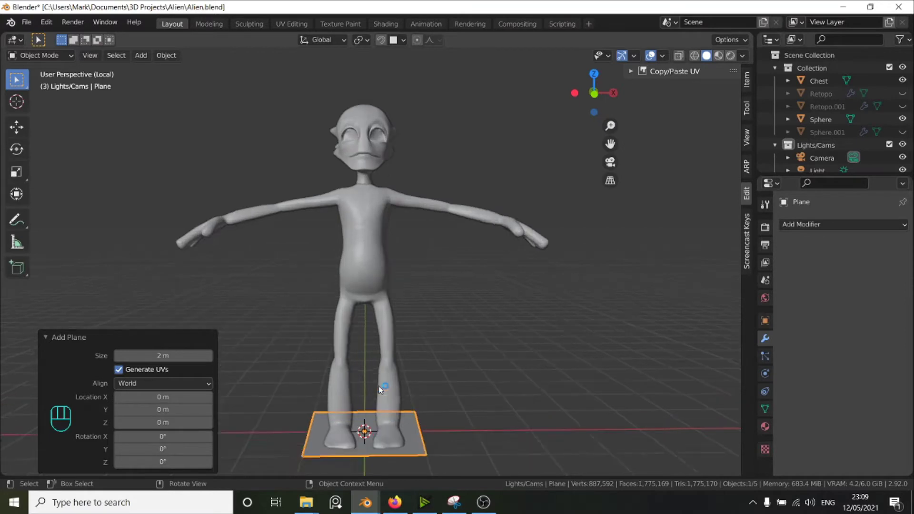
middle_click_drag(374, 381, 406, 300, "shift")
key("Tab")
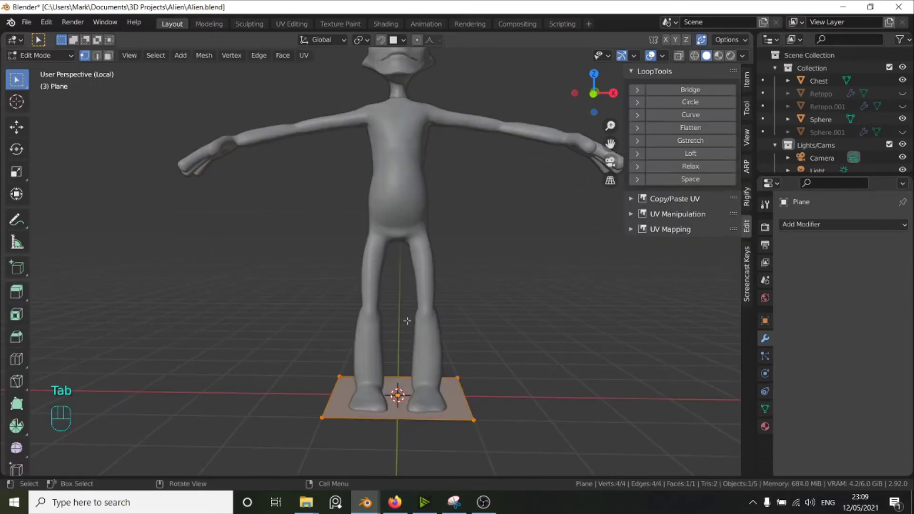
key("1")
key("2")
key("3")
key("1")
Select the plane's two vertices on the negative X side, and narrow the selection to the rear corner vertex
left_click_drag(235, 333, 365, 448)
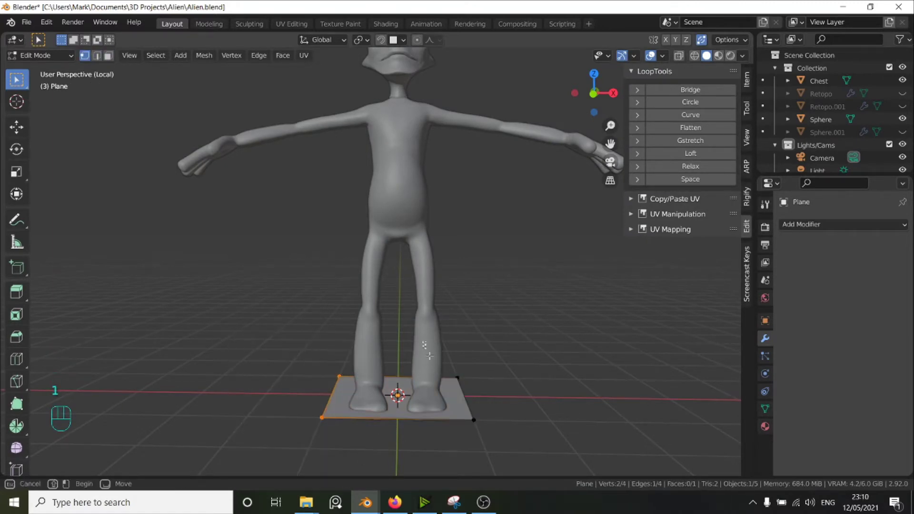
left_click_drag(430, 355, 504, 448)
left_click_drag(298, 341, 385, 448)
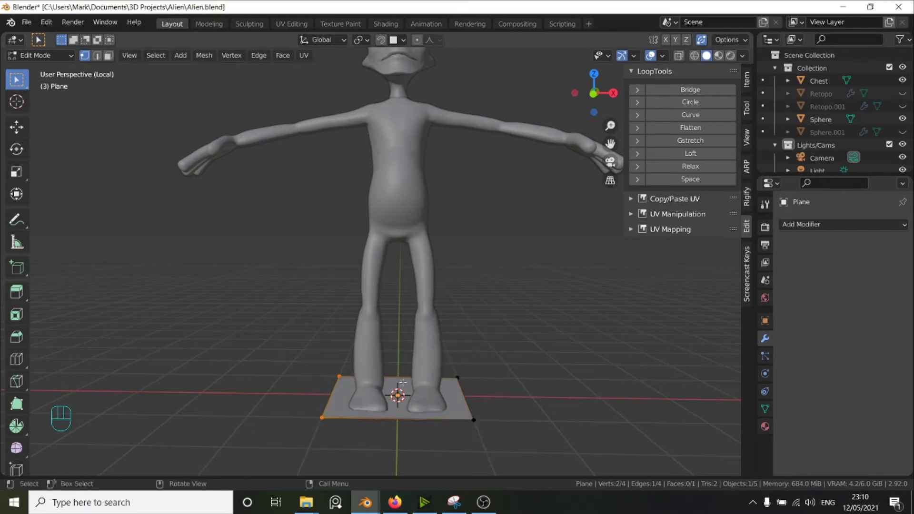
left_click(346, 371)
Examine the alien sculpt from the front and both sides, including its arms, hands, neck and torso
scroll(342, 315, "up", 1)
scroll(358, 263, "down", 3)
middle_click_drag(388, 241, 385, 276, "shift")
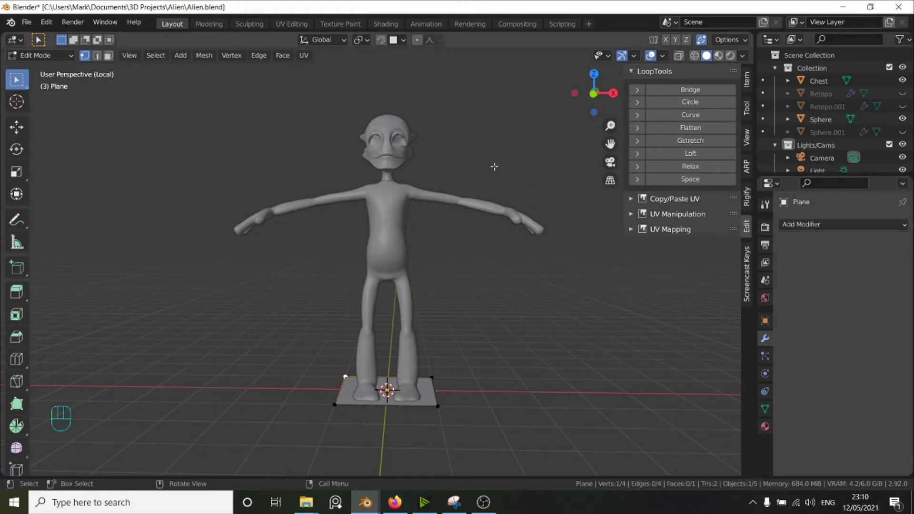
middle_click_drag(525, 158, 418, 204)
scroll(454, 283, "up", 4)
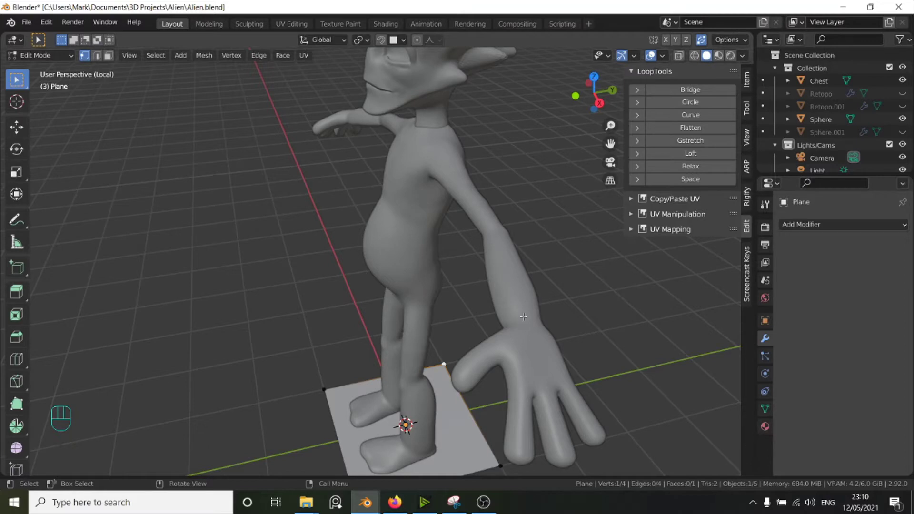
middle_click_drag(524, 301, 491, 303)
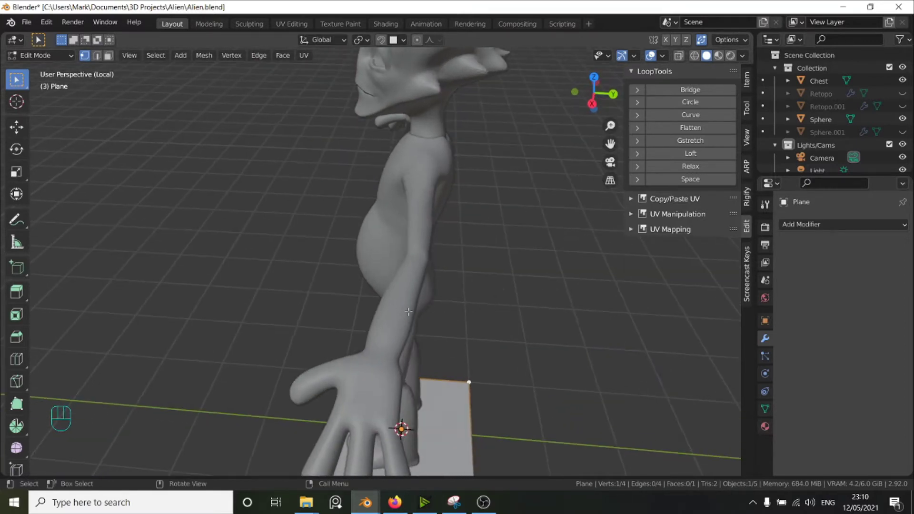
middle_click_drag(431, 294, 392, 278)
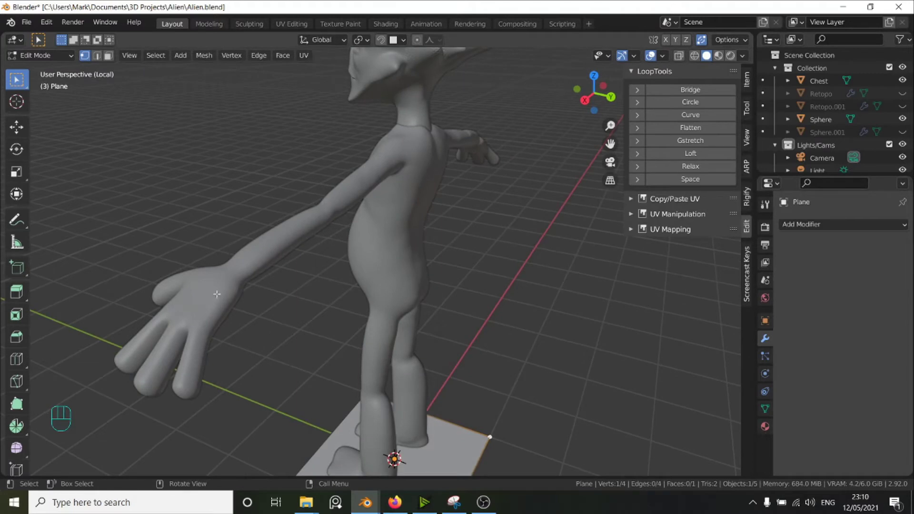
middle_click_drag(198, 233, 314, 204)
scroll(314, 204, "up", 3)
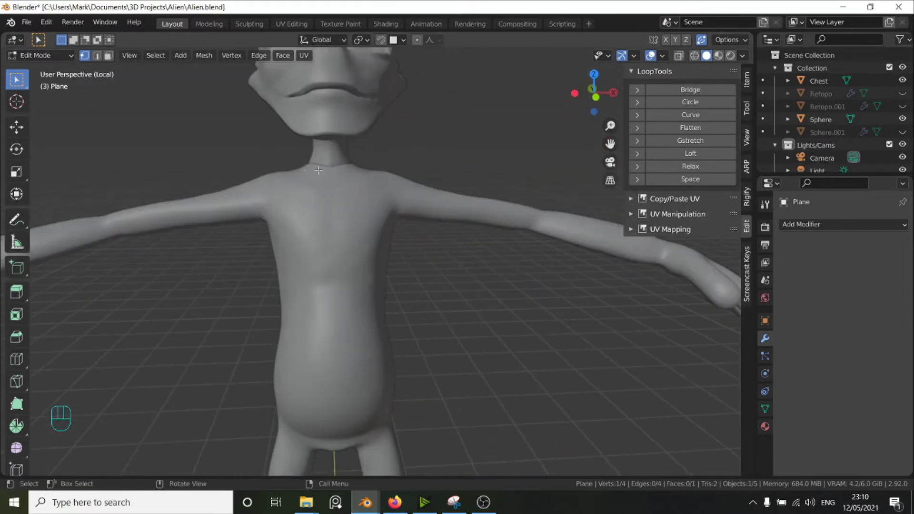
scroll(333, 147, "down", 2)
middle_click_drag(357, 158, 320, 160)
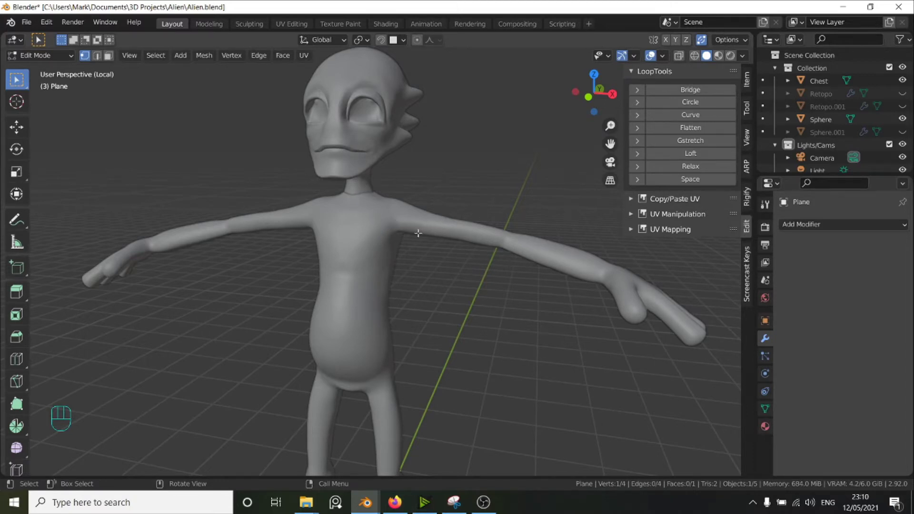
scroll(358, 202, "down", 3)
middle_click_drag(361, 263, 373, 216, "shift")
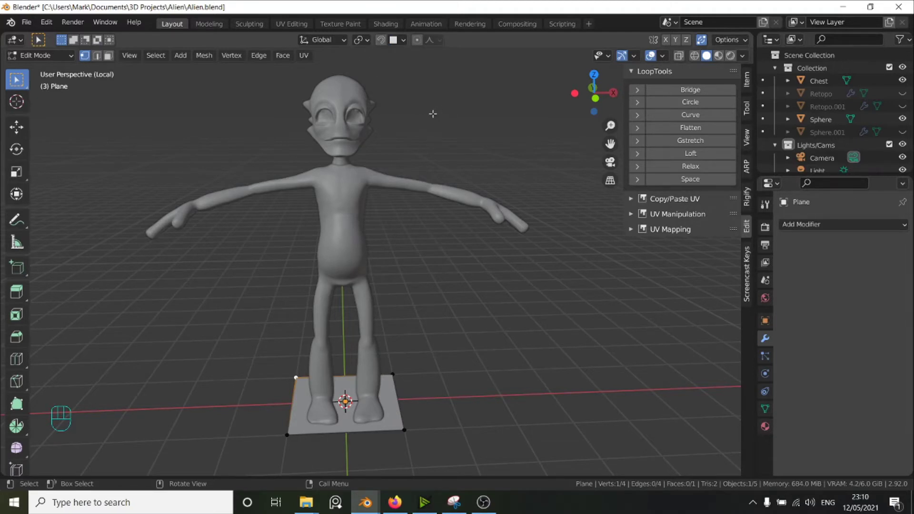
middle_click_drag(433, 113, 426, 109)
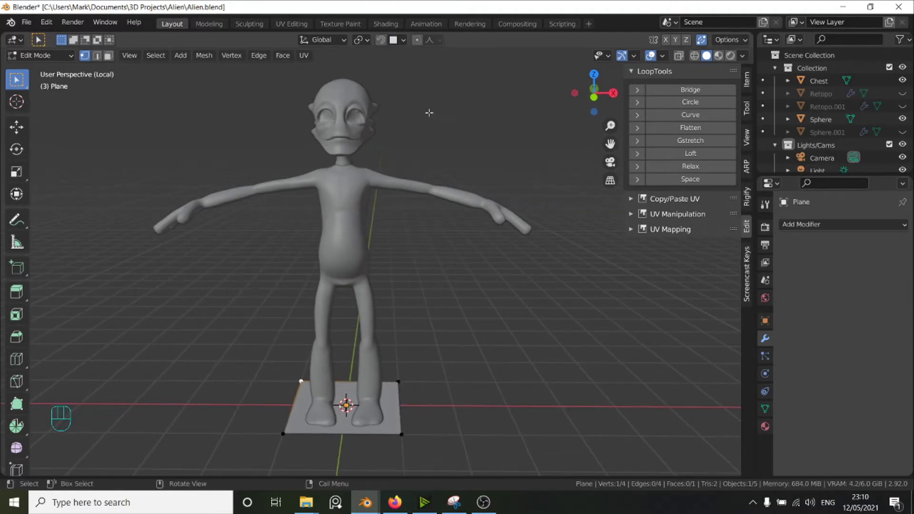
Review the snapping options, including the Face snap target and Project Individual Elements
key("ctrl")
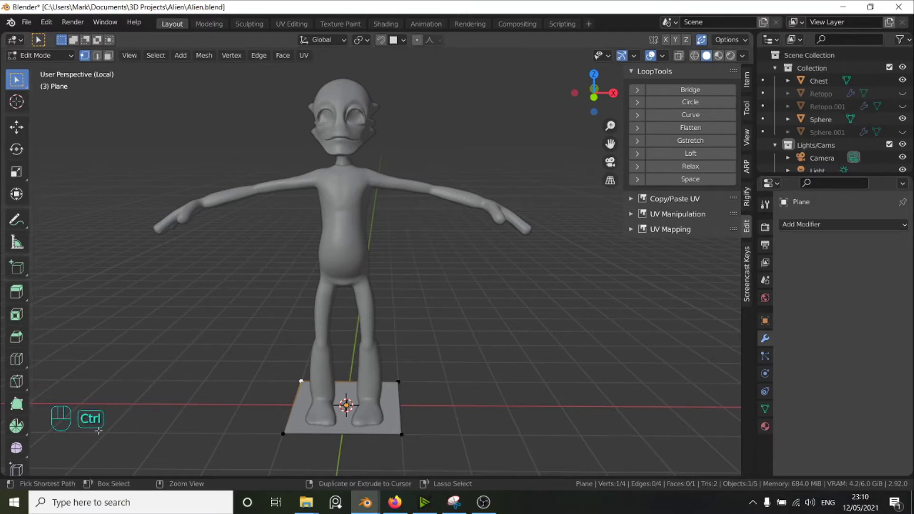
key("shift")
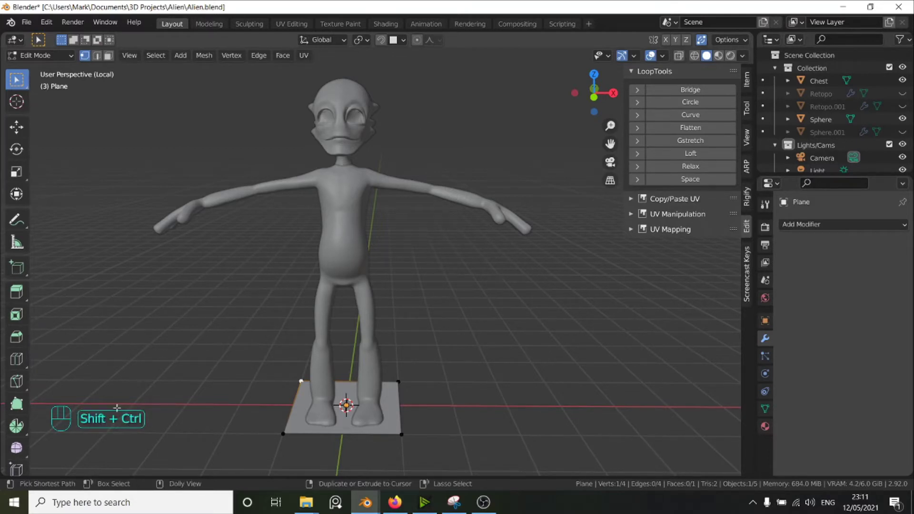
key("ctrl+shift+Tab")
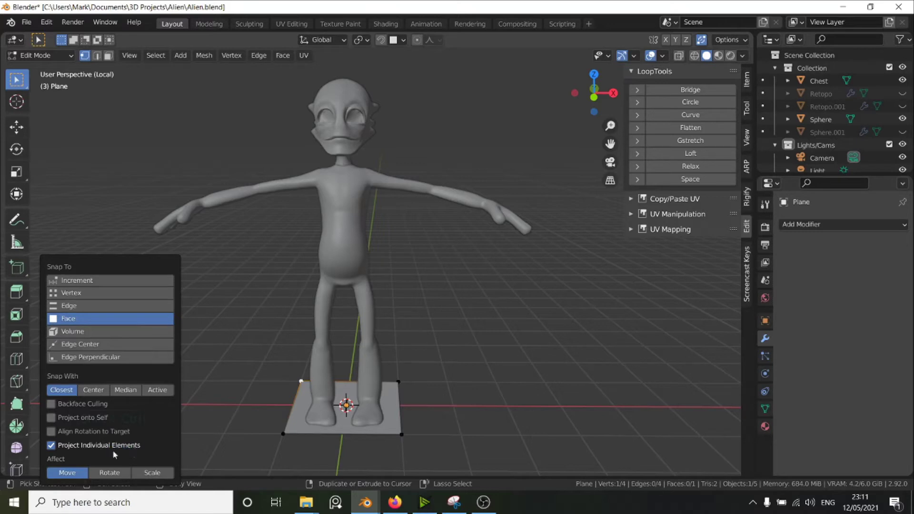
left_click(157, 431)
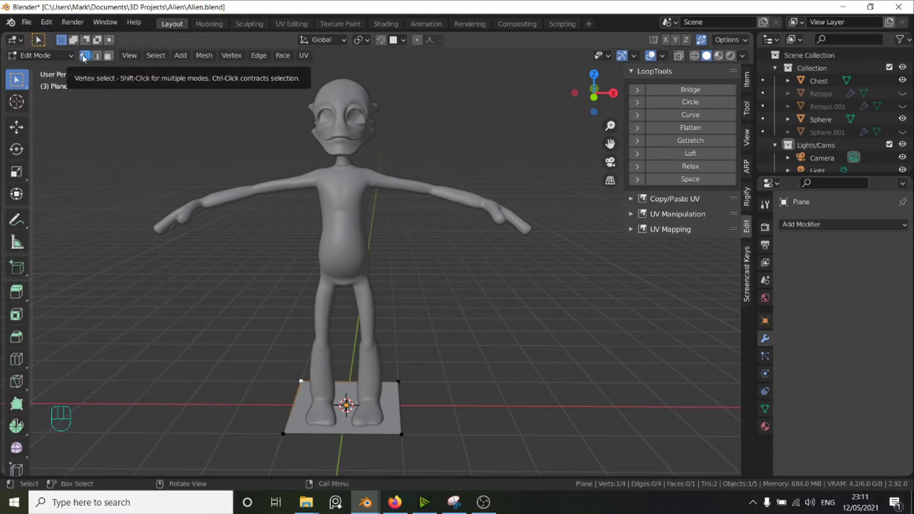
Select each of the plane's corner vertices in turn, finishing with the rear corner on the negative X side
left_click_drag(345, 334, 417, 392)
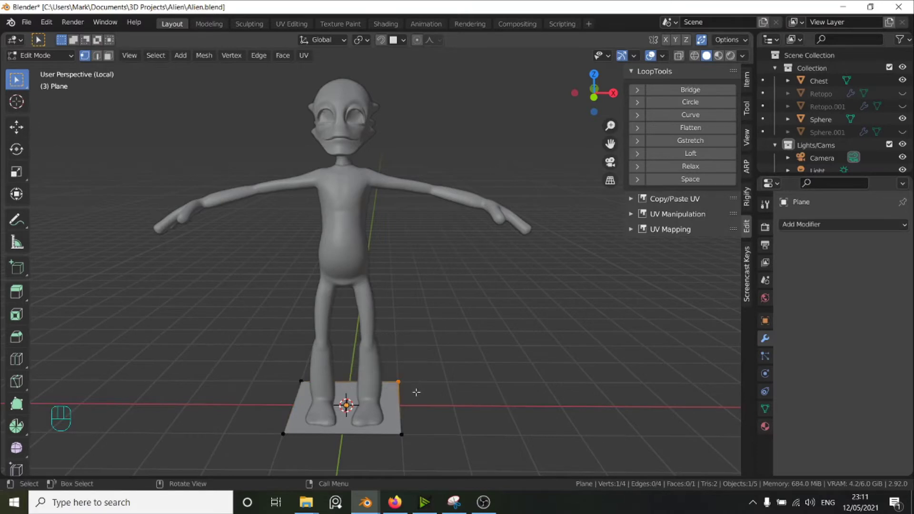
left_click_drag(379, 421, 420, 444)
left_click_drag(275, 423, 299, 449)
left_click_drag(301, 380, 312, 391)
left_click_drag(261, 427, 291, 451)
left_click_drag(279, 355, 312, 393)
Turn on snapping and move the plane's selected rear corner vertex up onto the alien's nose
middle_click_drag(345, 358, 343, 301)
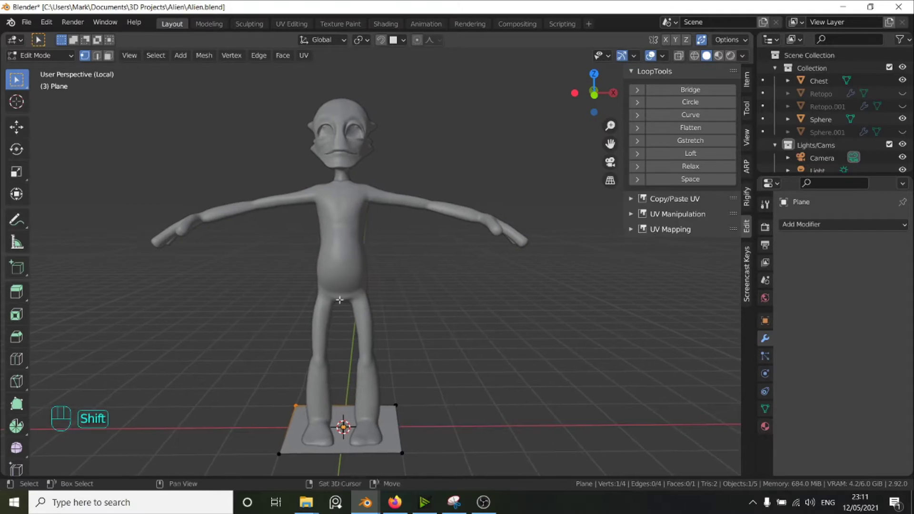
left_click(381, 41)
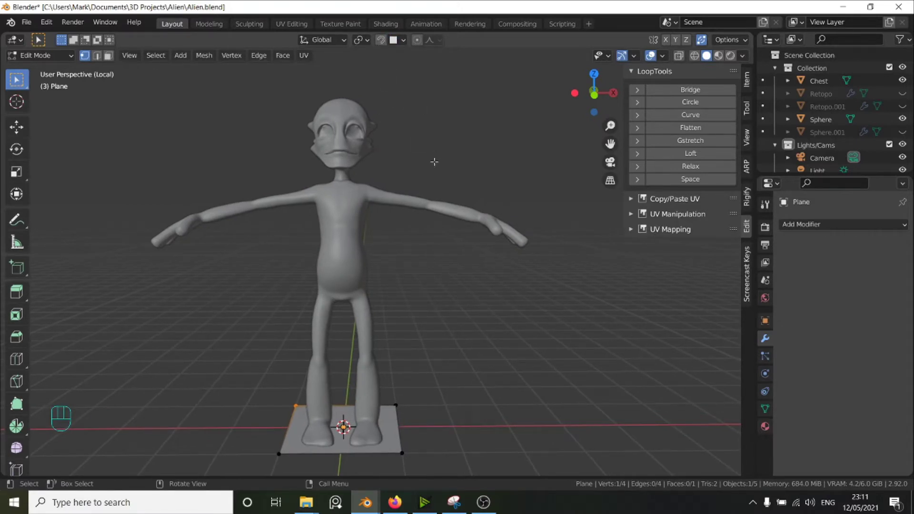
key("shift+Tab")
key("g")
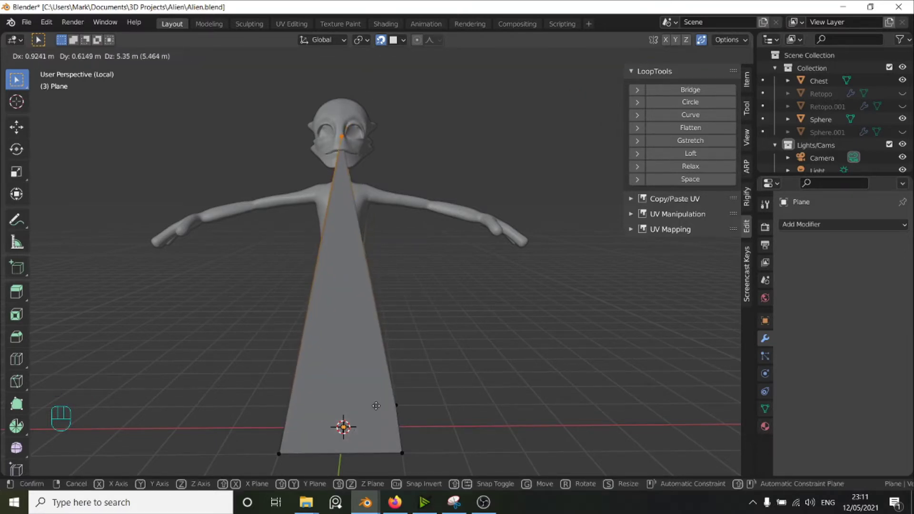
left_click(376, 406)
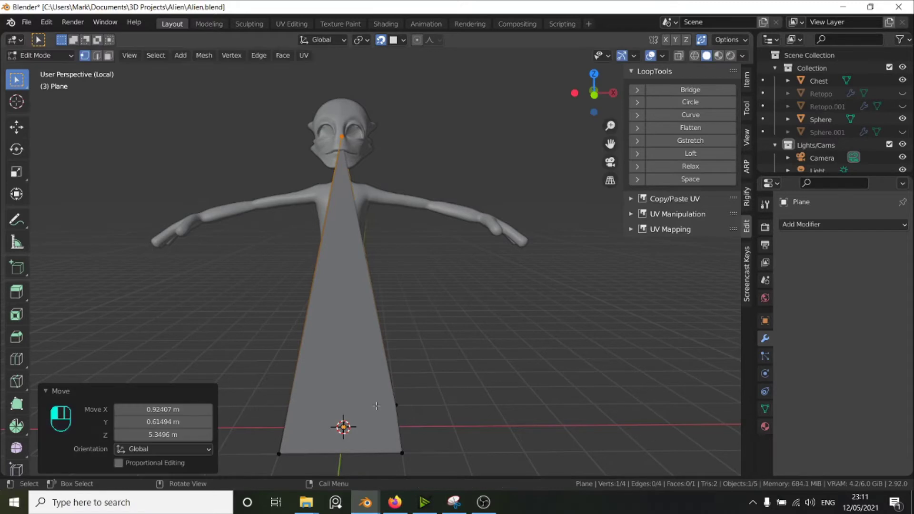
Snap the plane's three remaining corner vertices onto the face, forming a small quad between the nose and the positive X cheek
left_click(284, 443)
key("g")
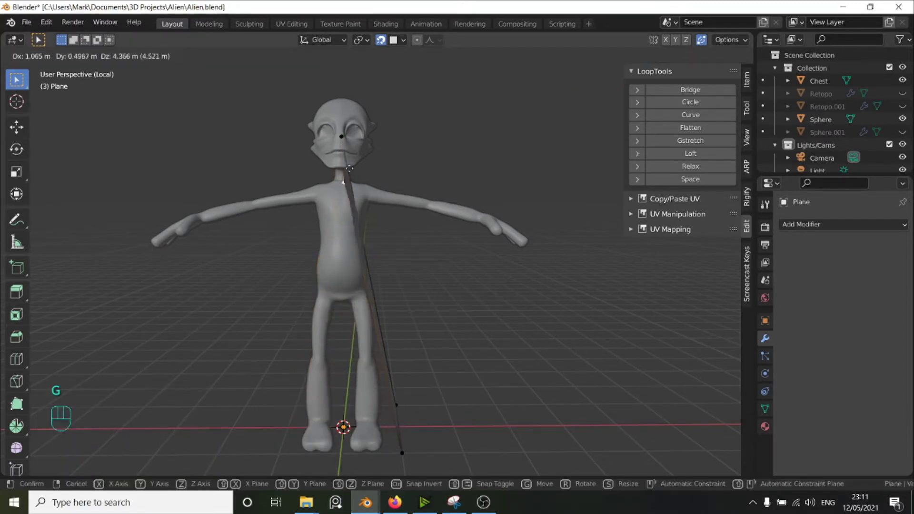
left_click(345, 137)
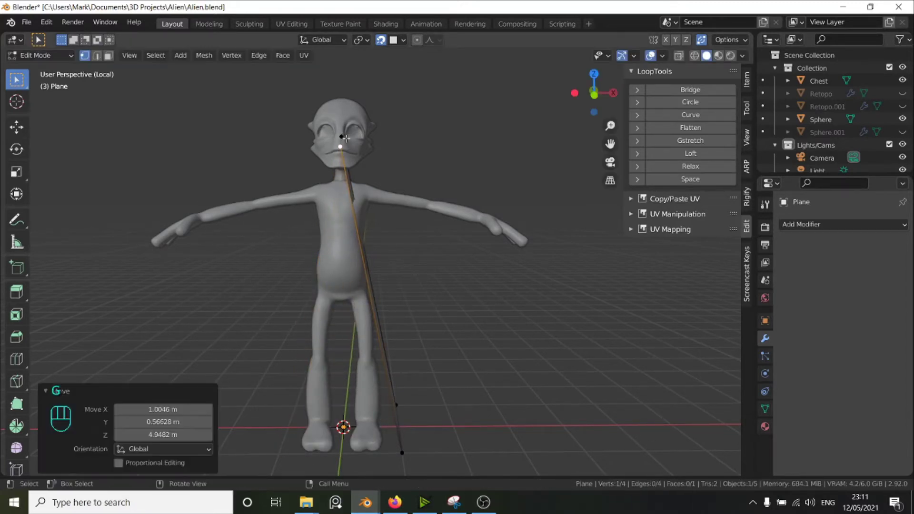
left_click(400, 406)
key("g")
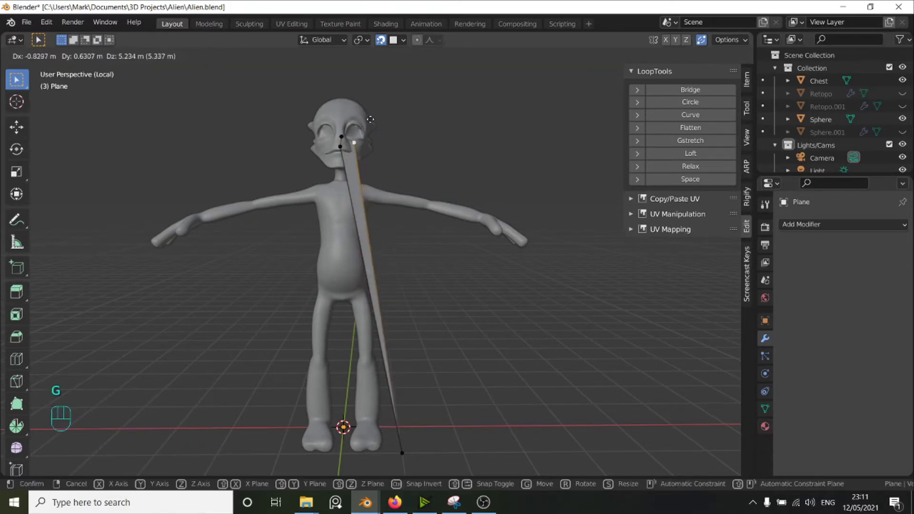
left_click(367, 118)
key("g")
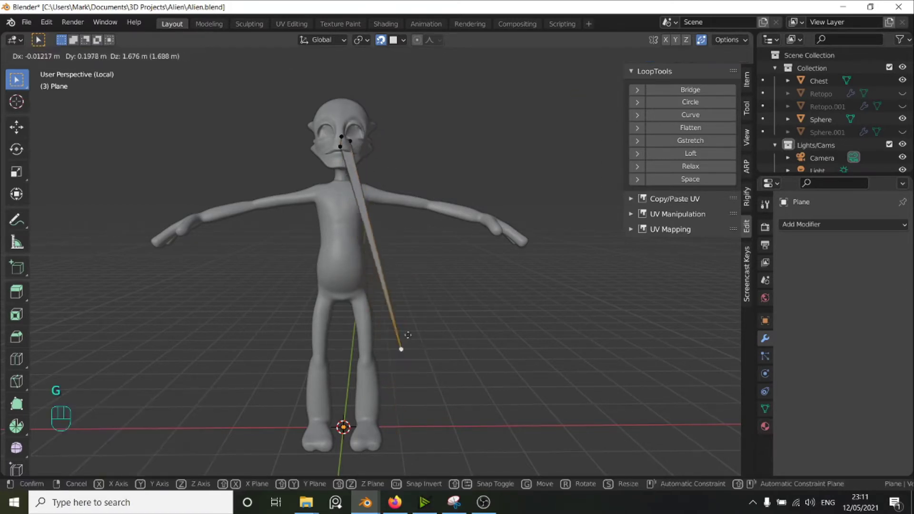
left_click(356, 148)
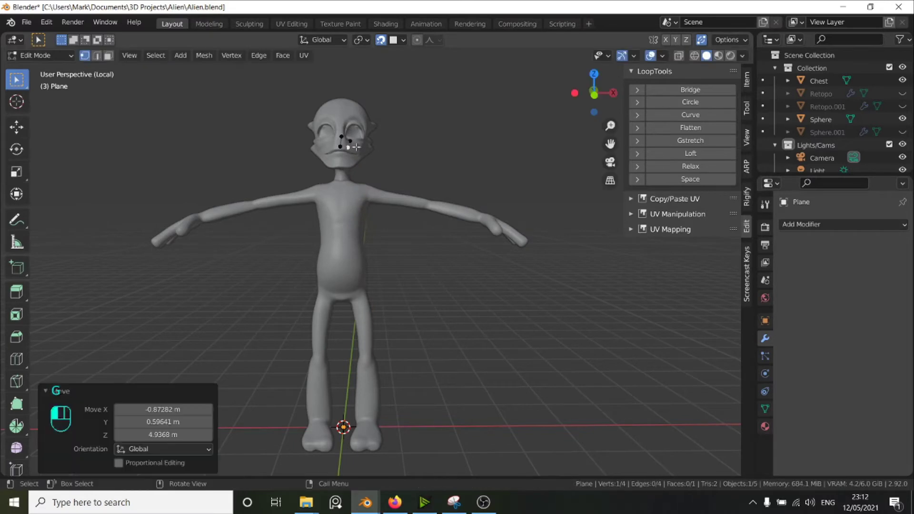
Examine how the snapped quad sits on the alien's face, both close up and from a distance
scroll(333, 117, "up", 2)
middle_click_drag(331, 113, 393, 267, "shift")
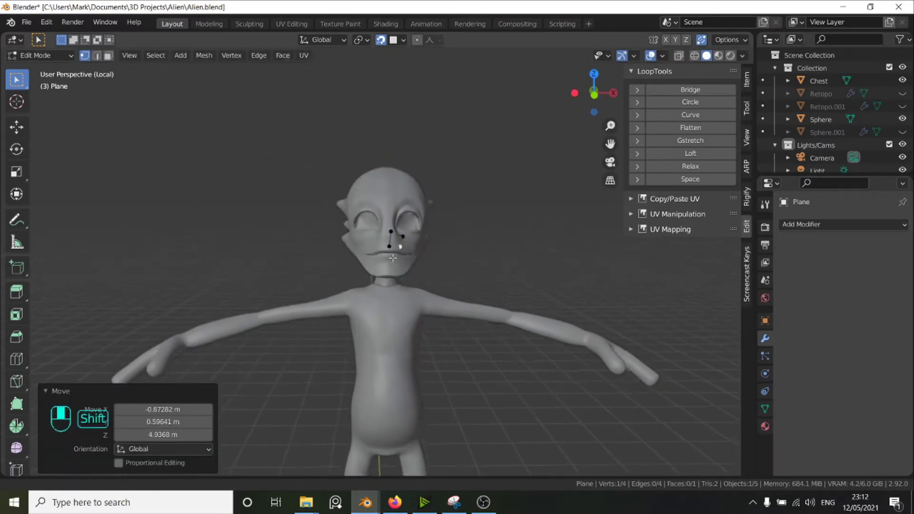
scroll(395, 264, "up", 7)
middle_click_drag(468, 207, 411, 299, "shift")
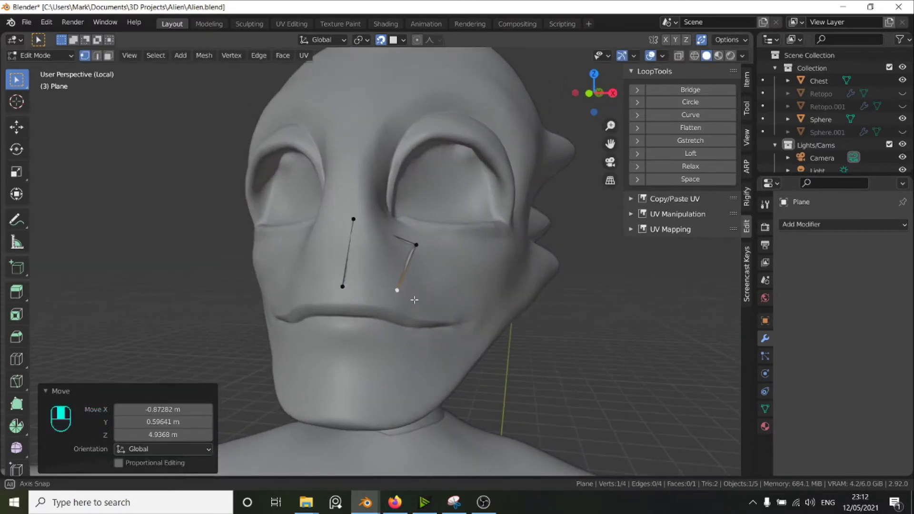
scroll(414, 321, "down", 8)
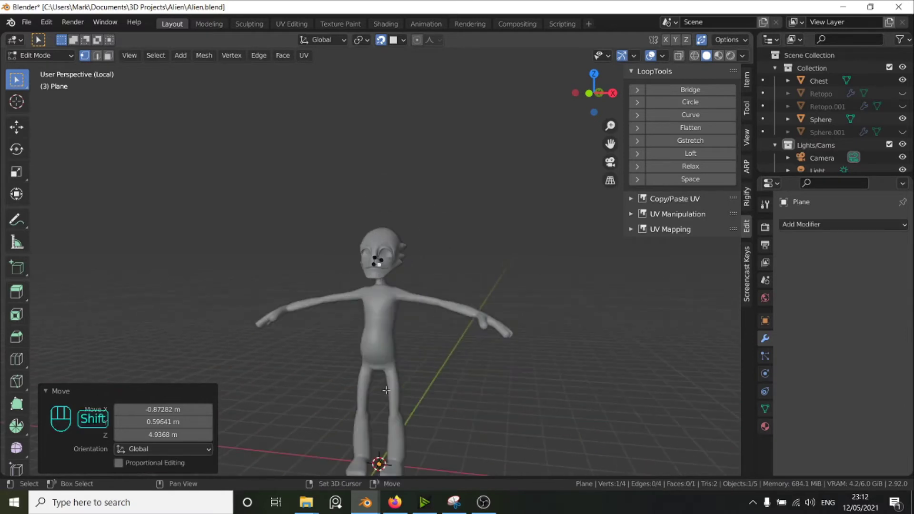
scroll(395, 396, "up", 3)
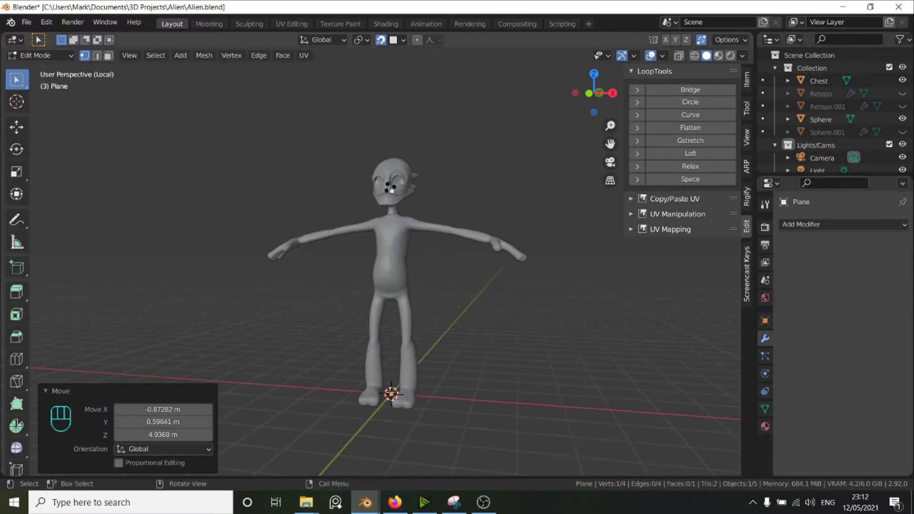
scroll(453, 148, "up", 4)
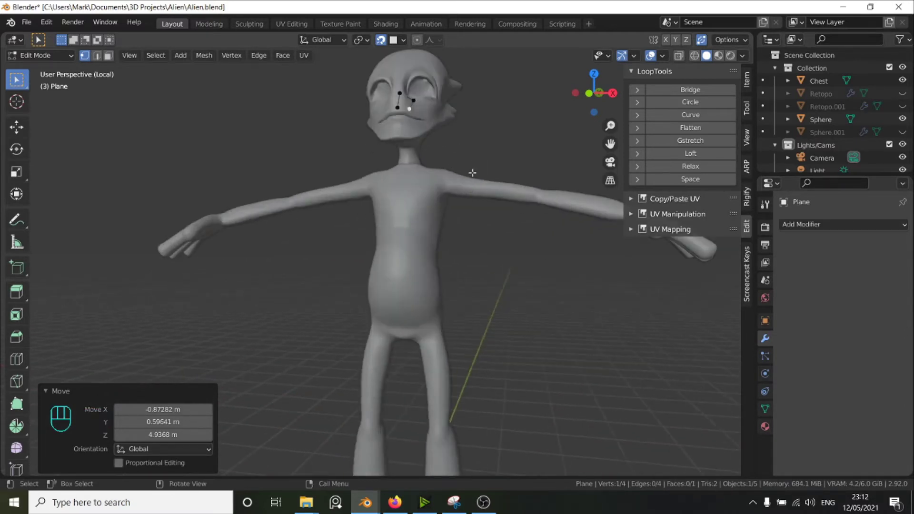
middle_click_drag(474, 172, 456, 284, "shift")
scroll(456, 284, "up", 6)
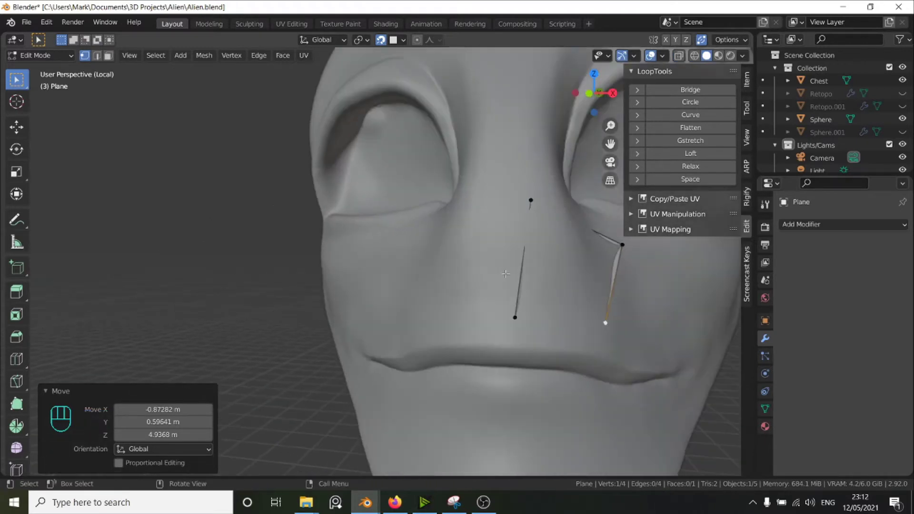
middle_click_drag(509, 275, 417, 311, "shift")
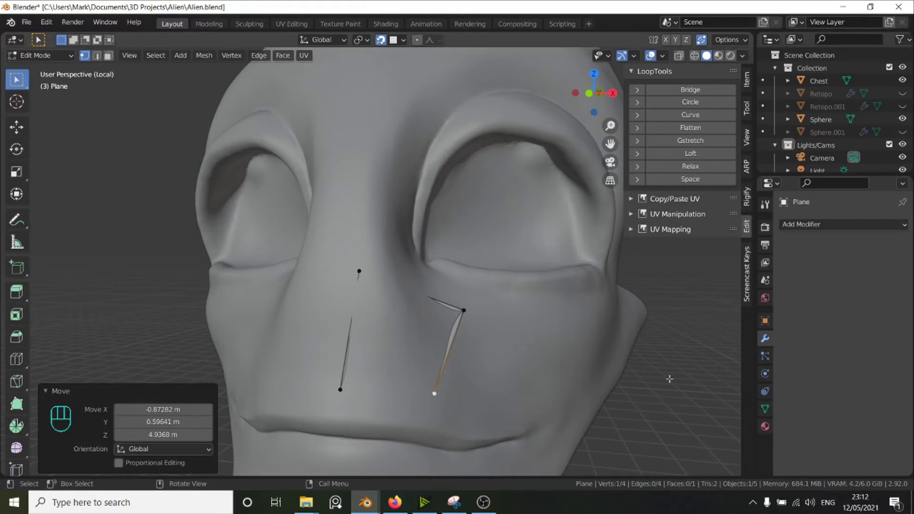
Set the plane's viewport display to In Front and display it as Wire
left_click(765, 321)
scroll(786, 339, "down", 12)
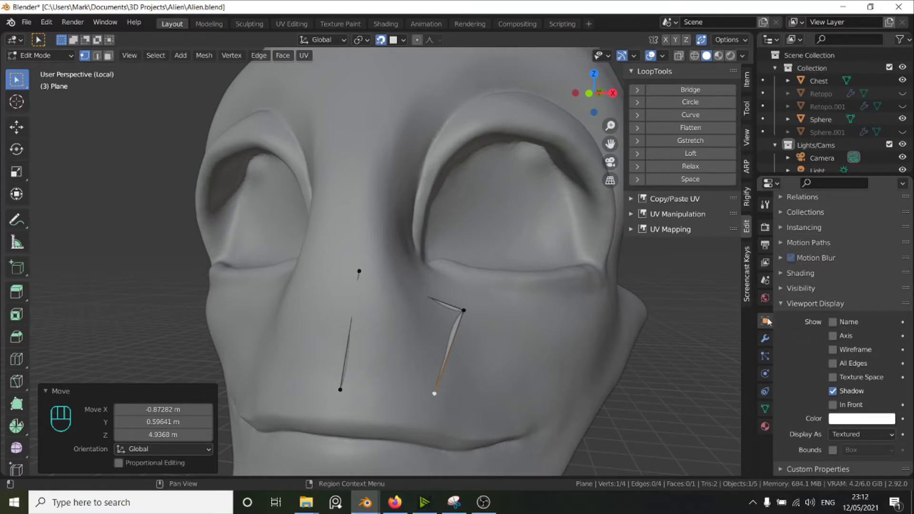
left_click(786, 304)
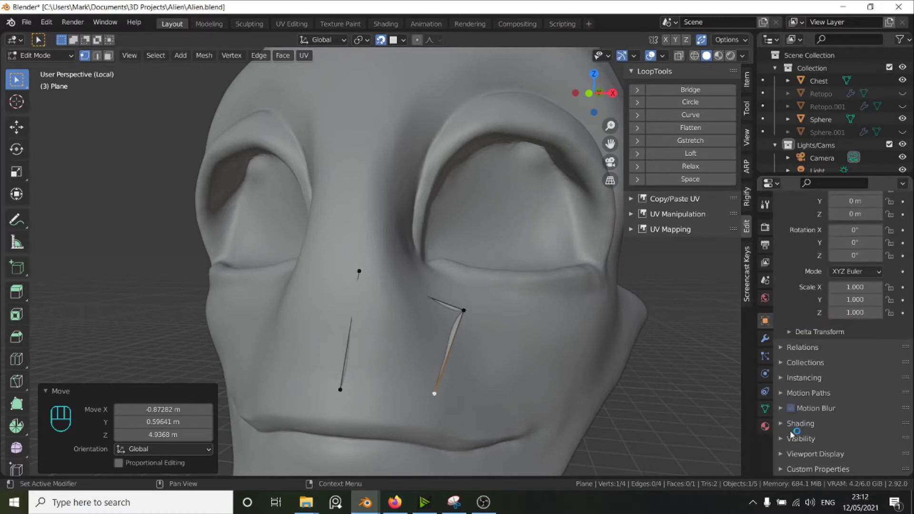
left_click(788, 454)
scroll(820, 408, "down", 2)
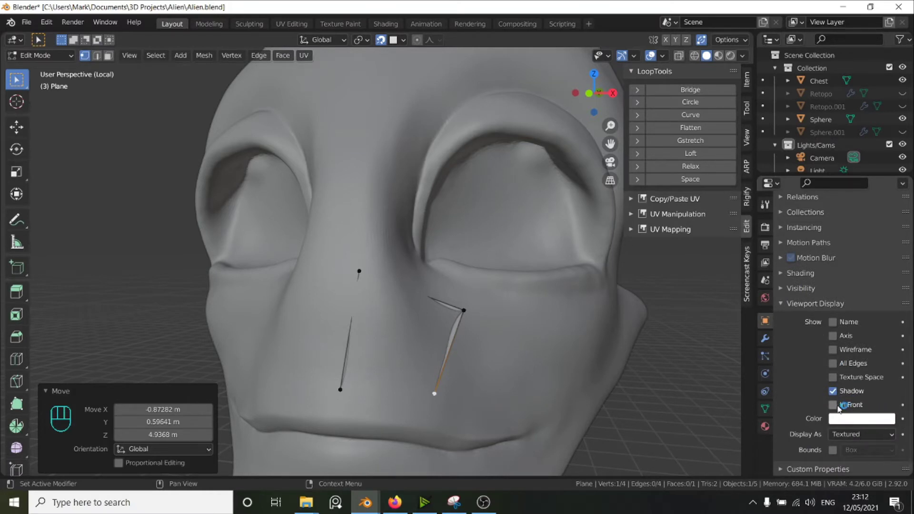
left_click(834, 405)
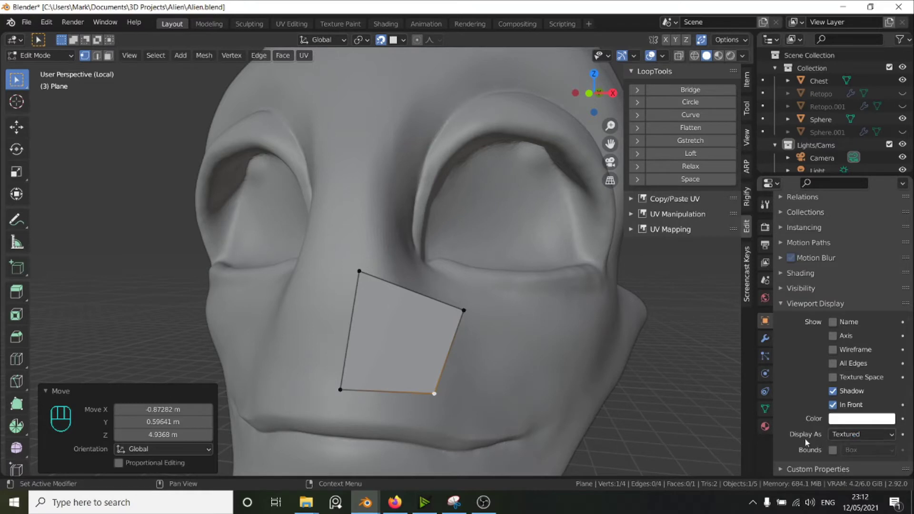
left_click(862, 434)
left_click(839, 406)
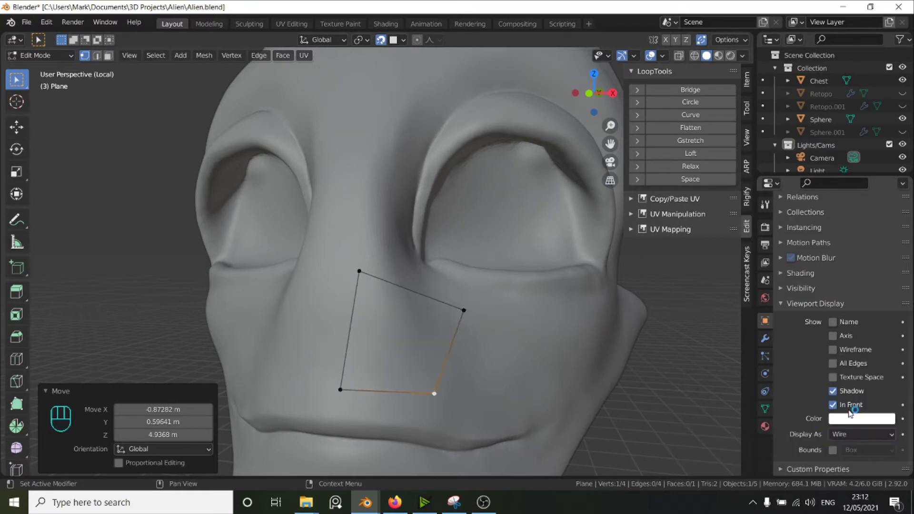
Move the quad's two nose-side vertices off the nose ridge, closer to the cheek on the positive X side
middle_click_drag(432, 321, 268, 243)
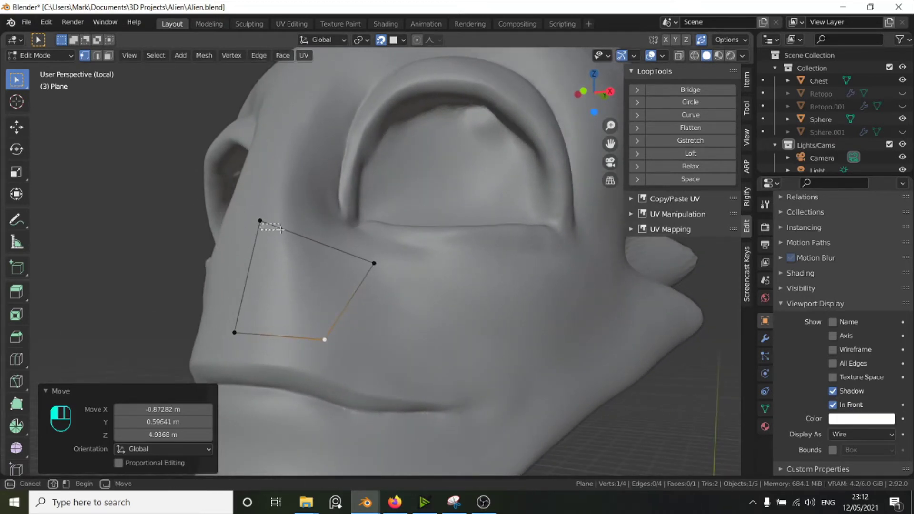
left_click(261, 222)
key("g")
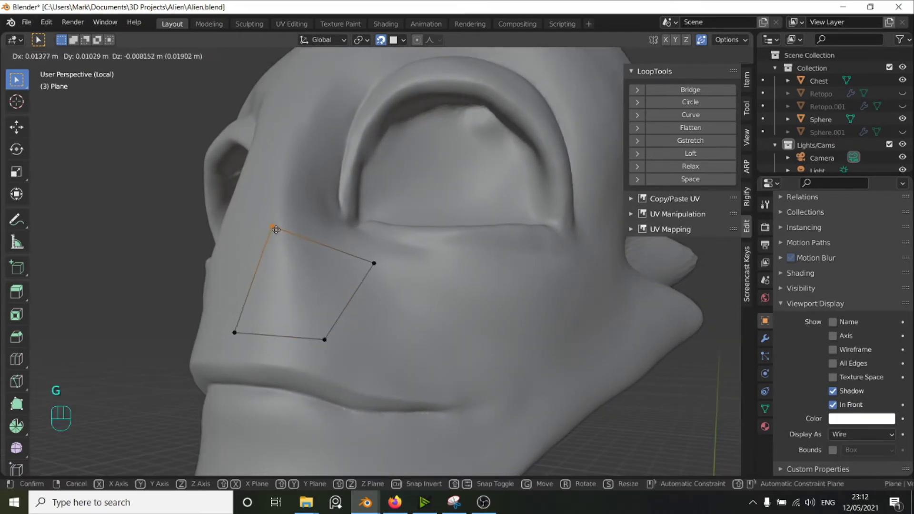
left_click(276, 271)
left_click(239, 335)
key("g")
left_click(294, 325)
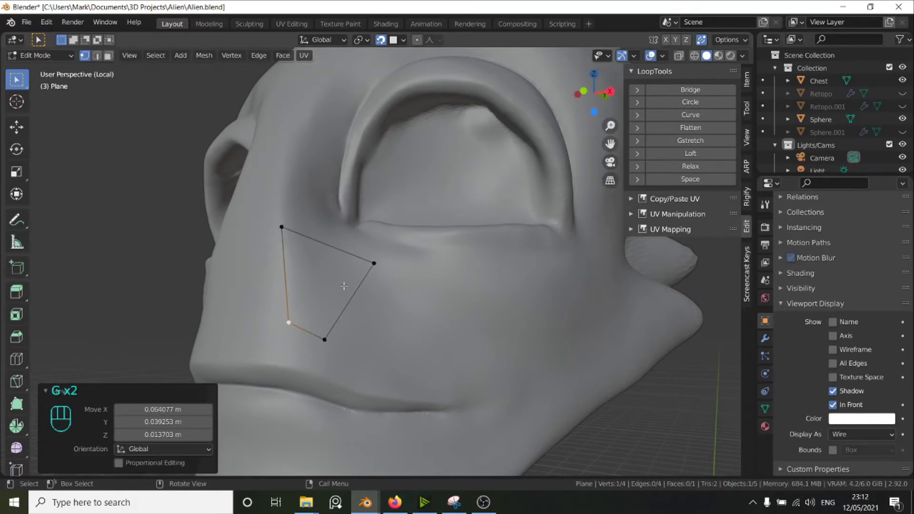
Move the quad's upper nose-side vertex to the inner corner of the positive X eye
middle_click_drag(345, 285, 347, 288)
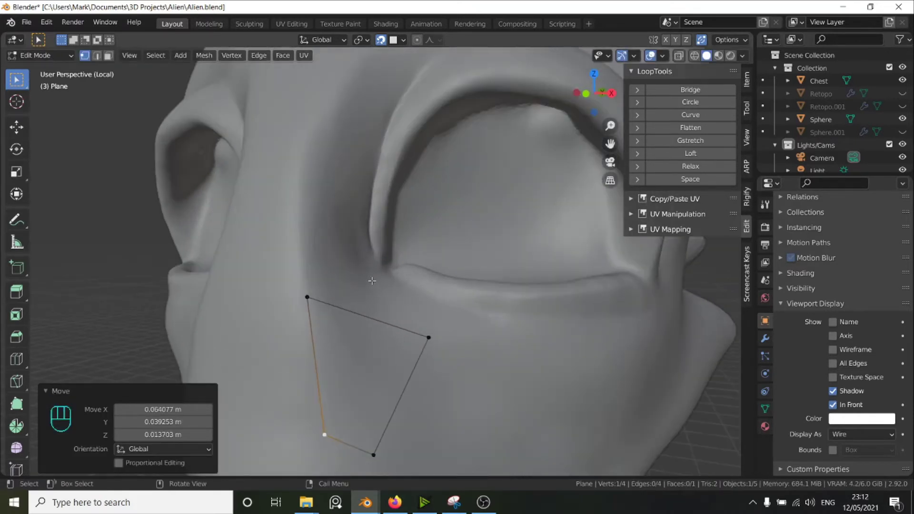
scroll(437, 268, "down", 4)
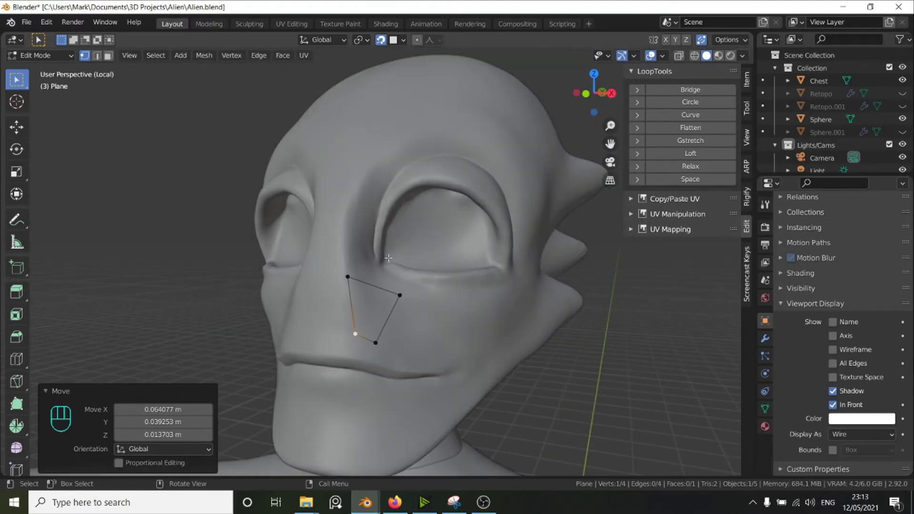
middle_click_drag(397, 352, 356, 333)
scroll(450, 351, "up", 4)
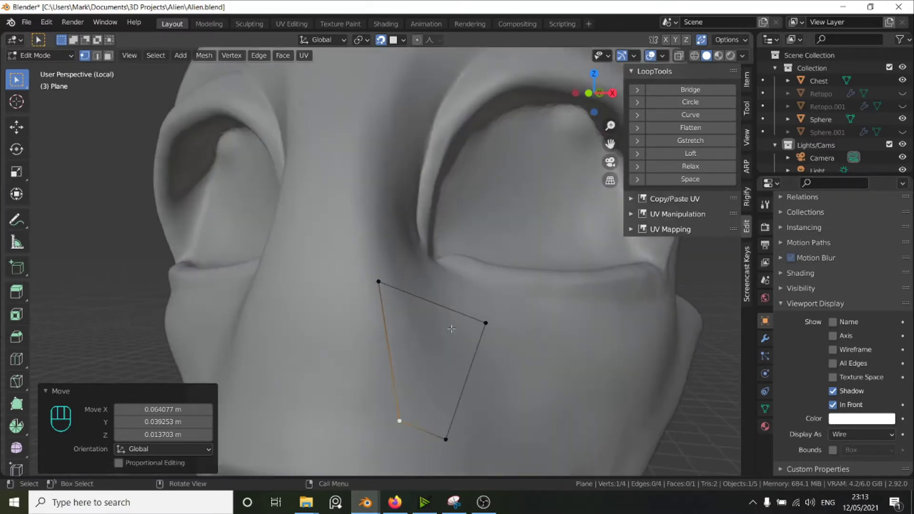
middle_click_drag(415, 285, 377, 302)
middle_click_drag(230, 325, 306, 256, "shift")
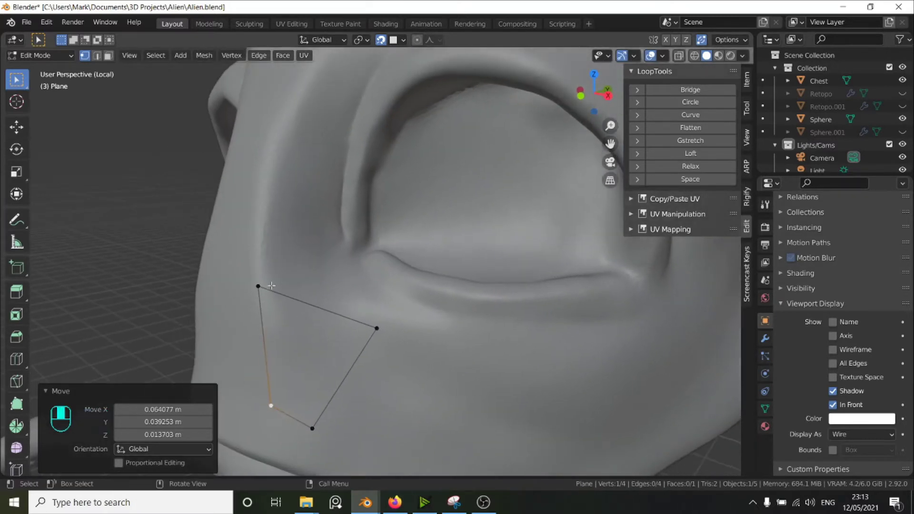
left_click_drag(241, 285, 274, 305)
middle_click_drag(306, 273, 370, 313, "shift")
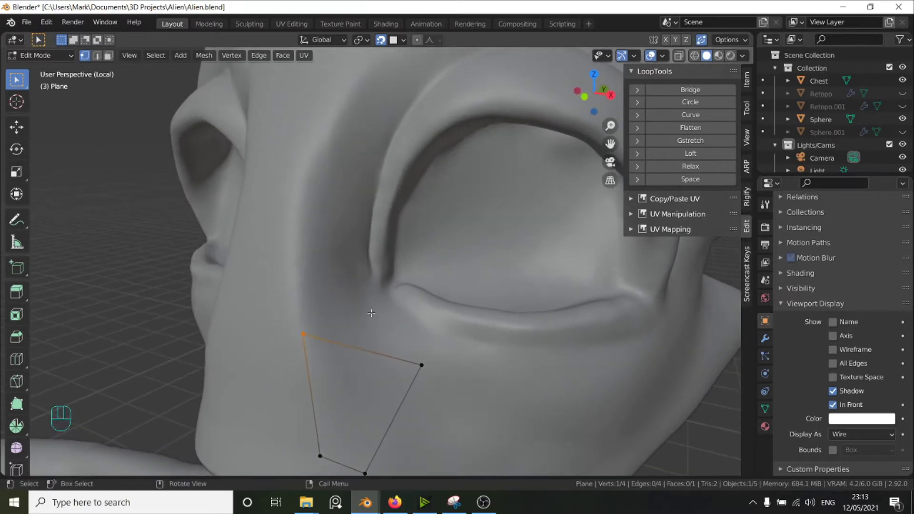
scroll(369, 313, "up", 2)
scroll(370, 313, "up", 2)
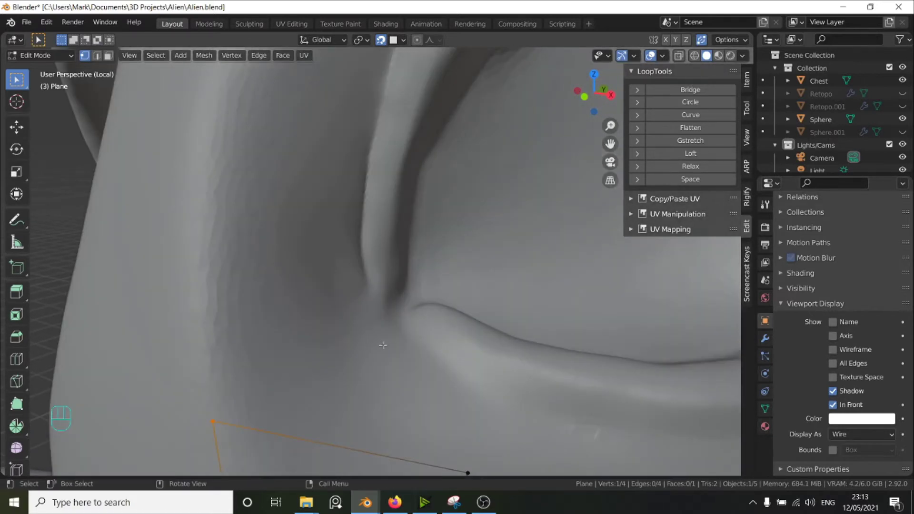
key("g")
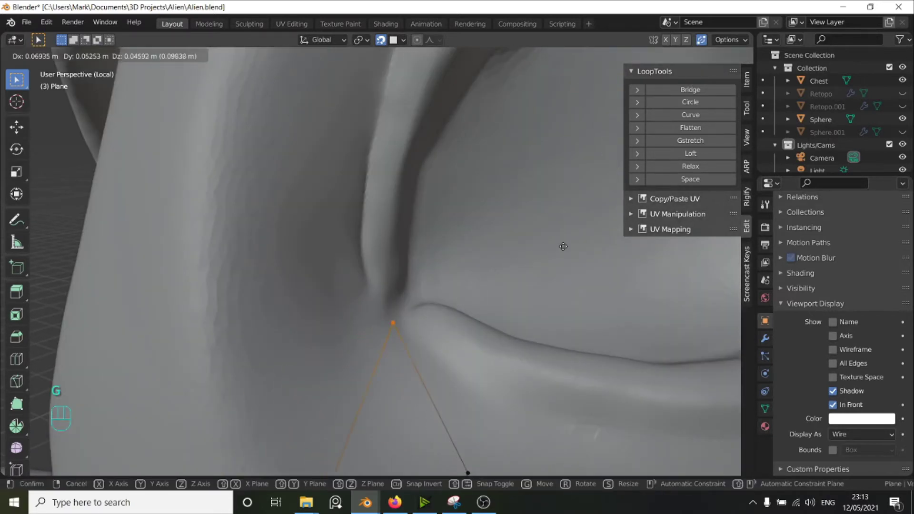
left_click(563, 246)
Move the quad's upper cheek-side vertex up to just below the lower eyelid
scroll(486, 323, "down", 4)
left_click(427, 361)
key("g")
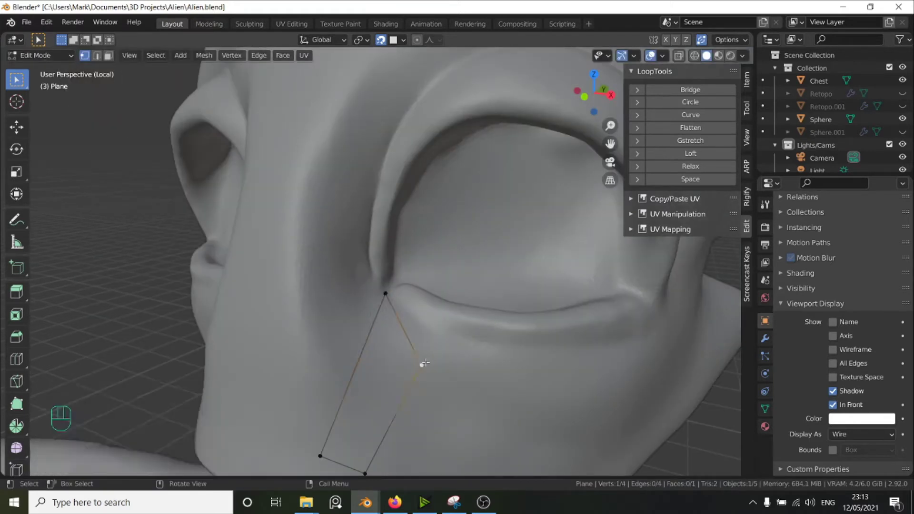
left_click(443, 332)
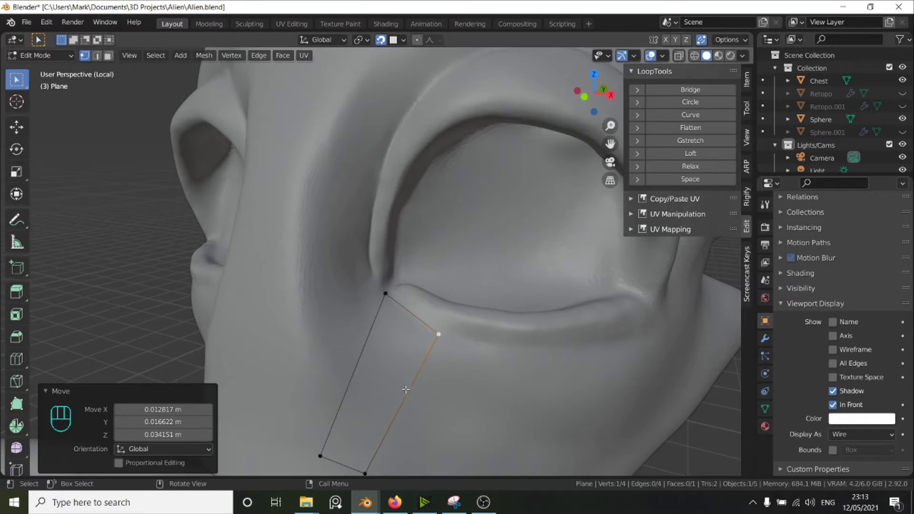
Move the quad's two lower vertices up together to just below the inner corner of the positive X eye
scroll(406, 390, "down", 2)
left_click_drag(314, 383, 392, 430)
key("g")
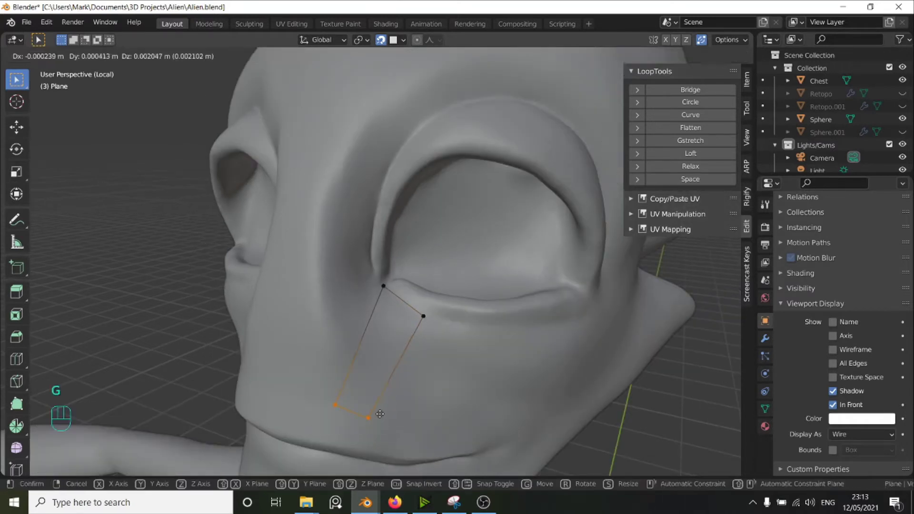
left_click(370, 330)
Adjust the quad's lower vertices individually, shifting the nose-side one up toward the nose and the cheek-side one slightly down and outward
key("g")
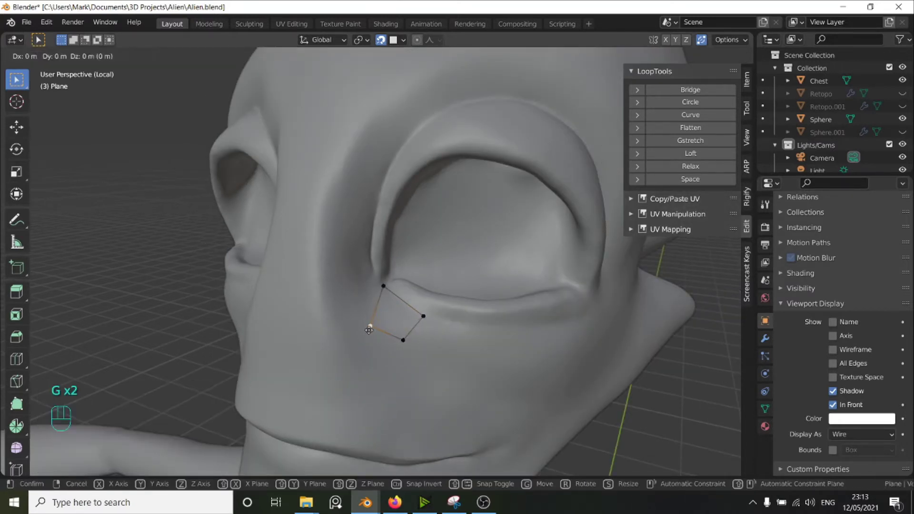
left_click(364, 314)
left_click(403, 340)
key("g")
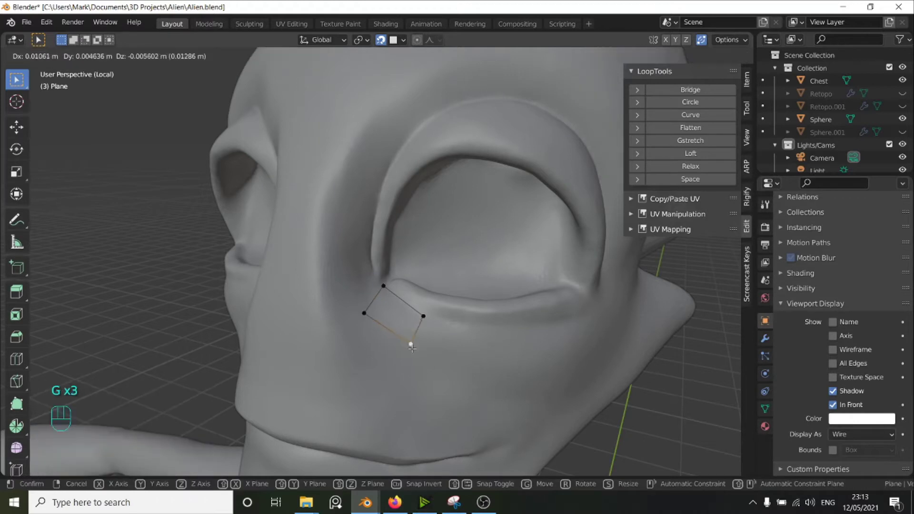
left_click(412, 348)
scroll(408, 324, "up", 2)
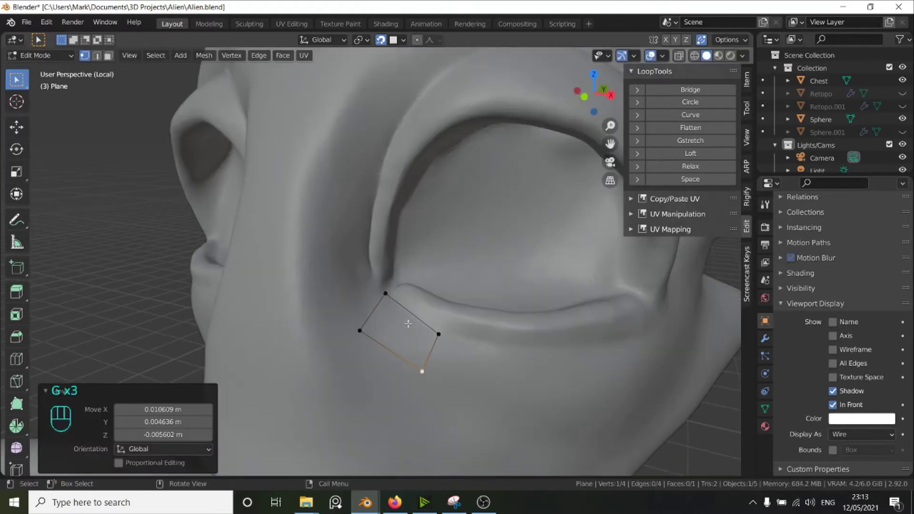
Extrude the quad's cheek-side edge four times along the lower eyelid to the outer eye corner
middle_click_drag(408, 324, 393, 286)
left_click(391, 279)
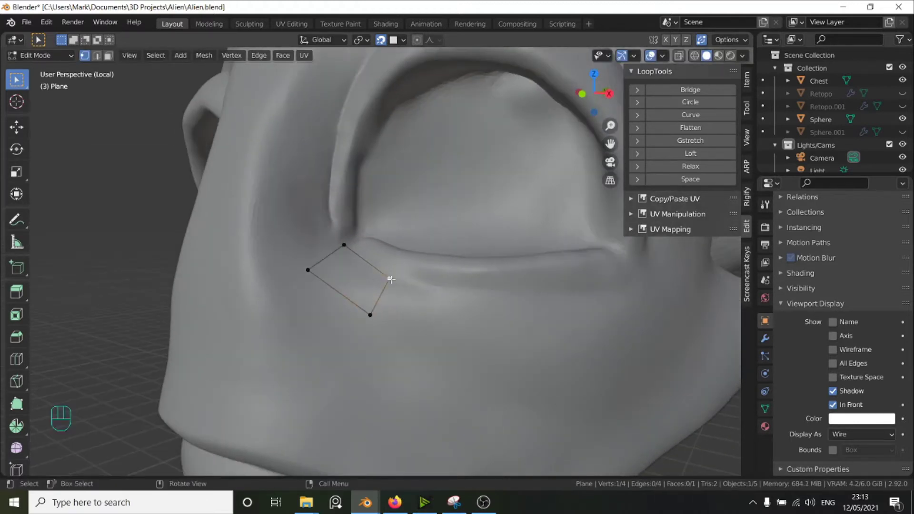
left_click(371, 316, "shift")
middle_click_drag(407, 276, 409, 287, "shift")
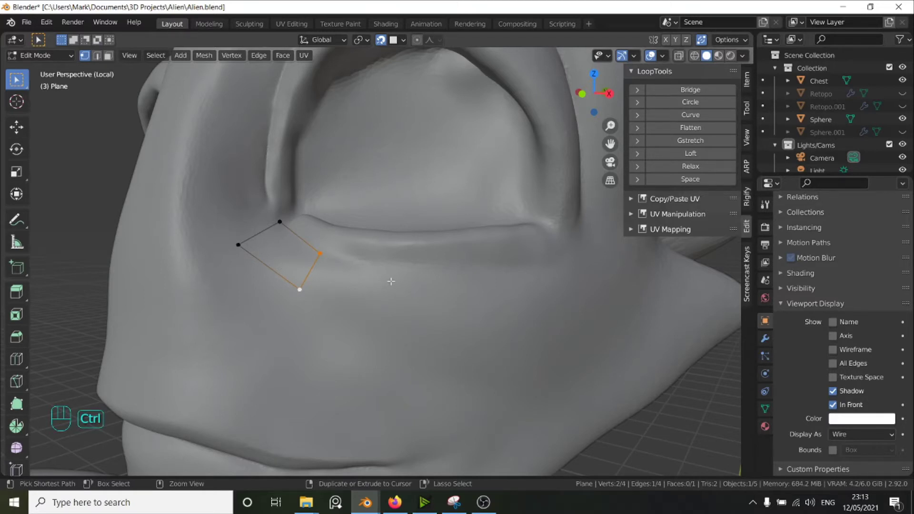
right_click(391, 282, "ctrl")
right_click(464, 285, "ctrl")
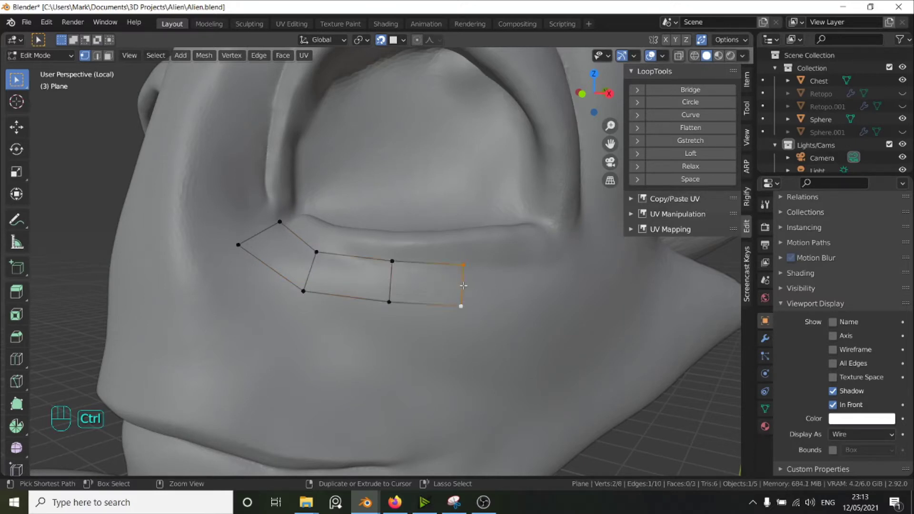
right_click(523, 287, "ctrl")
right_click(568, 270, "ctrl")
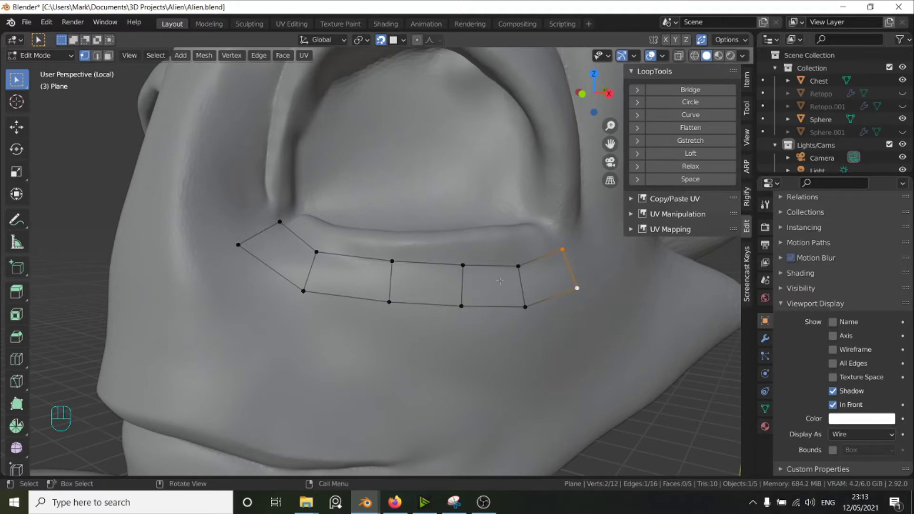
Move the strip's two outer end vertices farther around the outer eye corner, angling the end edge toward the temple
middle_click_drag(500, 281, 398, 256)
left_click(374, 244)
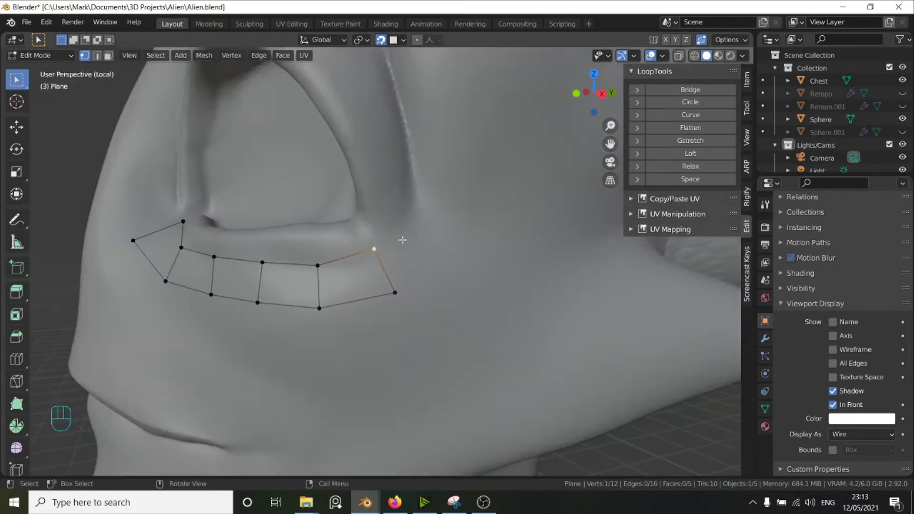
left_click(396, 292)
key("g")
left_click(442, 279)
left_click(374, 249)
key("g")
left_click(377, 262)
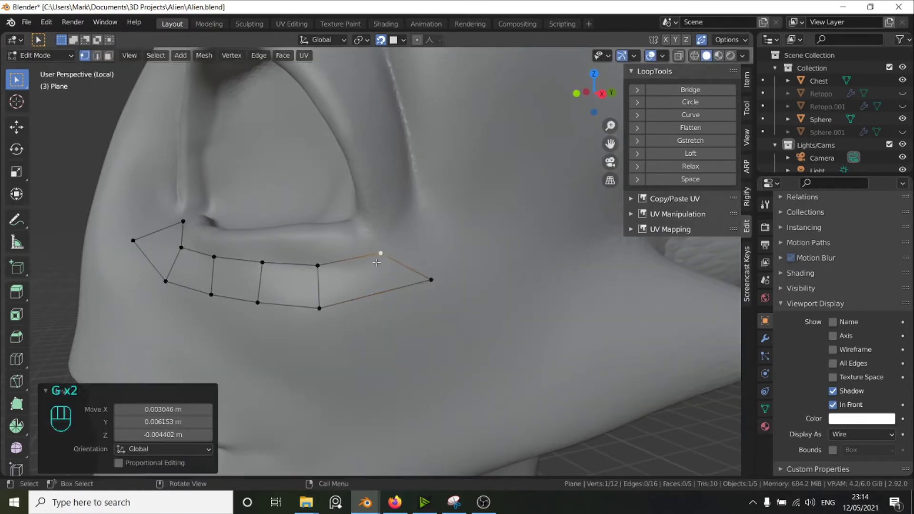
Shift both vertices of the strip's second-to-last cross edge slightly toward the outer eye corner
left_click(318, 266)
key("g")
left_click(322, 267)
left_click(320, 308)
key("g")
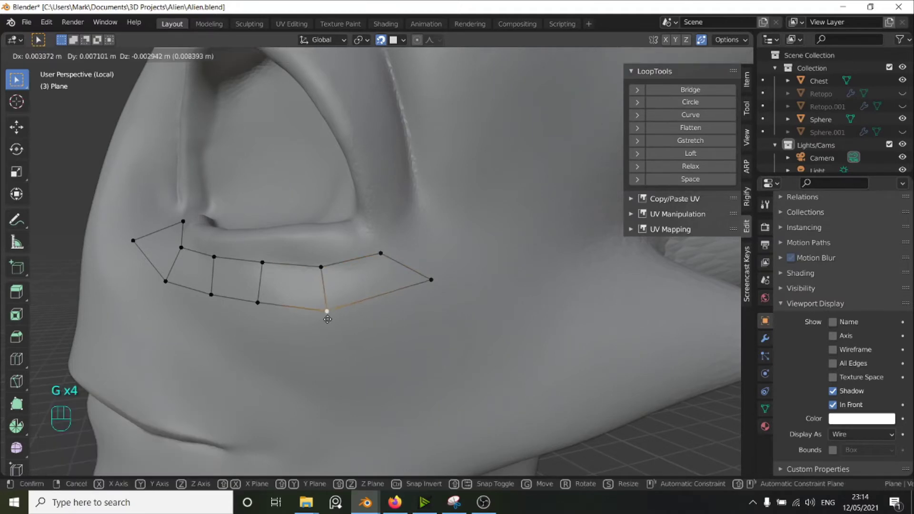
left_click(332, 316)
middle_click_drag(331, 317, 365, 300)
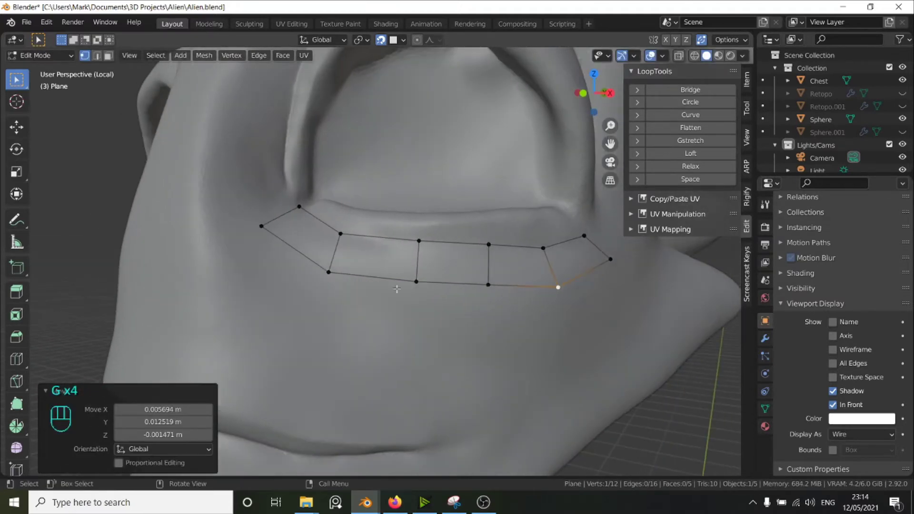
middle_click_drag(557, 156, 524, 212, "shift")
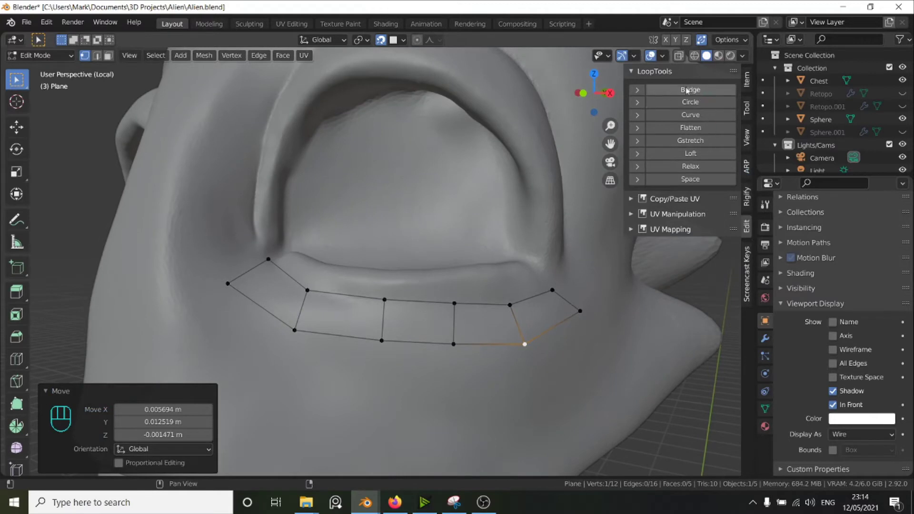
left_click(632, 71)
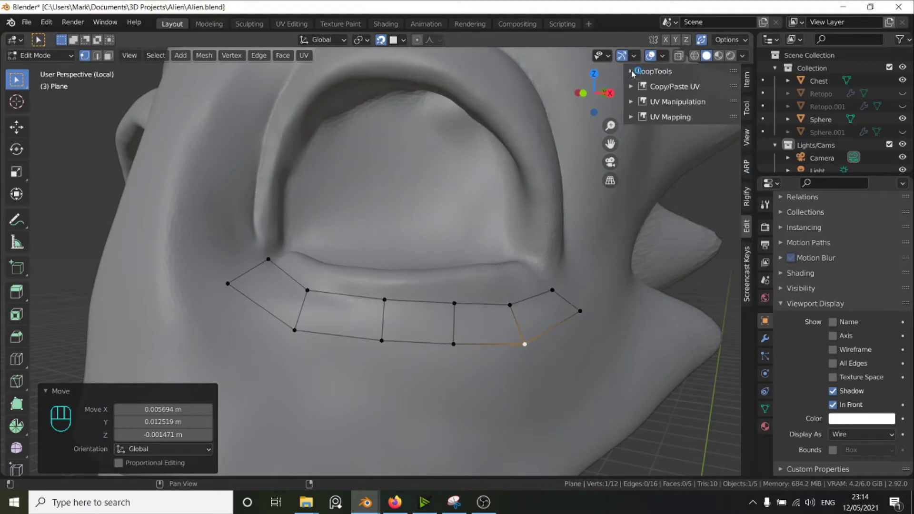
left_click(632, 71)
left_click(633, 71)
left_click(632, 72)
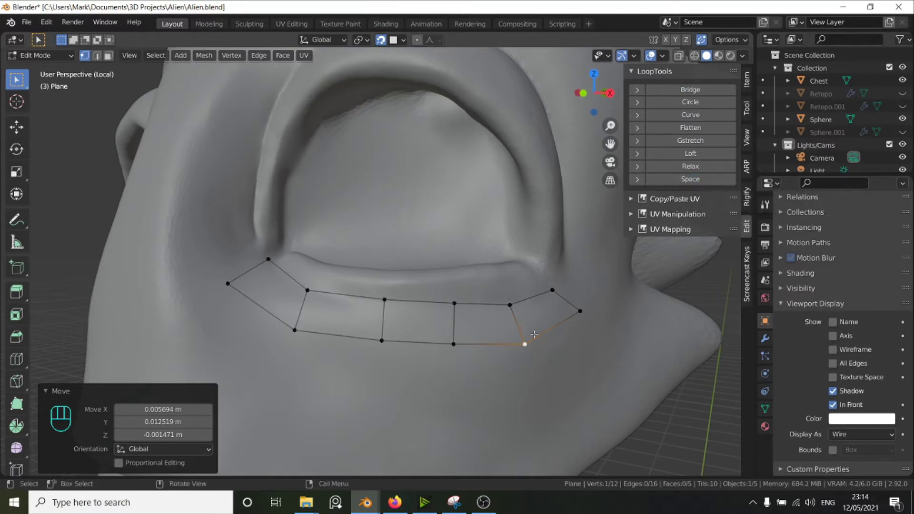
Select the strip's lower vertex row as a shortest path from the outer end to the nose-side end
left_click(589, 310)
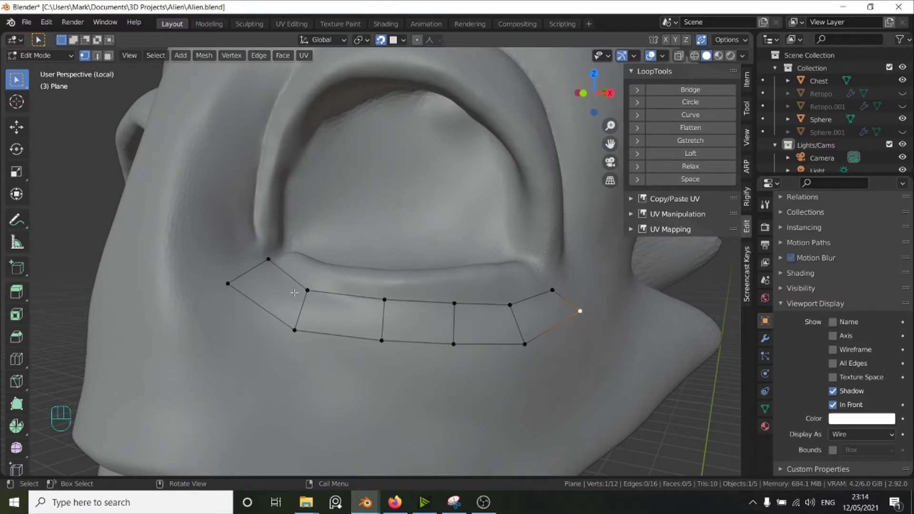
key("ctrl")
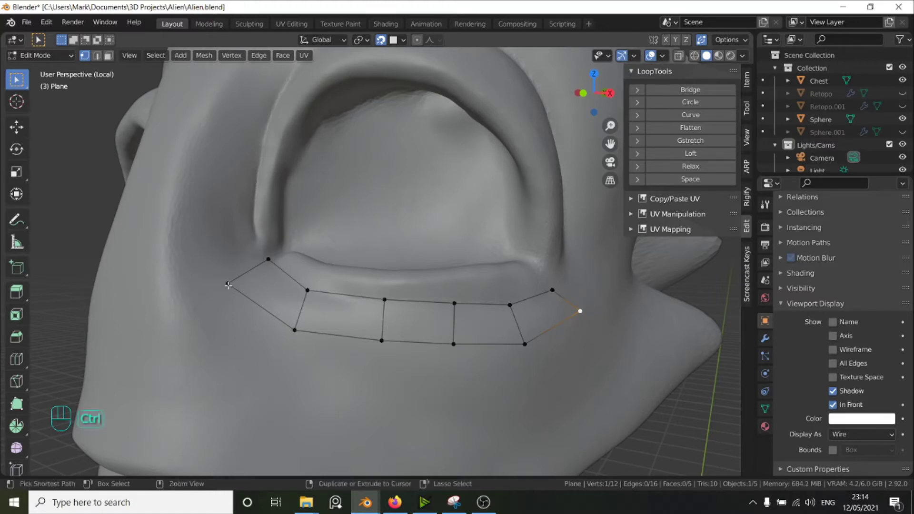
left_click(229, 284, "ctrl")
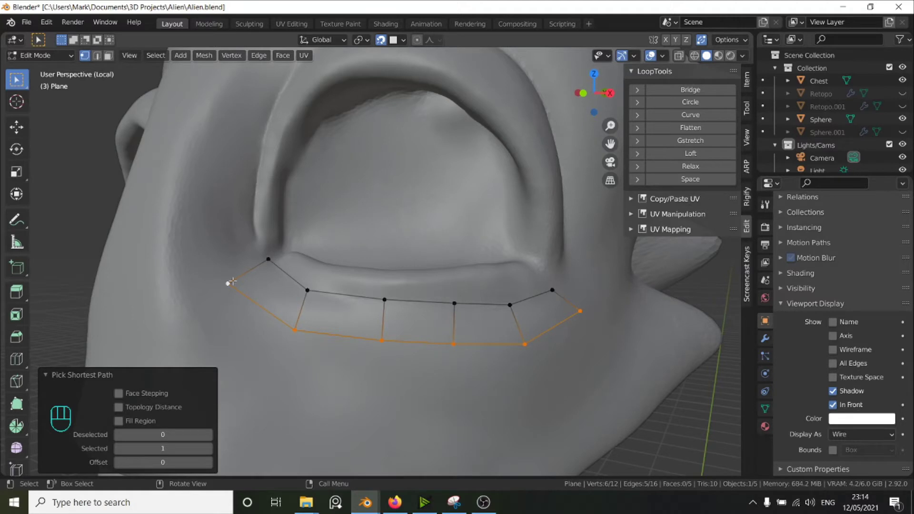
Try loop selection on the strip's lower and upper edge rows
left_click(409, 343, "alt")
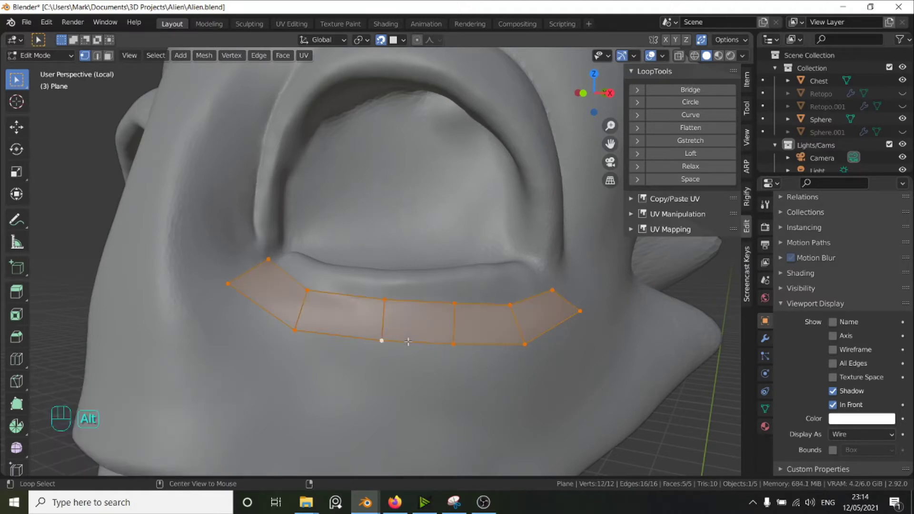
left_click(410, 344, "alt")
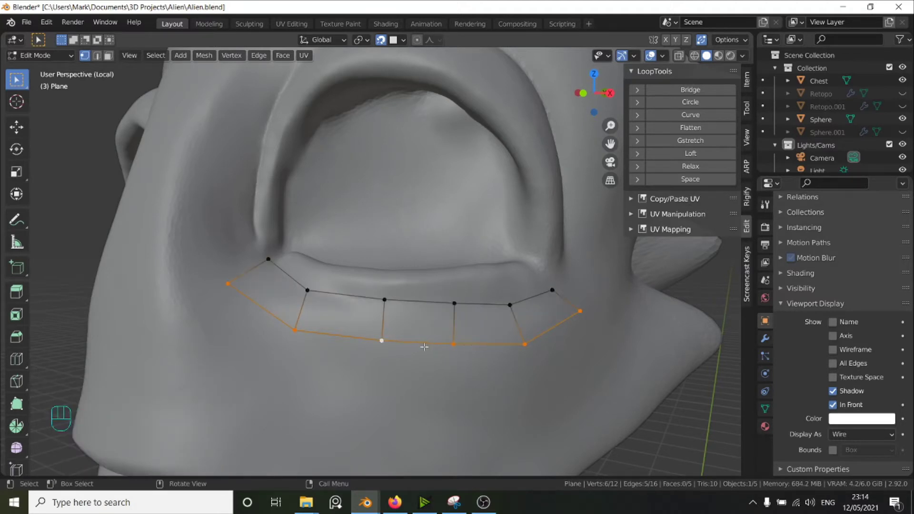
left_click(420, 301, "alt")
left_click(421, 345, "alt")
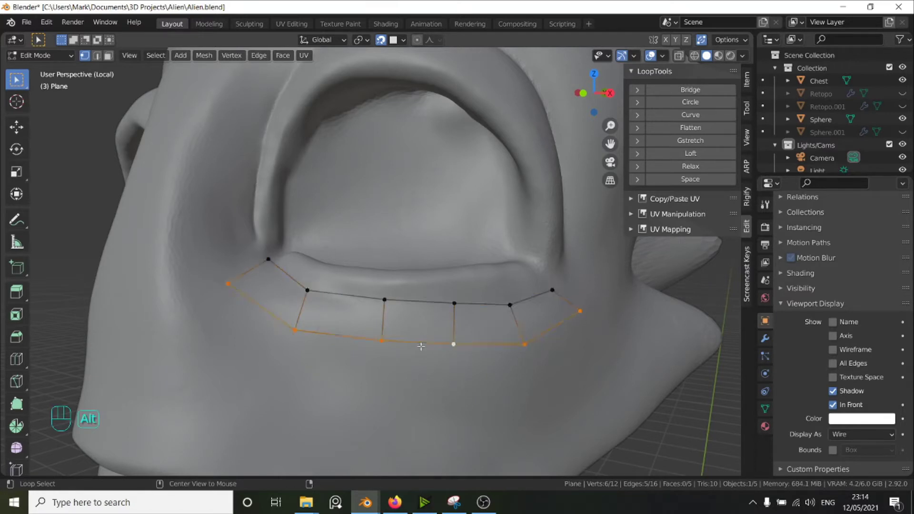
left_click(422, 307, "alt")
Select the strip's lower vertex row from end to end and space it evenly with LoopTools Space
left_click(580, 311)
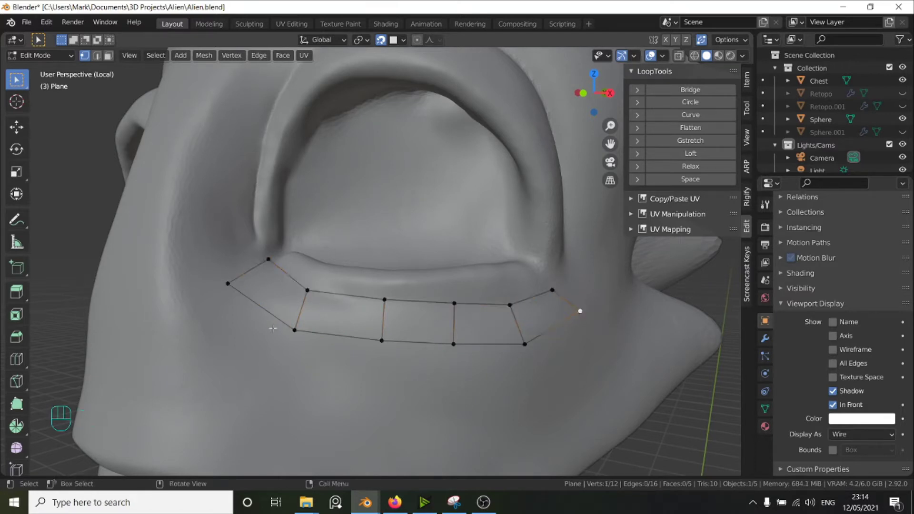
left_click(229, 284, "ctrl")
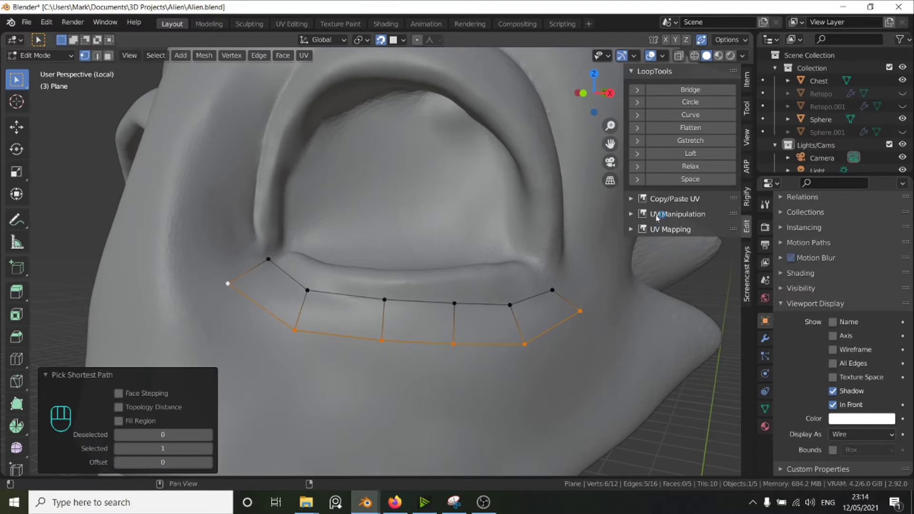
left_click(690, 179)
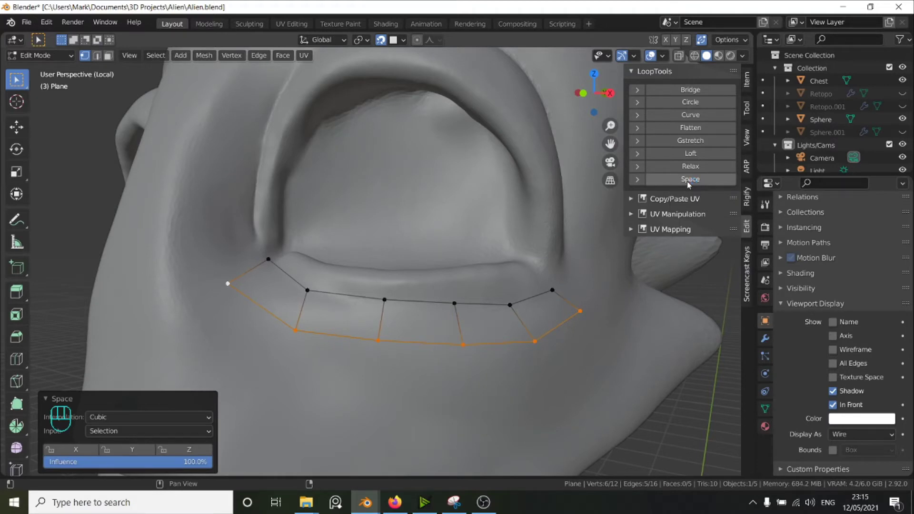
right_click(689, 184)
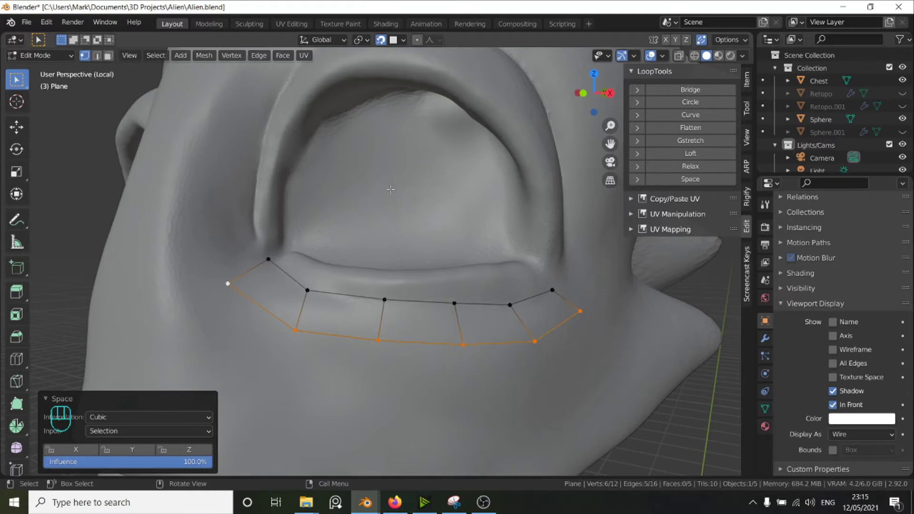
key("q")
Select the strip's upper vertex row along the lower eyelid and smooth it with LoopTools Relax
left_click(557, 290)
left_click(268, 259, "ctrl")
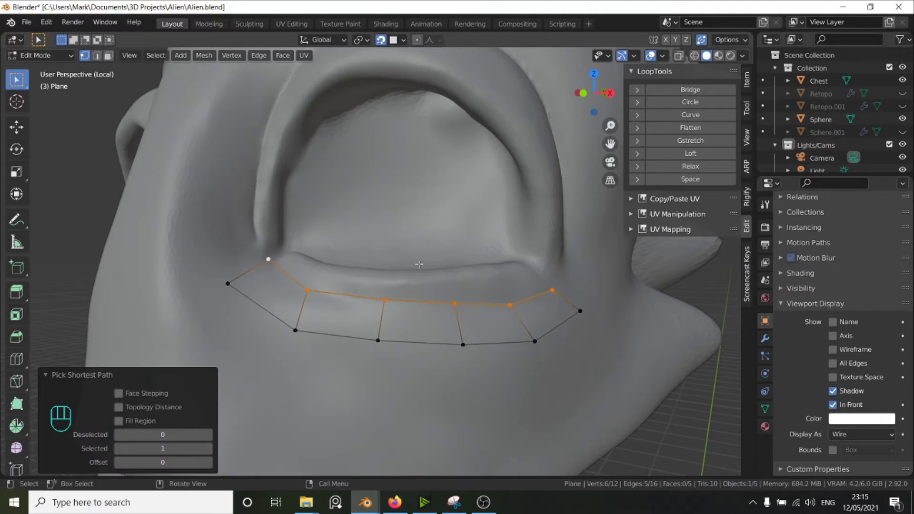
left_click(678, 168)
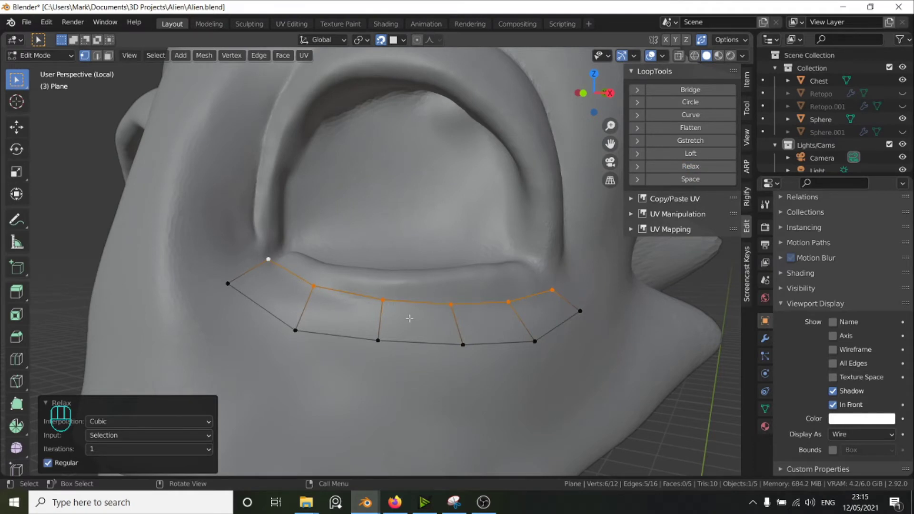
Nudge the lower row's second vertex from the nose side up toward the eyelid
left_click(296, 335)
key("g")
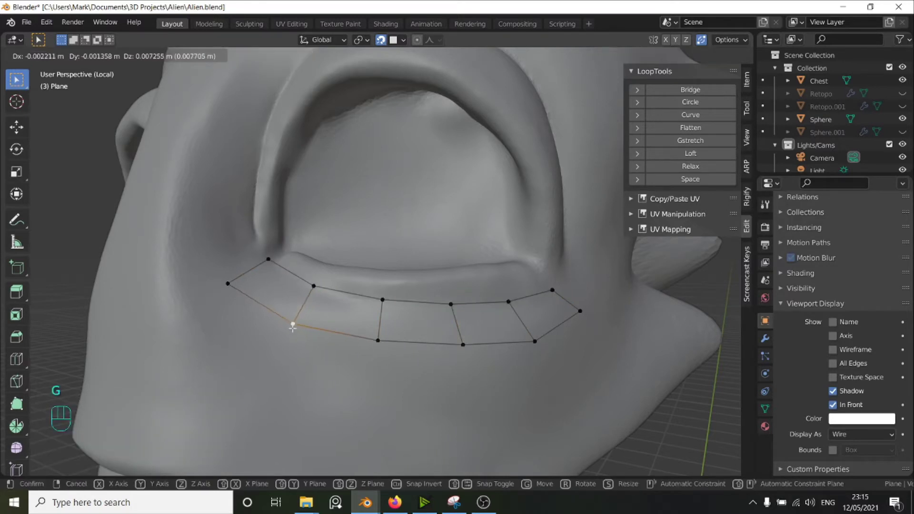
left_click(306, 324)
scroll(332, 303, "up", 2)
mouse_move(329, 301)
middle_mouse_down("shift")
mouse_move(308, 313)
mouse_move(306, 287)
mouse_move(331, 303)
middle_mouse_up("shift")
scroll(296, 303, "up", 2)
left_click(258, 326)
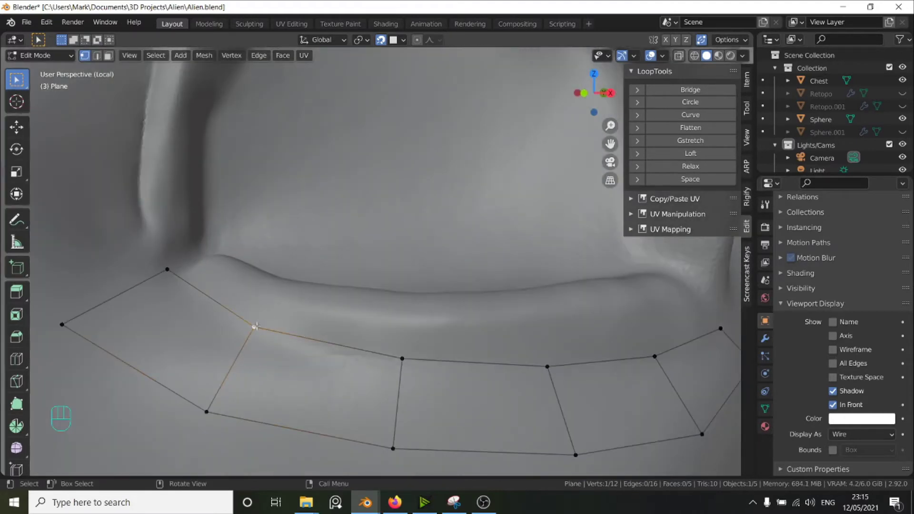
Extrude the strip's outer end edge once, up around the outer eye corner
scroll(381, 301, "down", 4)
middle_click_drag(450, 290, 415, 281)
left_click(370, 285)
left_click(417, 310, "shift")
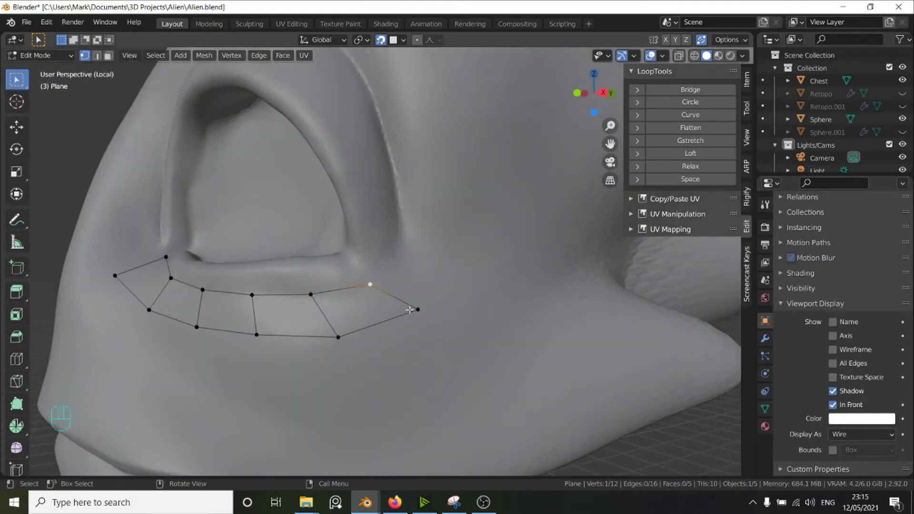
key("ctrl")
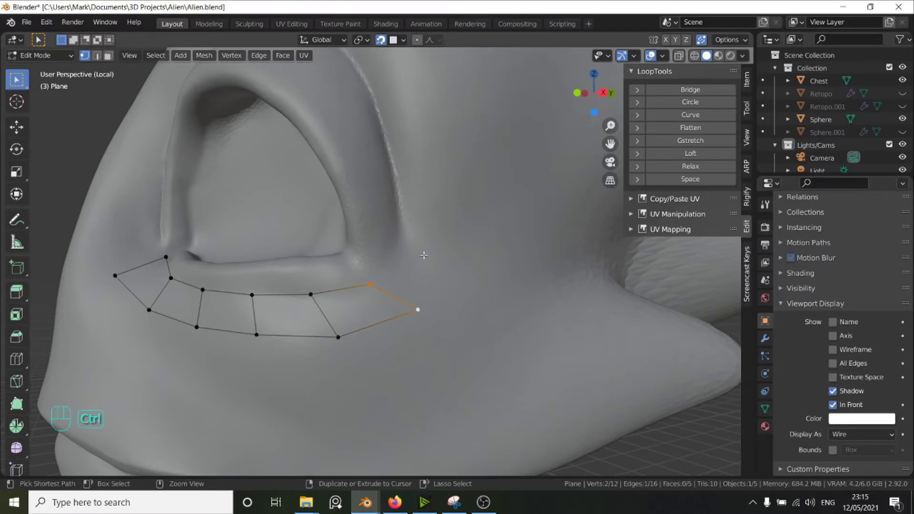
right_click(424, 255, "ctrl")
Extrude the end edge four more times up the outer side of the upper eyelid to the top of the eye
middle_click_drag(431, 197, 476, 253, "shift")
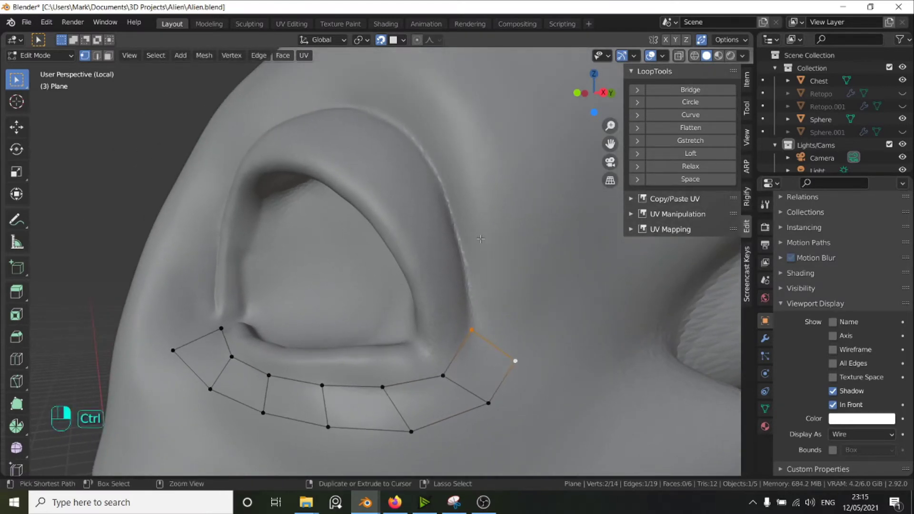
right_click(481, 239, "ctrl")
right_click(450, 169, "ctrl")
right_click(410, 121, "ctrl")
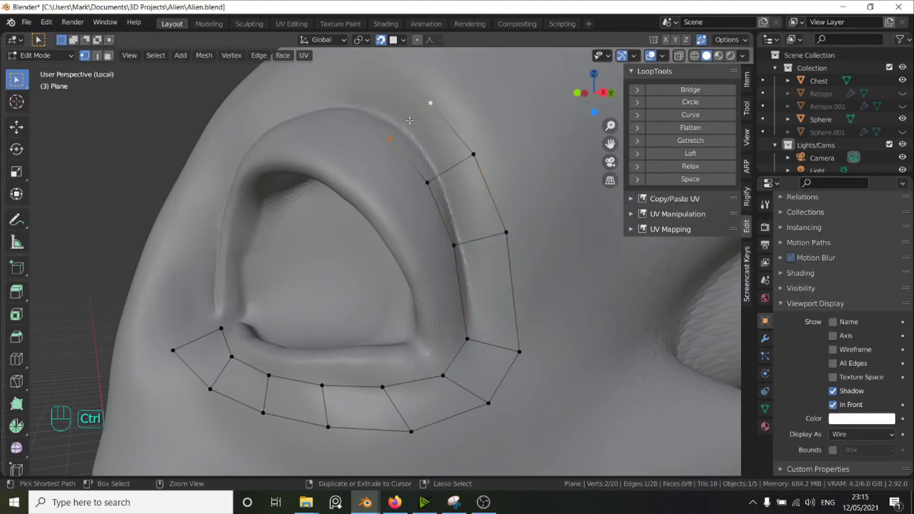
right_click(341, 97, "ctrl")
Extrude the strip's end edge four times across the top of the eye and down its nose side
middle_click_drag(341, 97, 453, 119)
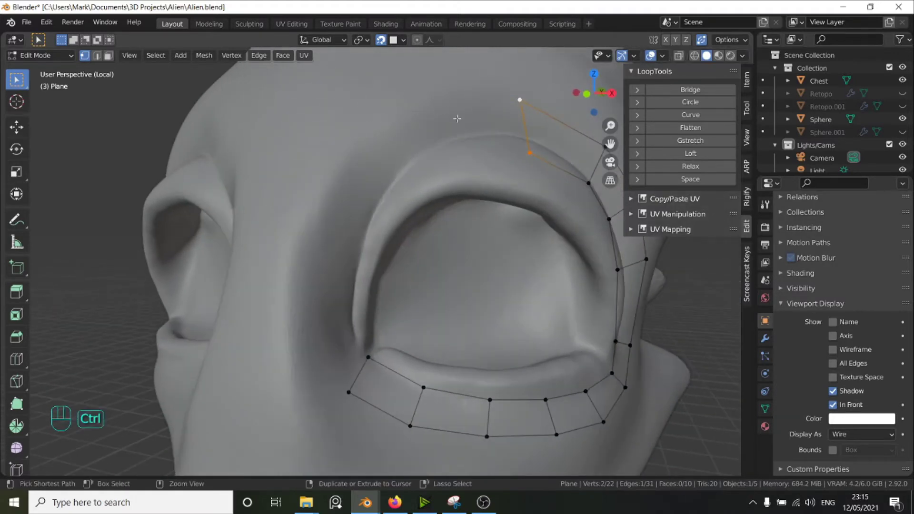
right_click(453, 129, "ctrl")
right_click(382, 184, "ctrl")
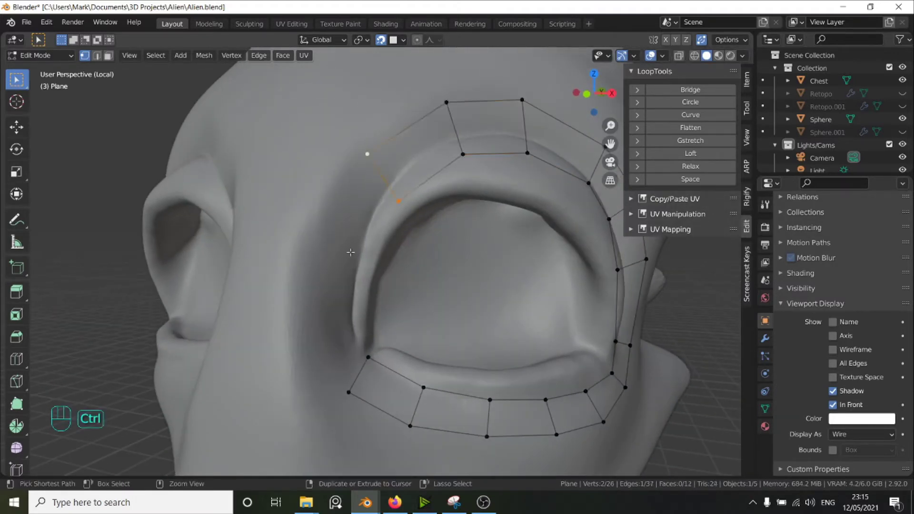
right_click(323, 244, "ctrl")
right_click(309, 304, "ctrl")
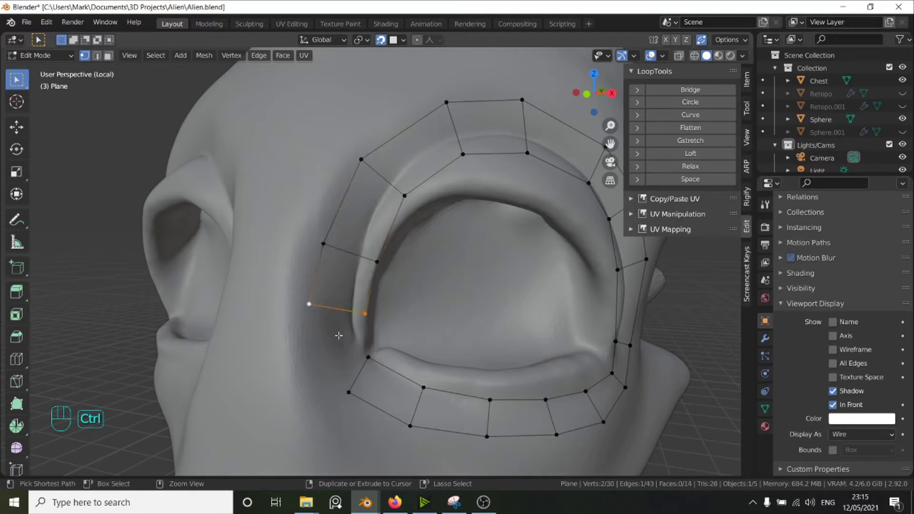
Close the loop at the inner eye corner by filling a quad between the strip's two open end edges
left_click(370, 358, "shift")
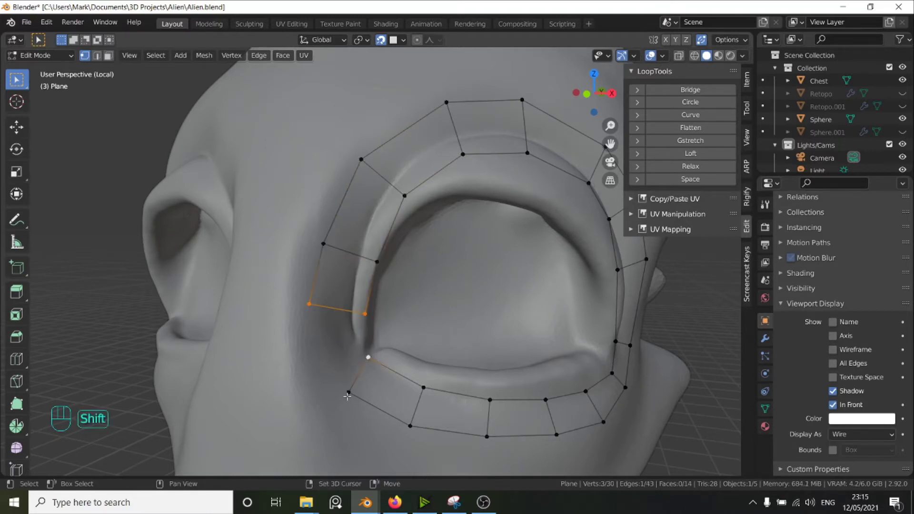
left_click(348, 395, "shift")
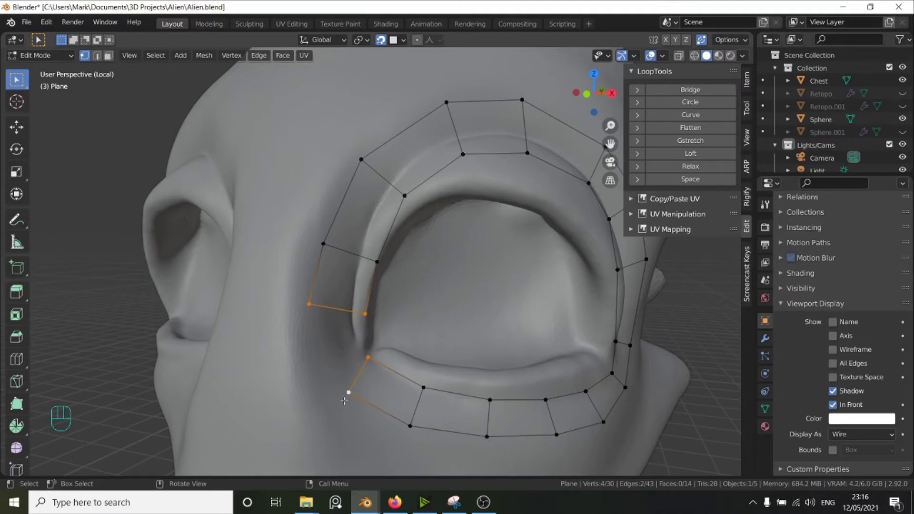
key("f")
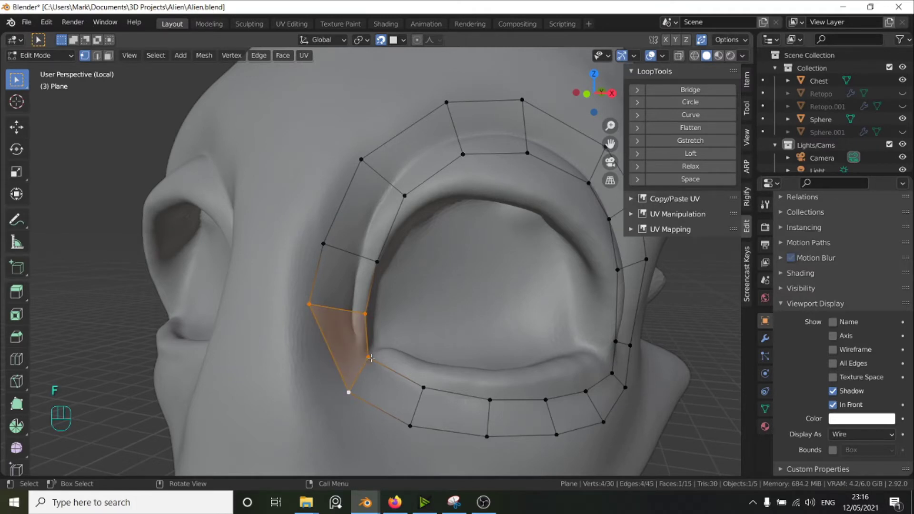
Move the two inner-row vertices at the inner eye corner outward onto the eyelid crease
scroll(361, 332, "up", 2)
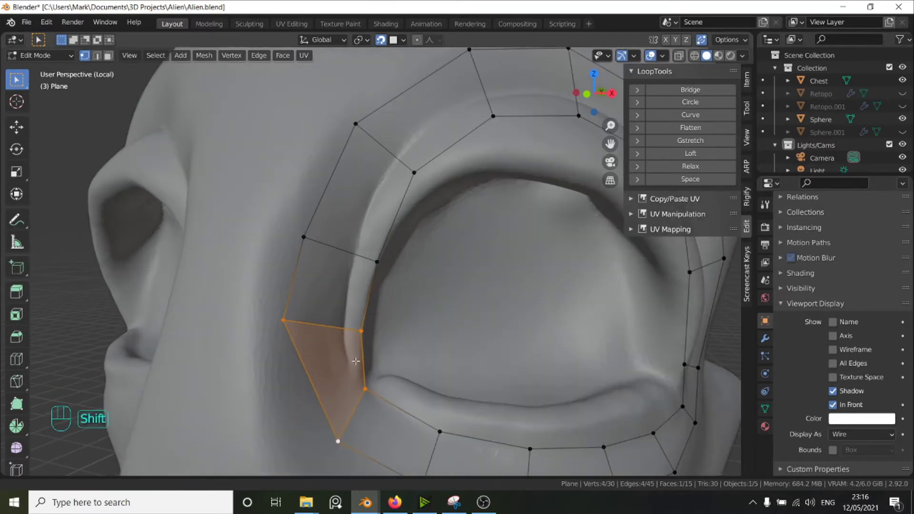
middle_click_drag(360, 388, 409, 329, "shift")
middle_click_drag(417, 337, 365, 286)
left_click(319, 303)
scroll(322, 326, "up", 3)
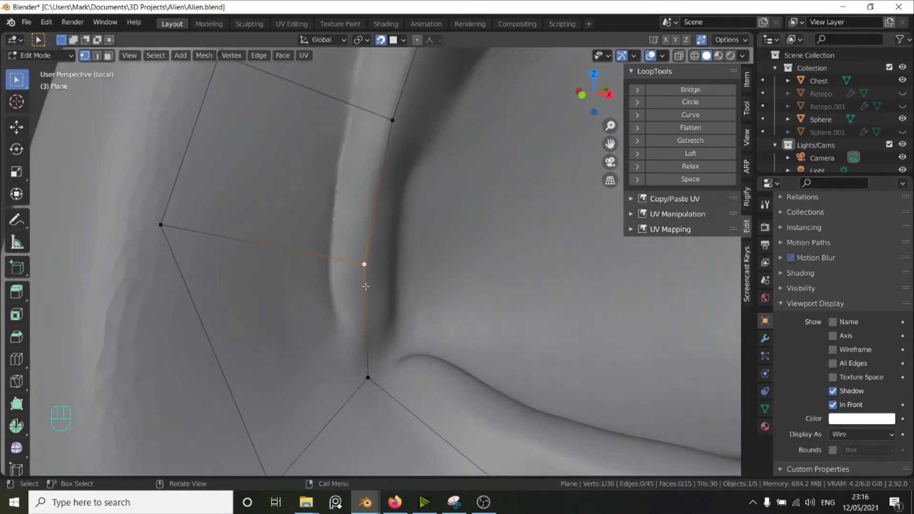
key("g")
left_click(333, 272)
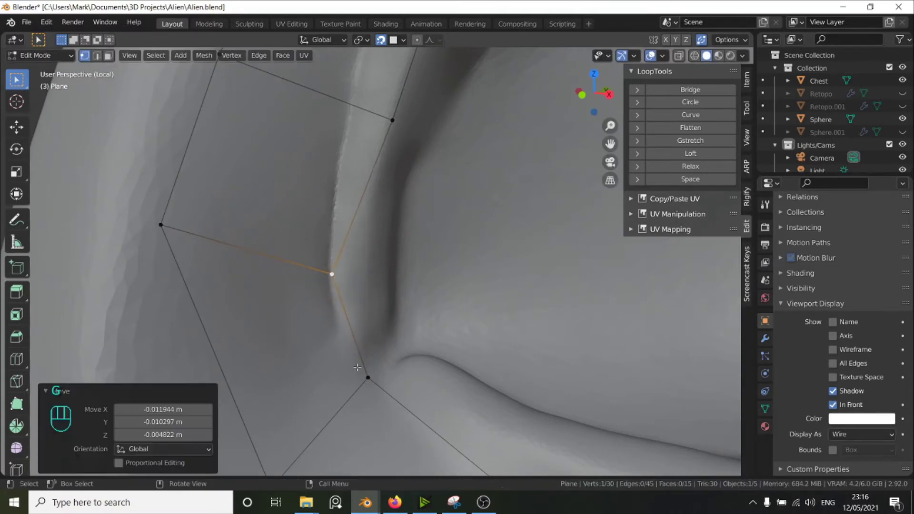
left_click(367, 378)
key("g")
left_click(356, 383)
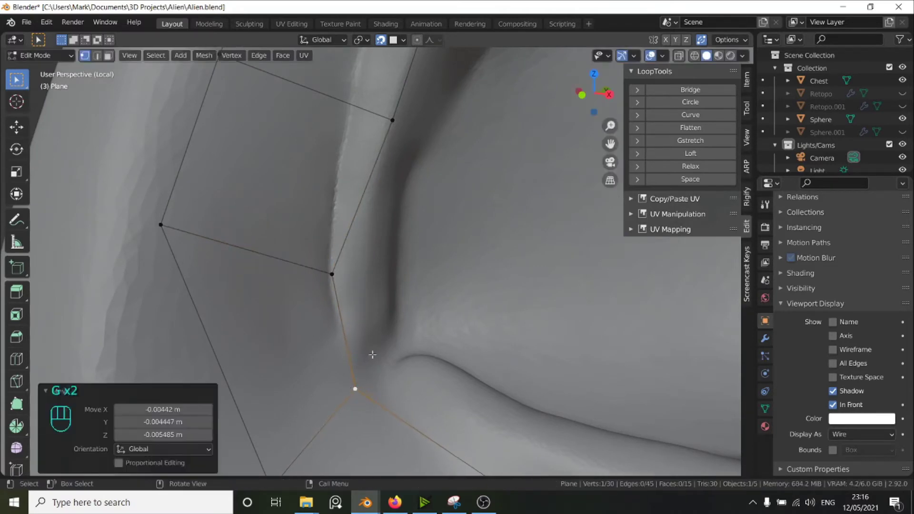
Move the next two inner-row vertices up the nose side outward onto the eyelid crease
scroll(386, 194, "down", 3)
left_click(383, 193)
key("g")
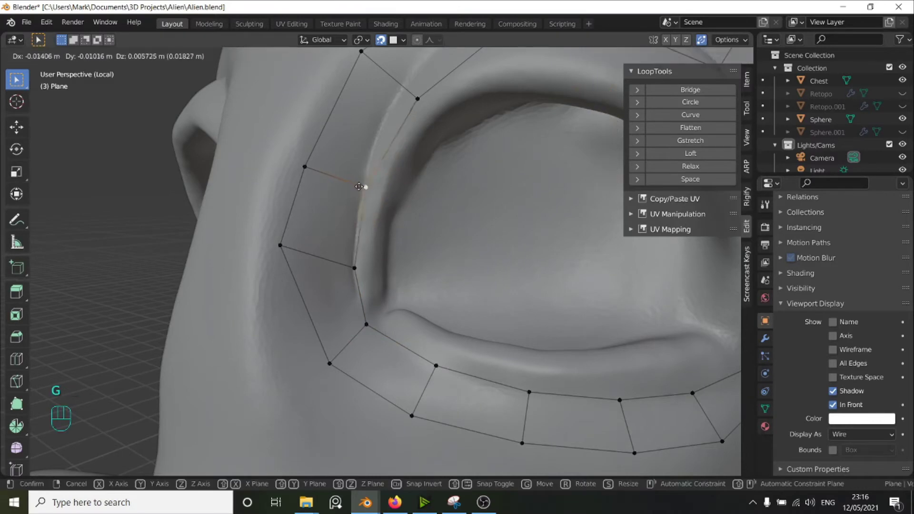
left_click(364, 180)
left_click(418, 98)
key("g")
left_click(403, 82)
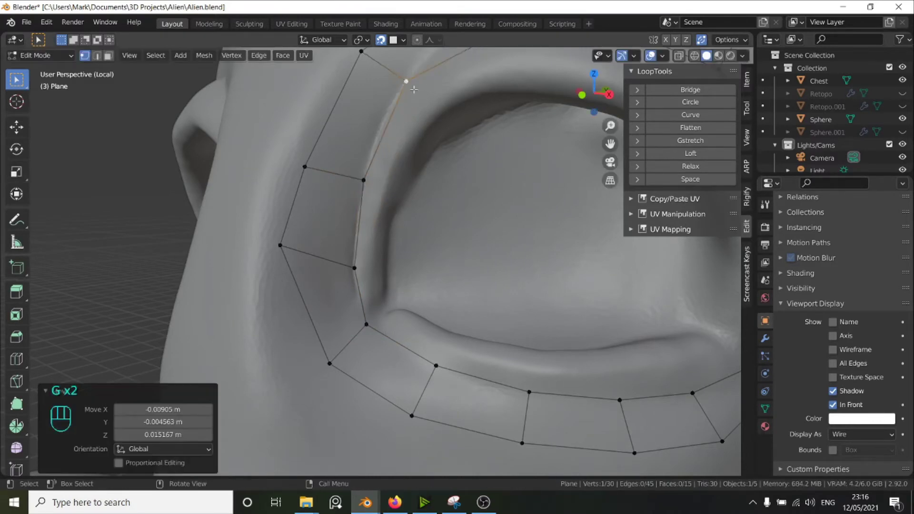
Raise the three inner-row vertices along the top of the upper eyelid onto the crease
middle_click_drag(452, 108, 351, 260, "shift")
left_click(386, 206)
key("g")
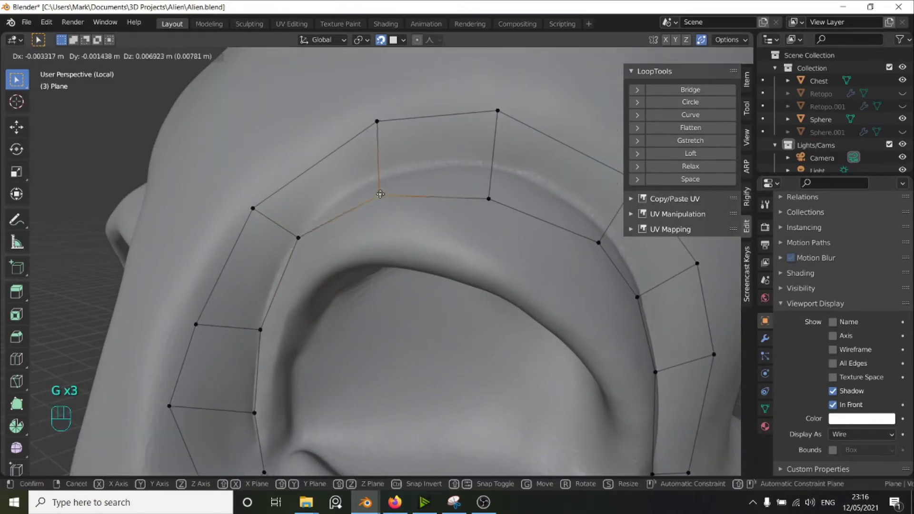
left_click(427, 187)
left_click(491, 200)
key("g")
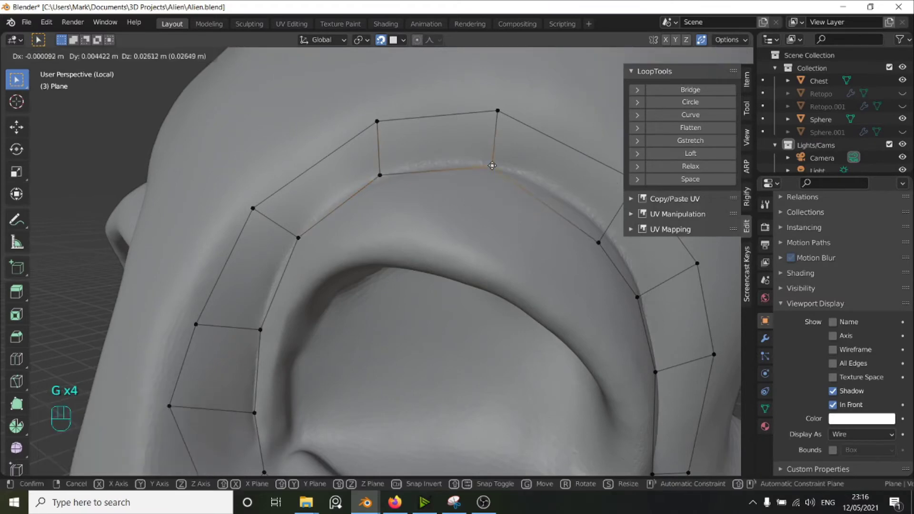
left_click(494, 168)
left_click(599, 243)
key("g")
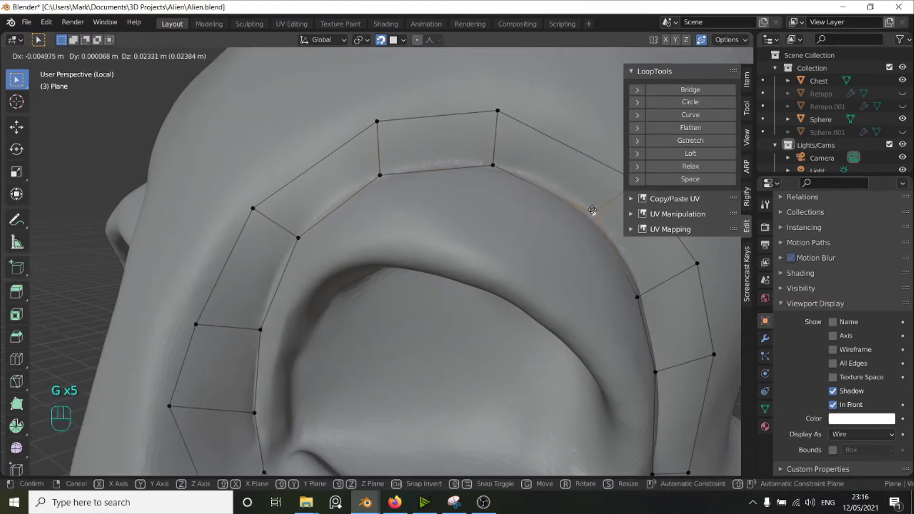
left_click(589, 213)
Adjust the inner-row vertices down the outer side of the upper eyelid to follow the crease
middle_click_drag(588, 213, 539, 314)
left_click(505, 284)
key("g")
left_click(521, 274)
key("g")
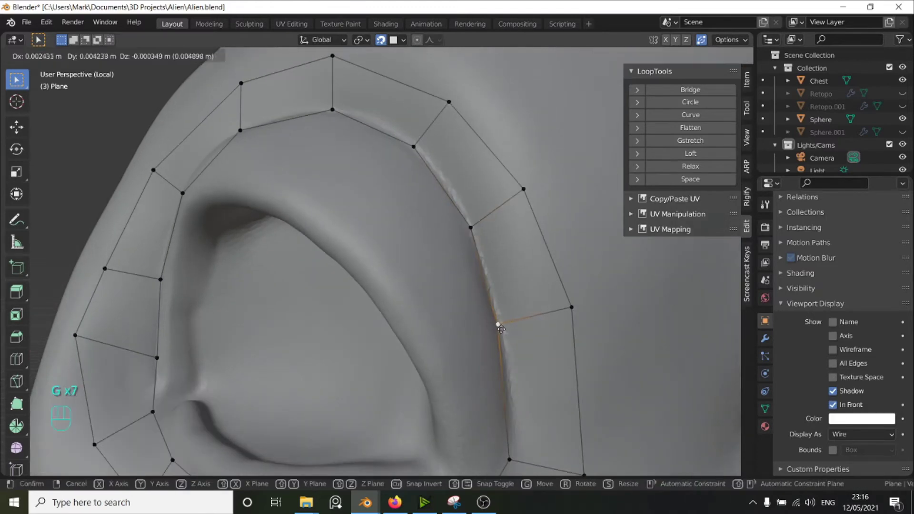
left_click(498, 330)
Move the inner-row vertex at the outer eye corner to the crease's end and raise its outer-row neighbour level with it
middle_click_drag(537, 398, 438, 351)
left_click(436, 339)
key("g")
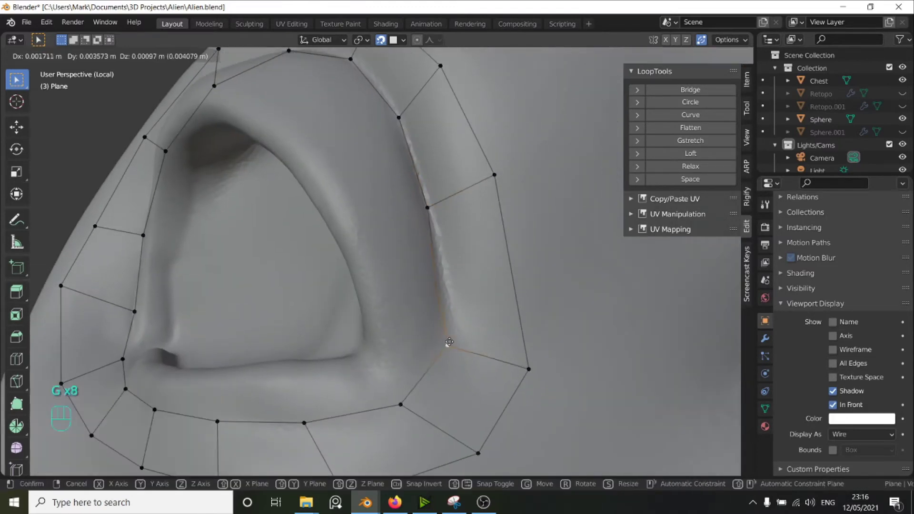
left_click(451, 324)
left_click(537, 369)
key("g")
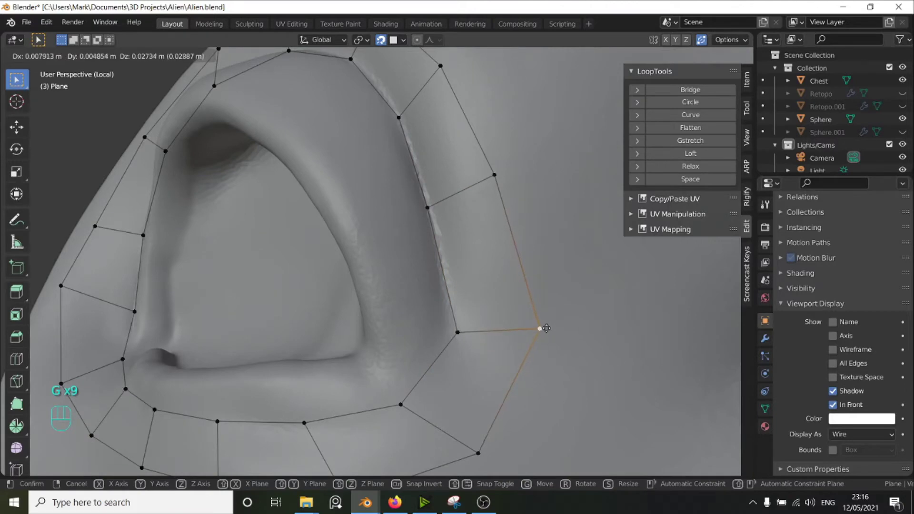
left_click(542, 329)
middle_click_drag(542, 329, 415, 351)
scroll(415, 351, "down", 4)
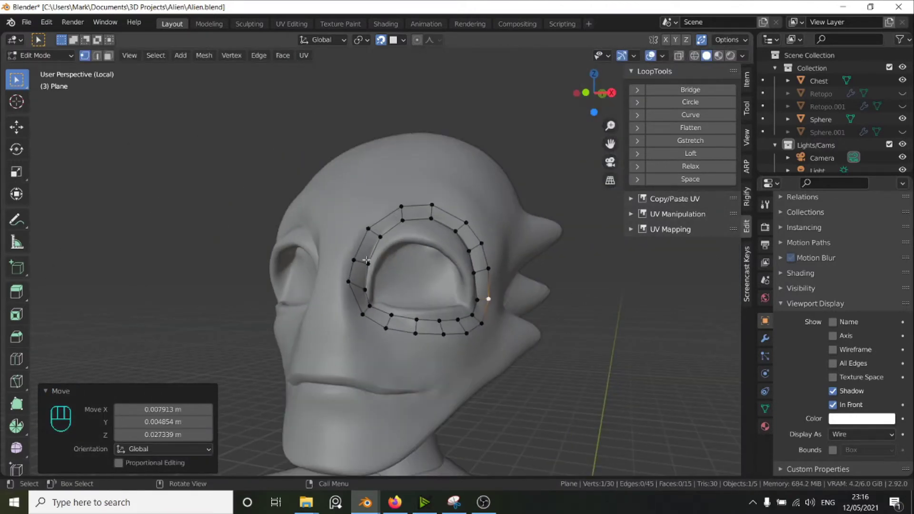
Lower the outer-row vertex beside the nose to even out the quads and shift the inner-corner vertex slightly toward the nose
scroll(367, 259, "up", 4)
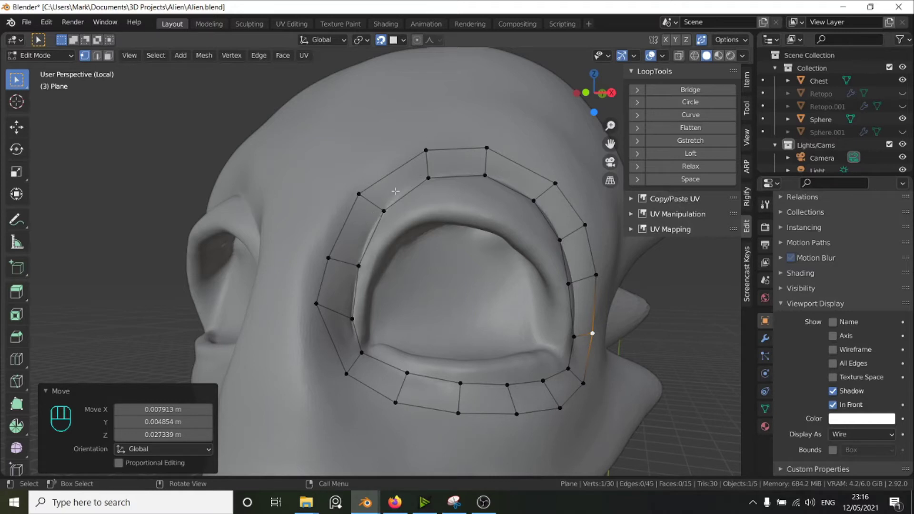
scroll(349, 254, "up", 3)
left_click(348, 246)
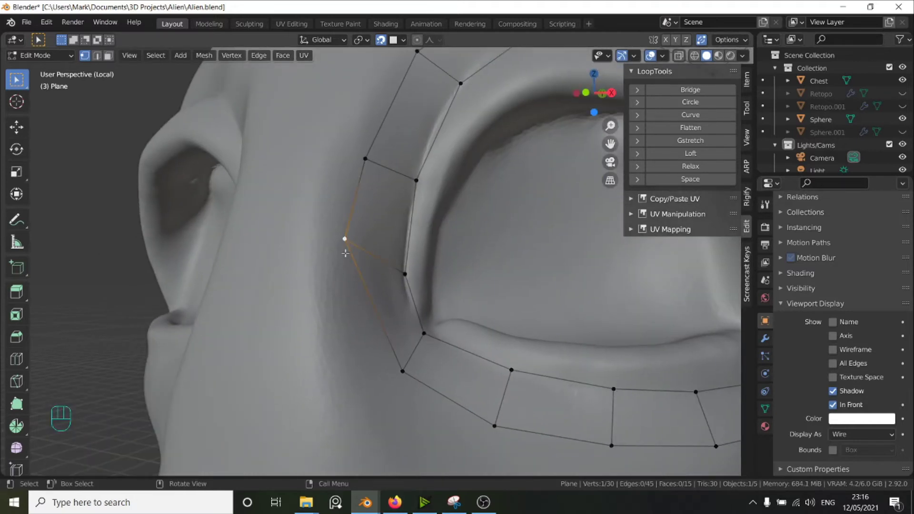
key("g")
left_click(356, 273)
middle_click_drag(357, 290, 409, 299)
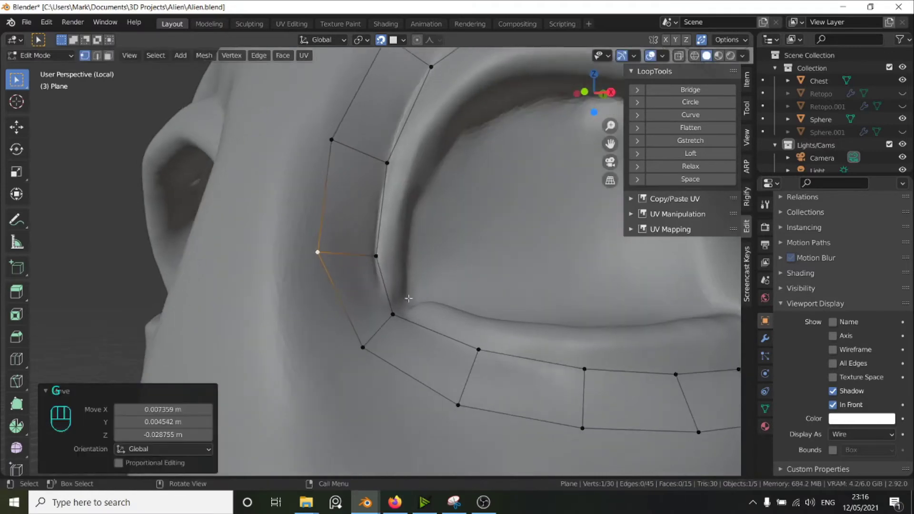
left_click(393, 315)
key("g")
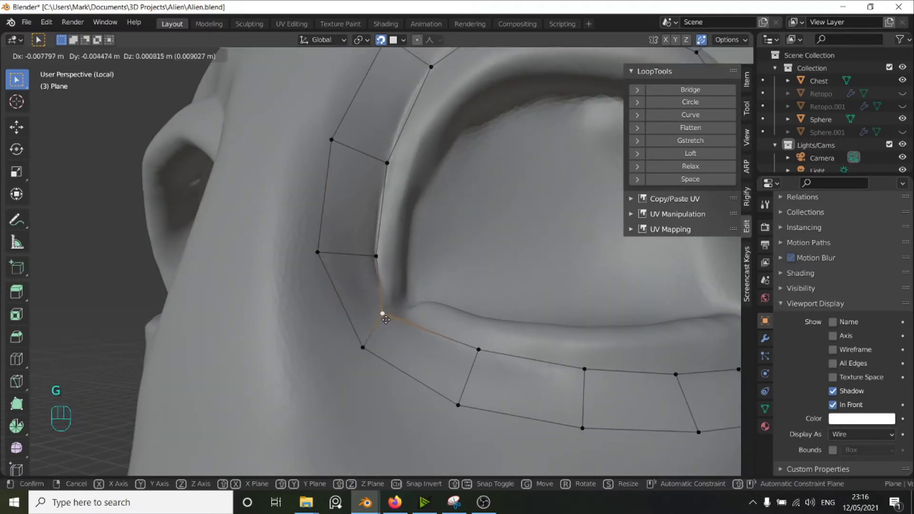
left_click(386, 319)
Select the inner row from the outer eye corner over the upper eyelid to the inner corner and apply LoopTools Relax three times
scroll(419, 314, "down", 4)
middle_click_drag(479, 305, 464, 316)
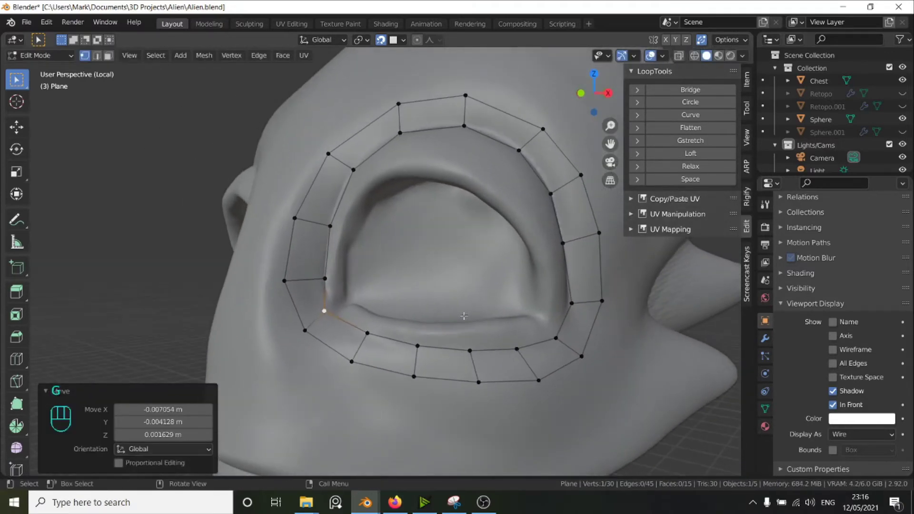
left_click(561, 335)
left_click(554, 193, "ctrl")
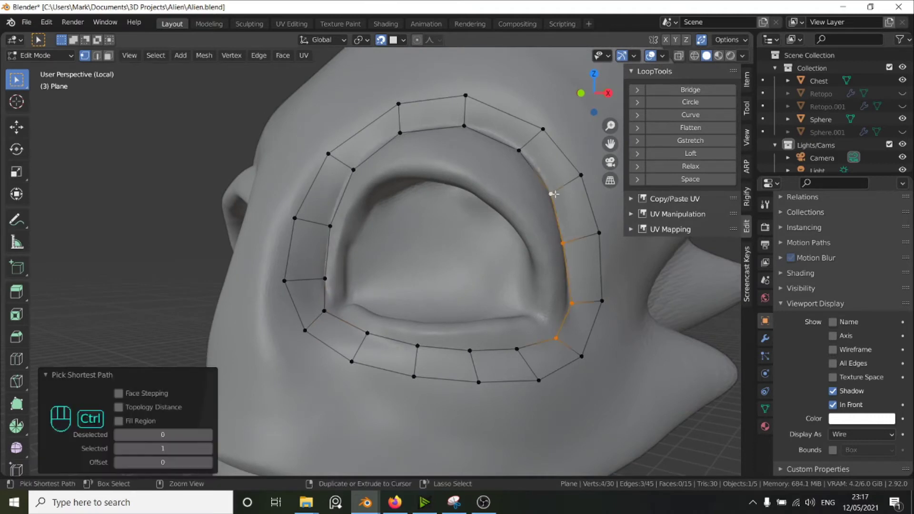
left_click(464, 126, "ctrl+shift")
left_click(353, 169, "ctrl+shift")
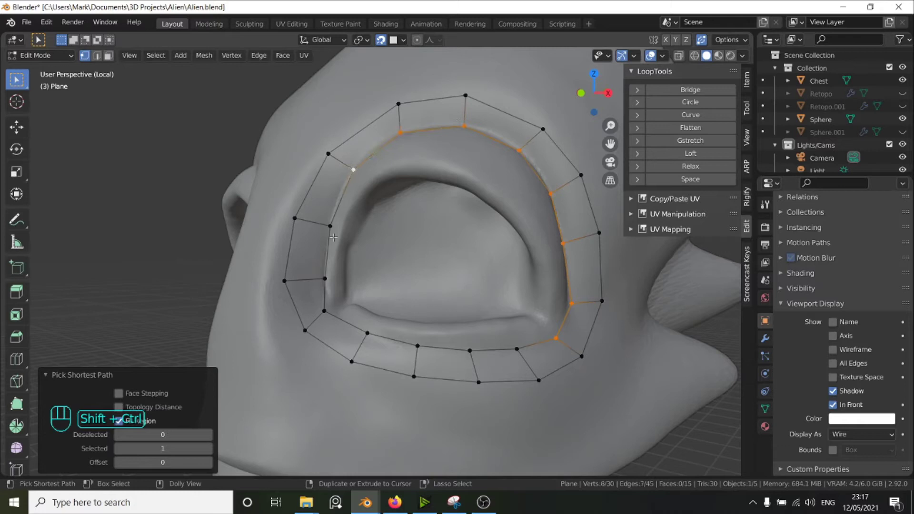
left_click(325, 279, "ctrl+shift")
left_click(324, 311, "shift")
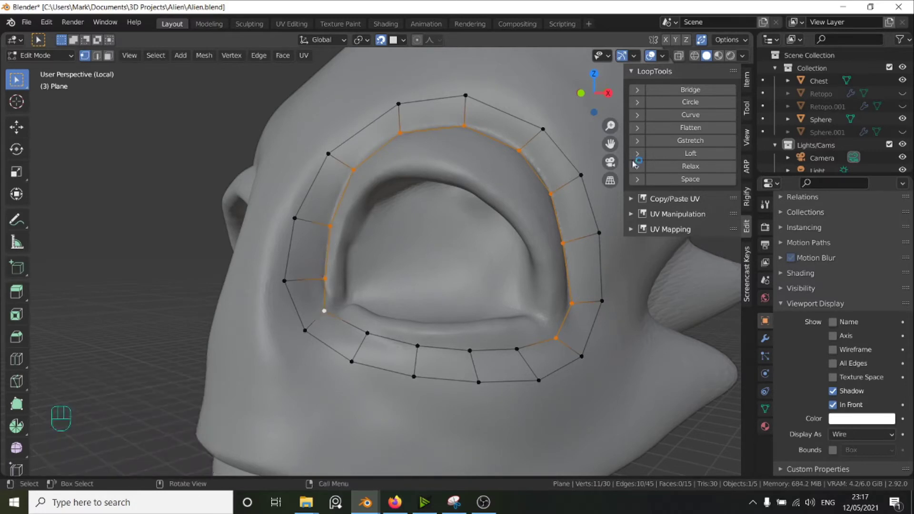
left_click(687, 169)
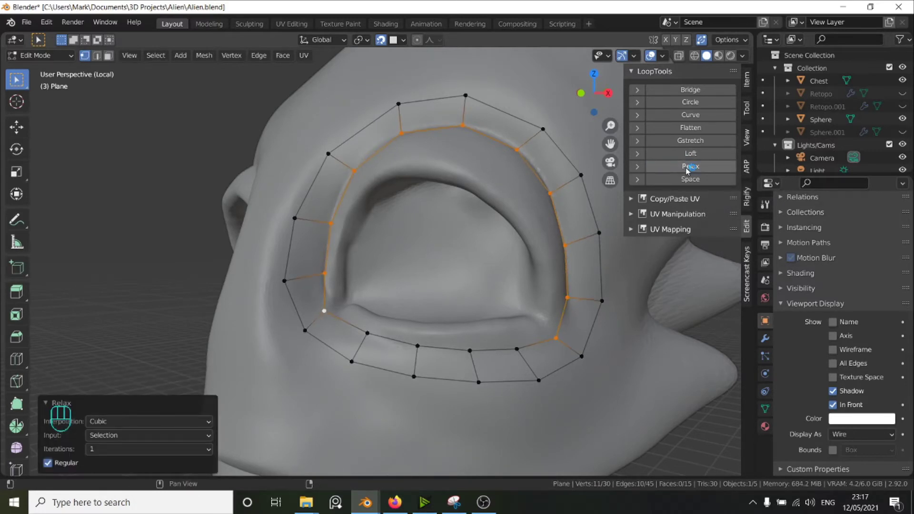
left_click(687, 170)
left_click(688, 170)
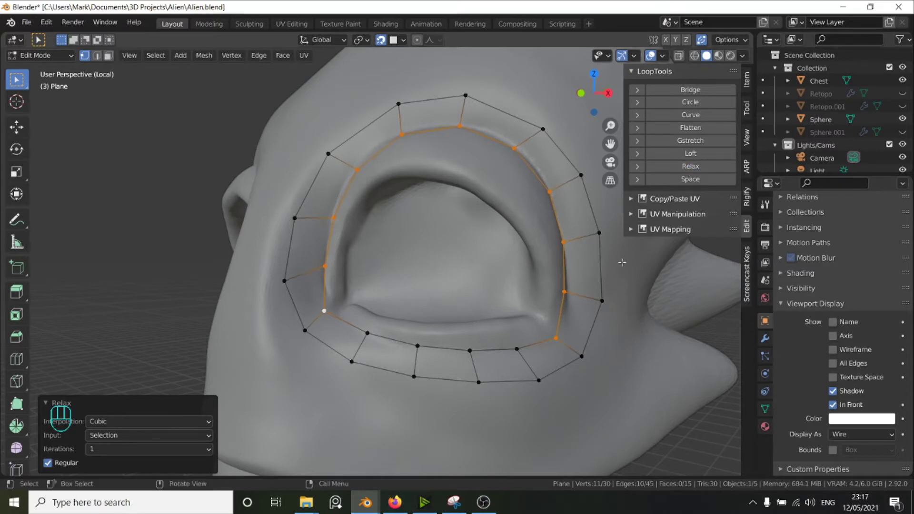
Move the two relaxed inner-row vertices above the outer eye corner back out onto the eyelid crease
scroll(619, 263, "down", 1)
middle_click_drag(589, 268, 528, 276)
scroll(414, 338, "up", 2)
middle_click_drag(400, 341, 397, 319)
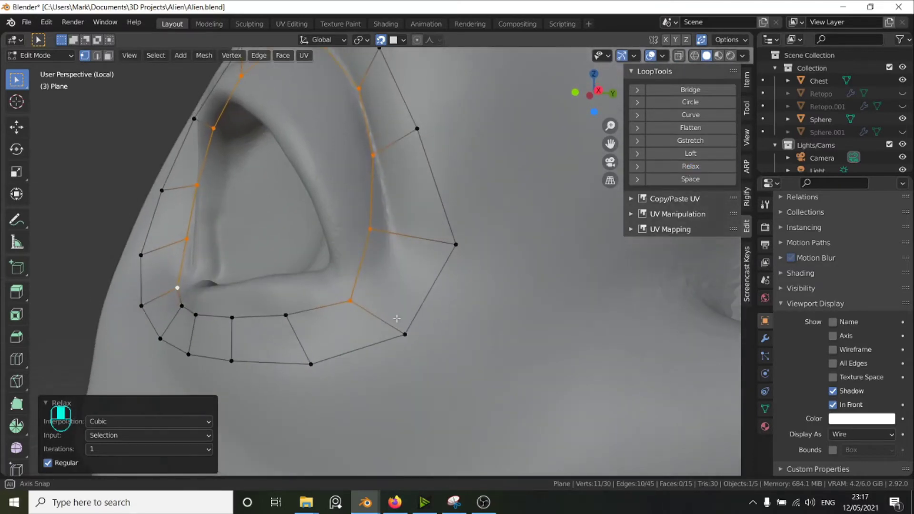
left_click(373, 234)
key("g")
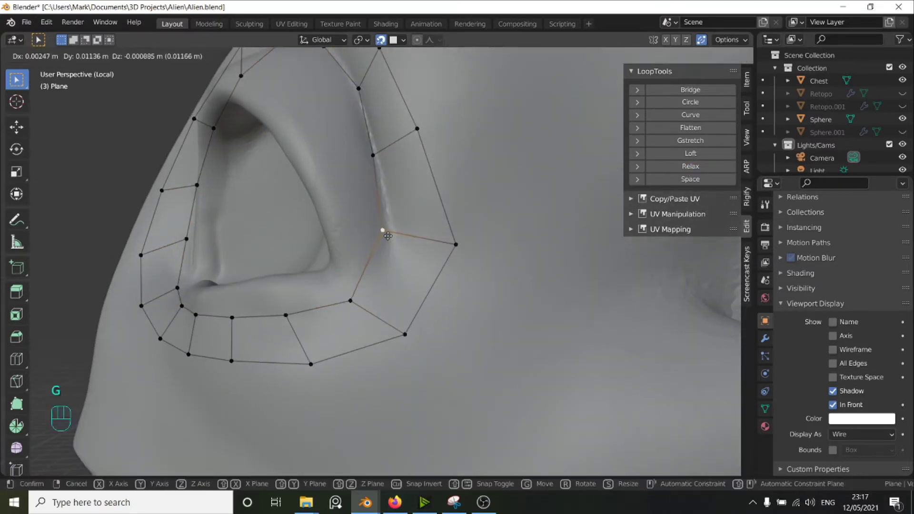
left_click(391, 234)
middle_click_drag(391, 197, 400, 164)
left_click(390, 162)
key("g")
left_click(392, 159)
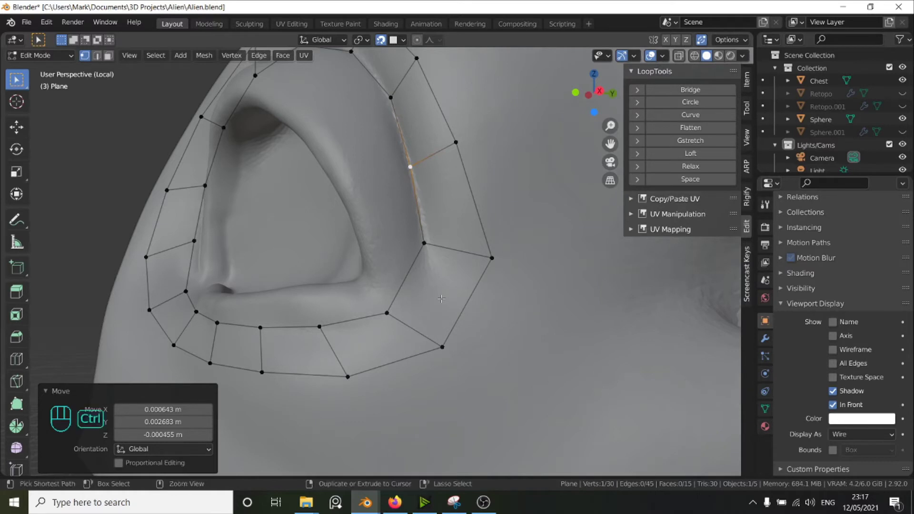
Add one loop cut across the large quad at the outer eye corner, near its middle
key("ctrl+r")
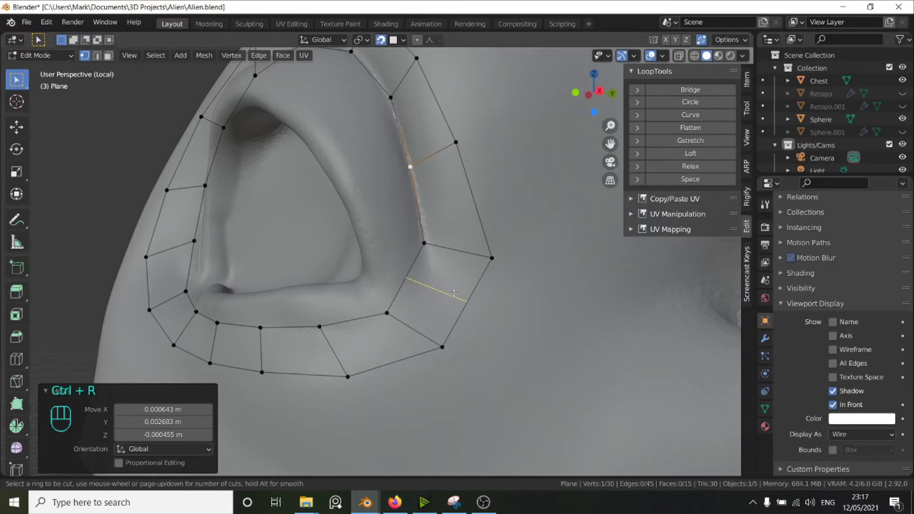
left_click(454, 293)
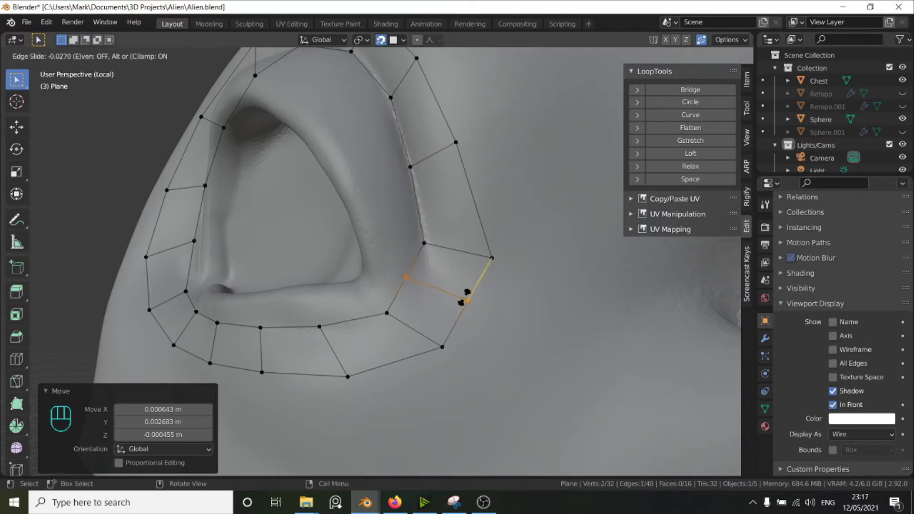
left_click(464, 296)
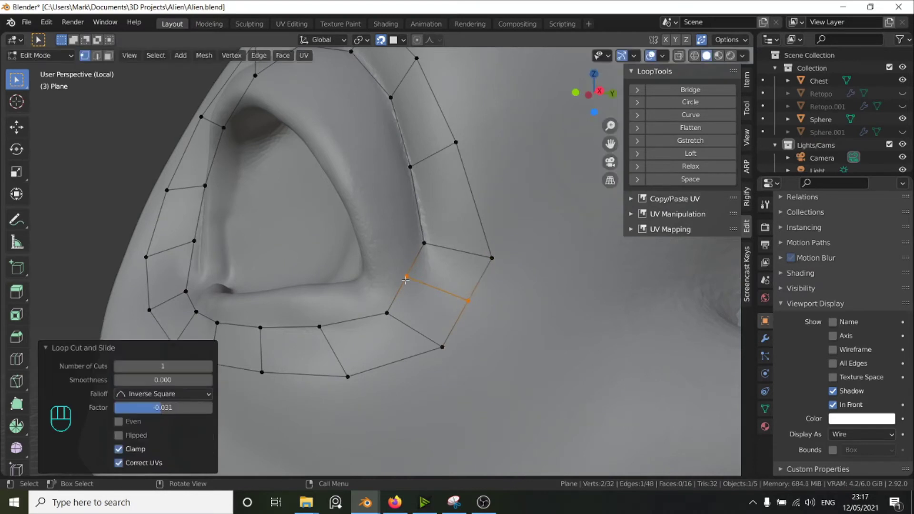
Move both vertices of the new loop cut outward to round the outer eye corner and shift the neighbouring outer-row vertex down along the curve
left_click(408, 282)
key("g")
left_click(429, 289)
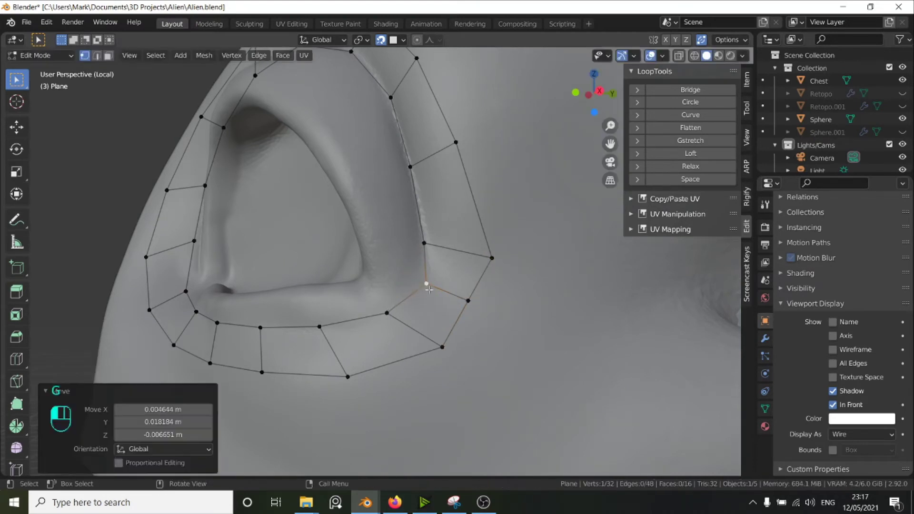
left_click(468, 302)
key("g")
left_click(488, 312)
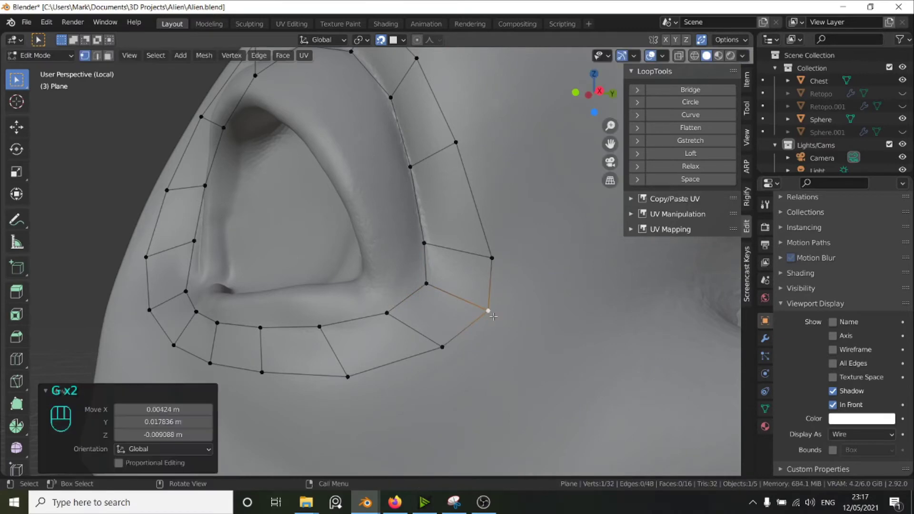
key("g")
left_click(493, 325)
left_click(456, 358)
key("g")
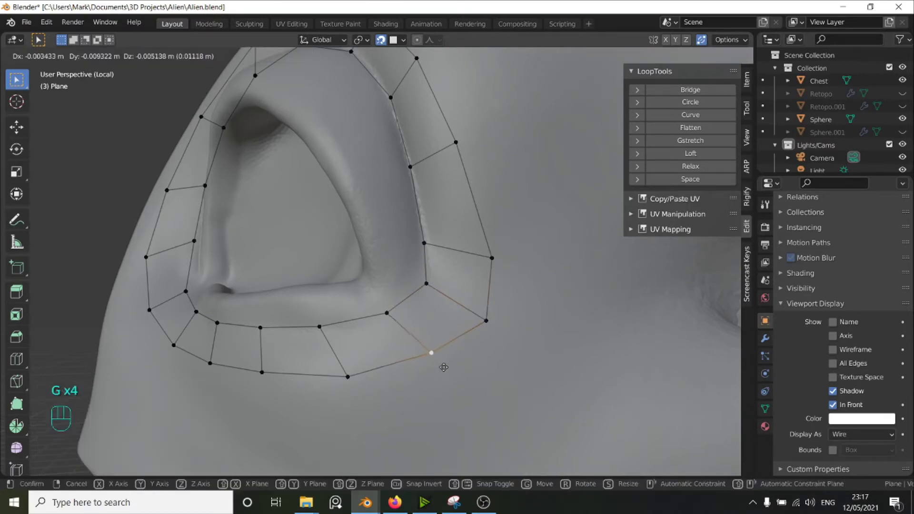
left_click(439, 368)
Select the whole inner edge loop around the eye, extrude it in place and scale the new ring inward to 0.915
scroll(440, 310, "down", 5)
middle_click_drag(439, 272, 471, 248)
scroll(479, 236, "up", 4)
scroll(445, 190, "down", 3)
middle_click_drag(436, 204, 463, 206)
scroll(451, 208, "up", 4)
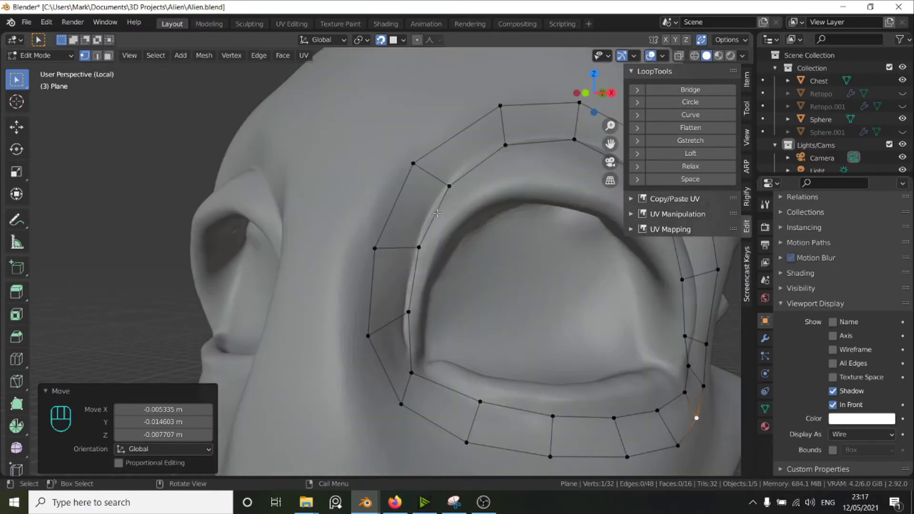
left_click(428, 250)
left_click(497, 181, "alt")
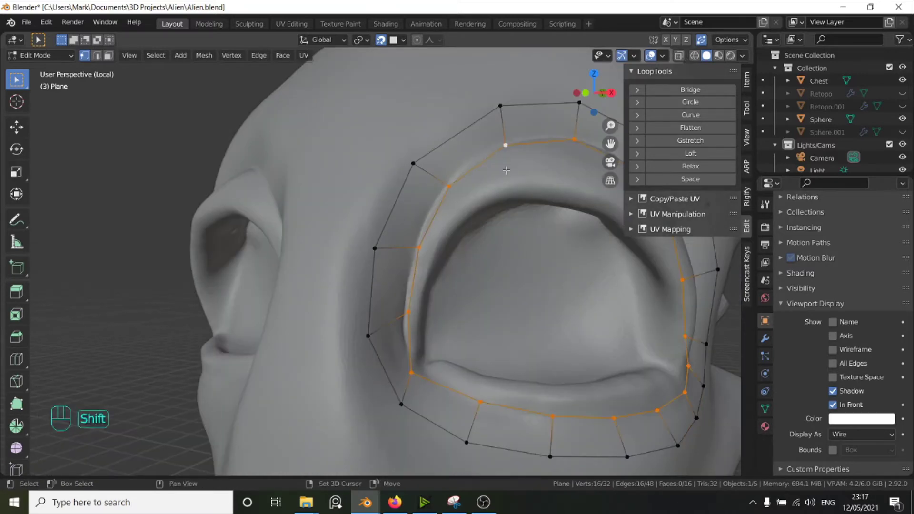
middle_click_drag(538, 165, 452, 173, "shift")
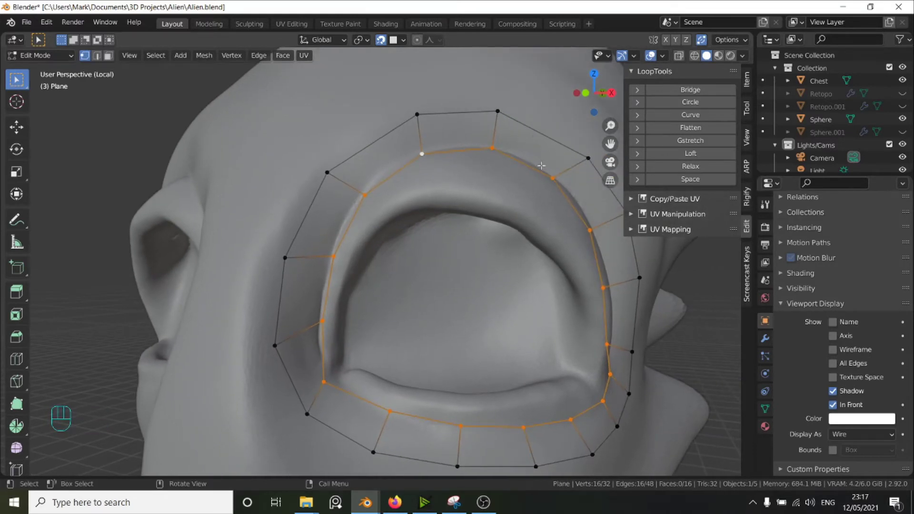
key("e")
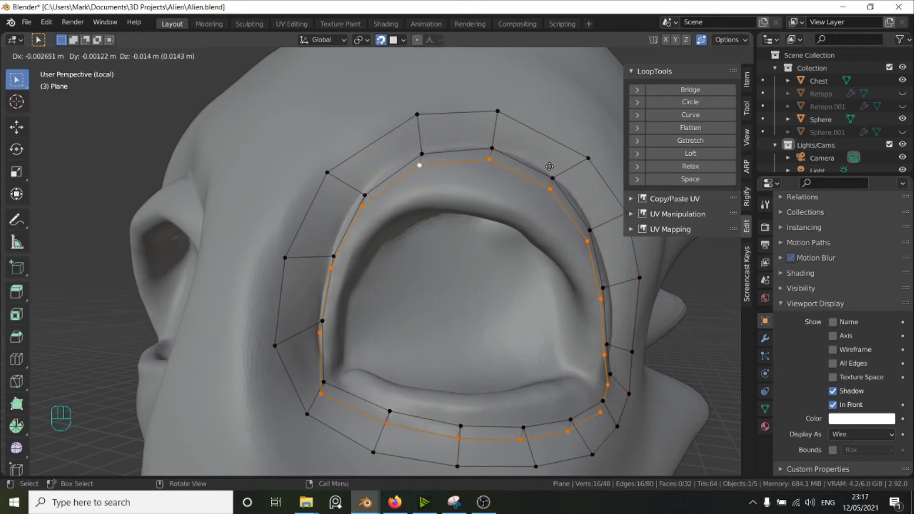
right_click(549, 166)
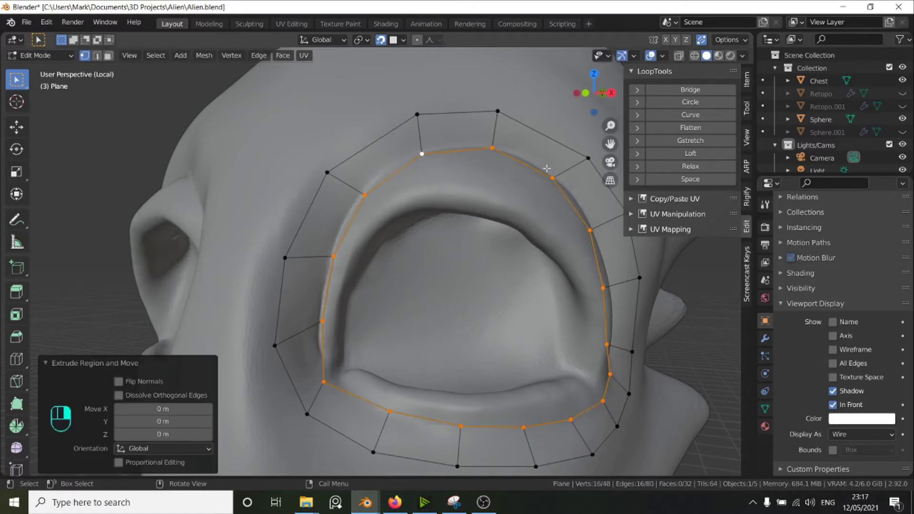
key("s")
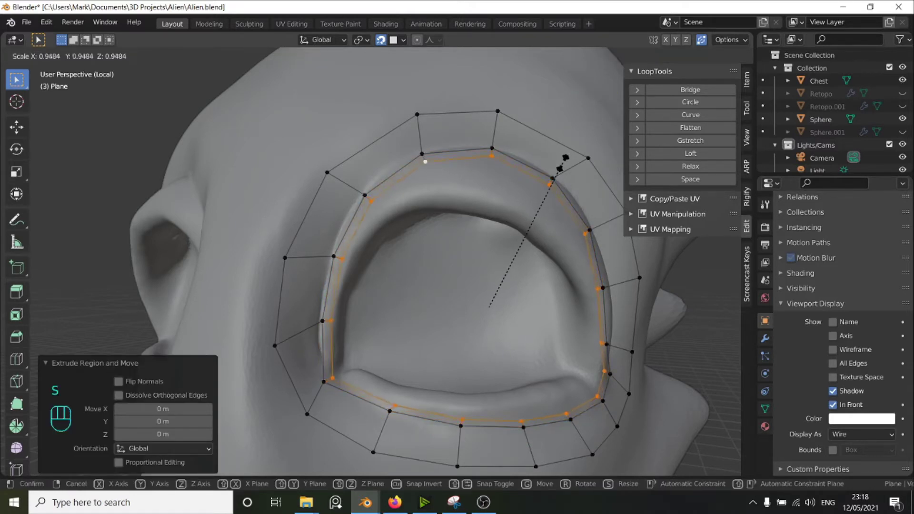
left_click(560, 168)
Nudge the two new-ring vertices above the inner eye corner to fit the narrow lid strip beside the nose
left_click(341, 320)
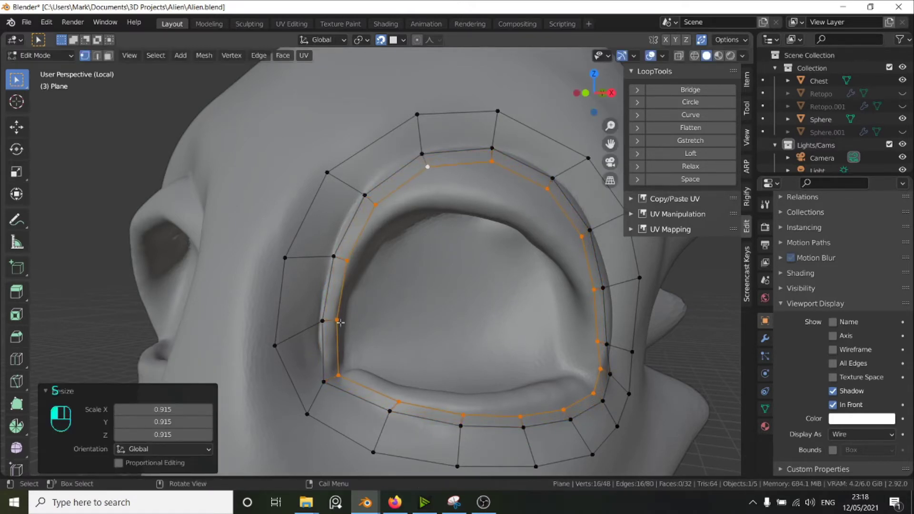
scroll(341, 320, "up", 4)
middle_click_drag(330, 387, 332, 272, "shift")
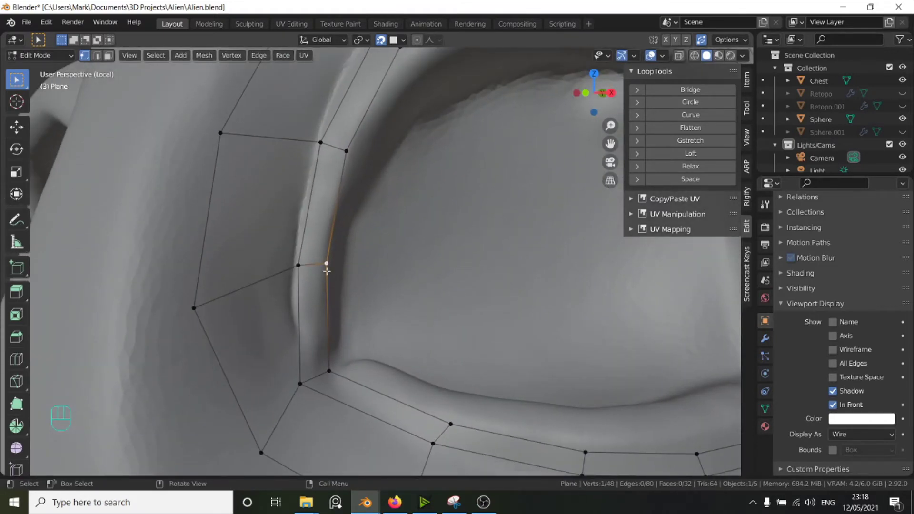
key("g")
left_click(323, 270)
left_click(346, 160)
key("g")
left_click(346, 160)
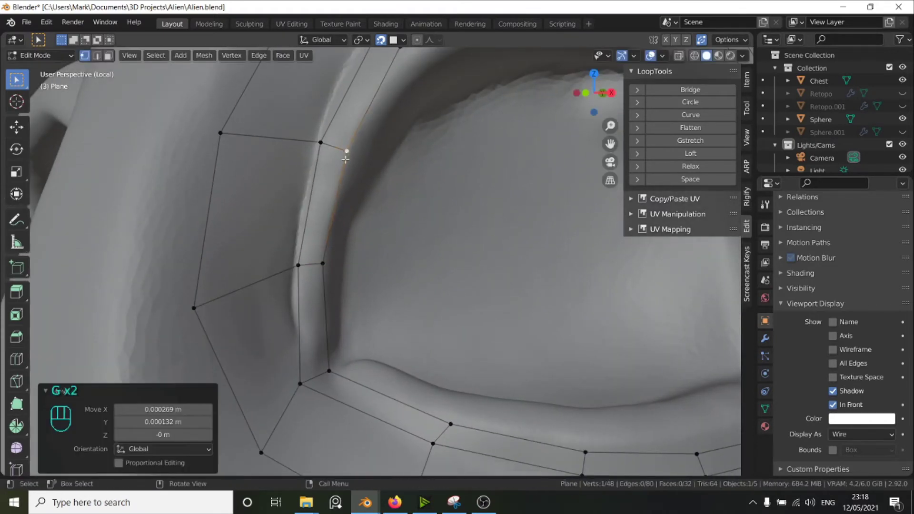
Pull the first two new-ring vertices of the upper eyelid on the nose side down to the eyelid edge
middle_click_drag(346, 160, 321, 201)
key("g")
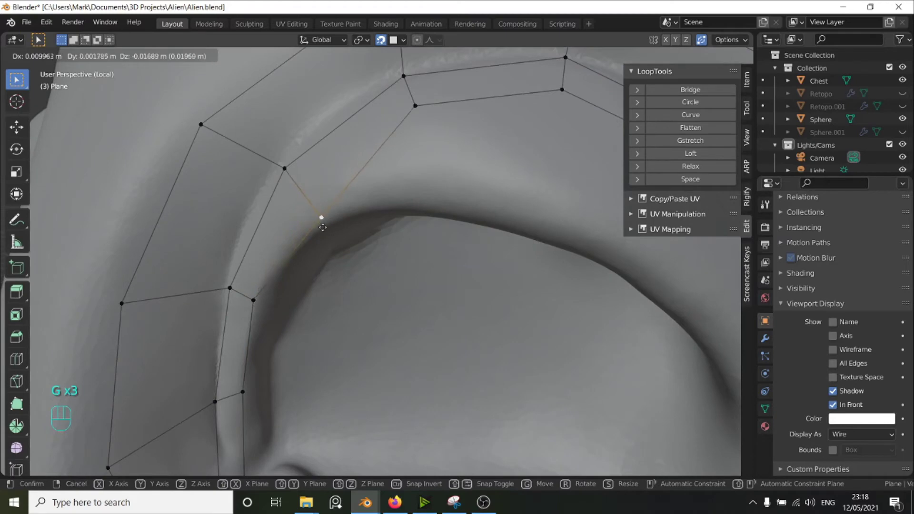
left_click(323, 227)
left_click(416, 105)
key("g")
left_click(419, 201)
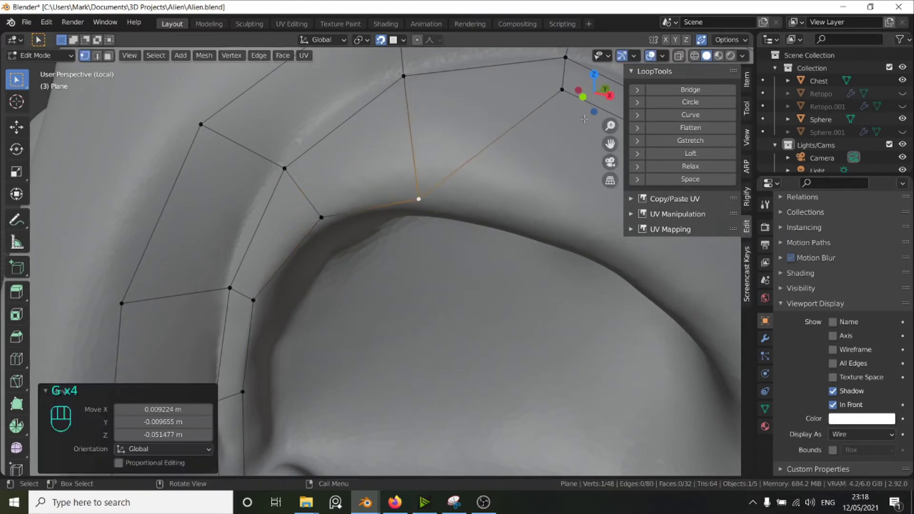
Move the following three upper-eyelid vertices of the new ring, toward the outer side, onto the eyelid edge
scroll(554, 94, "down", 5)
left_click(444, 201)
key("g")
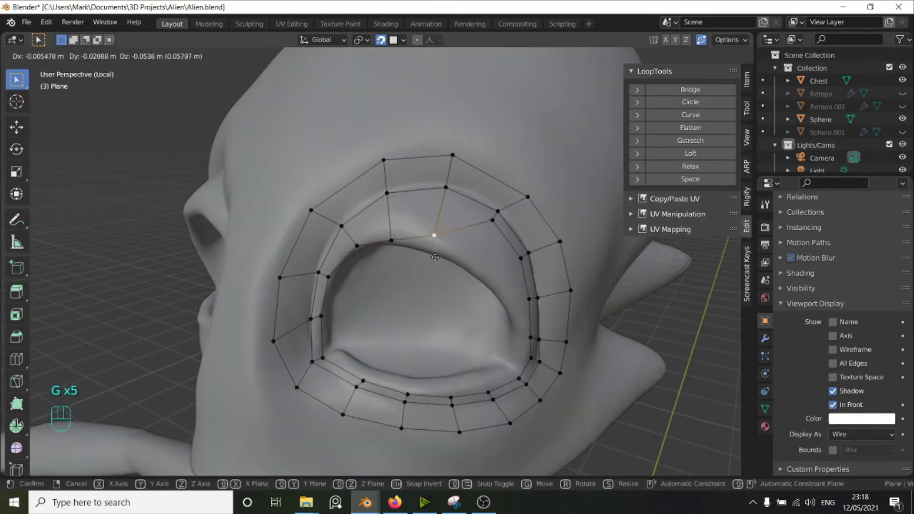
left_click(440, 271)
left_click(493, 220)
key("g")
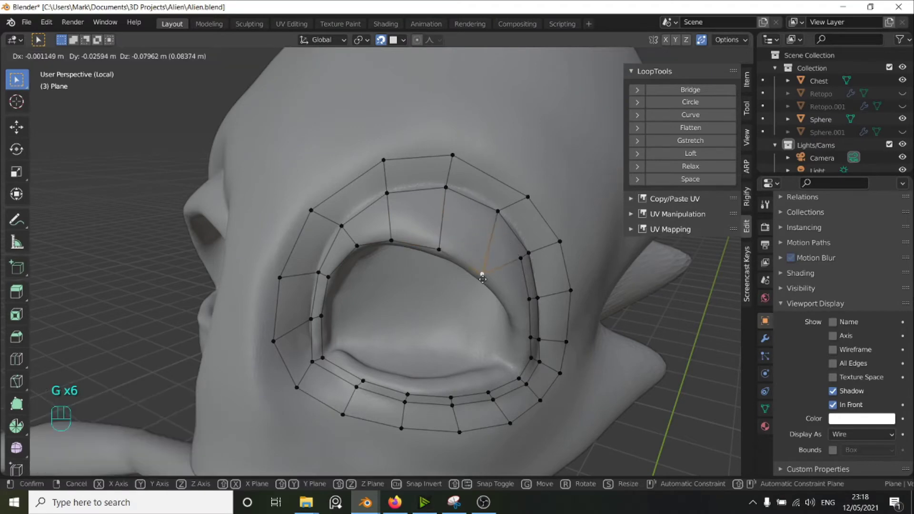
left_click(482, 274)
left_click(520, 259)
key("g")
left_click(508, 310)
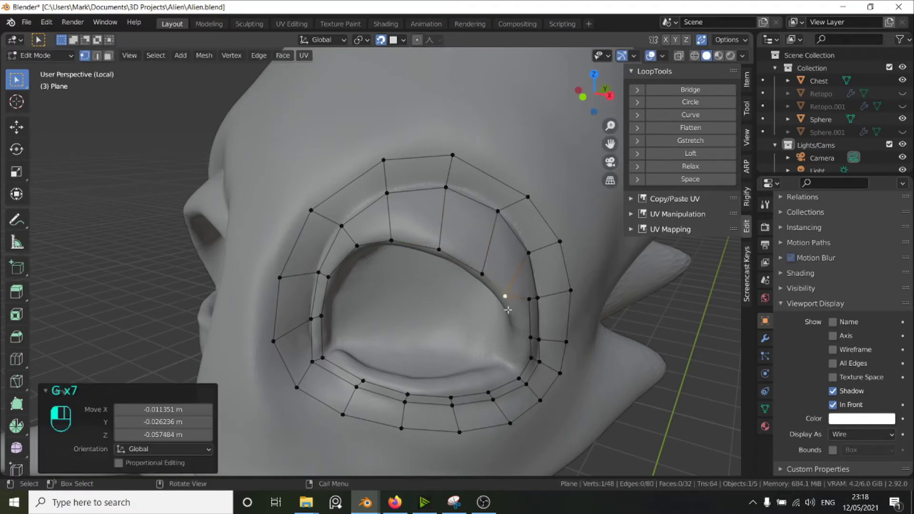
Move the next two new-ring vertices down the outer side of the eye in to the edge of the socket
middle_click_drag(494, 272, 433, 210)
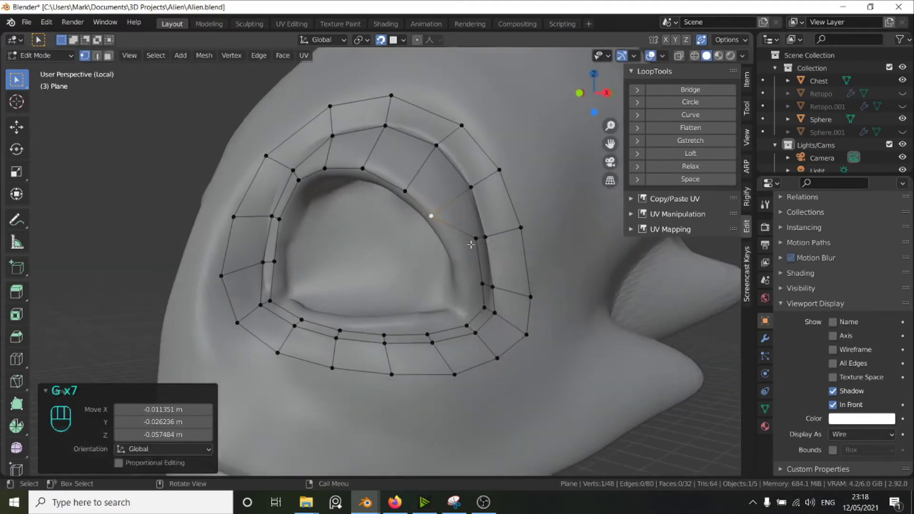
left_click(476, 239)
key("g")
left_click(452, 256)
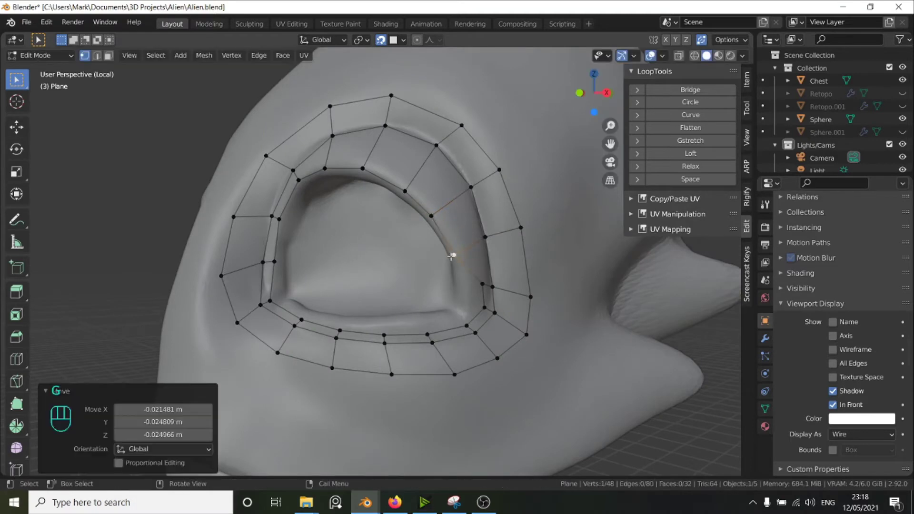
left_click(483, 285)
key("g")
left_click(465, 291)
Move the two new-ring vertices at the outer eye corner into the corner and adjust the spacing between them
left_click(485, 308)
key("g")
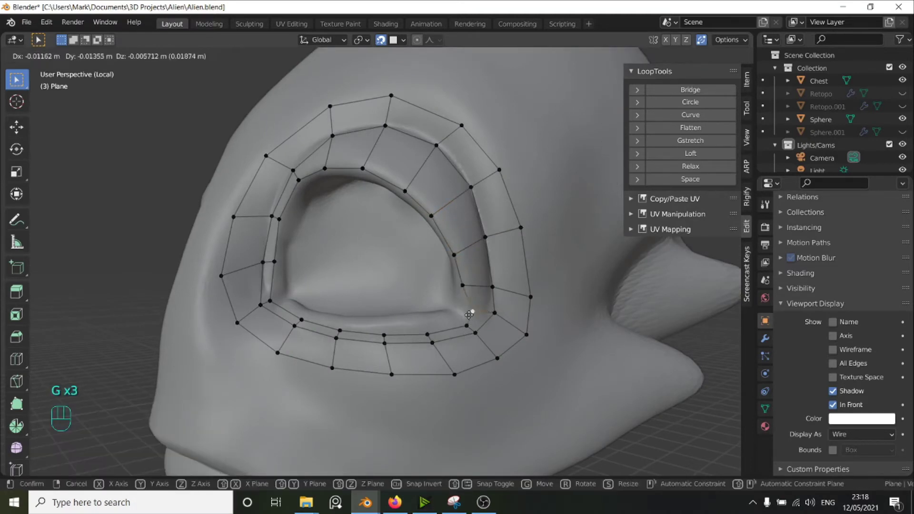
left_click(465, 313)
left_click(464, 314)
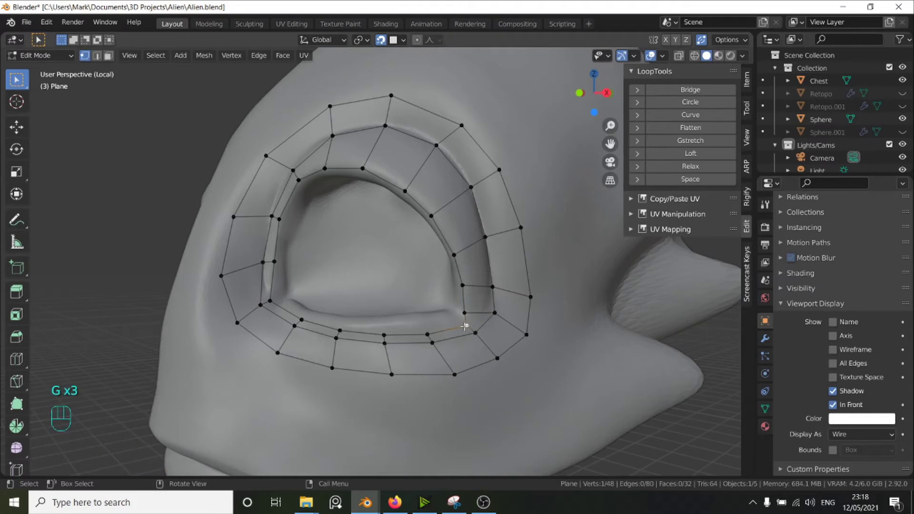
key("g")
left_click(459, 319)
left_click(464, 312)
key("g")
left_click(467, 309)
left_click(459, 318)
key("g")
left_click(463, 319)
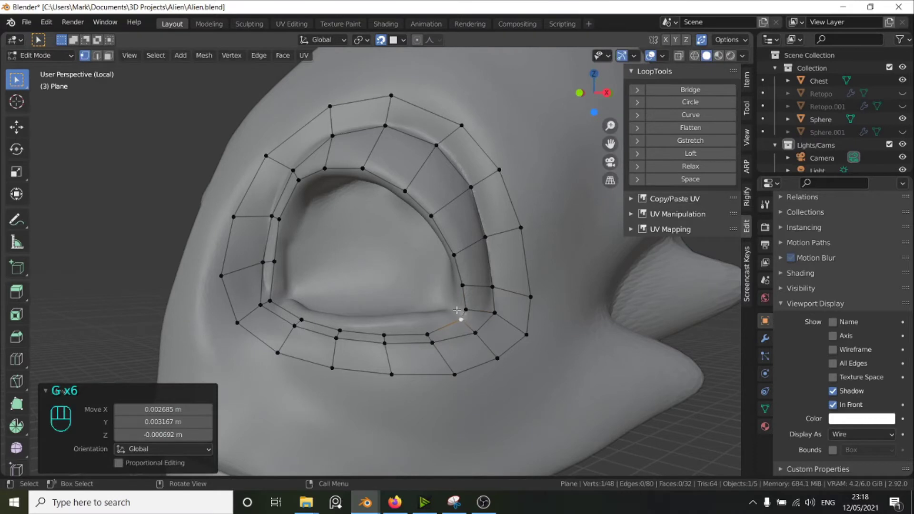
Raise the lower-lid vertex nearest the outer corner to the lid edge and fine-tune the new-ring vertices around that corner
key("g")
left_click(422, 318)
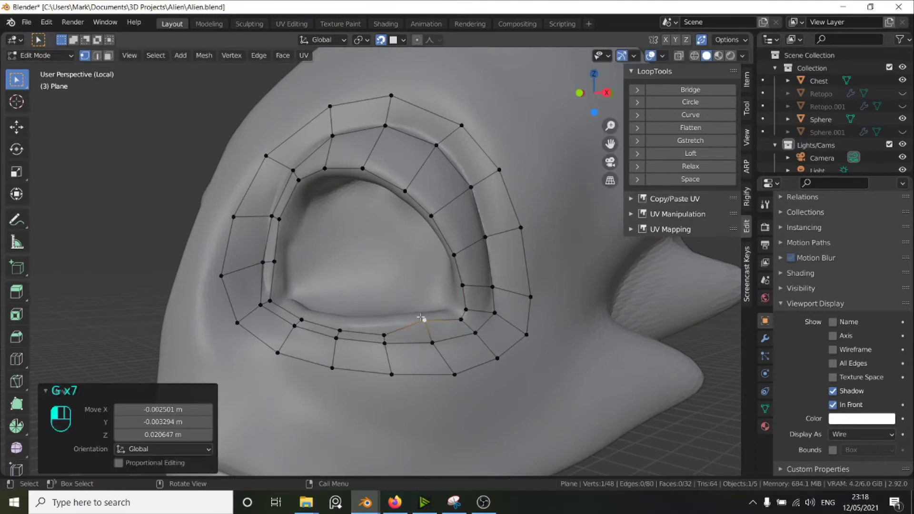
key("g")
left_click(455, 317)
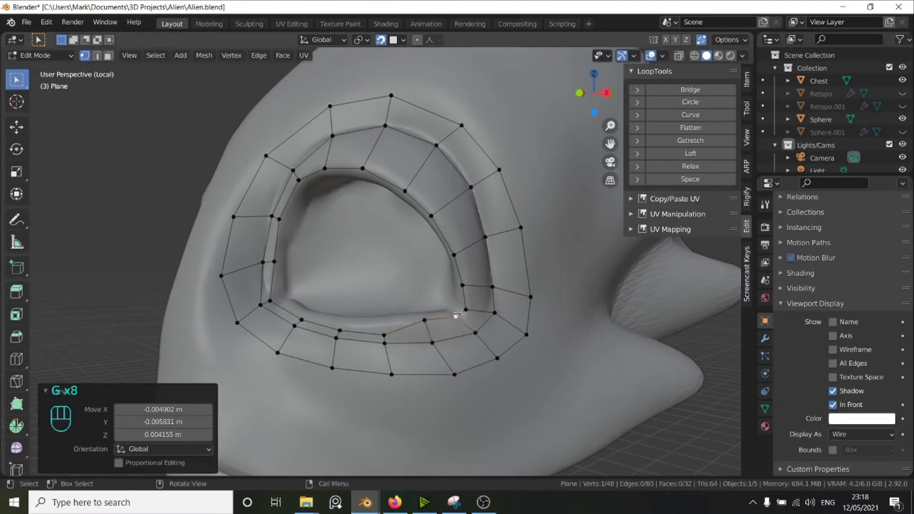
left_click(464, 309)
key("g")
left_click(460, 306)
key("g")
left_click(457, 291)
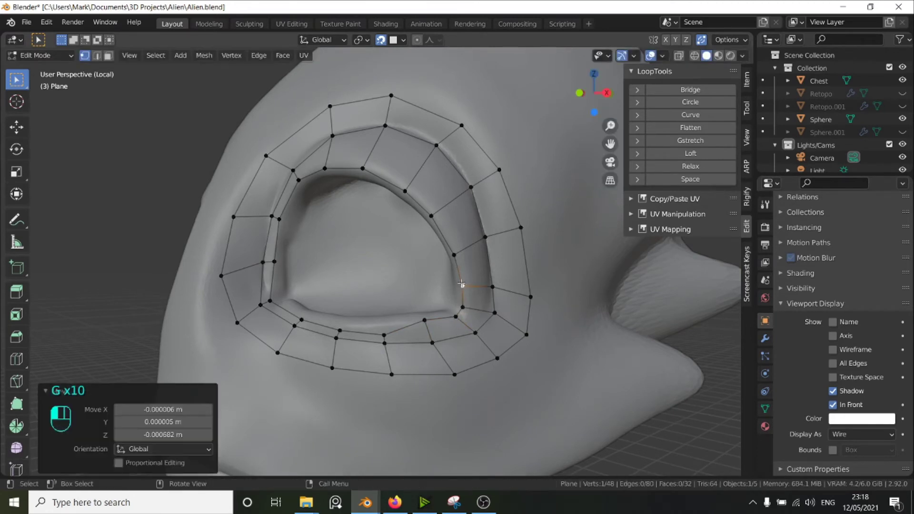
Raise the remaining three new-ring vertices along the lower eyelid up to the lid edge, working toward the inner corner
left_click(386, 335)
key("g")
left_click(384, 323)
middle_click_drag(384, 324, 426, 312)
key("g")
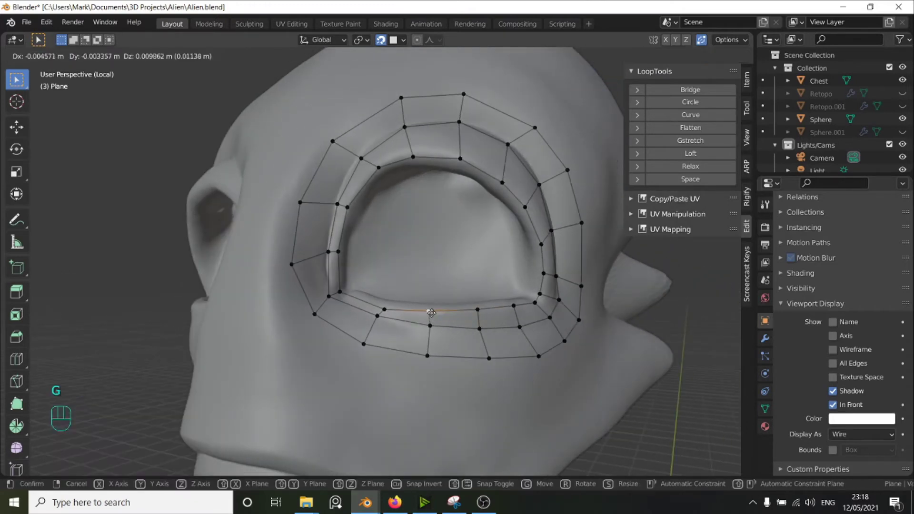
left_click(429, 312)
left_click(385, 310)
key("g")
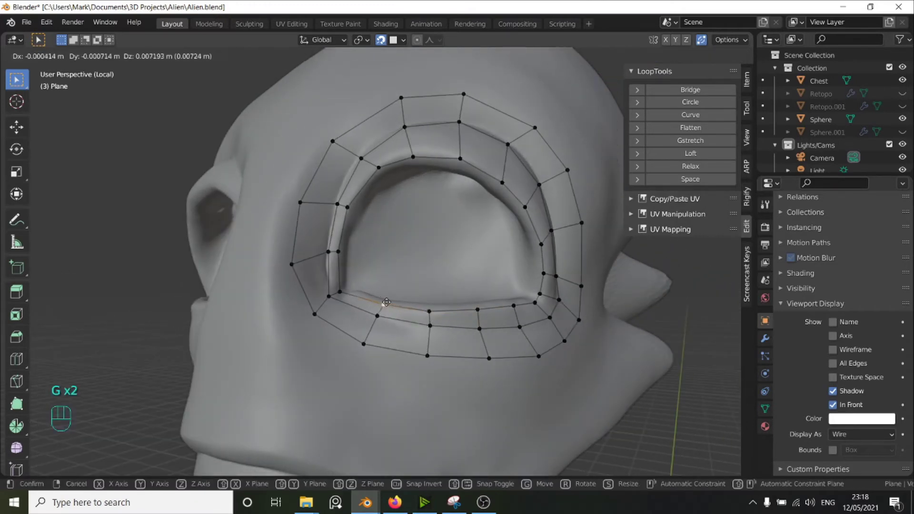
left_click(388, 288)
Duplicate the outer-row face below the lower eyelid near the inner corner and place the copy just above the upper lip
middle_click_drag(387, 287, 430, 239)
mouse_move(417, 248)
middle_mouse_down()
mouse_move(363, 232)
mouse_move(421, 249)
mouse_move(437, 236)
mouse_move(417, 232)
middle_mouse_up()
scroll(420, 249, "up", 2)
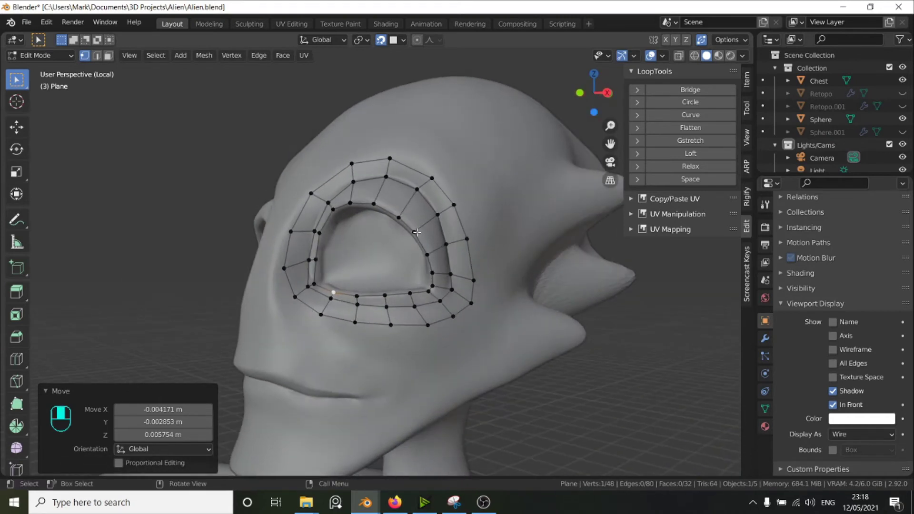
middle_click_drag(402, 333, 398, 315)
middle_click_drag(398, 268, 387, 281)
key("3")
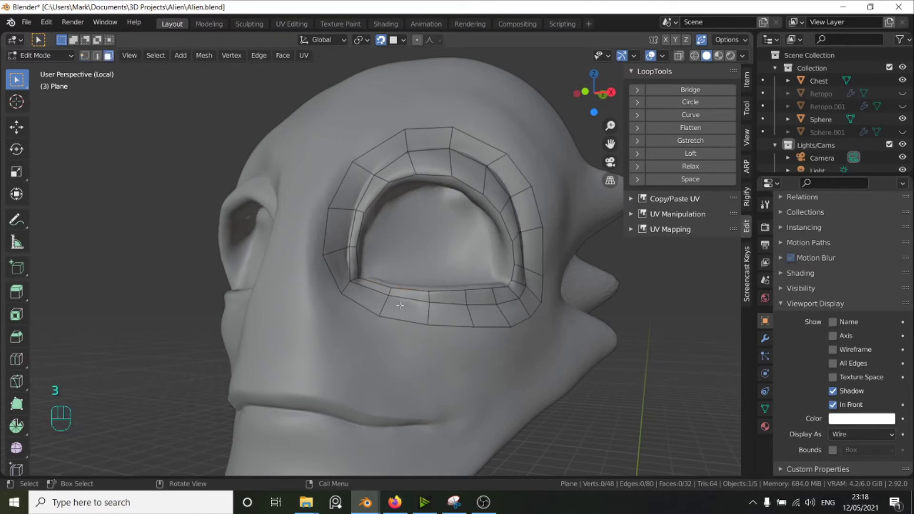
left_click(404, 308)
middle_click_drag(417, 328, 439, 296, "shift")
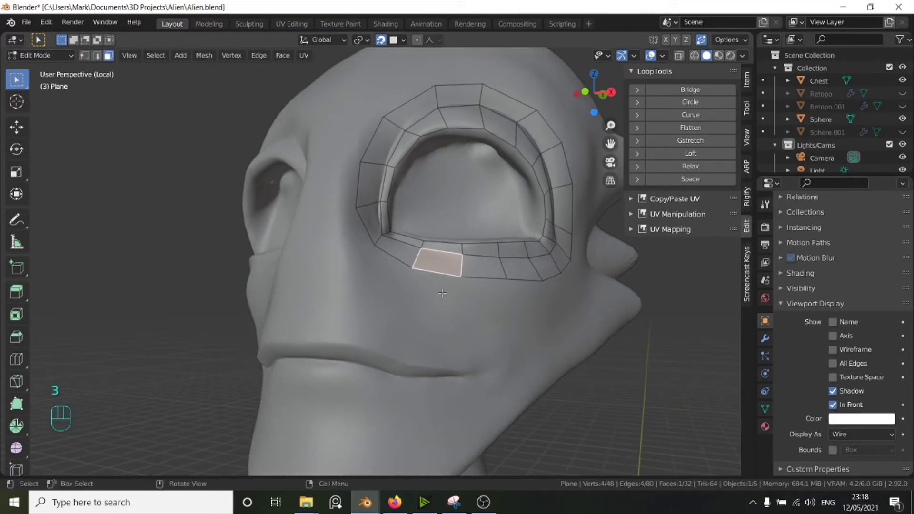
key("shift+d")
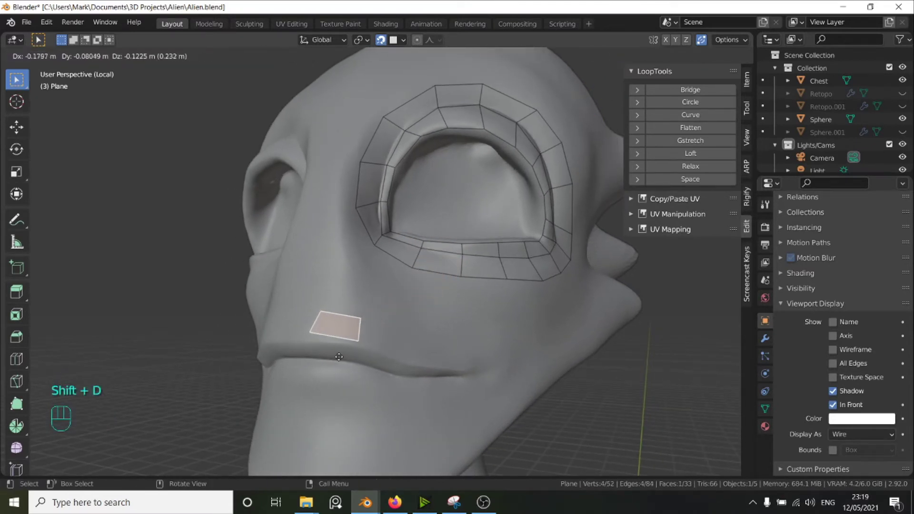
left_click(339, 357)
Move the two inner vertices of the quad above the upper lip toward the centre line of the face
middle_click_drag(339, 357, 429, 333)
scroll(439, 331, "up", 3)
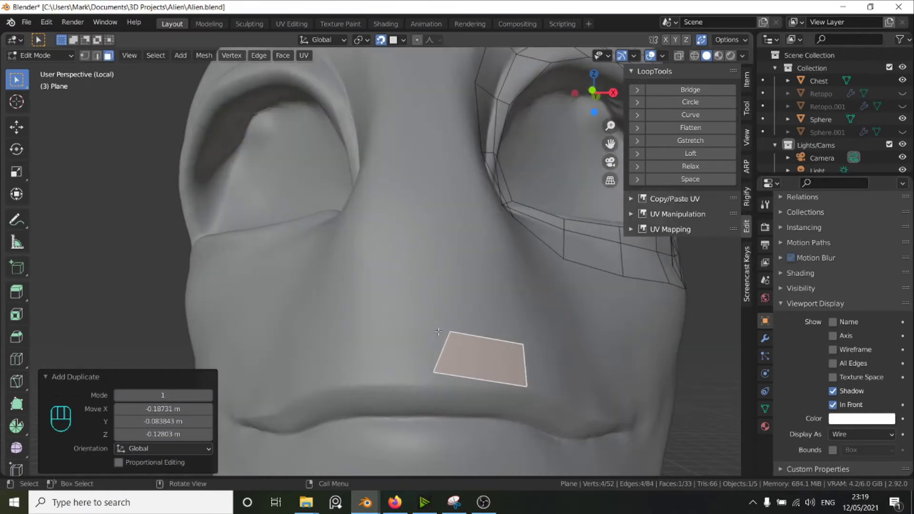
key("1")
left_click(450, 333)
key("g")
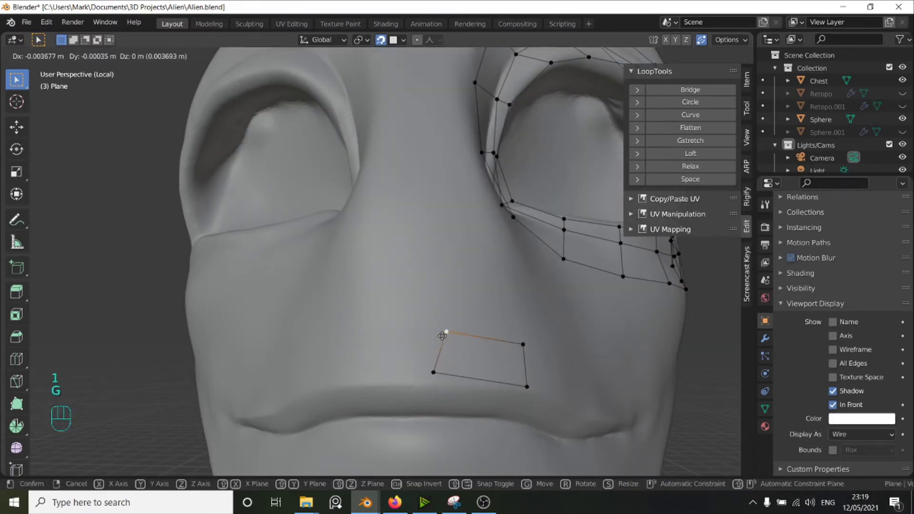
left_click(425, 333)
left_click(432, 372)
key("g")
left_click(425, 370)
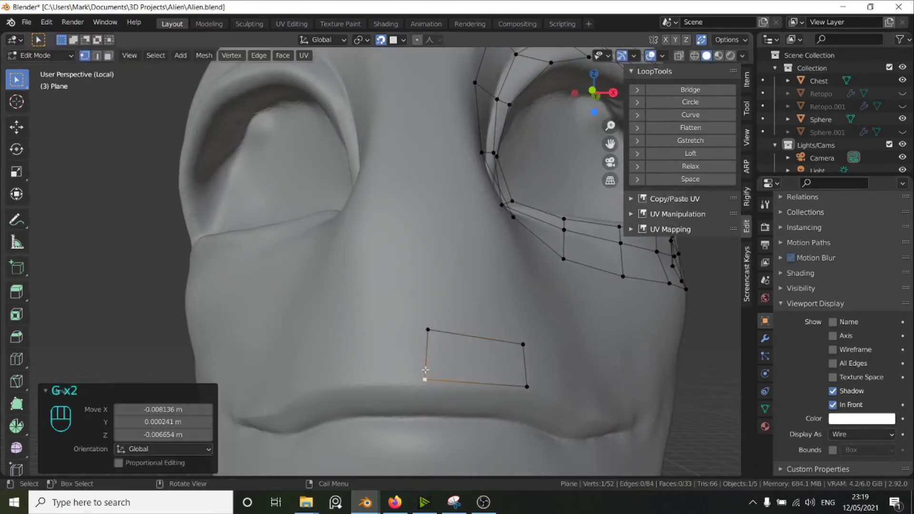
Narrow the upper-lip quad by moving its two outer vertices inward
left_click(522, 345)
key("g")
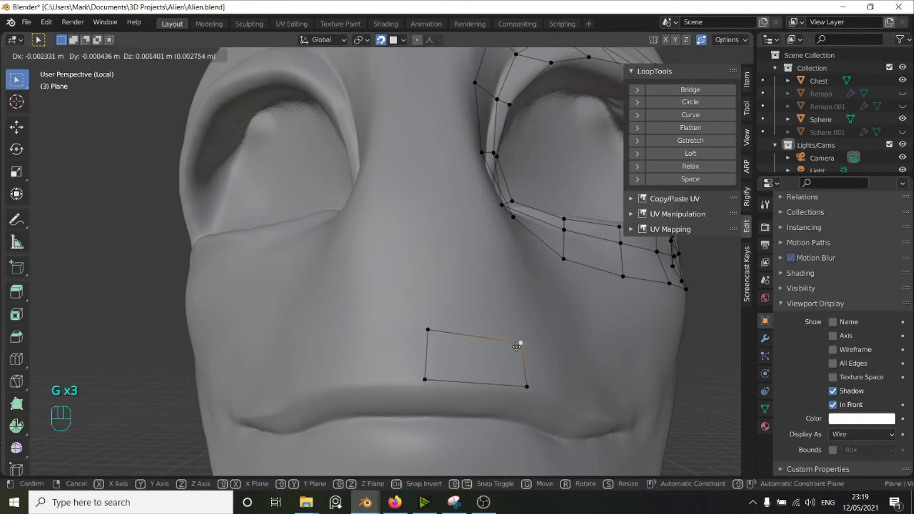
left_click(497, 336)
left_click(527, 386)
key("g")
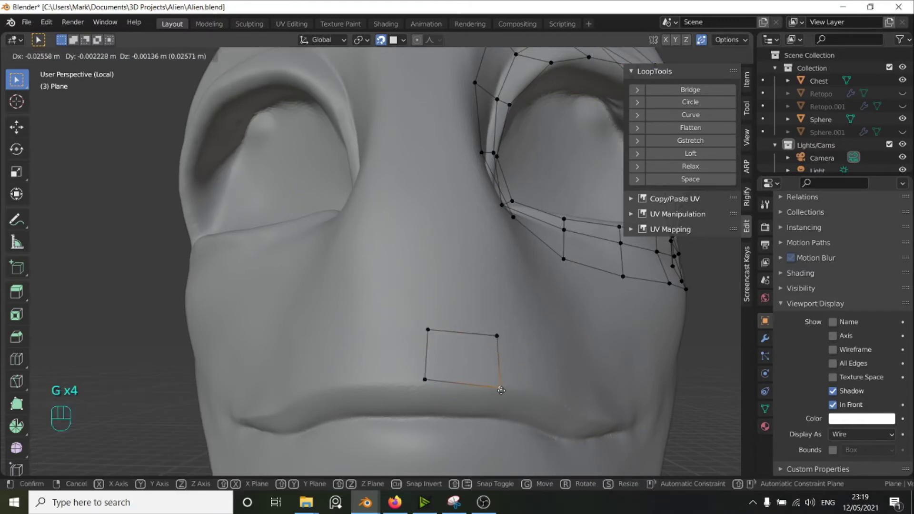
left_click(503, 384)
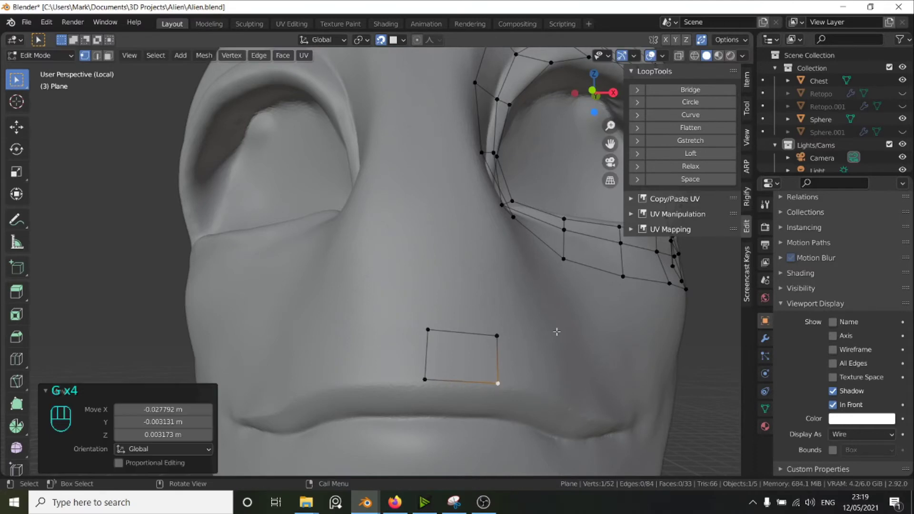
Extrude the quad's outer edge into five more faces following the upper lip out to the mouth corner
middle_click_drag(556, 332, 534, 316)
left_click(400, 232, "shift")
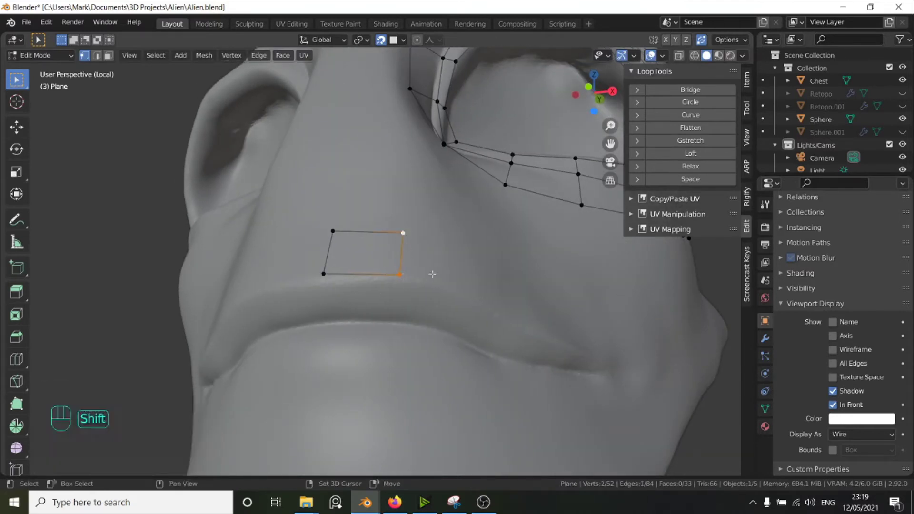
middle_click_drag(433, 274, 343, 277)
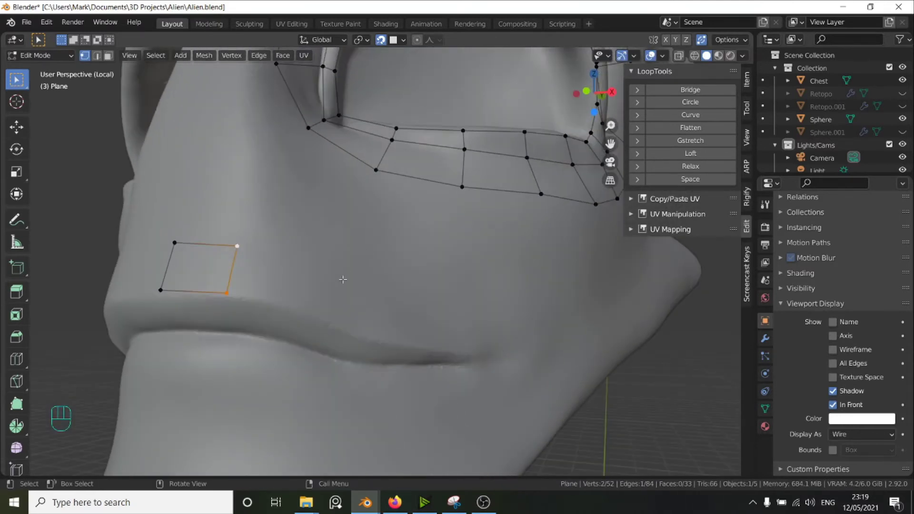
right_click(306, 295, "ctrl")
right_click(375, 312, "ctrl")
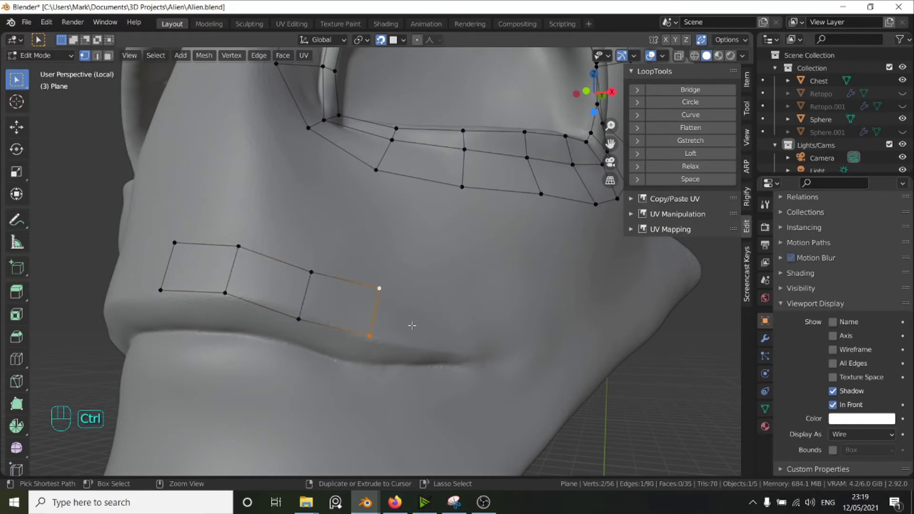
right_click(416, 326, "ctrl")
right_click(472, 328, "ctrl")
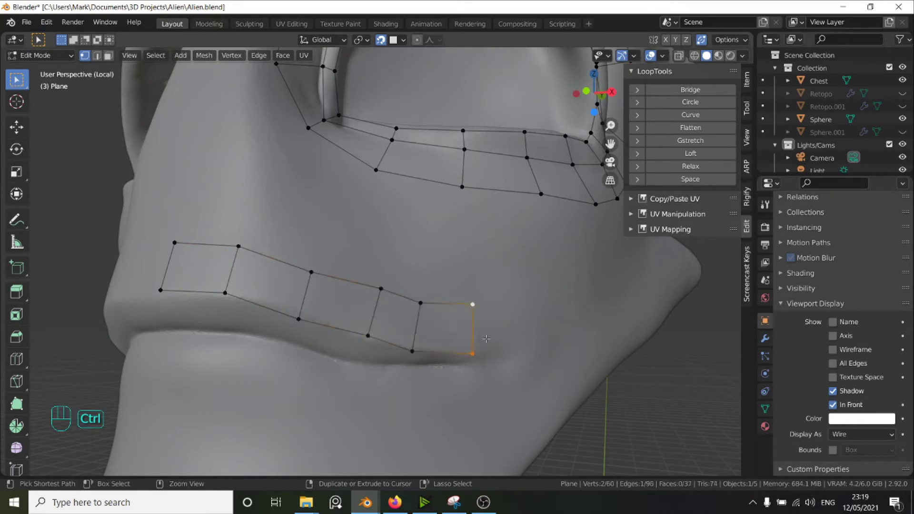
right_click(519, 353, "ctrl")
Reposition the strip's two end vertices so the last face starts turning around the mouth corner
key("g")
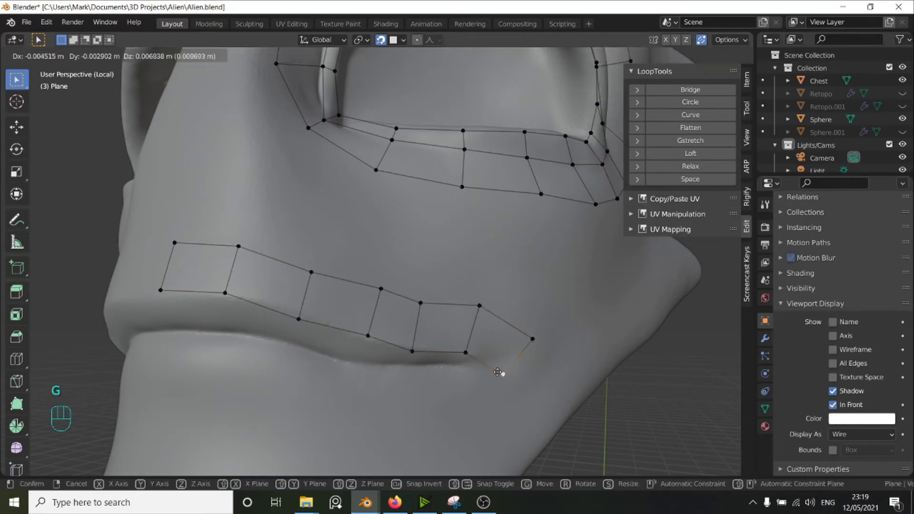
left_click(490, 362)
left_click(533, 339)
key("g")
left_click(538, 347)
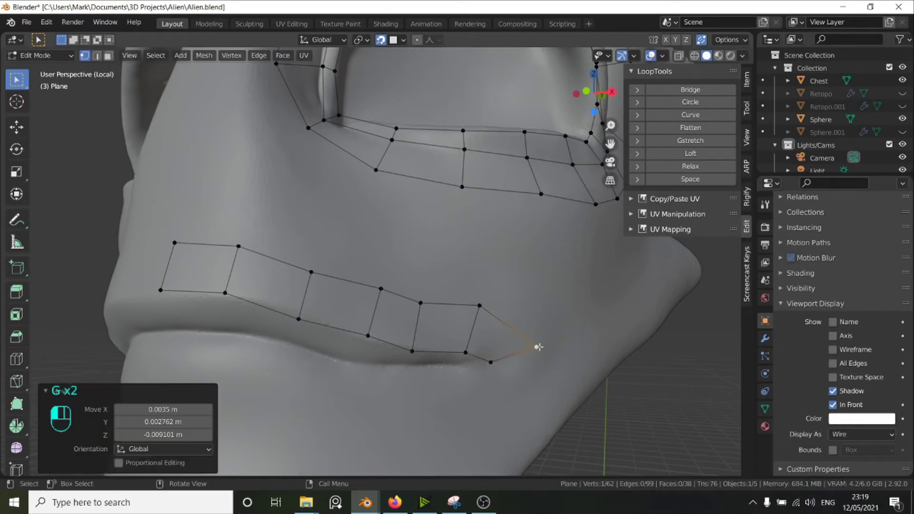
Evenly distribute the vertices along the lower and upper edges of the upper-lip strip with LoopTools Space
middle_click_drag(478, 362, 527, 316, "shift")
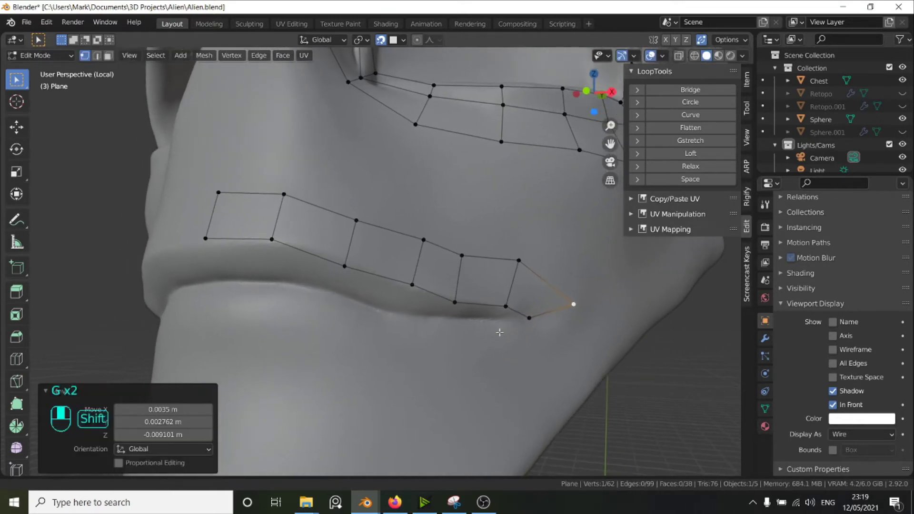
left_click(529, 316)
left_click(207, 237, "ctrl")
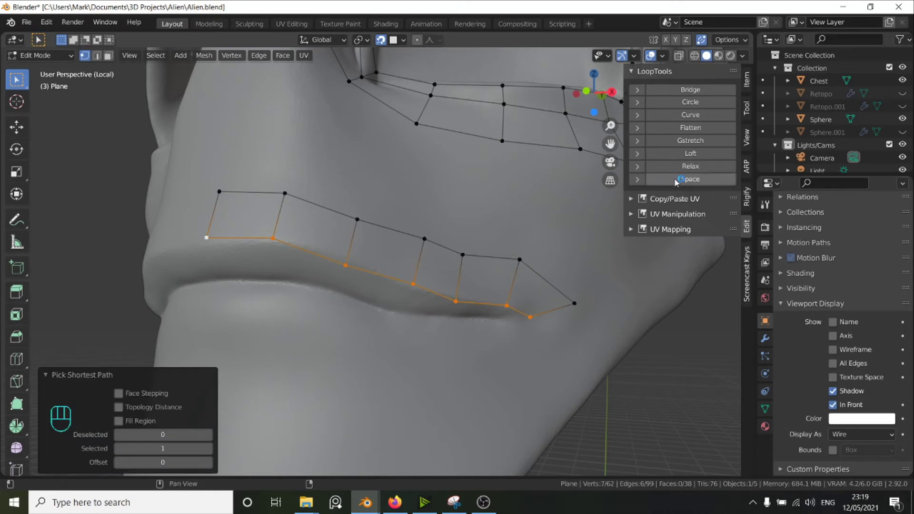
left_click(691, 179)
left_click(575, 305)
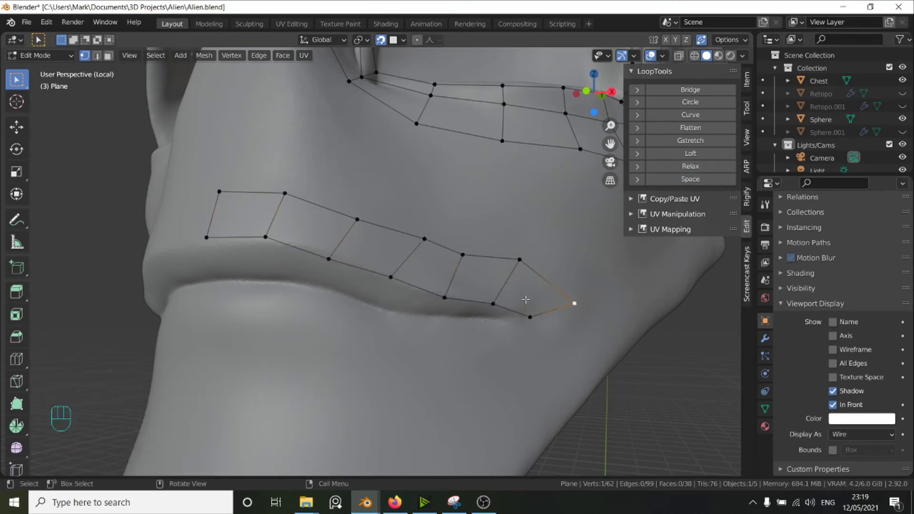
left_click(220, 190, "ctrl")
key("q")
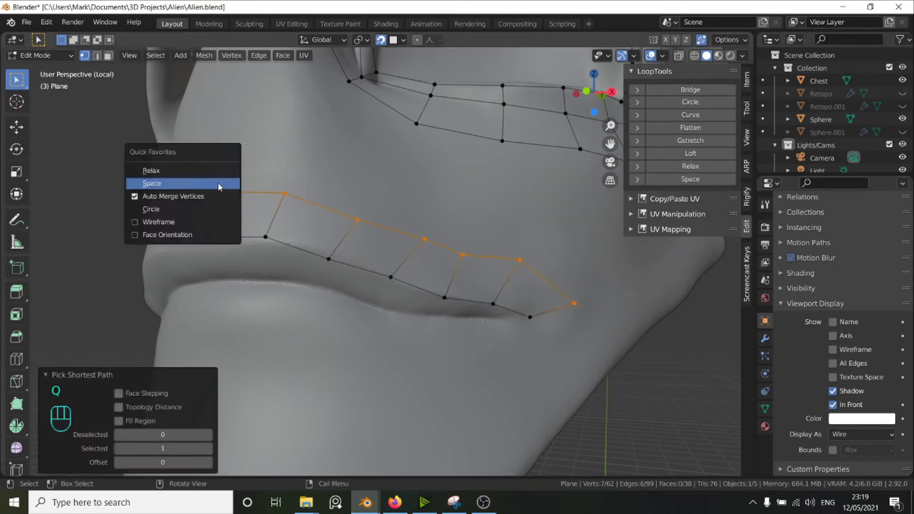
left_click(176, 185)
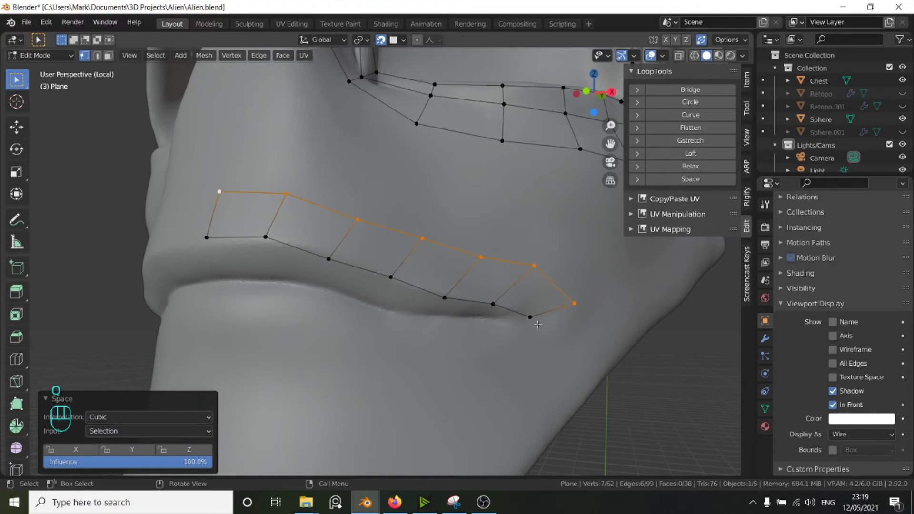
Extrude the strip's end edge below the mouth corner and pull the two new vertices in toward the lower lip
left_click(535, 321)
left_click(577, 308, "shift")
middle_click_drag(576, 309, 521, 316)
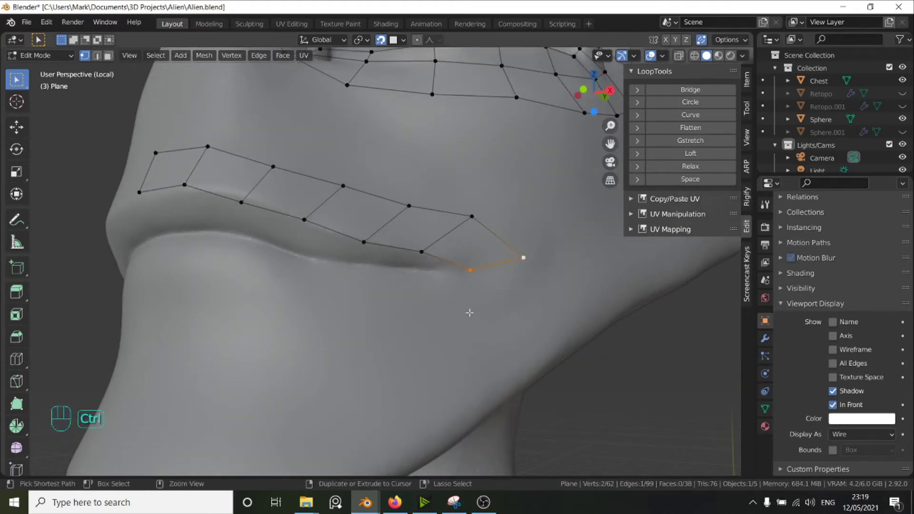
right_click(472, 318, "ctrl")
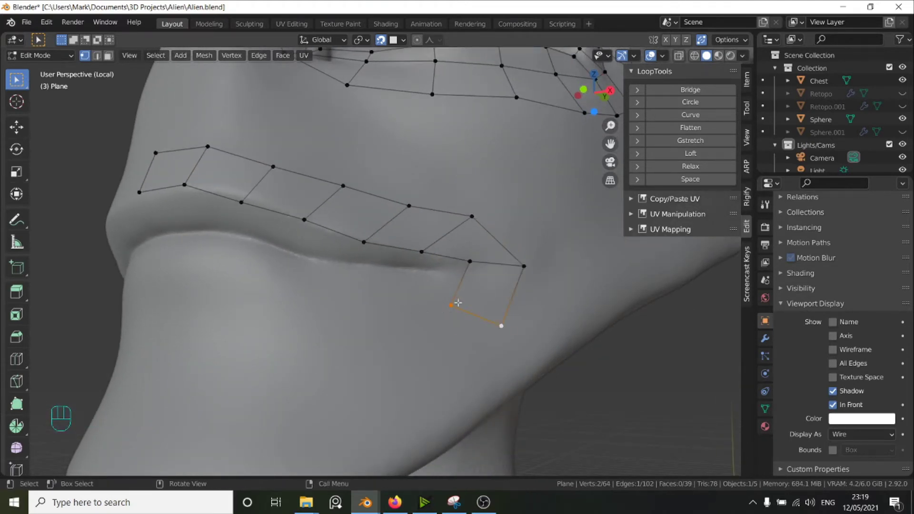
left_click_drag(457, 309, 445, 290)
key("g")
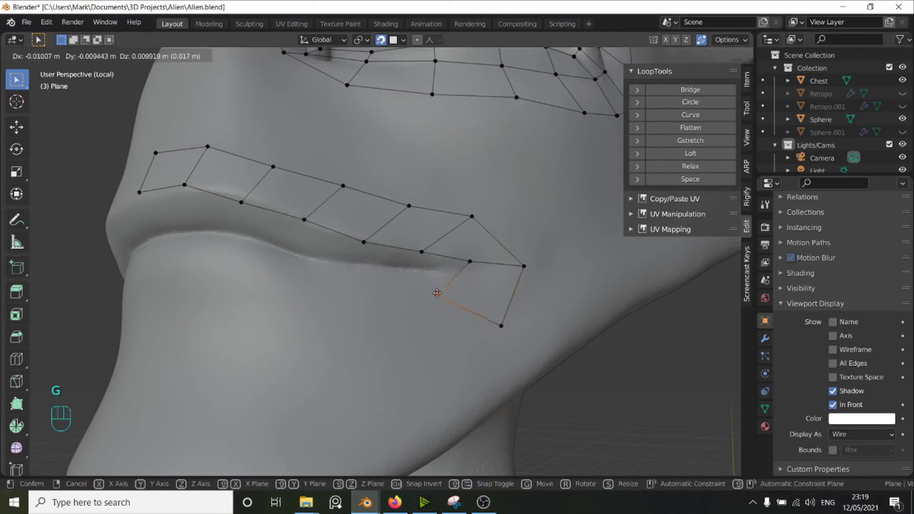
left_click(435, 282)
left_click(504, 328)
key("g")
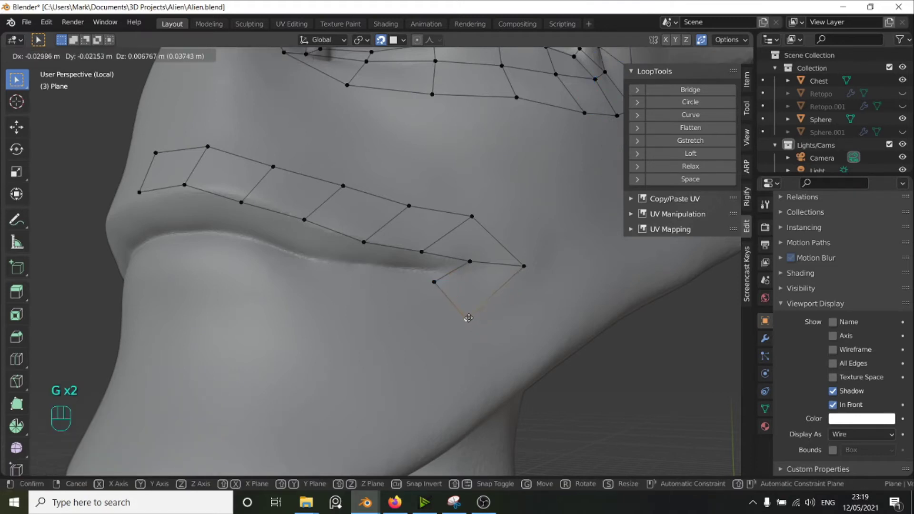
left_click(467, 318)
Lower the inner vertex closer to the mouth corner and nudge the outer corner vertex slightly outward
left_click(470, 262)
key("g")
left_click(465, 273)
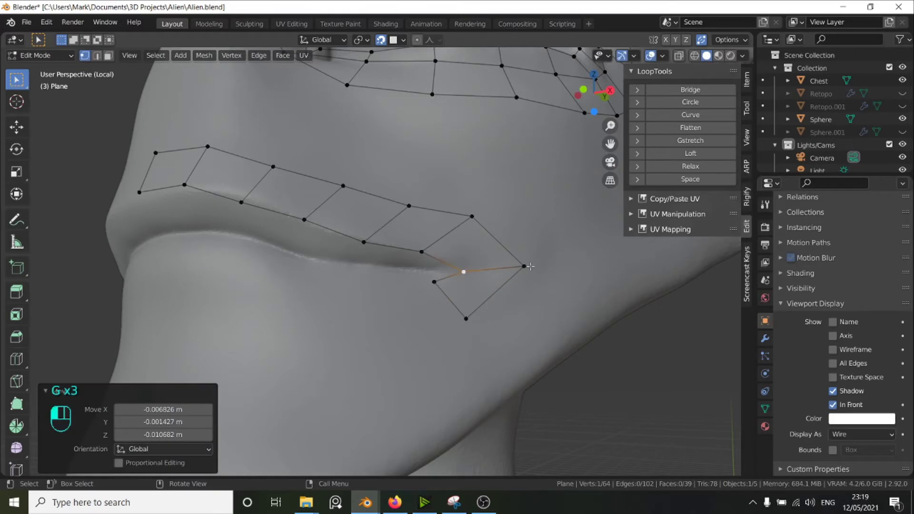
left_click(530, 267)
key("g")
left_click(533, 269)
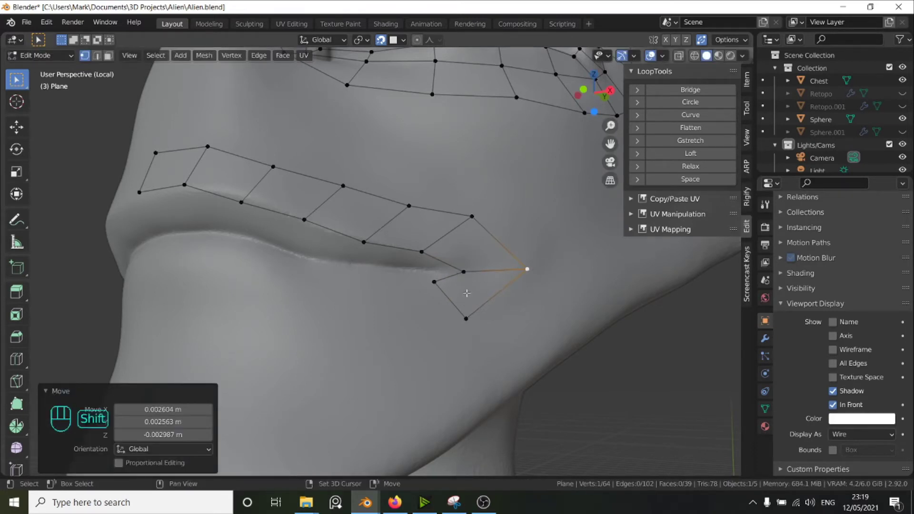
Extrude the strip's lower end edge into five faces running below the lower lip to the centre of the face
middle_click_drag(465, 294, 525, 298, "shift")
scroll(515, 298, "up", 2)
left_click(550, 300)
left_click(597, 353, "ctrl")
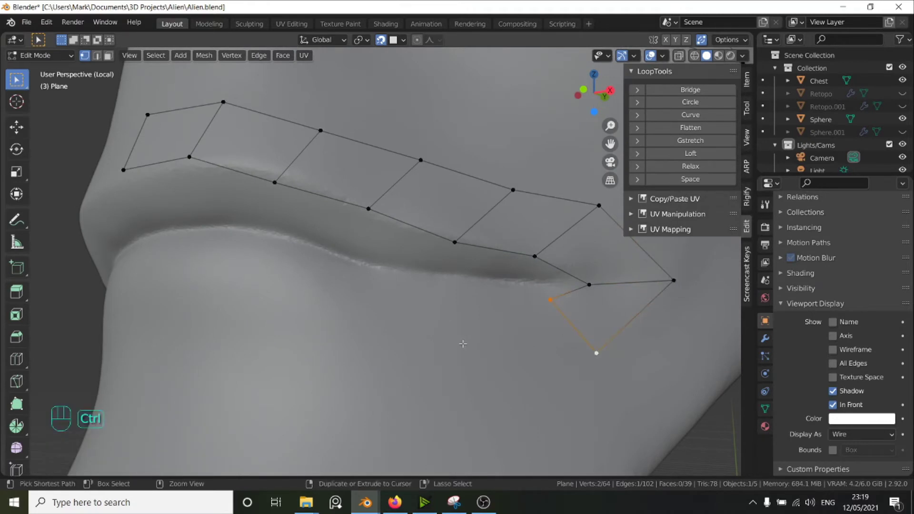
right_click(448, 327, "ctrl")
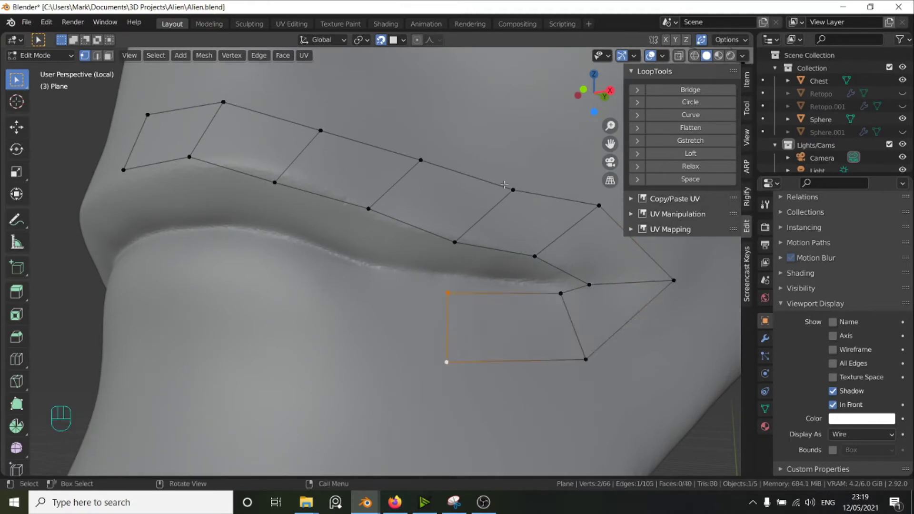
right_click(346, 305, "ctrl")
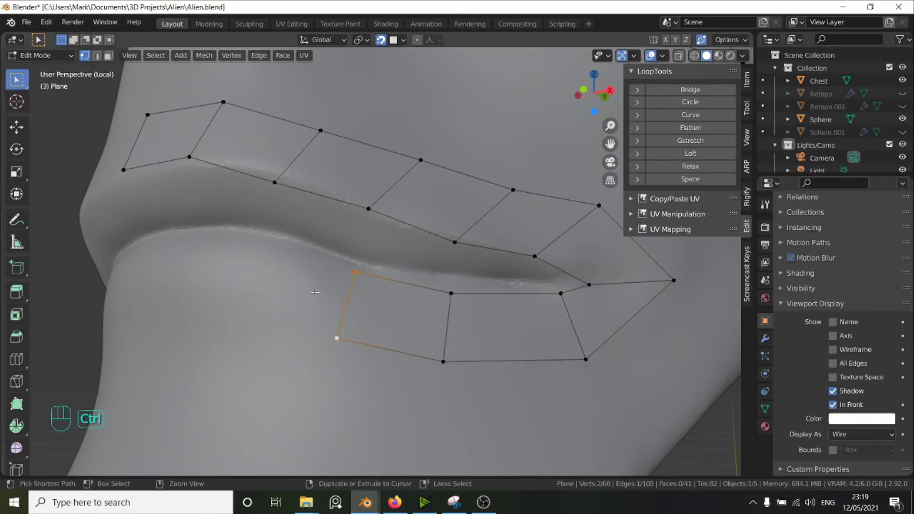
right_click(262, 292, "ctrl")
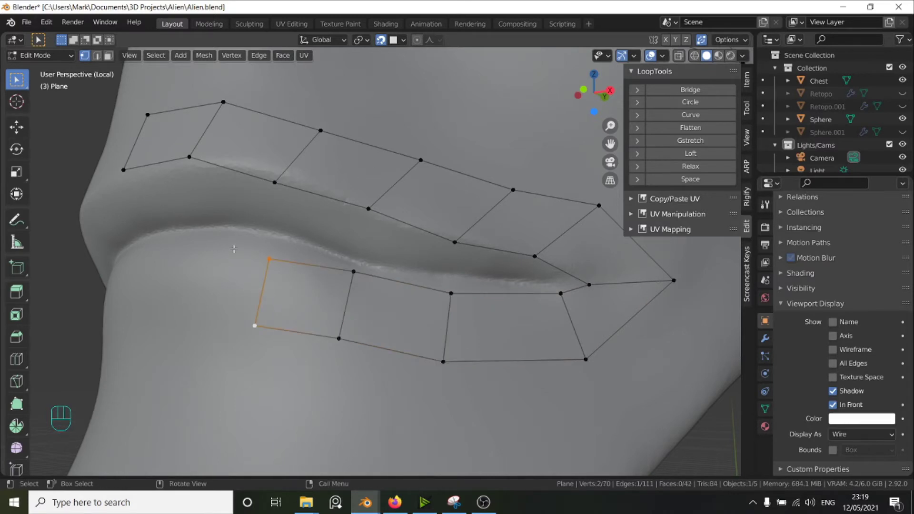
middle_click_drag(233, 249, 370, 333)
right_click(370, 333, "ctrl")
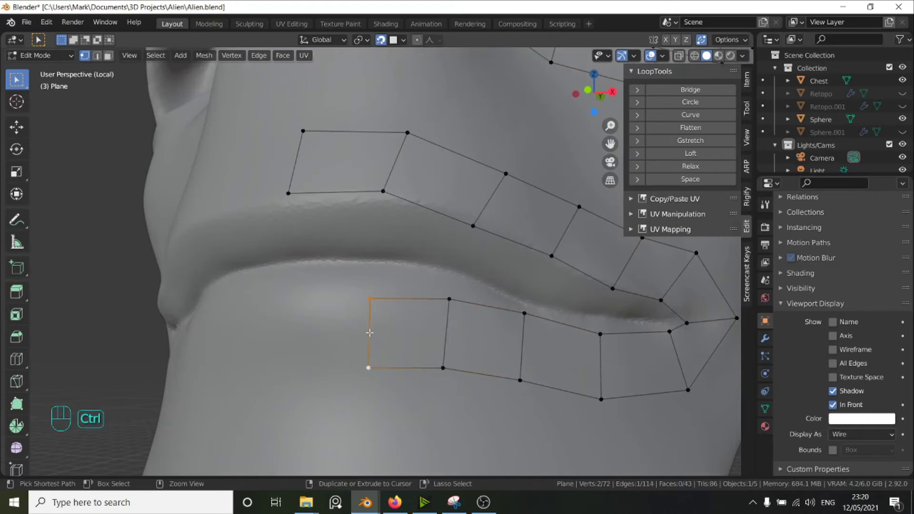
right_click(298, 320, "ctrl")
middle_click_drag(298, 319, 384, 335)
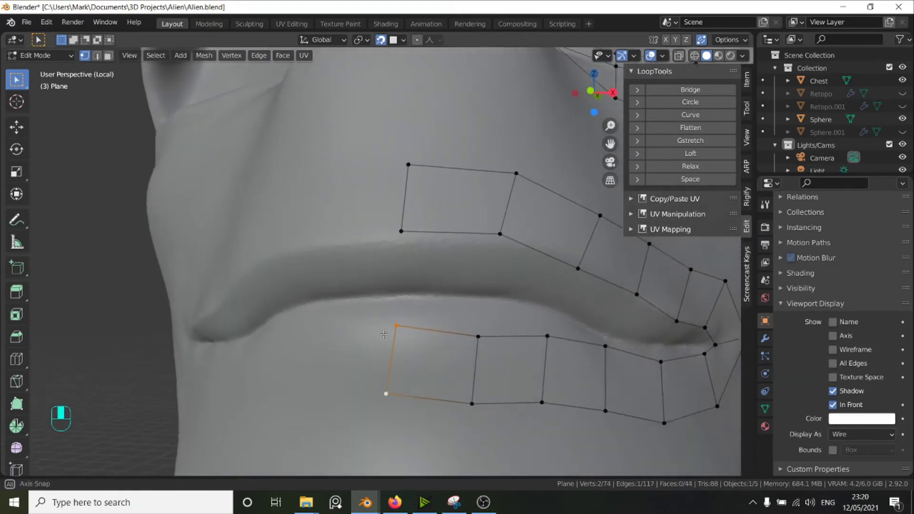
Straighten the lower-lip strip's centre edge by shifting its bottom vertex outward and lowering its top vertex
left_click(387, 394)
key("g")
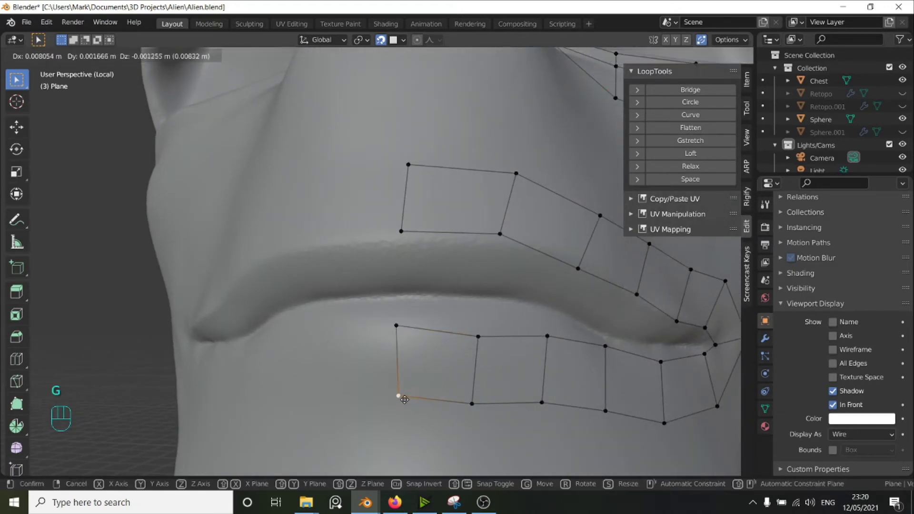
left_click(405, 400)
scroll(383, 81, "down", 7)
scroll(381, 291, "up", 7)
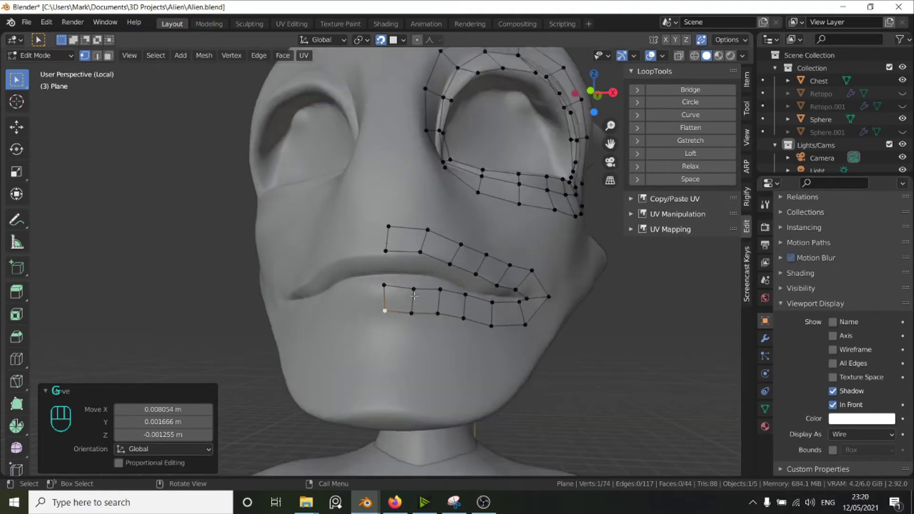
key("g")
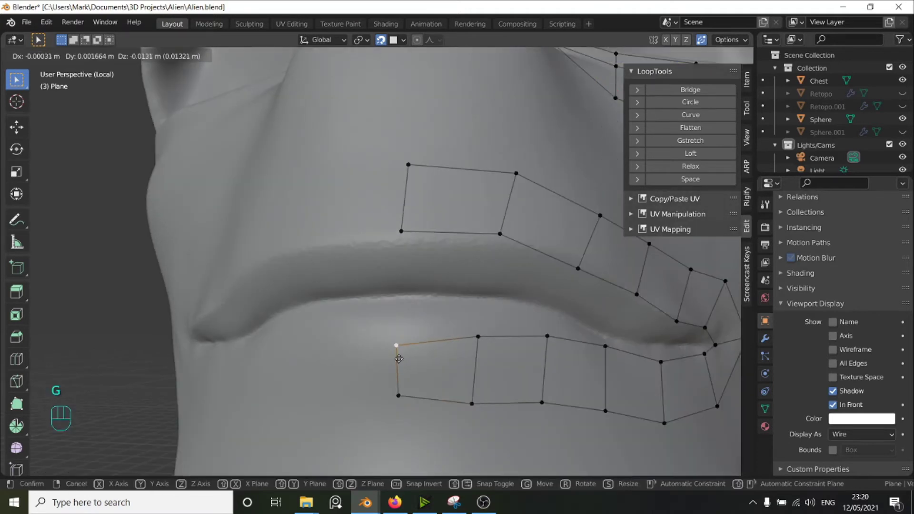
left_click(400, 341)
Lower the next two top-row vertices of the lower-lip strip to line up with the centre vertex
left_click(479, 353)
key("g")
left_click(480, 366)
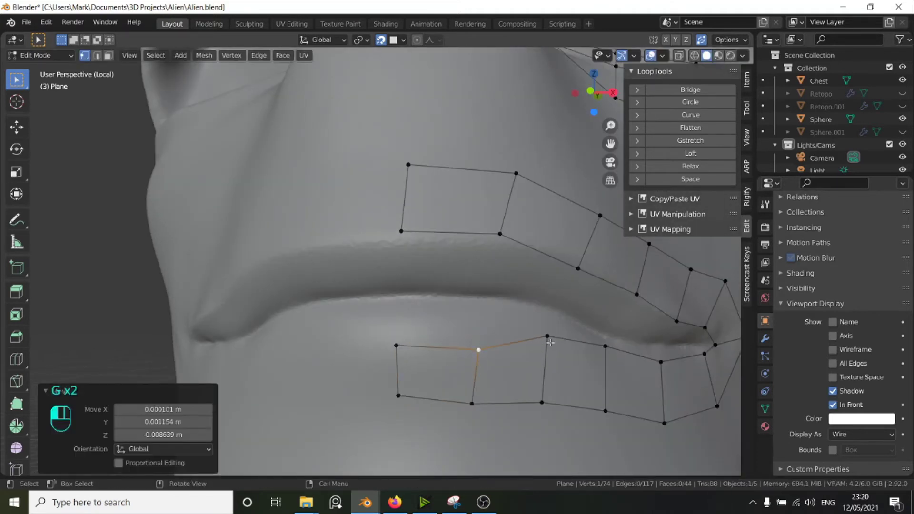
left_click(547, 338)
key("g")
left_click(496, 368)
middle_click_drag(495, 368, 436, 330, "shift")
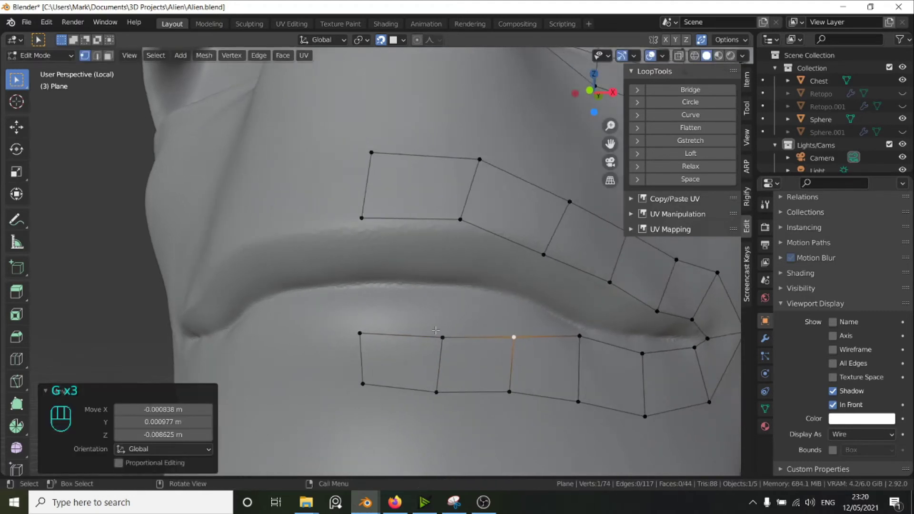
Lower the upper-lip strip's bottom centre vertex slightly to the edge of the lip
left_click(359, 219)
key("g")
left_click(358, 225)
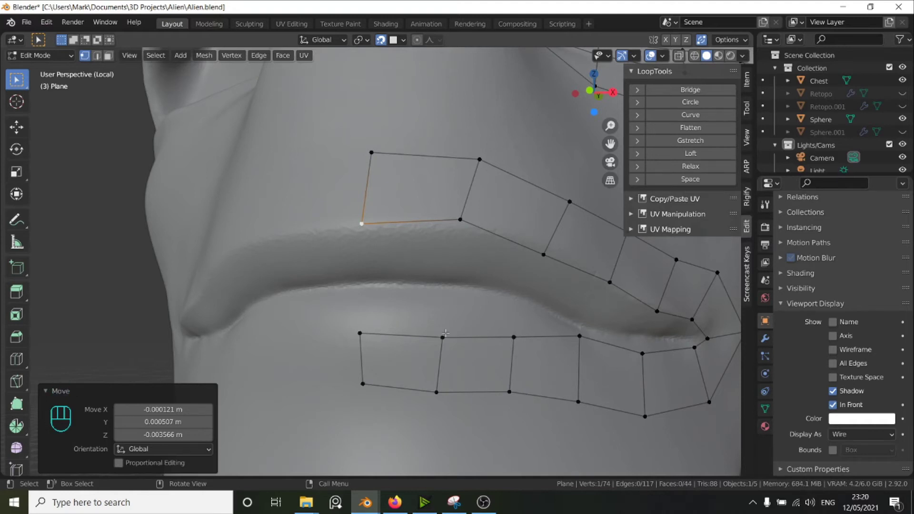
Lower the remaining three top-row vertices of the lower-lip strip toward the mouth corner into a smooth curve
left_click(579, 338)
key("g")
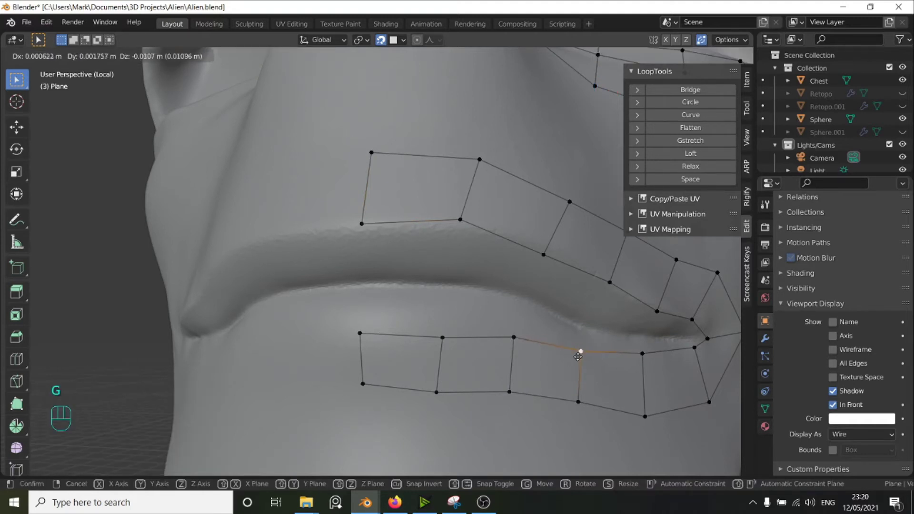
left_click(580, 355)
left_click(643, 354)
key("g")
key("g")
left_click(673, 359)
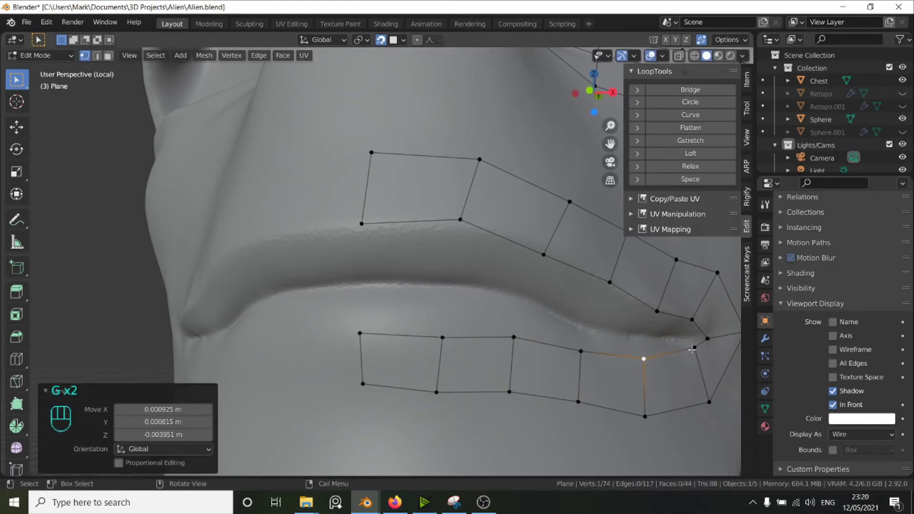
key("g")
left_click(688, 351)
Shift the lower-lip strip's bottom-row vertex next to the mouth-corner face outward and slightly up
left_click(657, 409)
key("g")
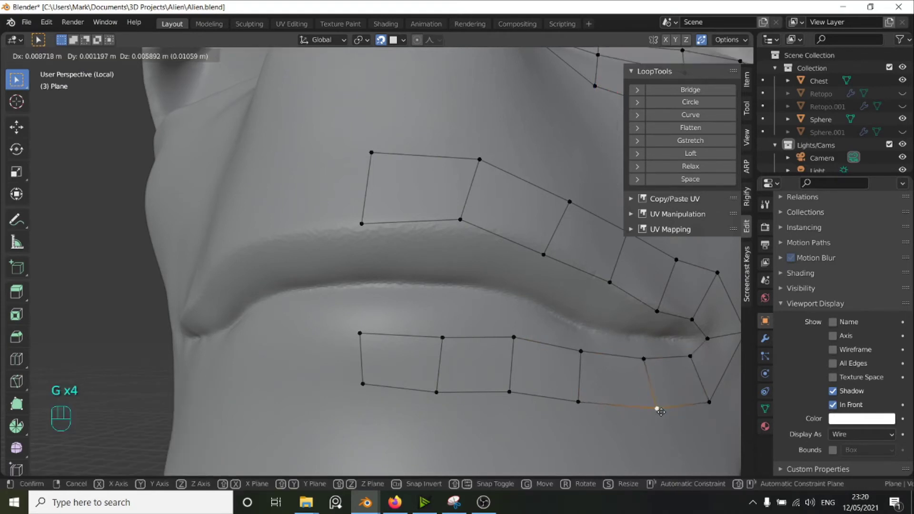
Reposition three vertices in the outer row below the lower lip to even out the face spacing
left_click(660, 410)
left_click(578, 402)
key("g")
left_click(590, 402)
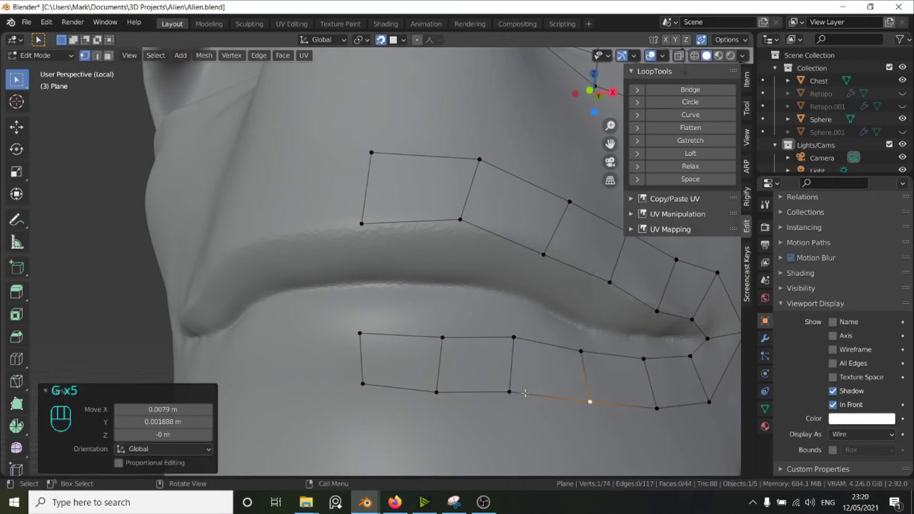
left_click(510, 392)
key("g")
left_click(520, 394)
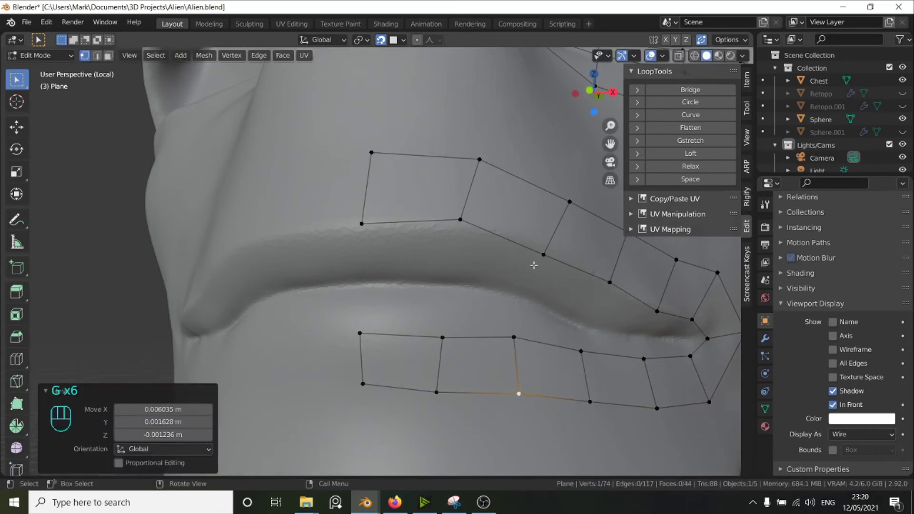
Move three vertices in the inner row of the upper lip to follow the lip's upper edge
middle_click_drag(601, 288, 558, 280)
left_click(407, 237)
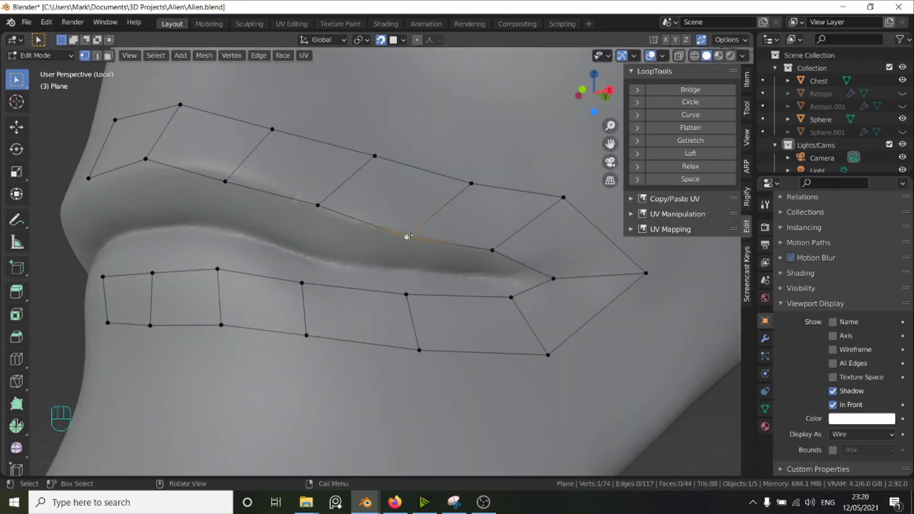
key("g")
left_click(415, 230)
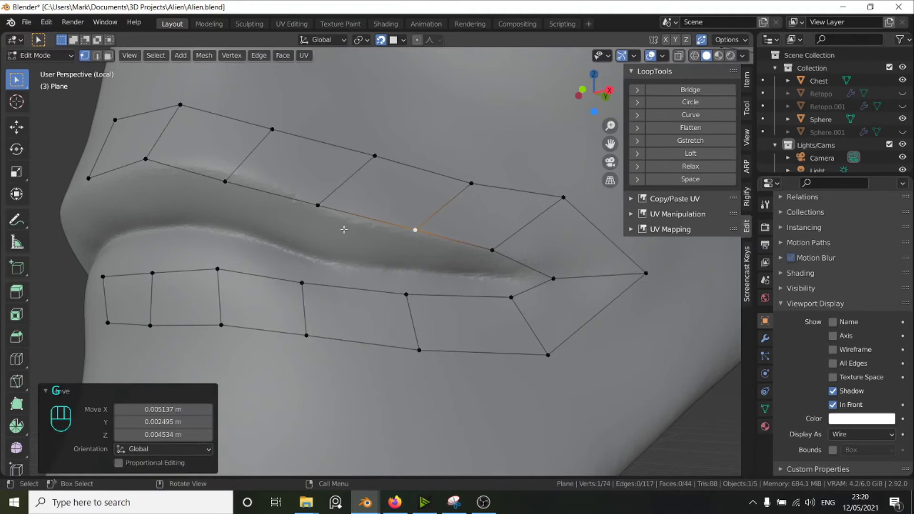
left_click(318, 210)
key("g")
left_click(326, 211)
left_click(224, 185)
key("g")
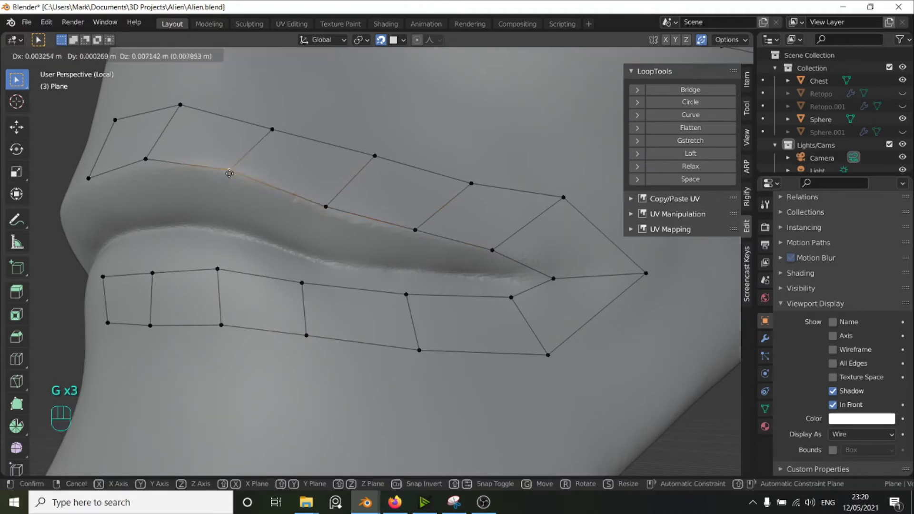
left_click(217, 184)
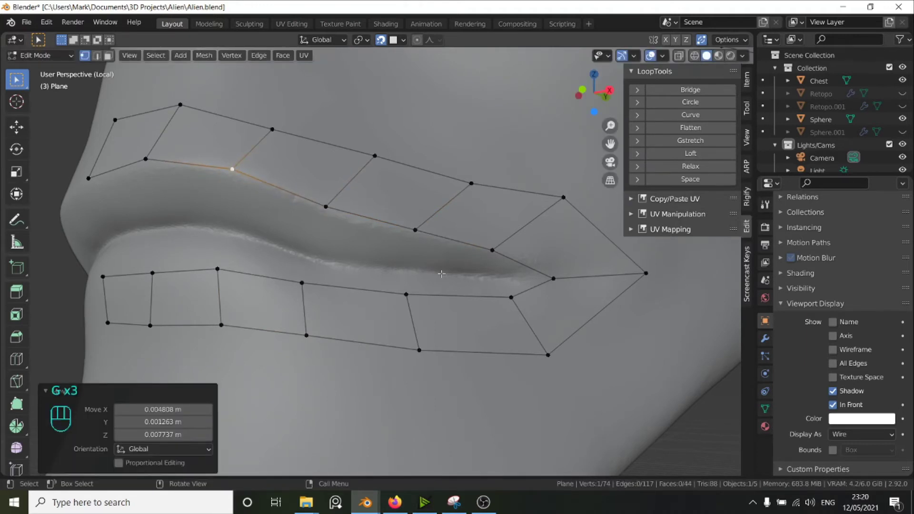
Move the outer vertex below the mouth corner slightly inward along the sculpt's surface
scroll(541, 268, "down", 4)
middle_click_drag(541, 267, 474, 302)
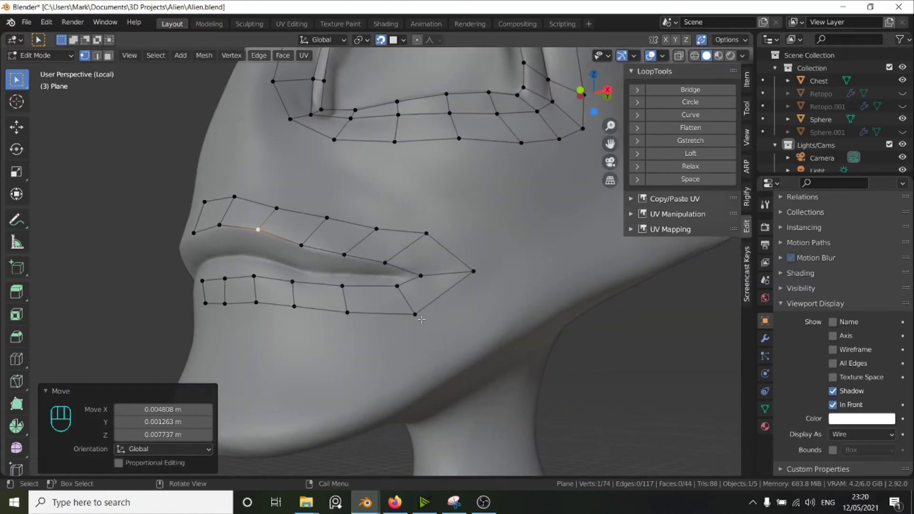
left_click(421, 319)
key("g")
left_click(411, 315)
scroll(480, 177, "up", 10)
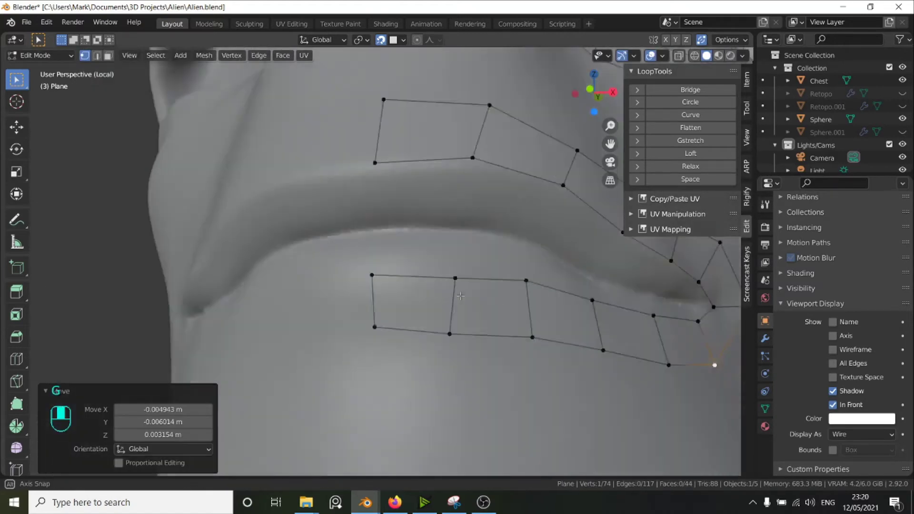
middle_click_drag(479, 177, 191, 126, "shift")
left_click(484, 238)
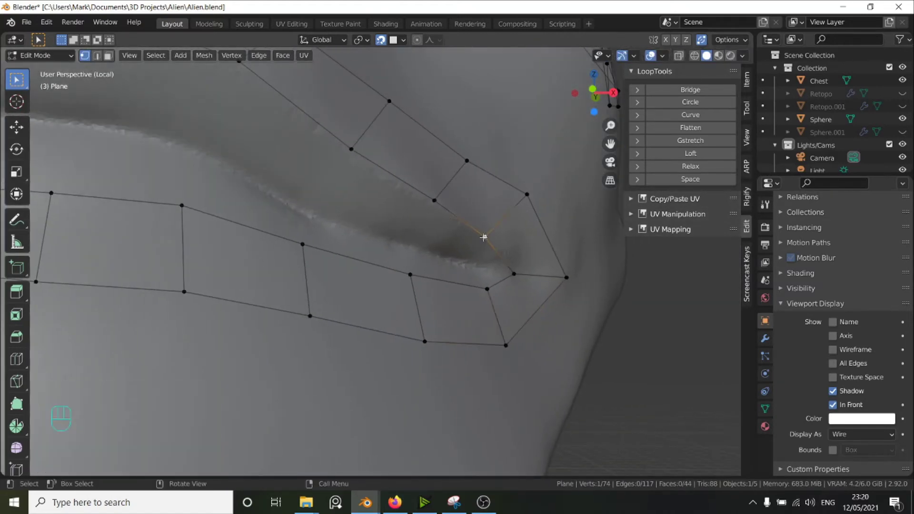
left_click(514, 270)
scroll(510, 269, "up", 2)
middle_click_drag(514, 266, 535, 223, "shift")
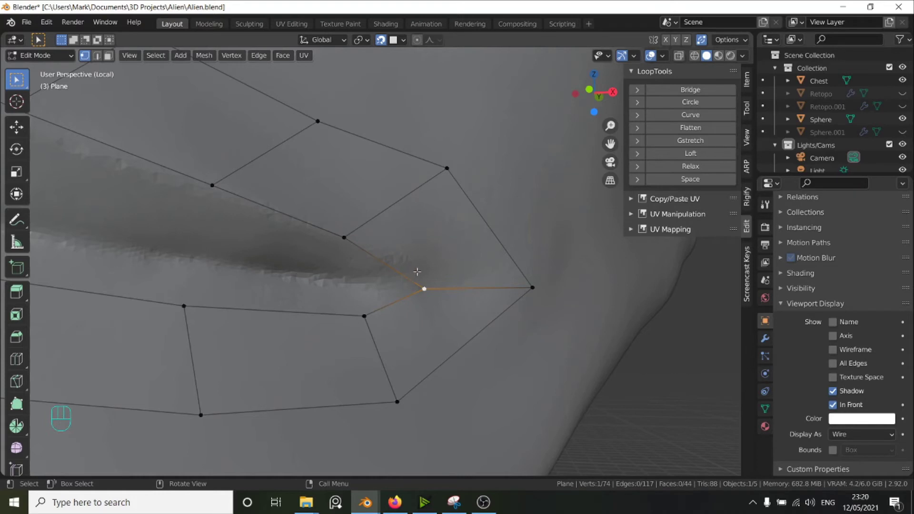
key("f")
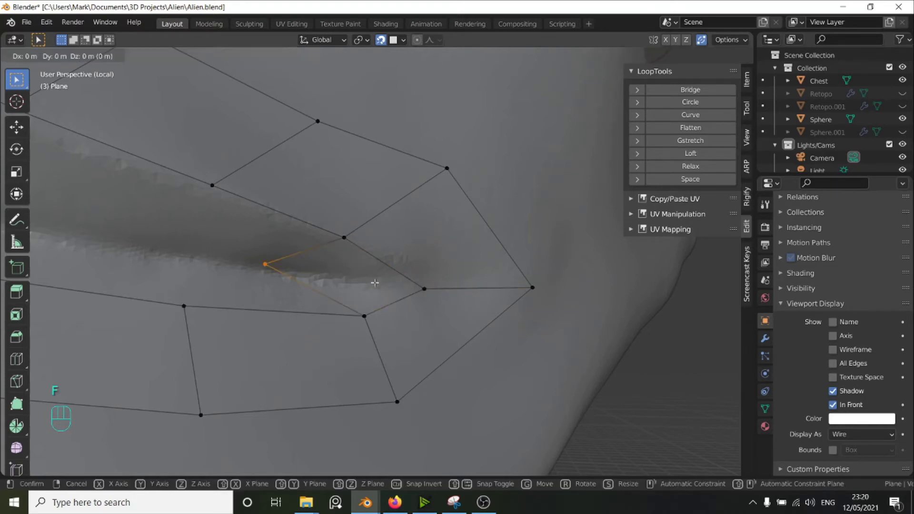
left_click(462, 296)
key("x")
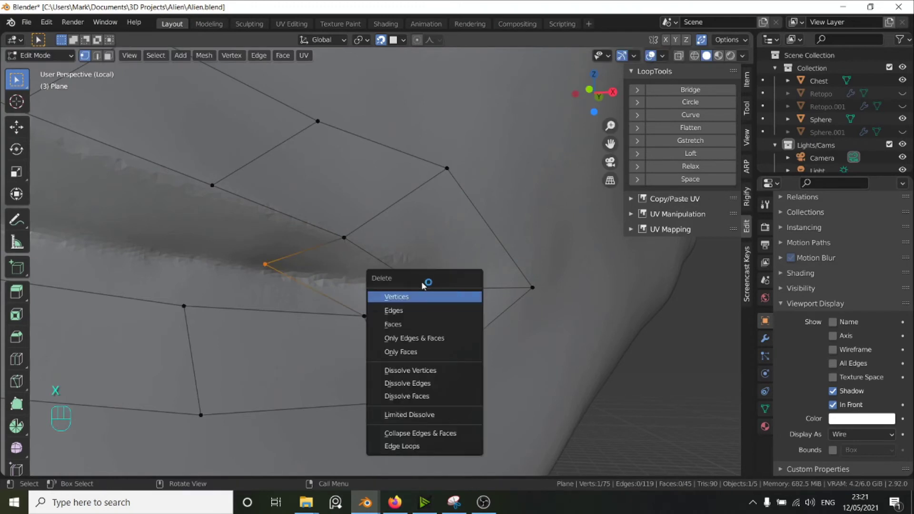
left_click(423, 294)
Extrude the inner upper-lip edge beside the mouth corner inward and move its far vertex down onto the line between the lips
left_click(421, 288)
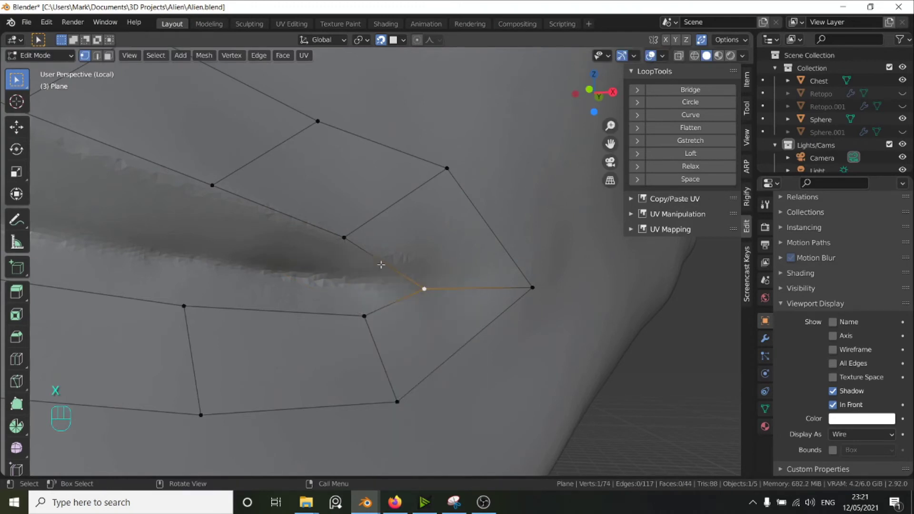
left_click(349, 239, "shift")
key("e")
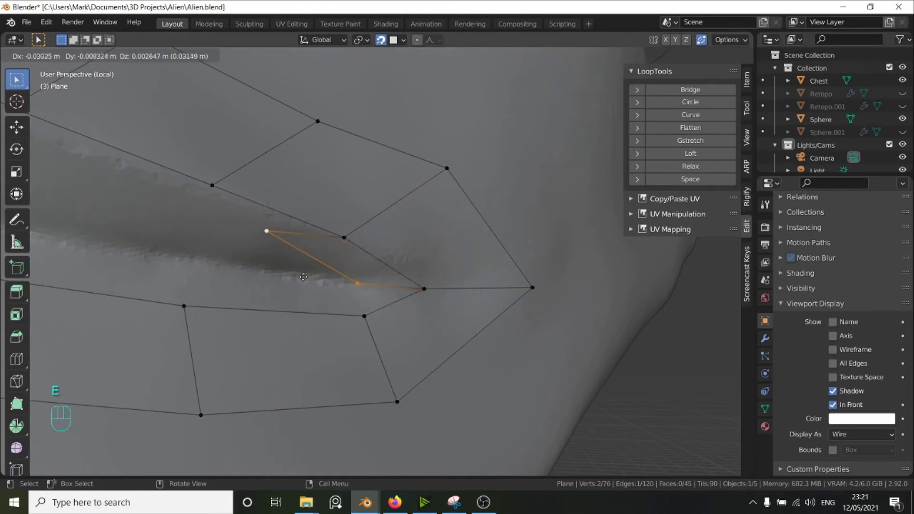
left_click(302, 278)
left_click(266, 239)
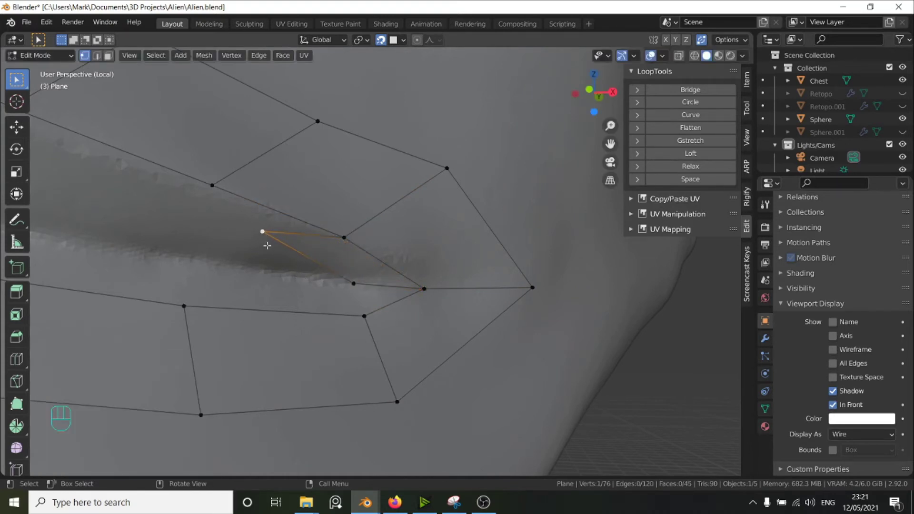
key("g")
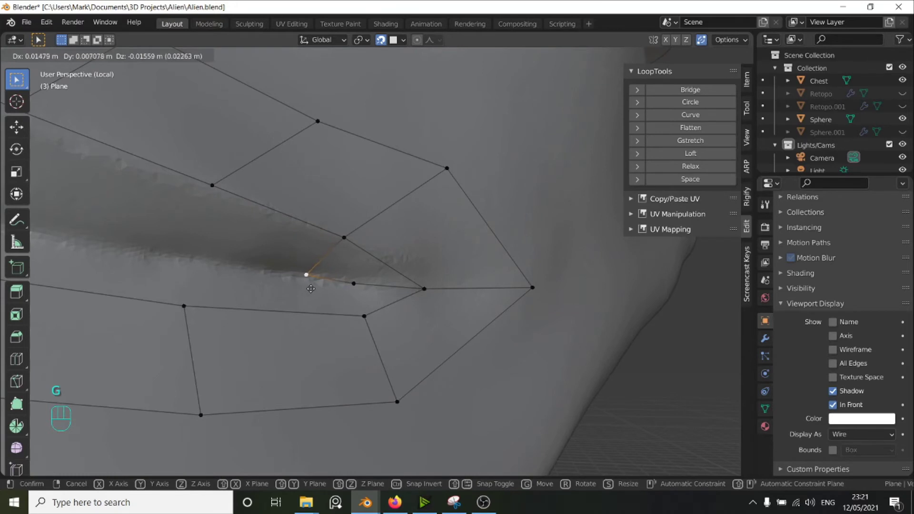
left_click(310, 288)
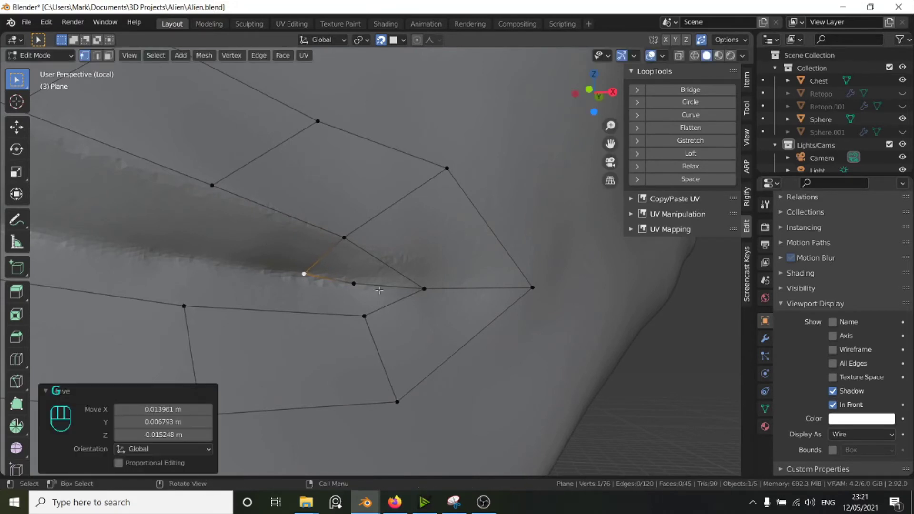
Fill a face on the lower side of the mouth corner, placing its new vertex just below the line between the lips
left_click(425, 290)
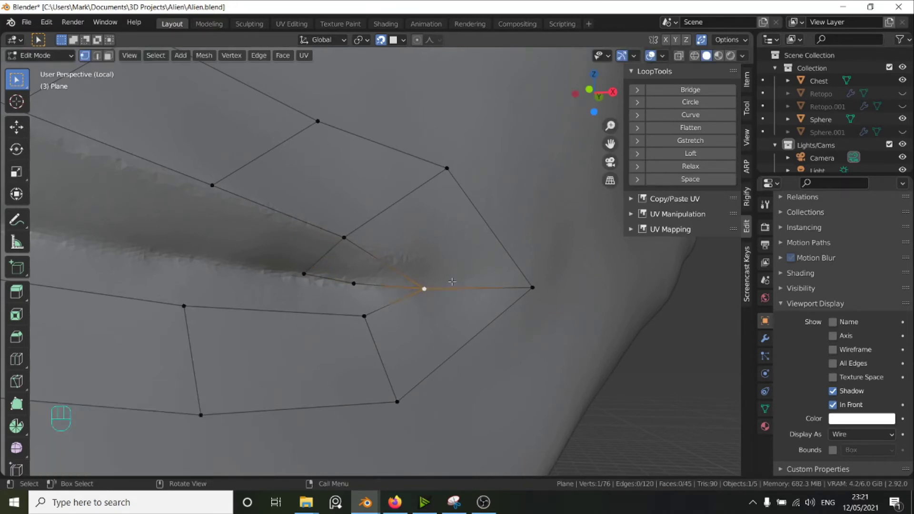
key("f")
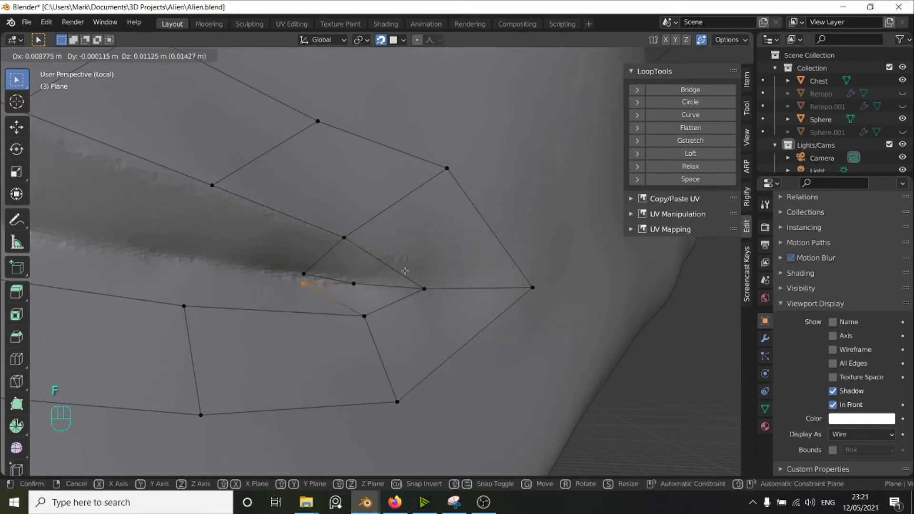
left_click(405, 271)
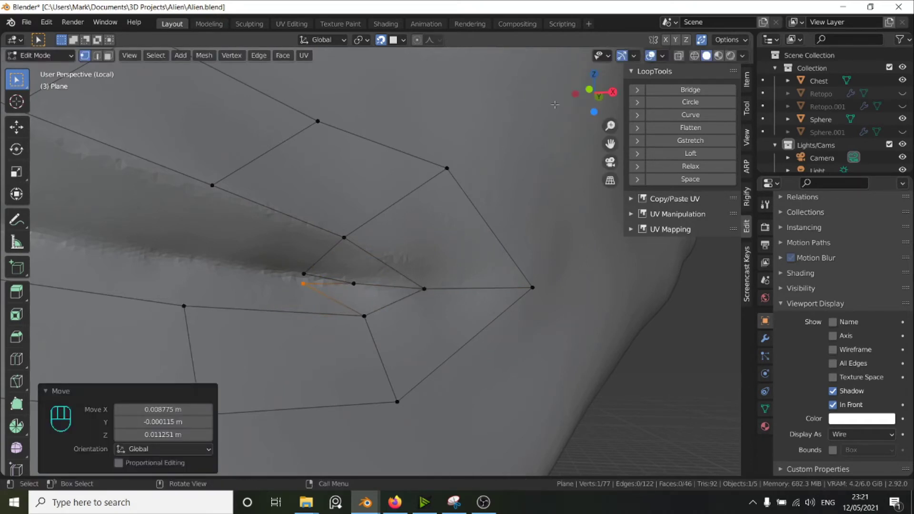
Turn off Auto Merge Vertices
left_click(703, 41)
key("q")
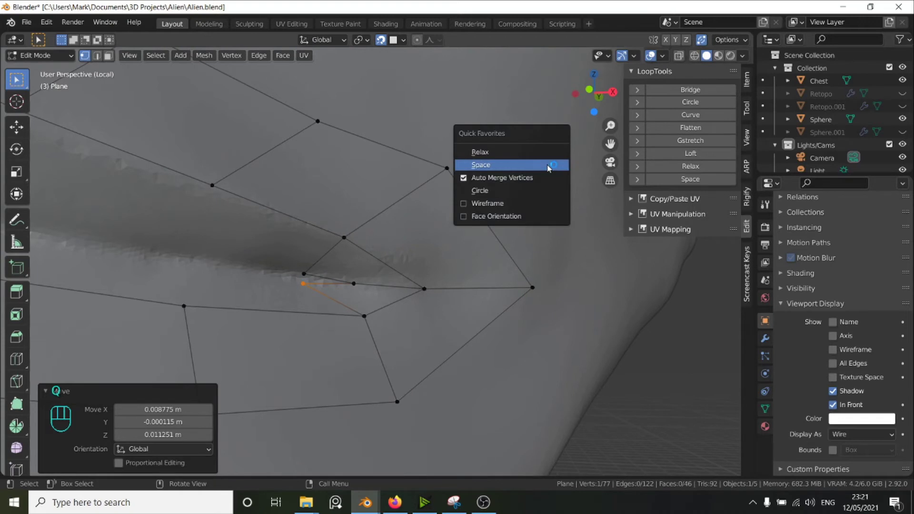
left_click(465, 178)
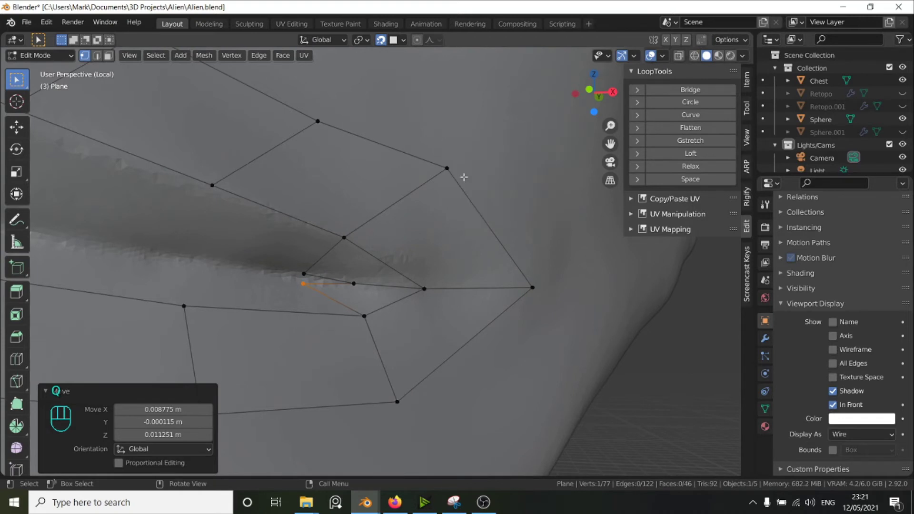
Move the lower-lip and upper-lip vertices near the mouth corner close together on the line between the lips, without merging them
left_click(305, 286)
key("g")
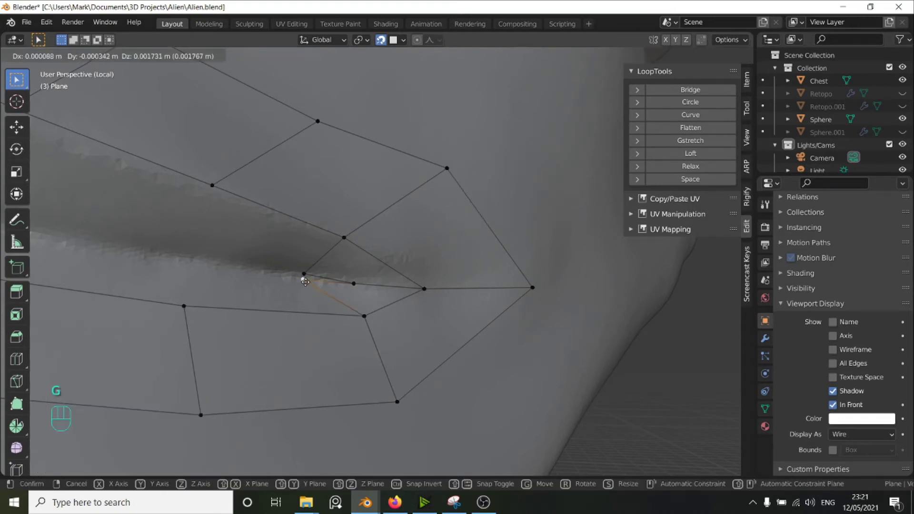
left_click(305, 281)
key("g")
left_click(305, 279)
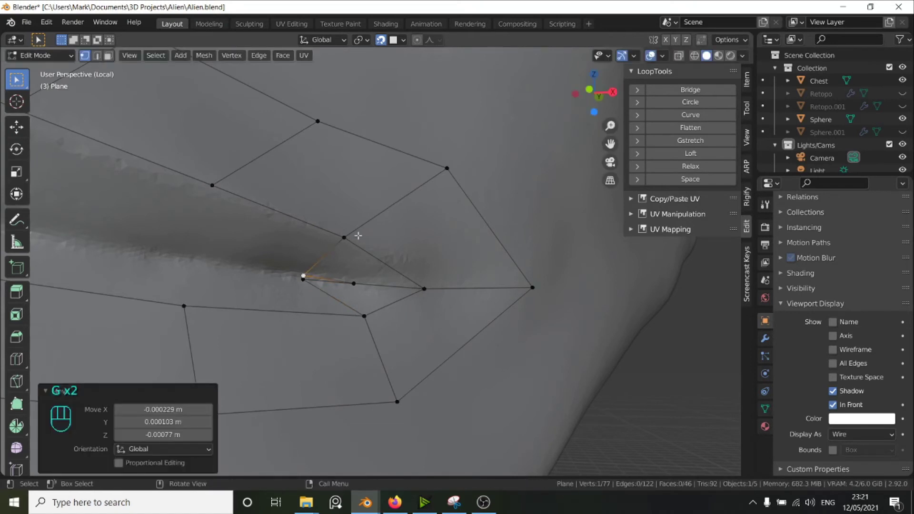
Fill three consecutive upper-lip faces from the mouth corner toward the centre, placing the new vertices along the line between the lips
left_click(344, 238)
middle_click_drag(220, 189, 288, 200, "shift")
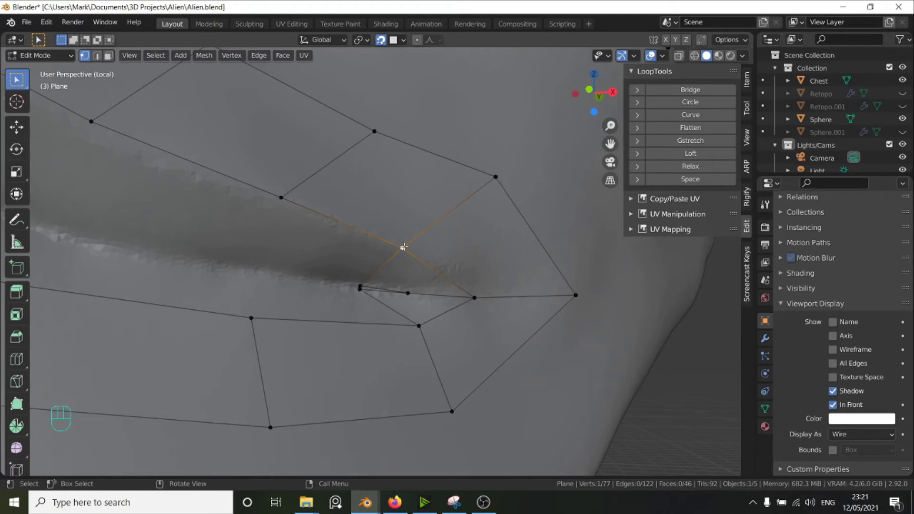
key("f")
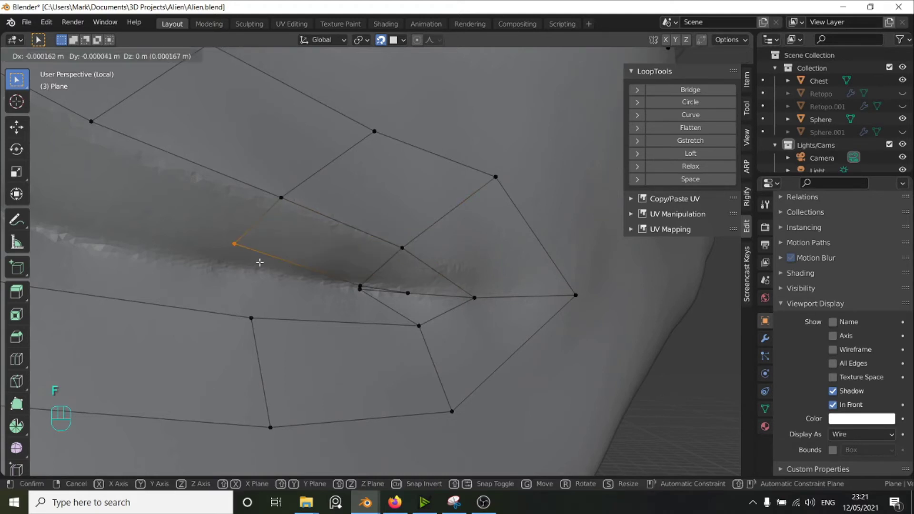
left_click(260, 263)
scroll(277, 203, "down", 4)
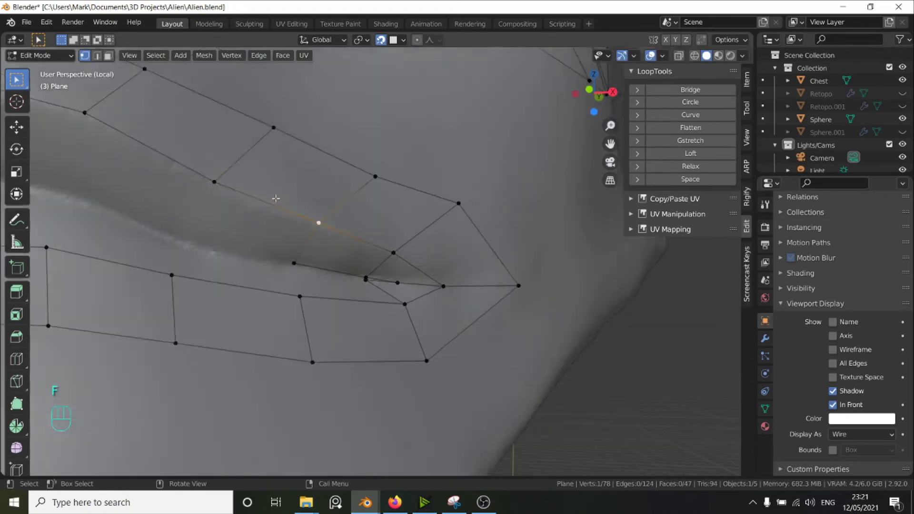
key("f")
left_click(260, 255)
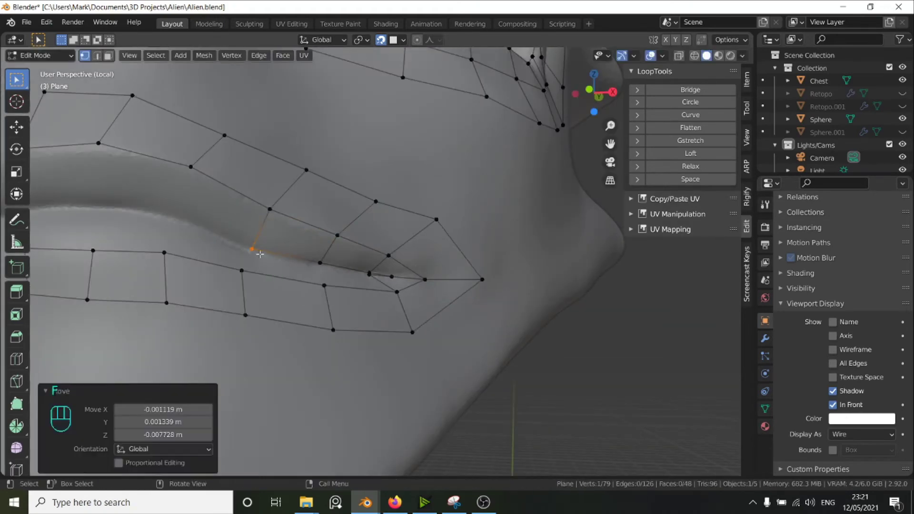
key("f")
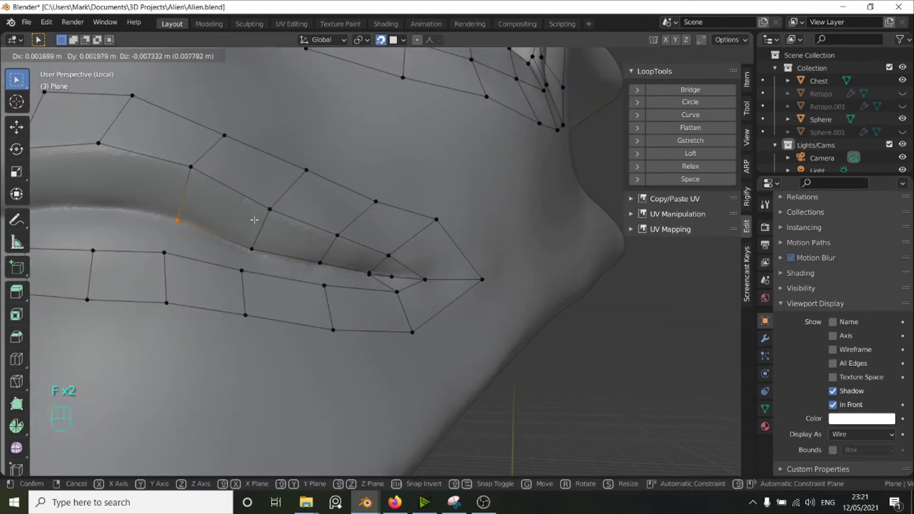
left_click(254, 219)
Fill the last two upper-lip faces up to the centre end of the strip, following the line between the lips
middle_click_drag(209, 213, 289, 201)
left_click(309, 201)
key("f")
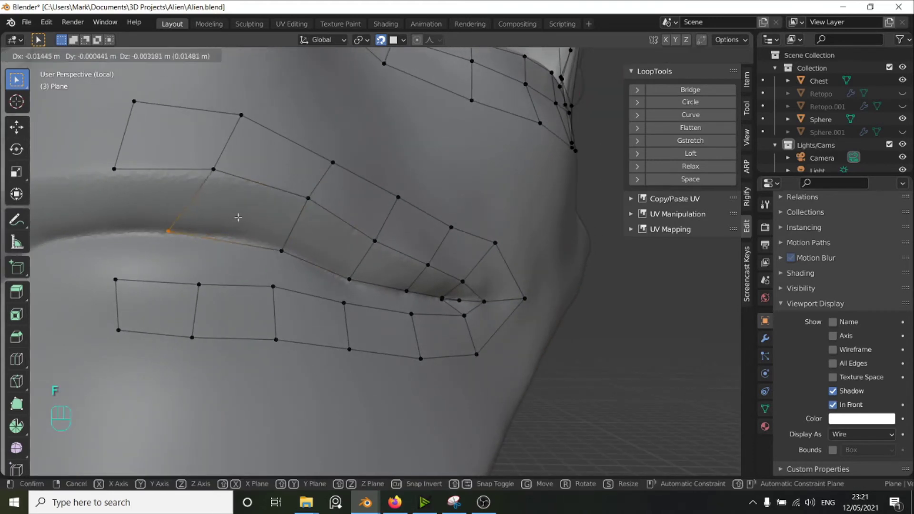
left_click(276, 219)
key("f")
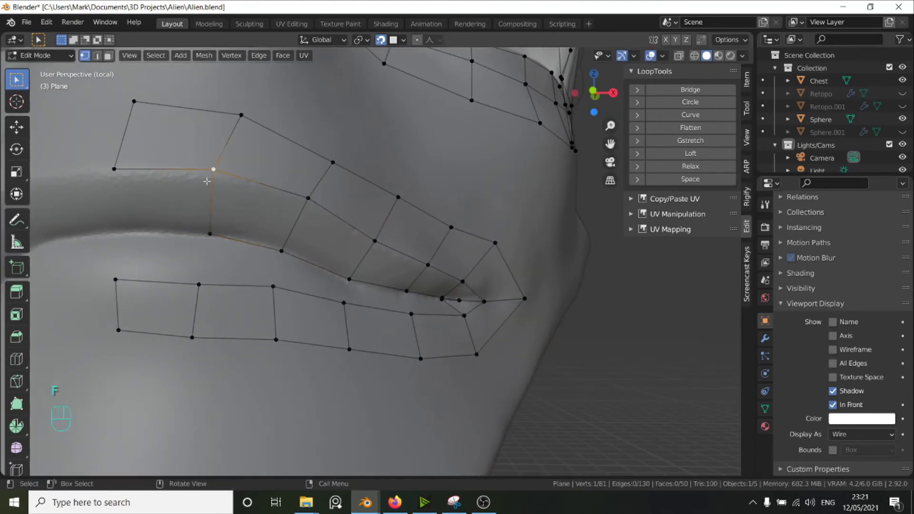
left_click(153, 215)
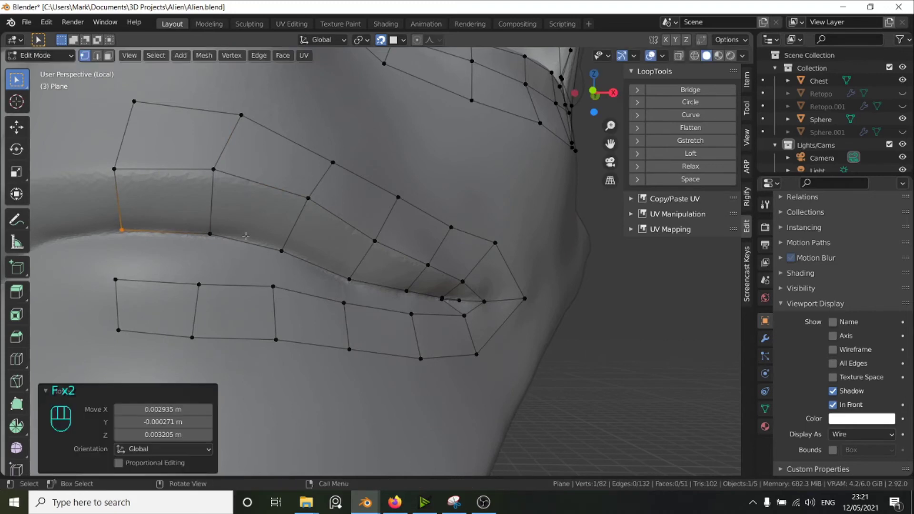
Fill three consecutive lower-lip faces from the mouth corner toward the centre, placing each new vertex just below the matching upper-lip vertex
scroll(365, 284, "up", 6)
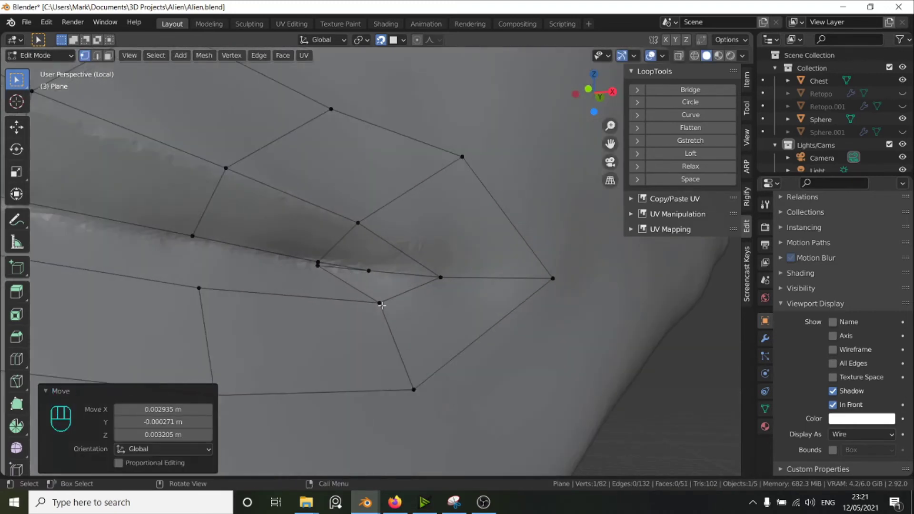
left_click(381, 304)
key("f")
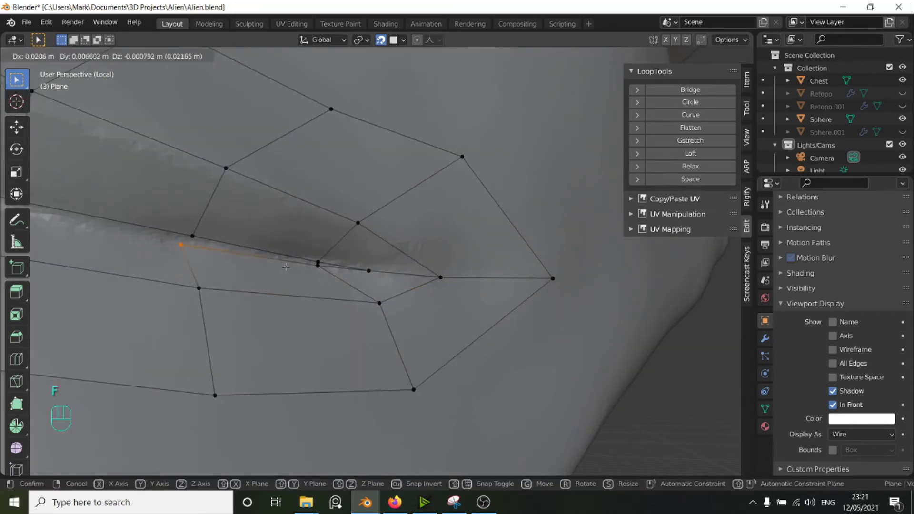
left_click(293, 268)
left_click(199, 288)
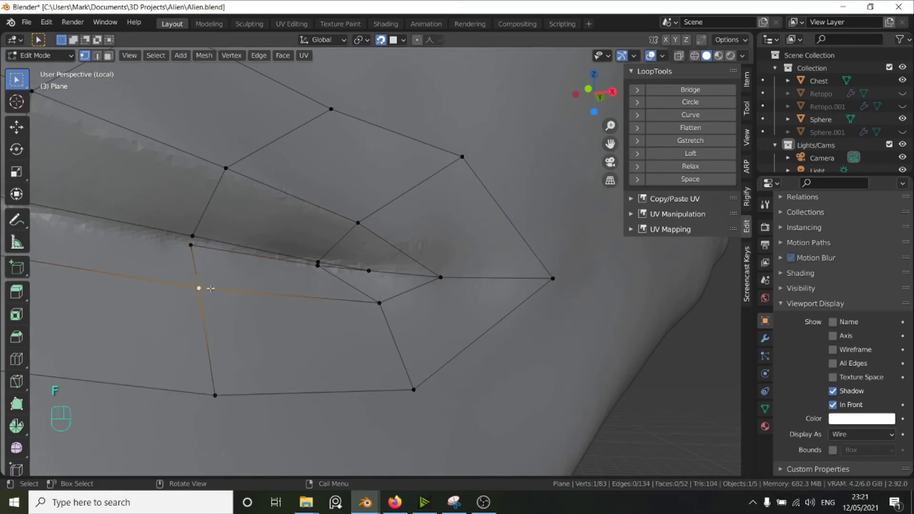
middle_click_drag(200, 288, 251, 284)
key("f")
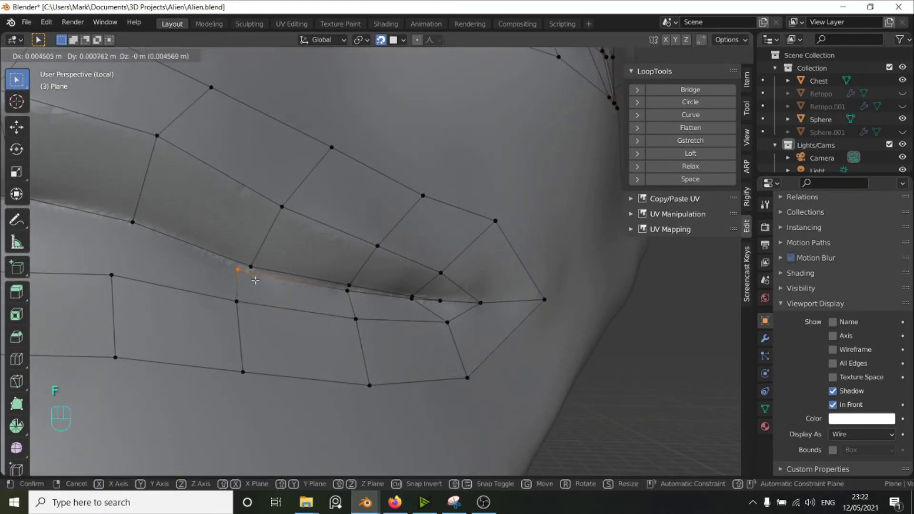
left_click(264, 284)
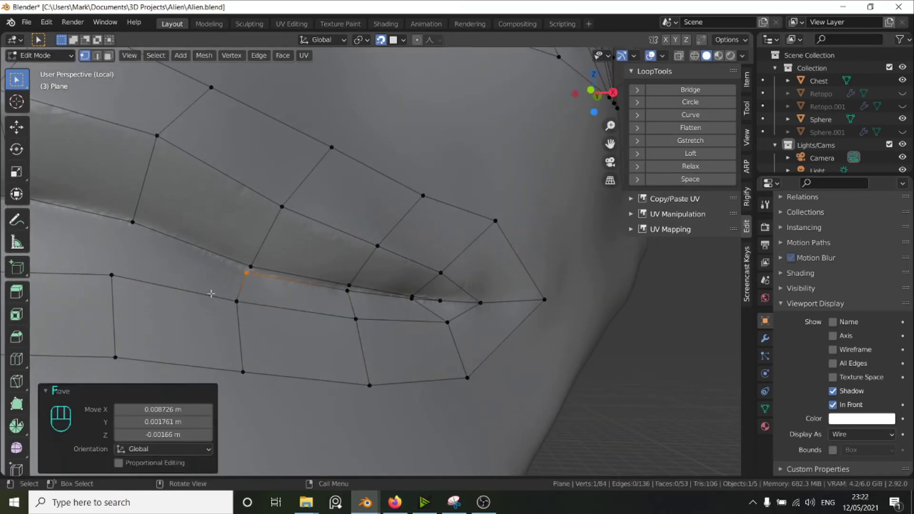
key("f")
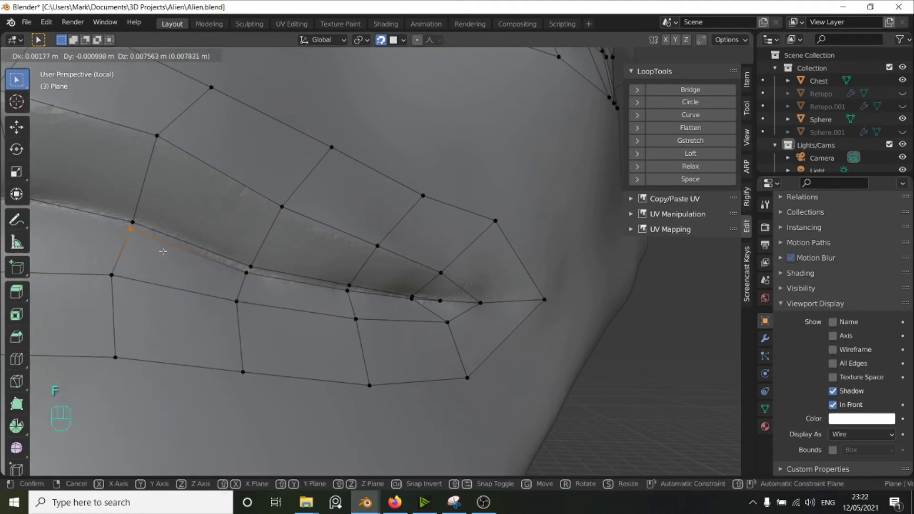
left_click(163, 251)
Fill the remaining two lower-lip faces up to the centre end, placing their new vertices along the line between the lips
scroll(274, 269, "down", 4)
key("f")
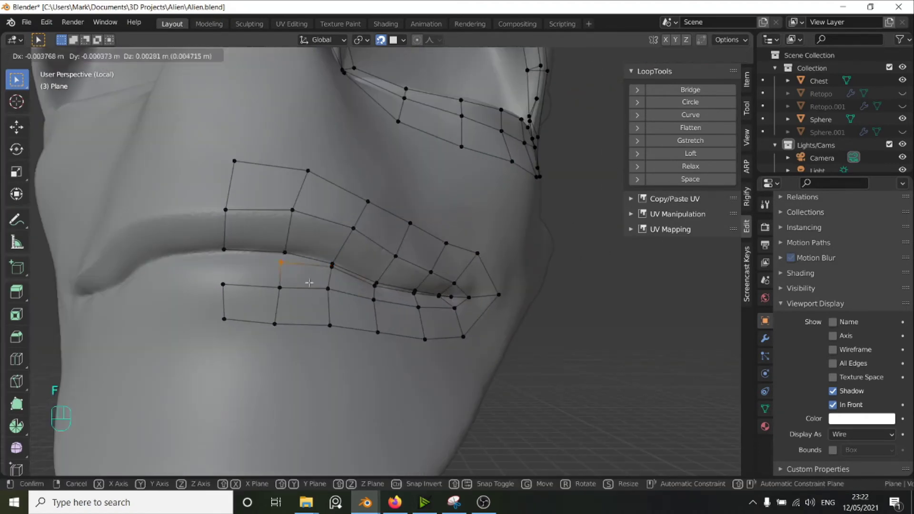
left_click(317, 280)
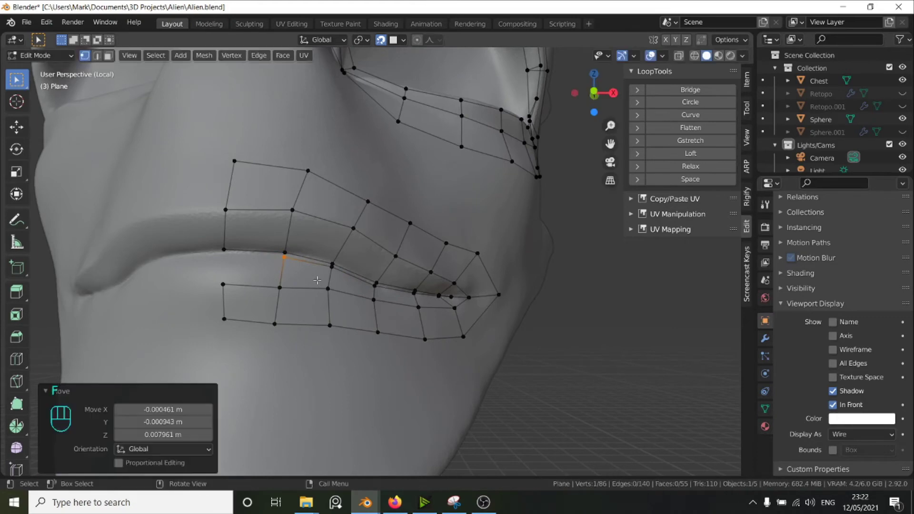
key("f")
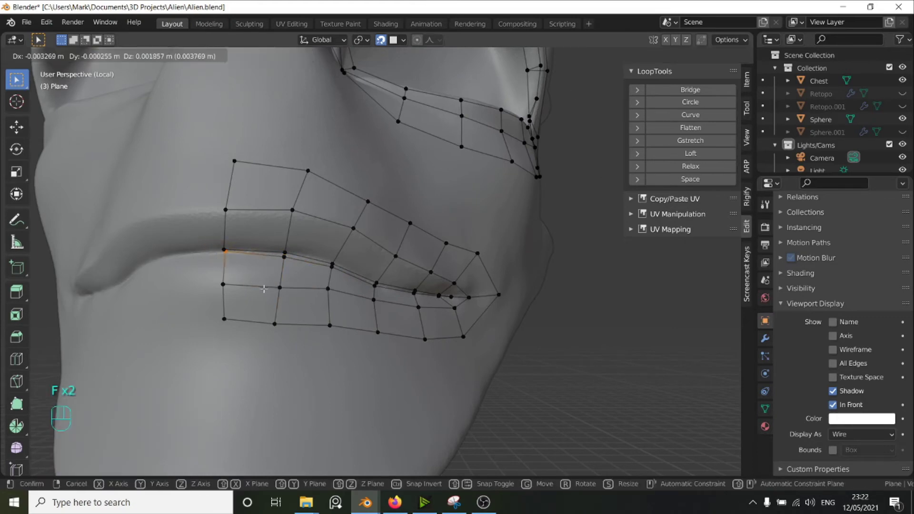
left_click(264, 292)
Examine the mouth strips and the gap between them and the eye loop from several angles
scroll(358, 239, "down", 5)
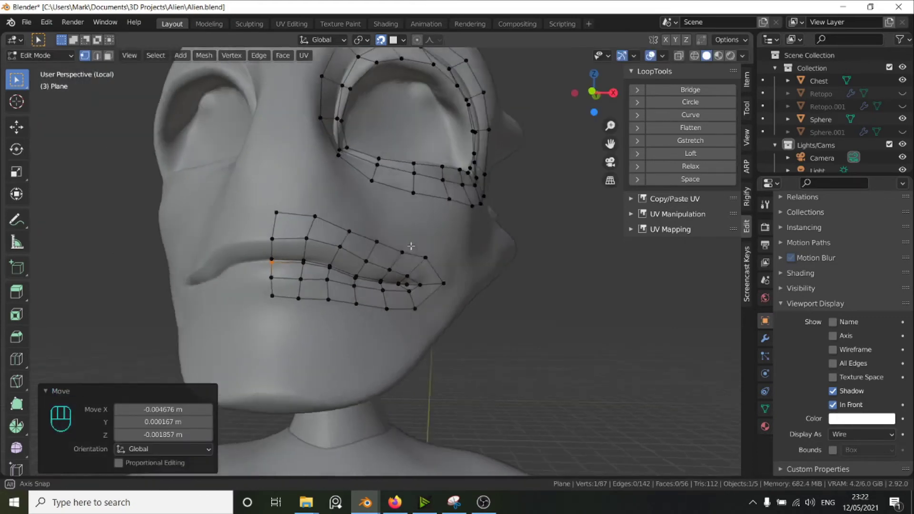
scroll(359, 239, "up", 6)
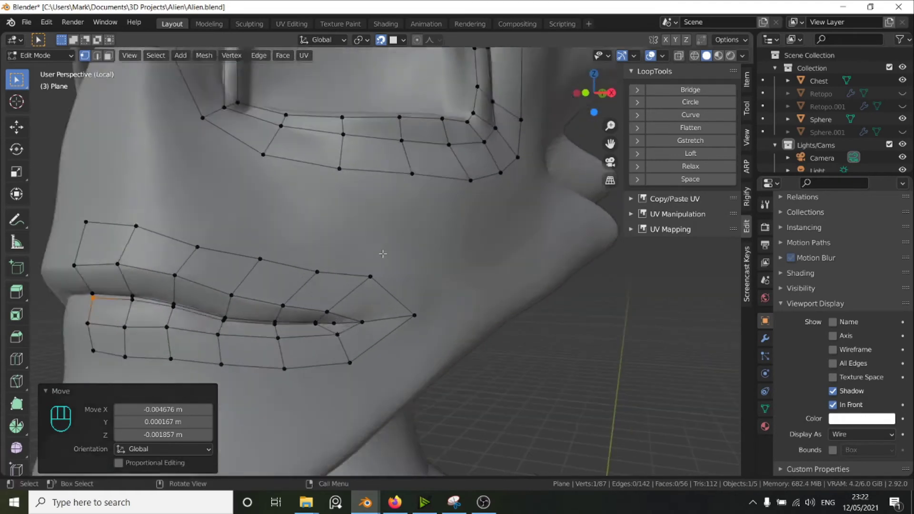
scroll(371, 166, "down", 3)
scroll(422, 283, "up", 2)
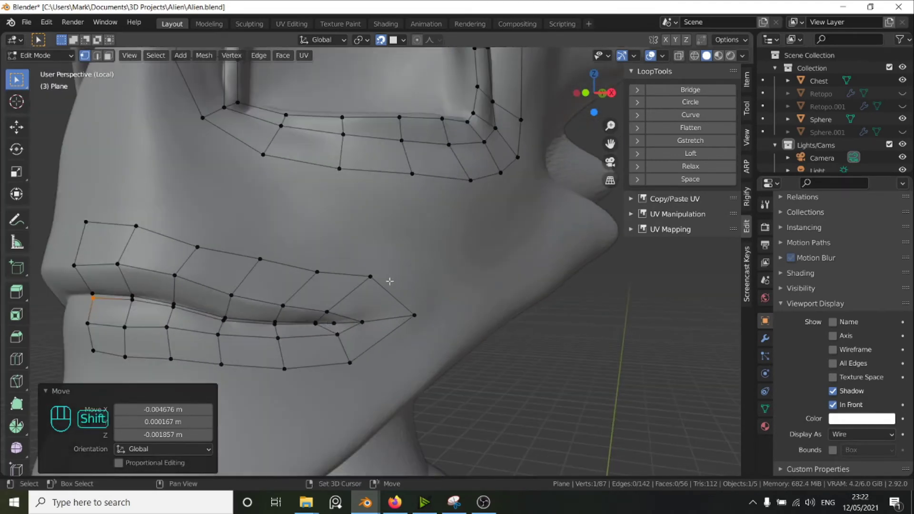
middle_click_drag(390, 282, 382, 264, "shift")
scroll(382, 265, "up", 1)
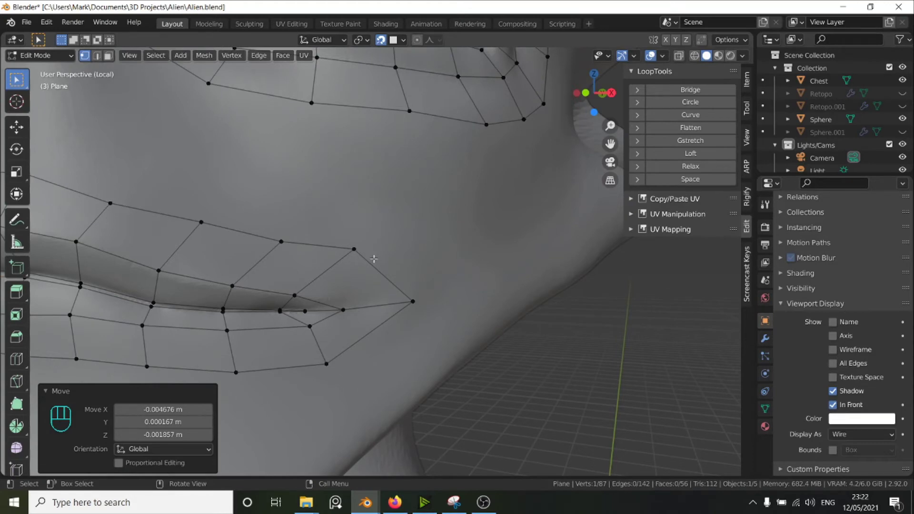
scroll(375, 257, "down", 3)
scroll(333, 261, "up", 2)
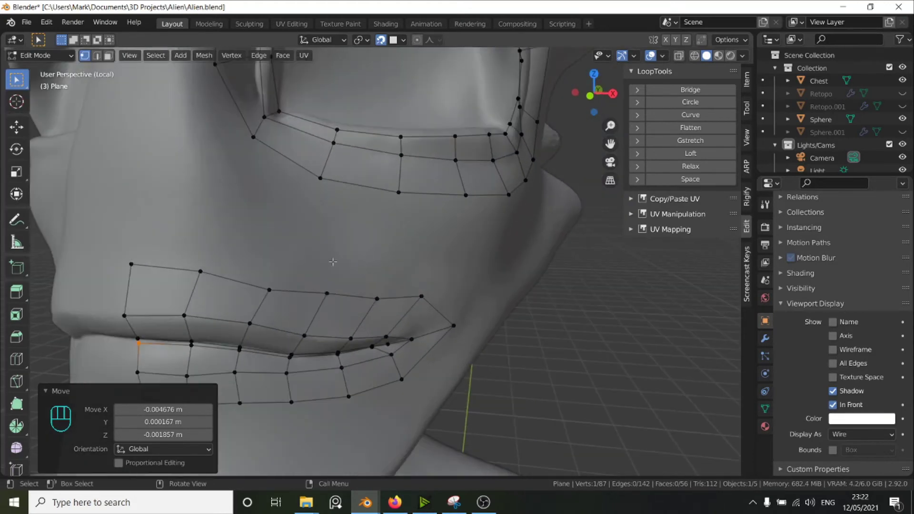
Fill a bridging face between the second top edge of the upper-lip strip and the lower inner edge of the eye loop
scroll(243, 258, "down", 2)
left_click(248, 269)
left_click(298, 282, "shift")
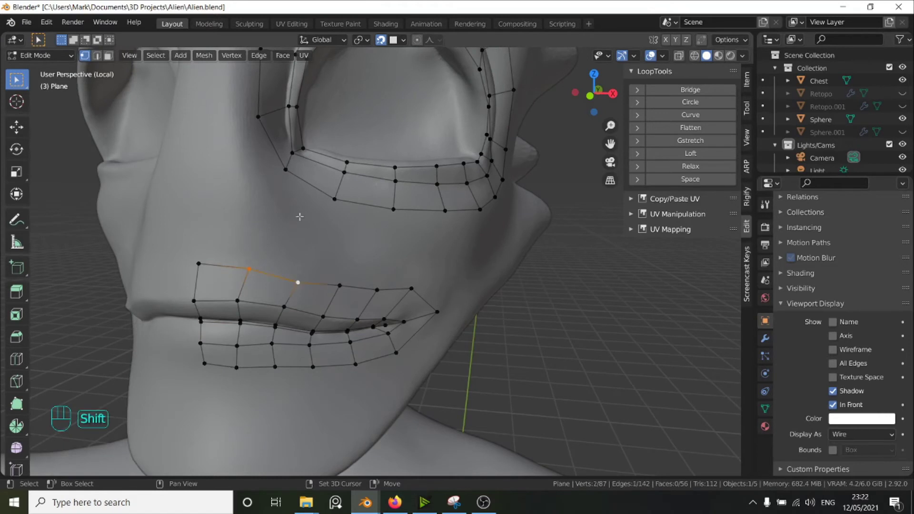
left_click(287, 170, "shift")
left_click(339, 206, "shift")
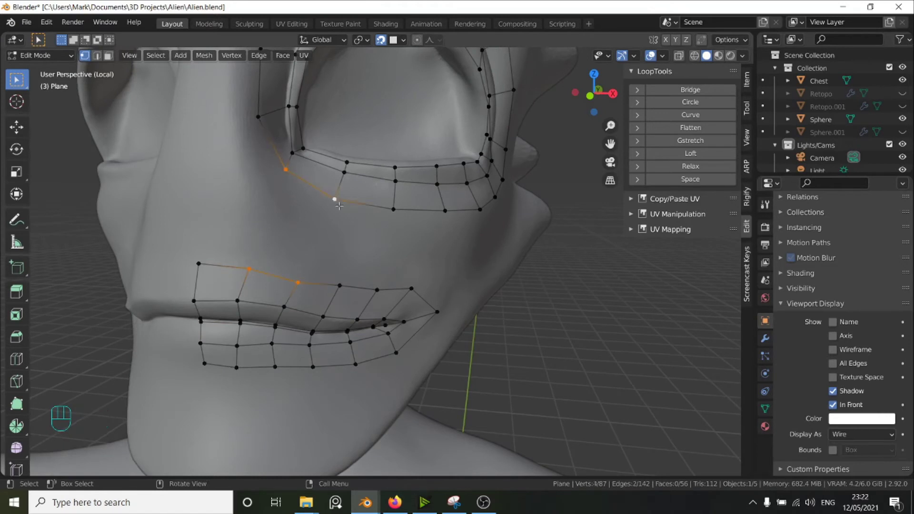
key("f")
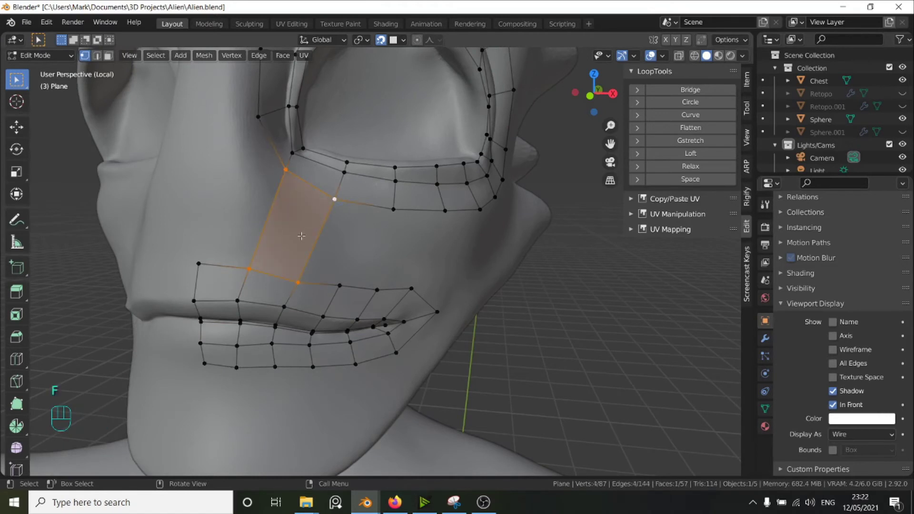
Divide the bridging face between the lip and the eye with two evenly spaced loop cuts
key("ctrl")
key("ctrl+r")
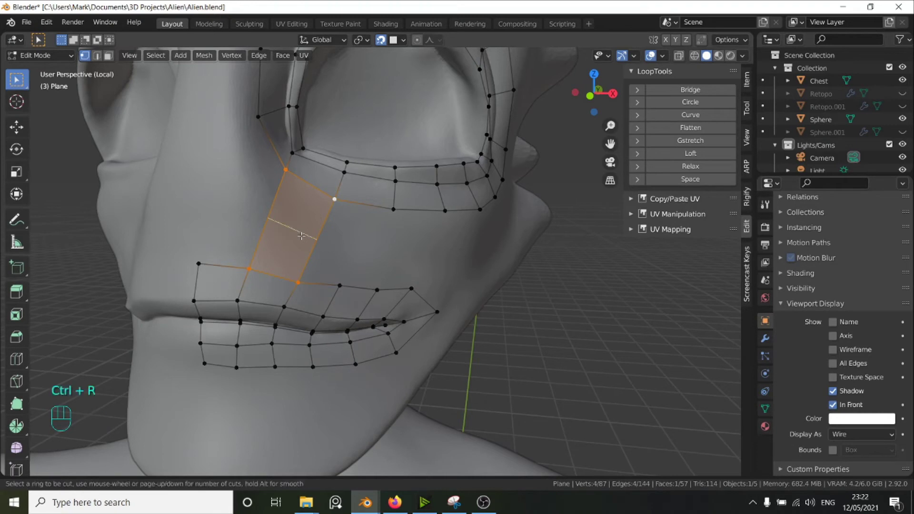
scroll(301, 236, "up", 1)
left_click(301, 236)
right_click(301, 236)
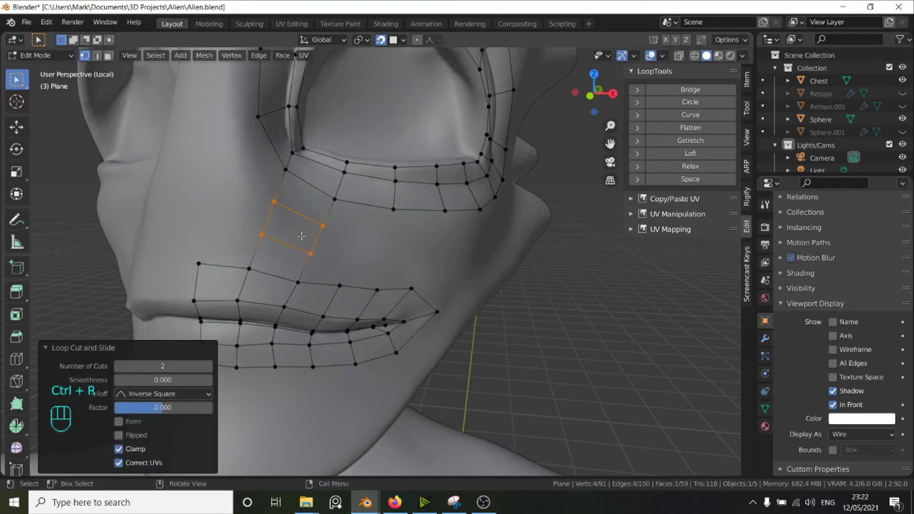
Extrude the cheek-side edge of the bridge's middle face outward across the cheek and move the new upper vertex slightly farther out
left_click(338, 203)
key("shift")
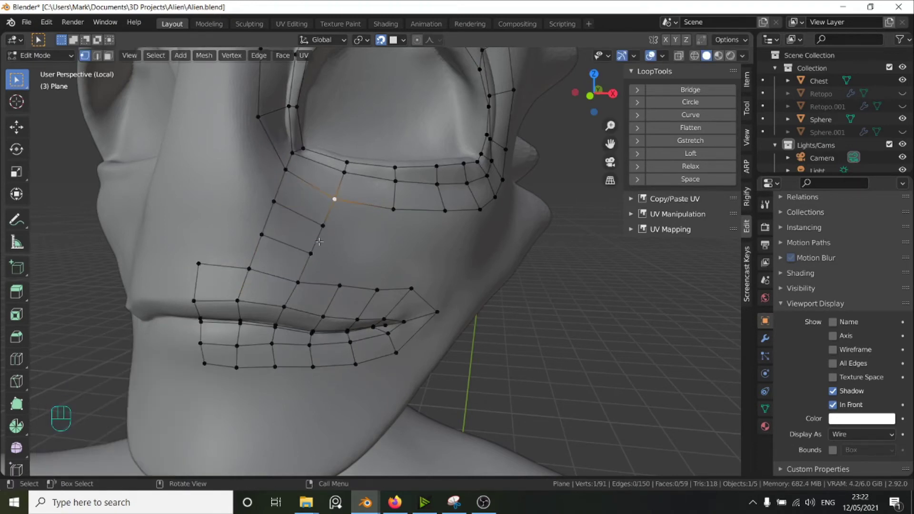
left_click(323, 226, "shift")
middle_click_drag(313, 253, 218, 212)
middle_click_drag(287, 223, 294, 227)
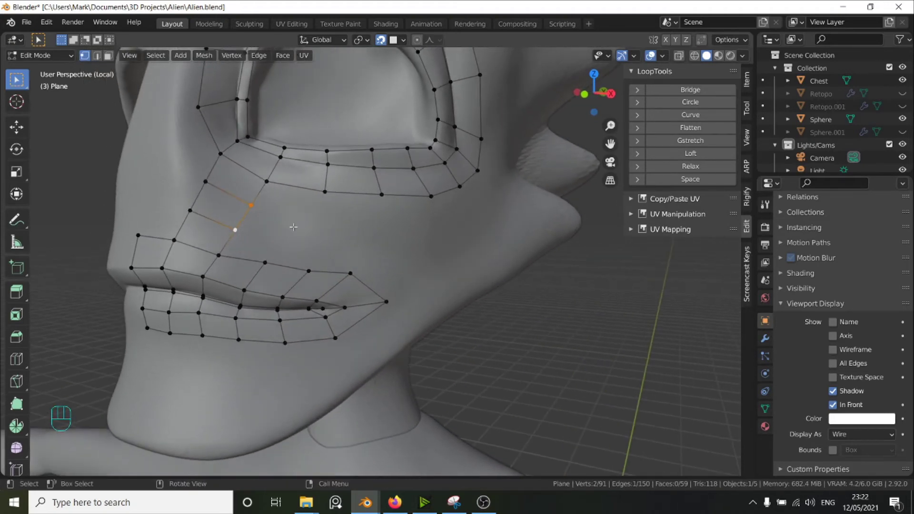
key("e")
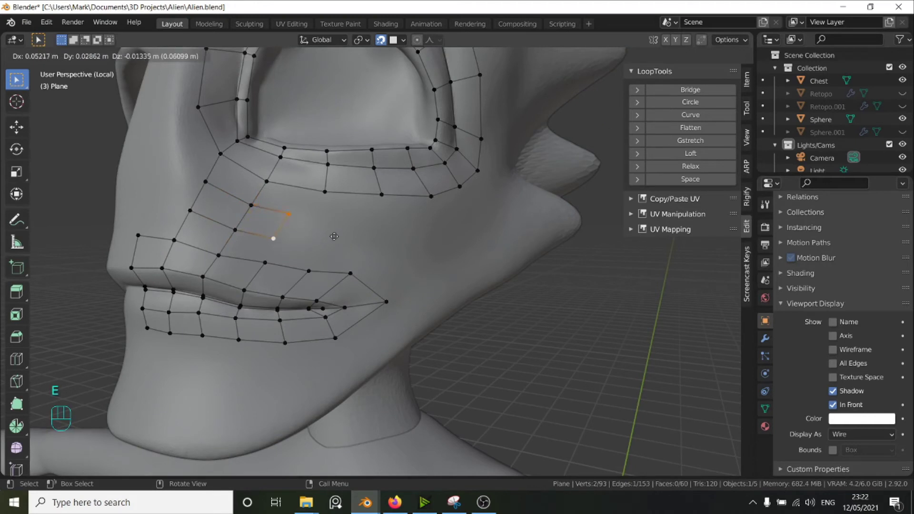
left_click(341, 238)
left_click(299, 217)
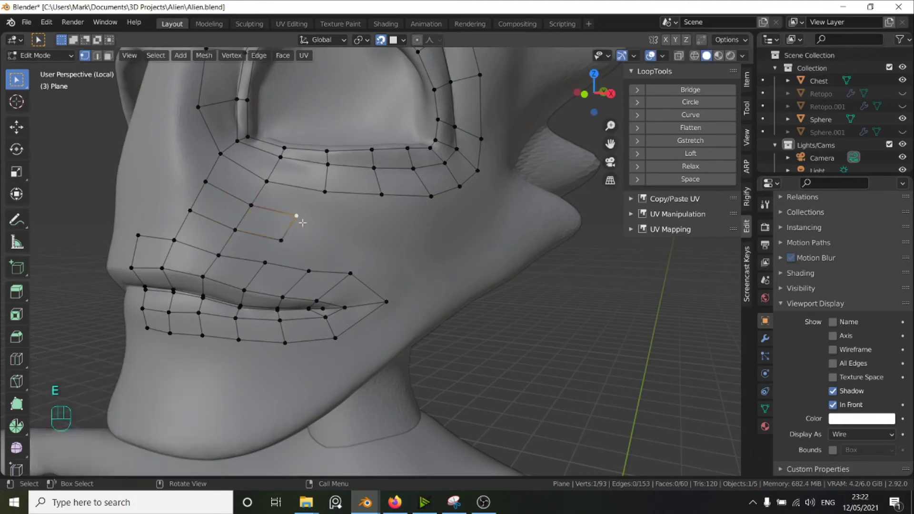
key("g")
left_click(310, 225)
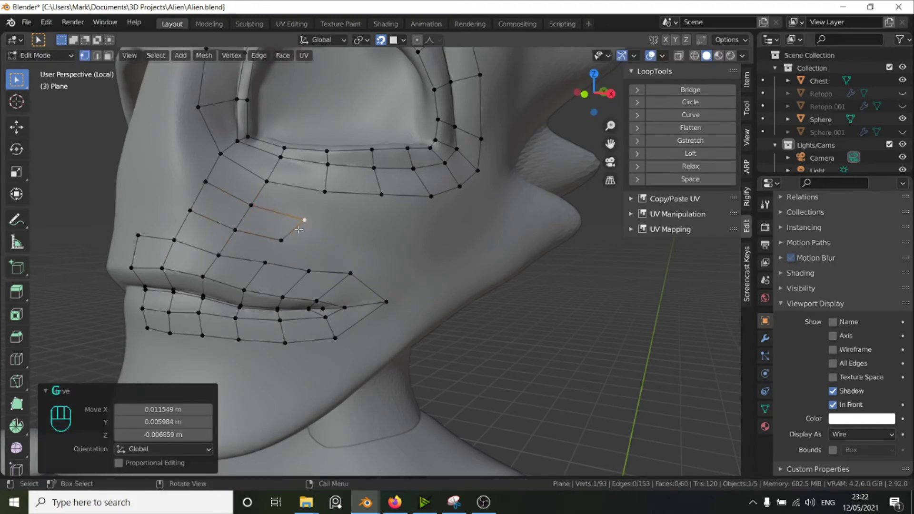
Extrude the cheek strip's end edge farther across the cheek, rotate it, and adjust its upper vertex to even the strip's width
left_click(285, 241)
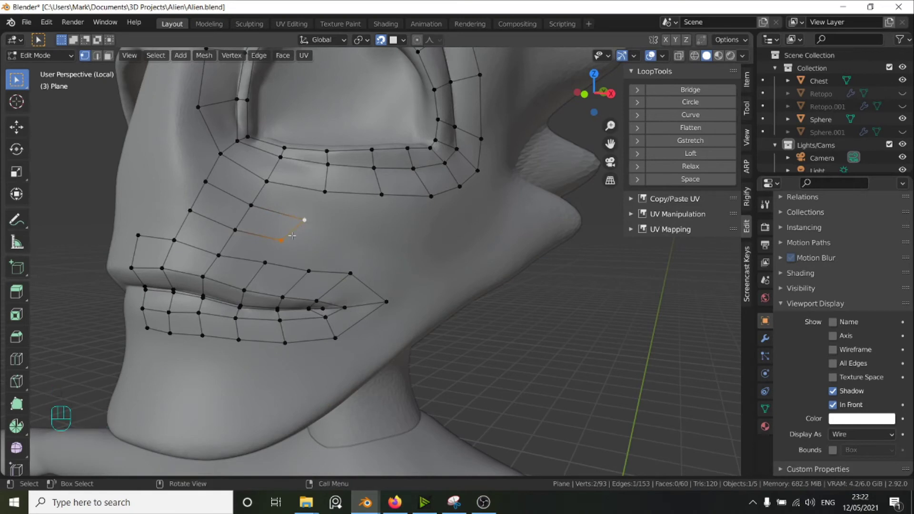
key("e")
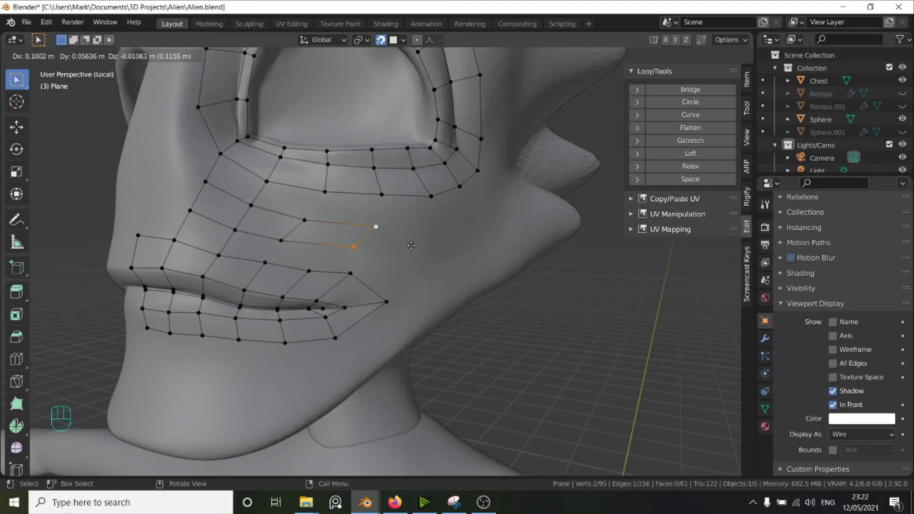
left_click(408, 245)
key("r")
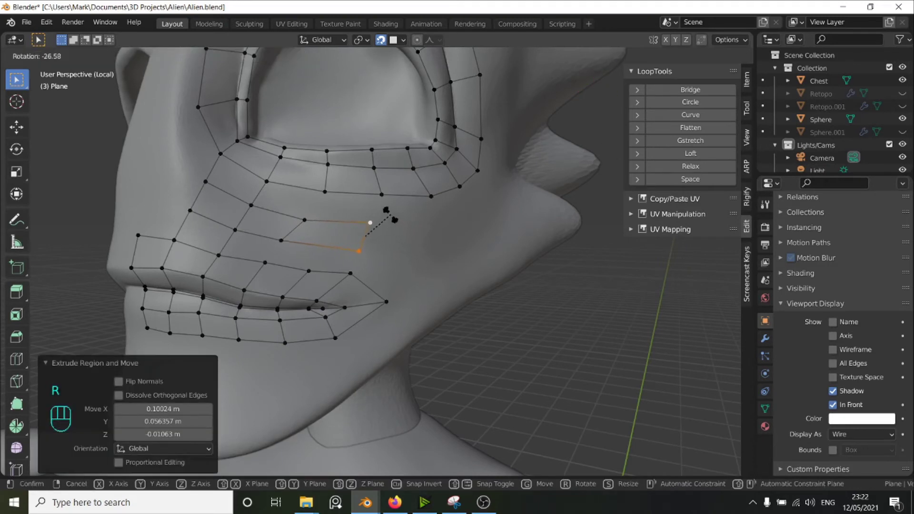
left_click(373, 220)
left_click(371, 224)
key("g")
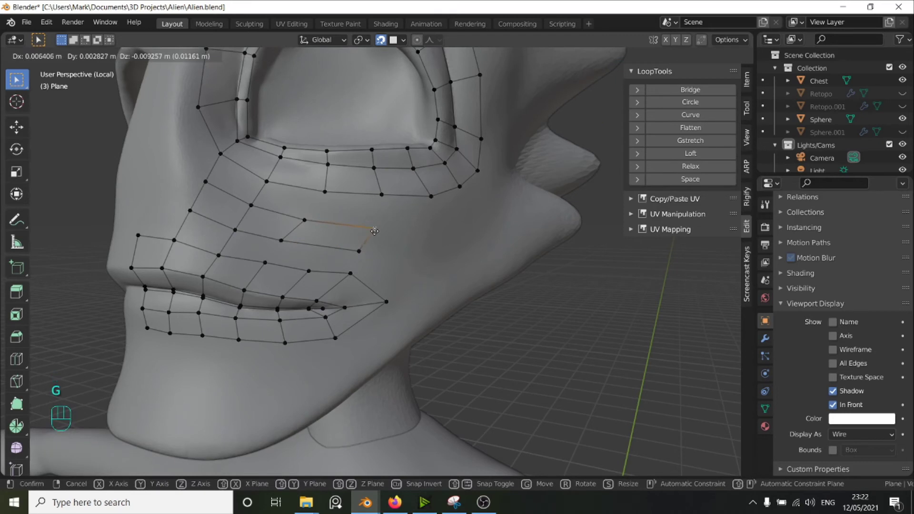
left_click(363, 245)
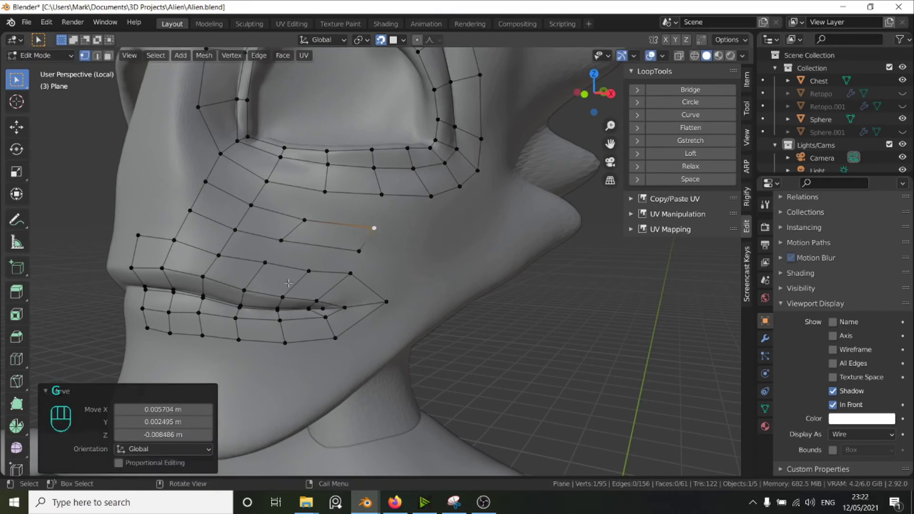
Add one centred loop cut across the two rows of faces beneath the eye
key("ctrl+r")
left_click(351, 166)
right_click(351, 165)
Select the innermost edge path along the lower eyelid from corner to corner and space its vertices evenly
left_click(248, 137)
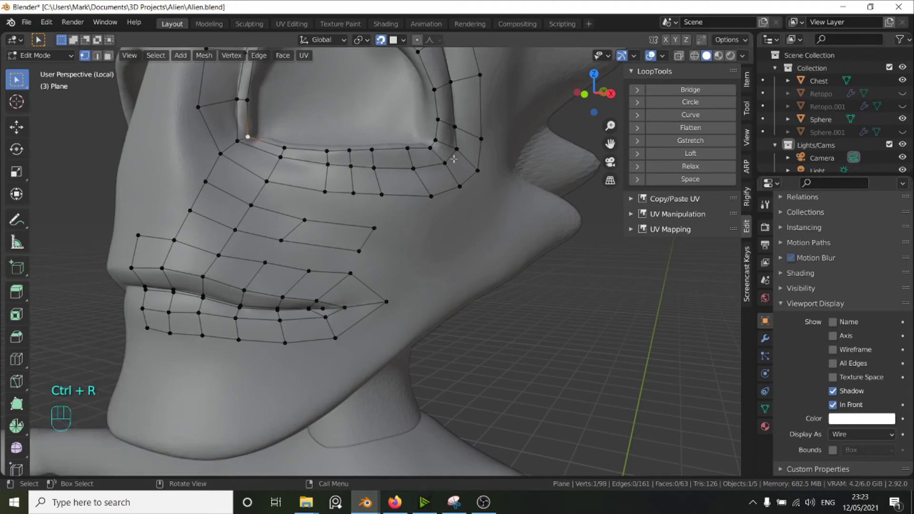
left_click(436, 143, "ctrl")
left_click(436, 144)
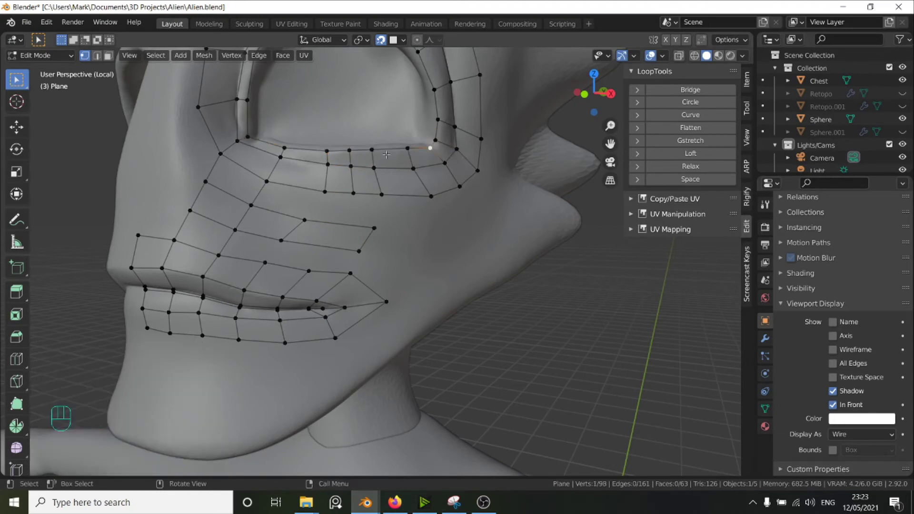
left_click(247, 137, "ctrl")
key("q")
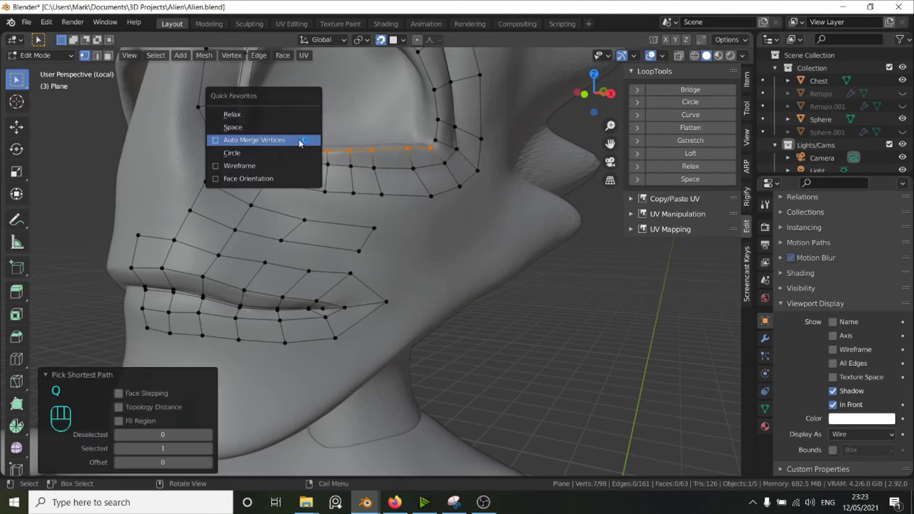
left_click(292, 127)
Select the middle edge path beneath the eye between its corners and distribute its vertices evenly with Space
left_click(446, 164)
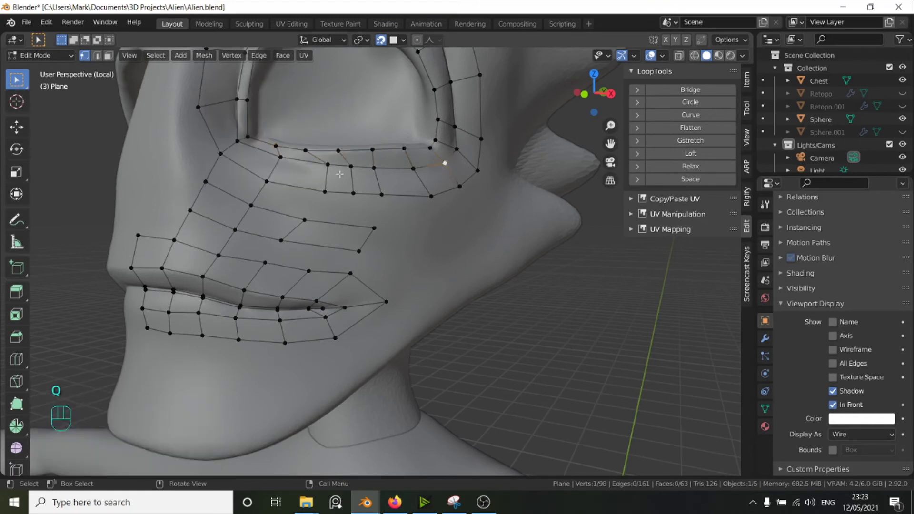
left_click(239, 141, "ctrl")
key("q")
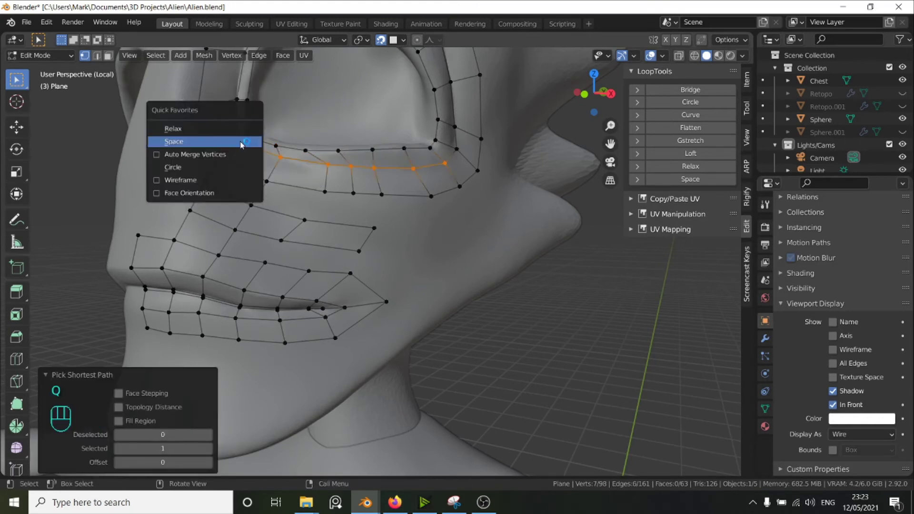
left_click(242, 142)
Select the outermost edge path beneath the eye from corner to corner and distribute its vertices evenly with Space
left_click(453, 190)
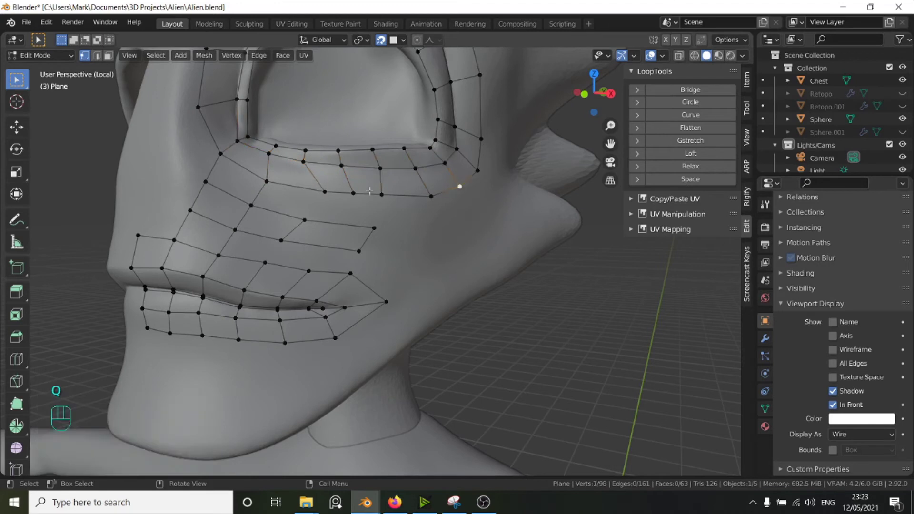
left_click(224, 155, "ctrl")
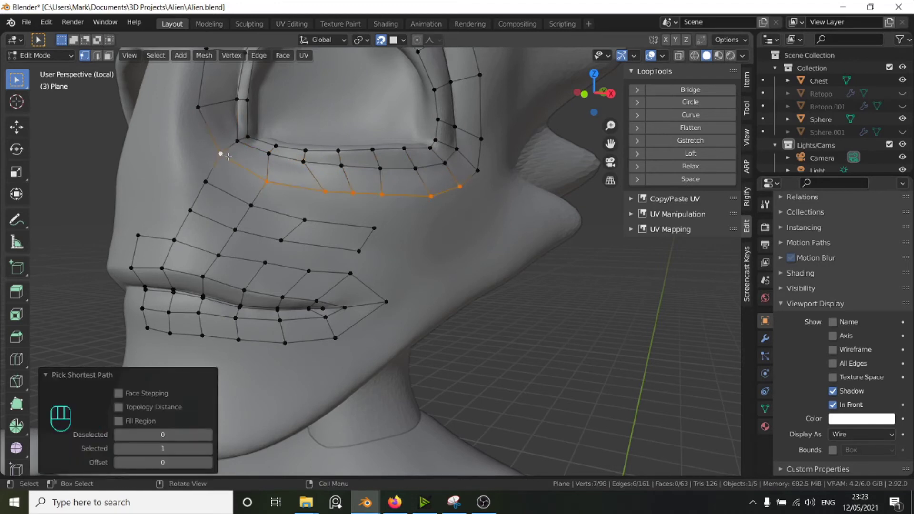
key("q")
left_click(228, 156)
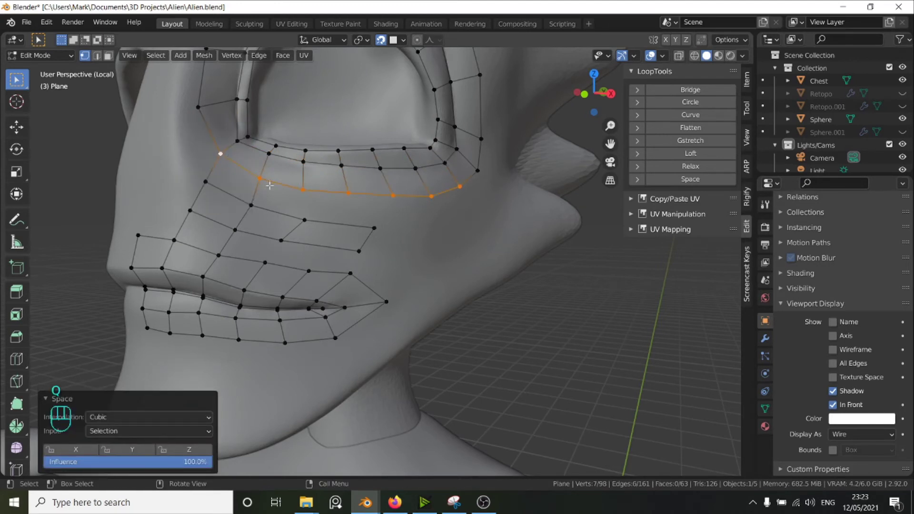
Move the cheek strip's end edge back toward the nose and extrude it outward to add another quad across the cheek
left_click(385, 230)
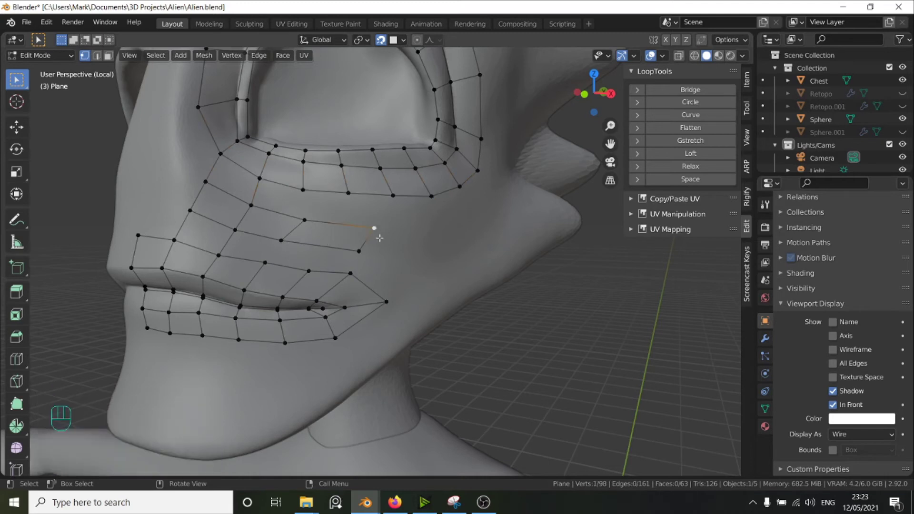
left_click(363, 249, "shift")
key("g")
left_click(346, 239)
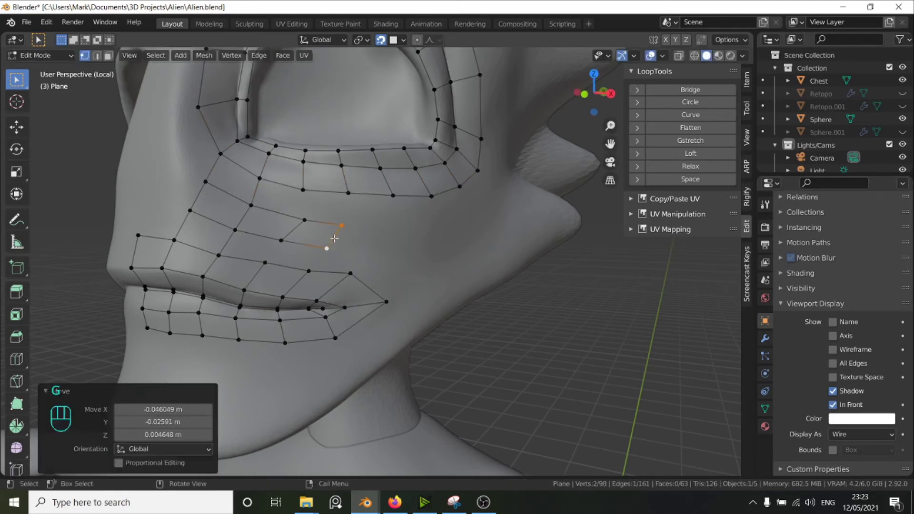
key("e")
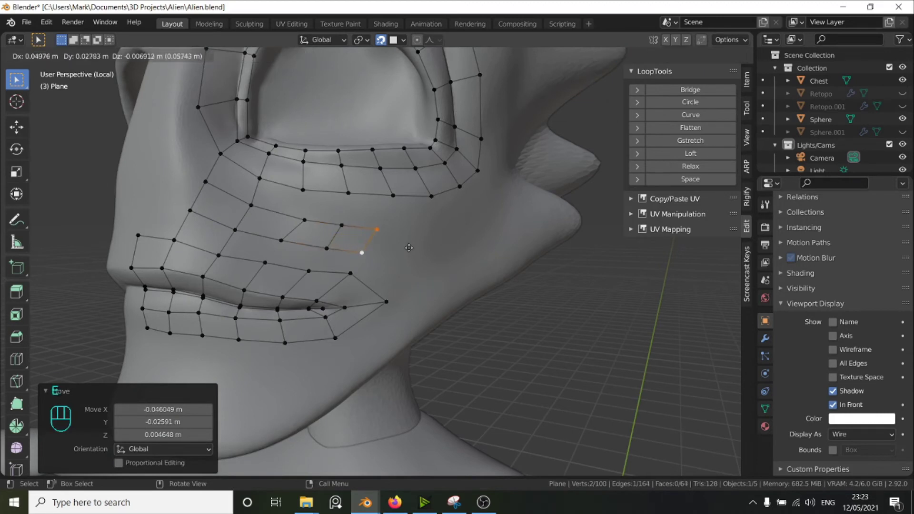
left_click(373, 256)
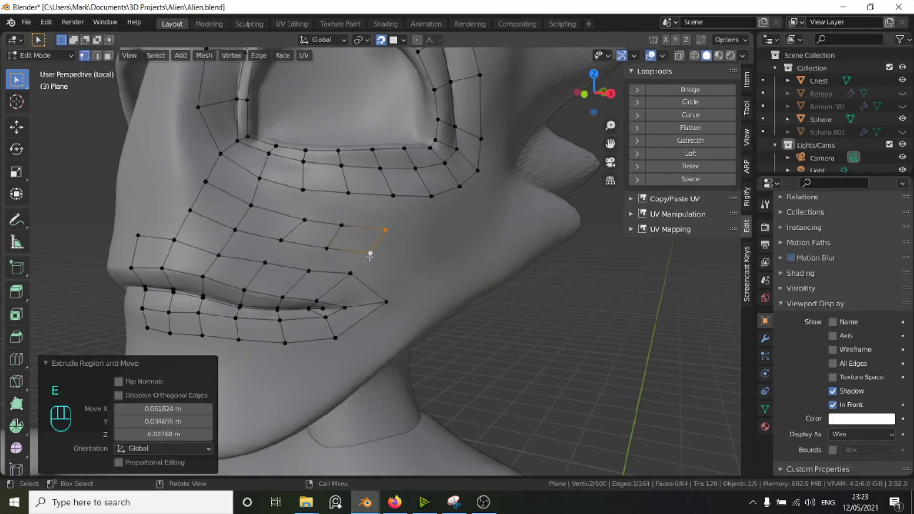
Set the retopology mesh's viewport Display As option to Solid
left_click(371, 254)
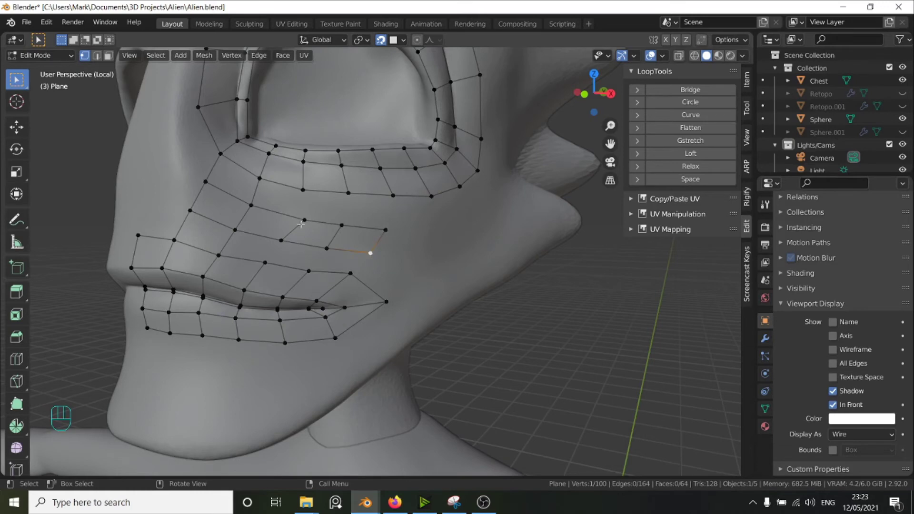
scroll(369, 251, "up", 1)
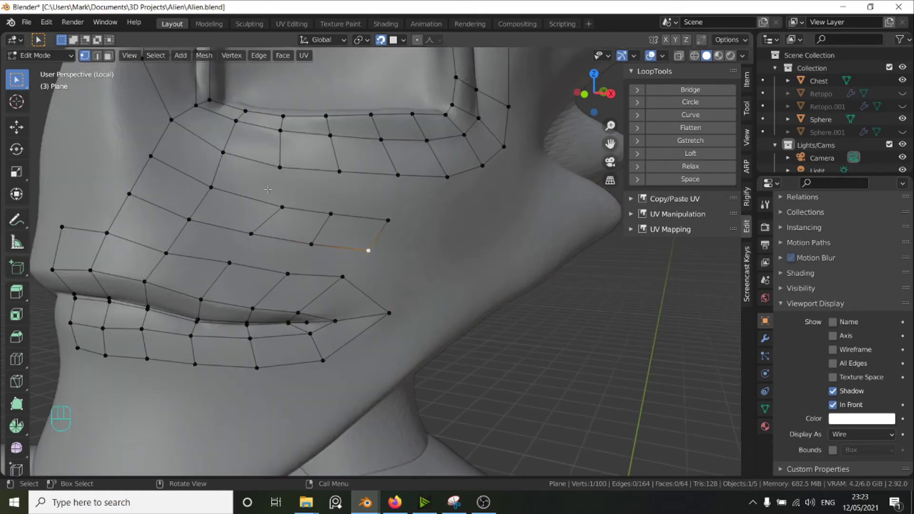
left_click(863, 435)
left_click(857, 394)
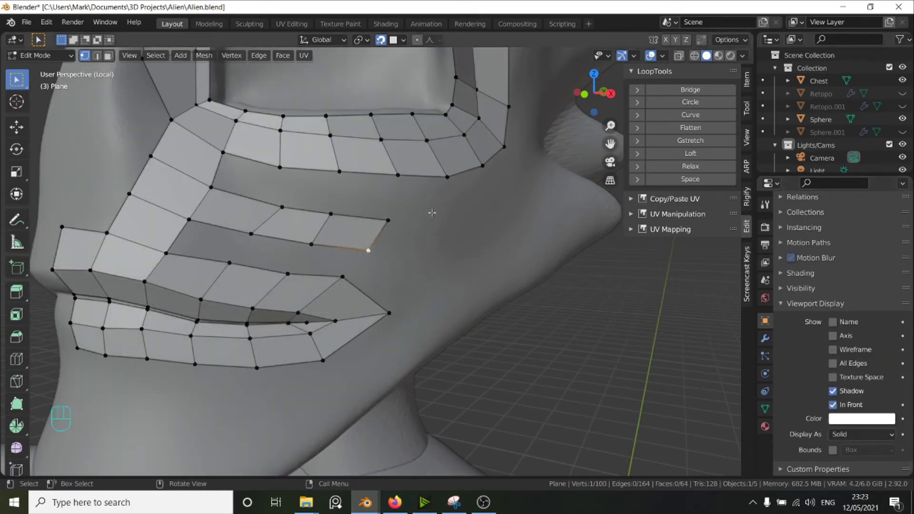
Fill three consecutive quads between the strip beneath the eye and the cheek strip, starting from their shared inner edge
middle_click_drag(311, 197, 272, 200)
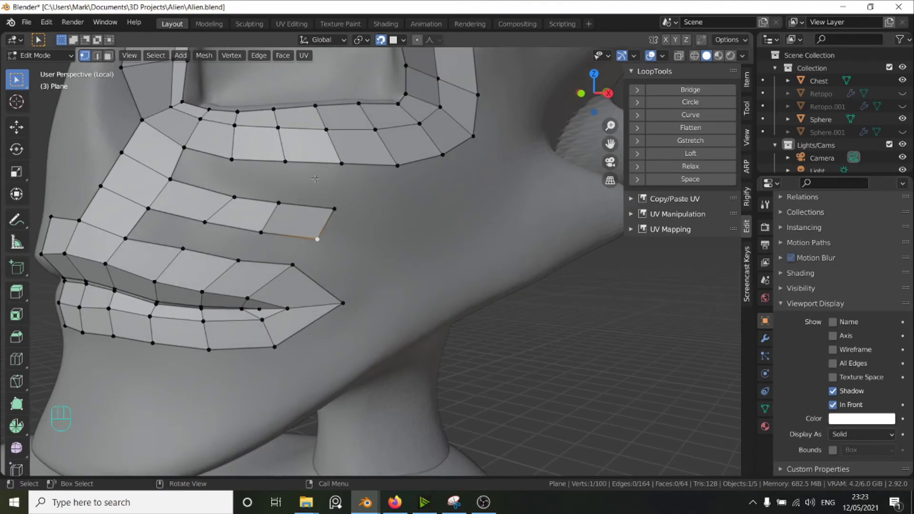
left_click(185, 148)
left_click(170, 179, "shift")
middle_click_drag(221, 186, 302, 228, "shift")
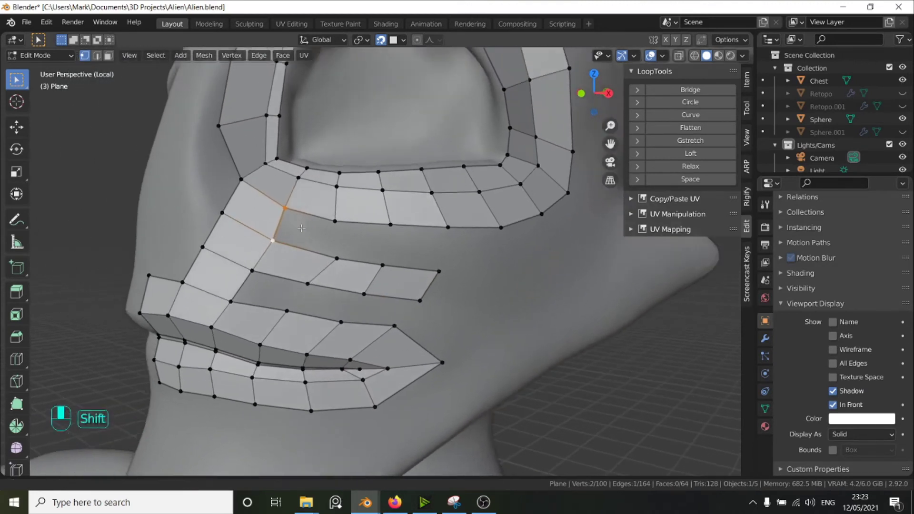
scroll(280, 222, "up", 3)
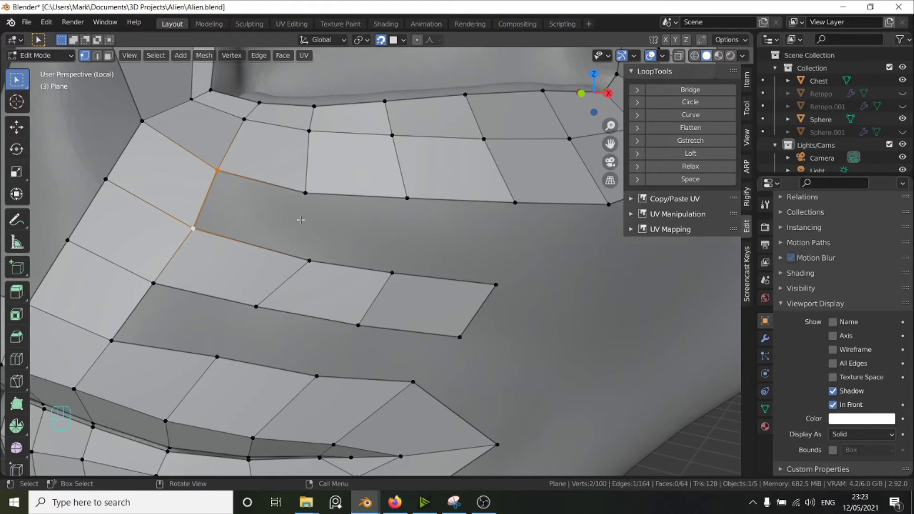
key("f")
key("f")
key("f")
Fill three consecutive quads between the cheek strip and the upper lip strip to close the remaining gap
scroll(414, 244, "down", 4)
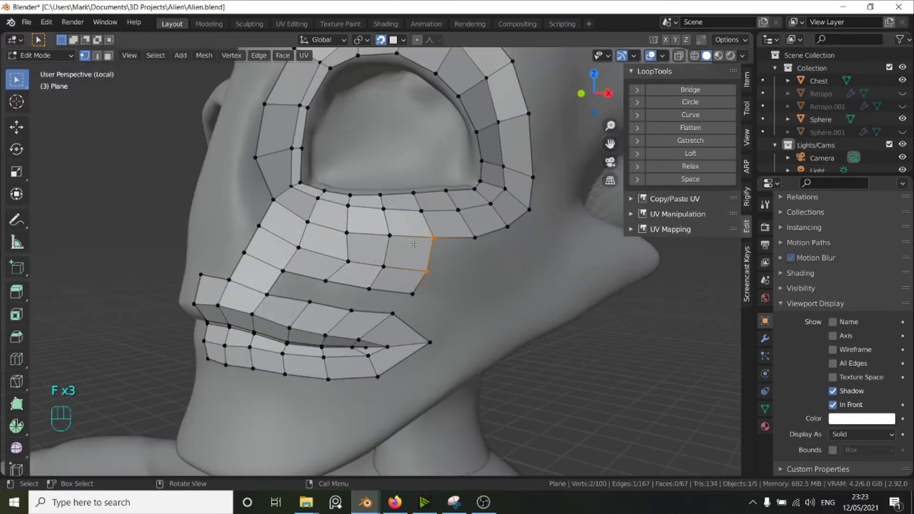
left_click(326, 281)
left_click(310, 301, "shift")
key("f")
key("f")
key("f")
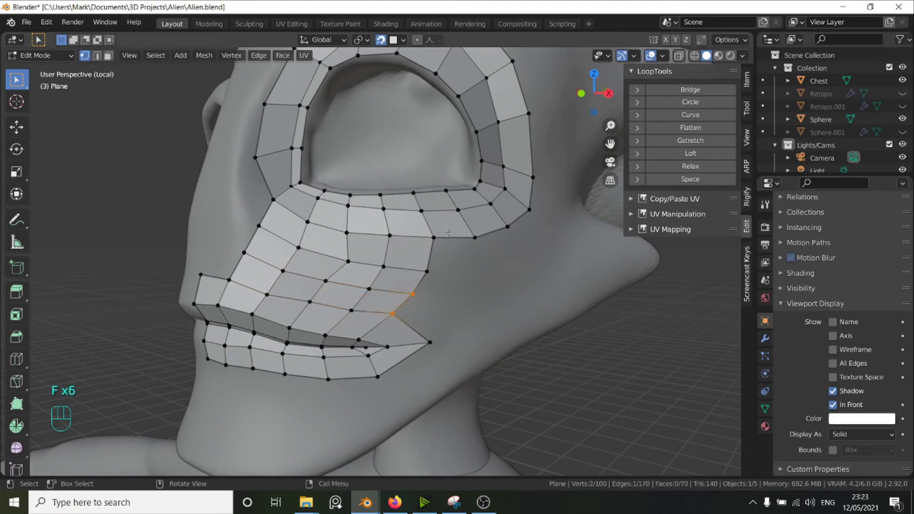
Continue the cheek row with three new quads below the eye loop, working outward past the outer eye corner
middle_click_drag(448, 233, 378, 246)
left_click(378, 220)
scroll(396, 229, "up", 4)
scroll(389, 251, "down", 3)
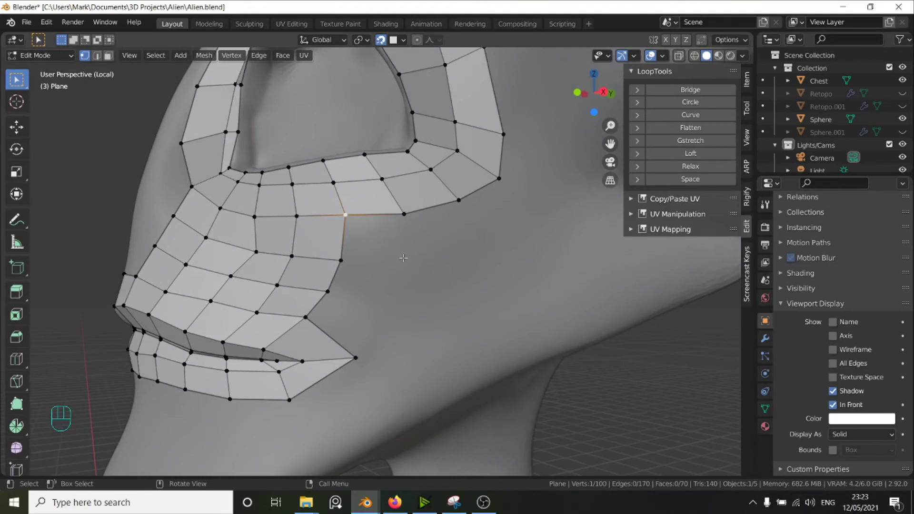
key("f")
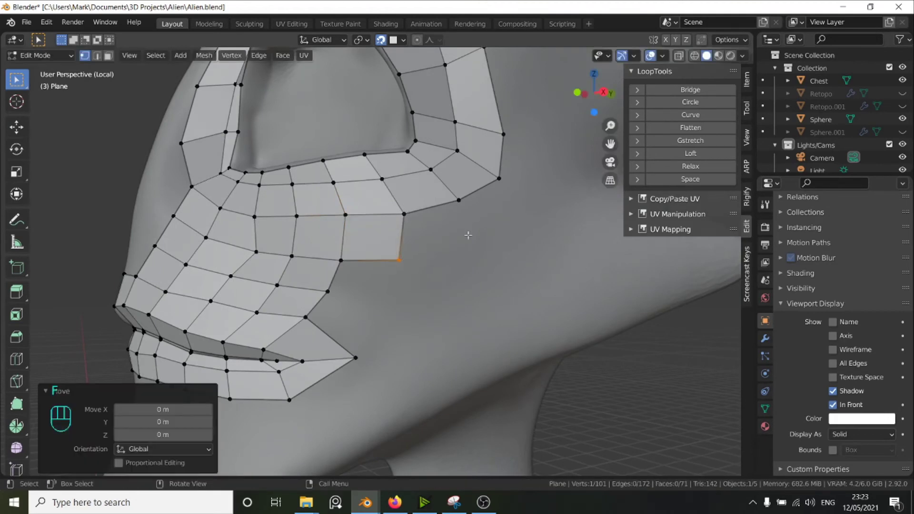
left_click(416, 221)
key("f")
left_click(459, 197)
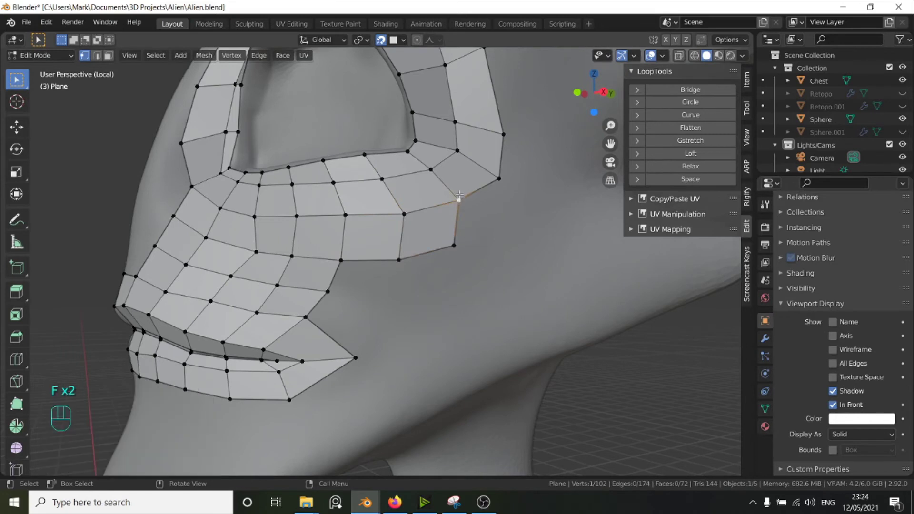
key("f")
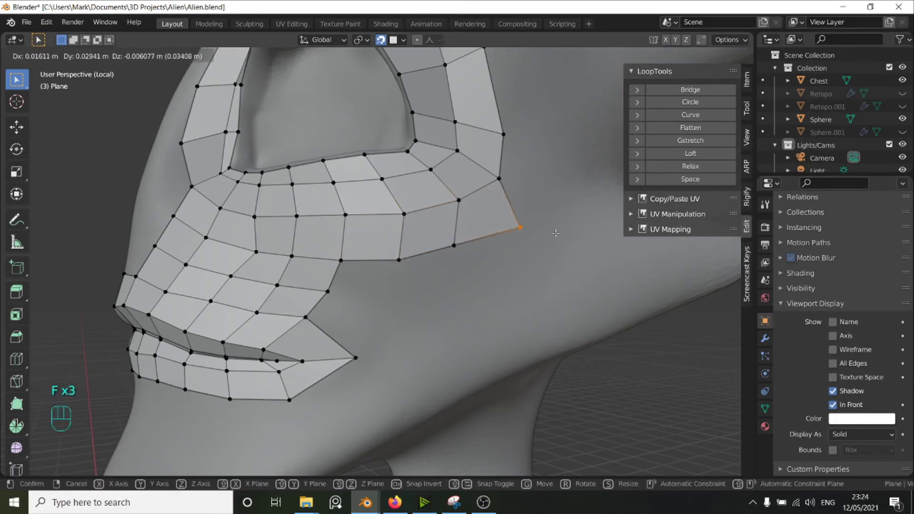
left_click(474, 244)
Shift the two middle lower vertices of the new cheek row slightly outward to even the quads
left_click(455, 244)
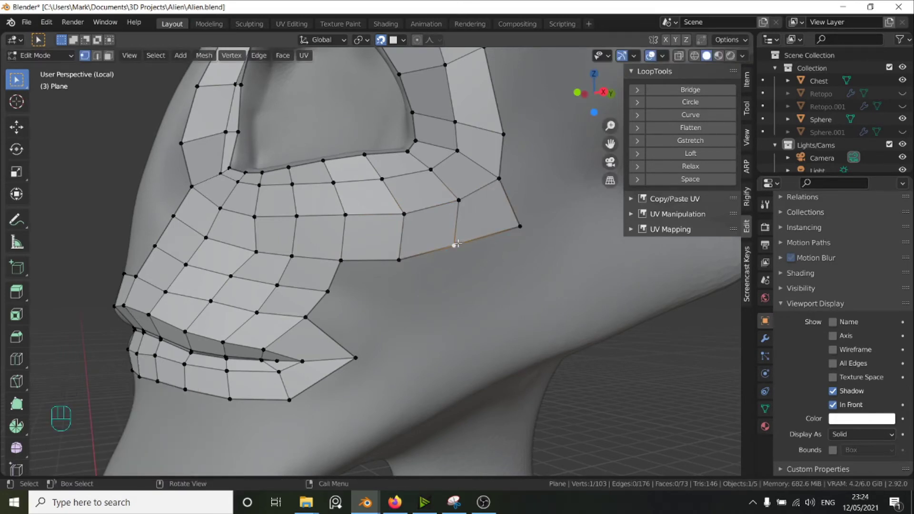
key("g")
left_click(463, 246)
left_click(398, 261)
key("g")
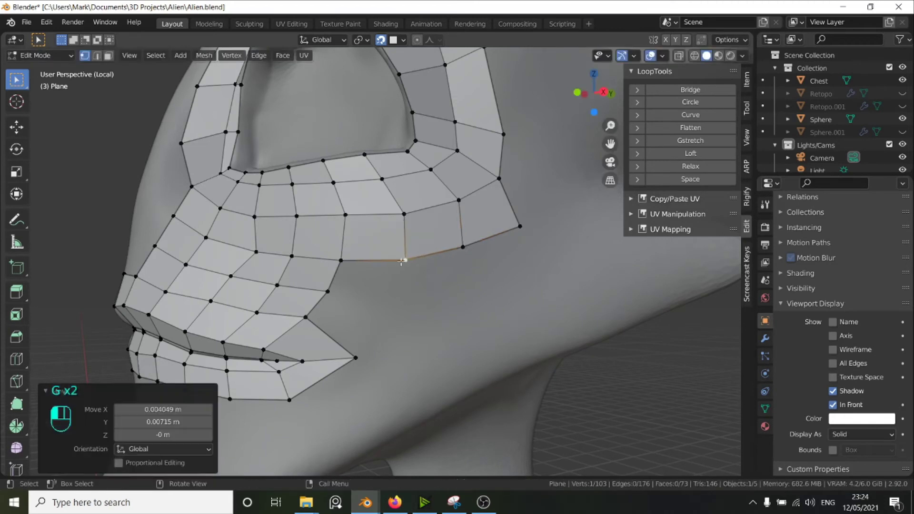
Add a second row of three quads beneath the outer cheek row, working outward and placing each new corner vertex
left_click(349, 276)
key("f")
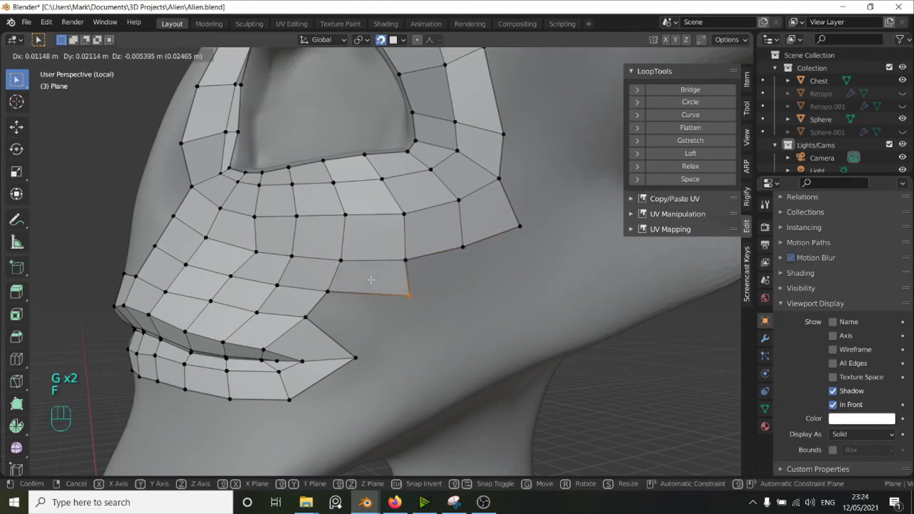
left_click(410, 278)
left_click(415, 262)
key("f")
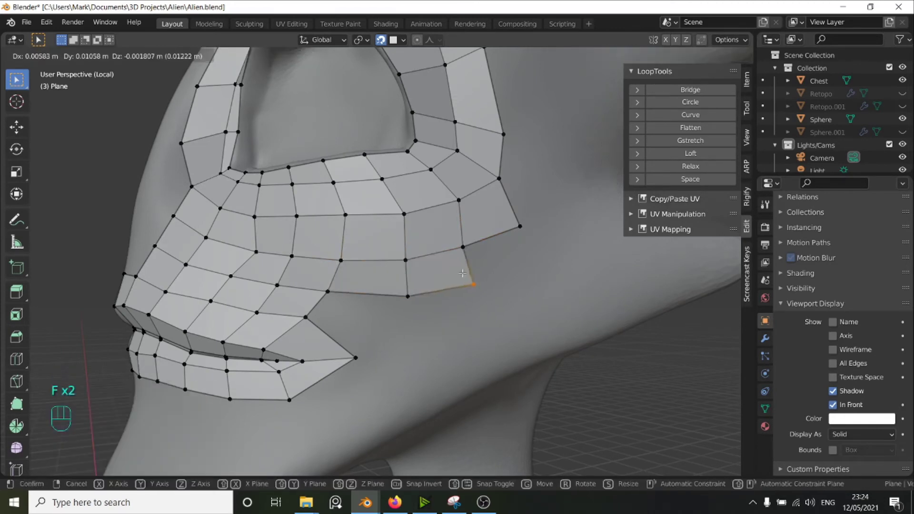
left_click(465, 258)
left_click(465, 246)
key("f")
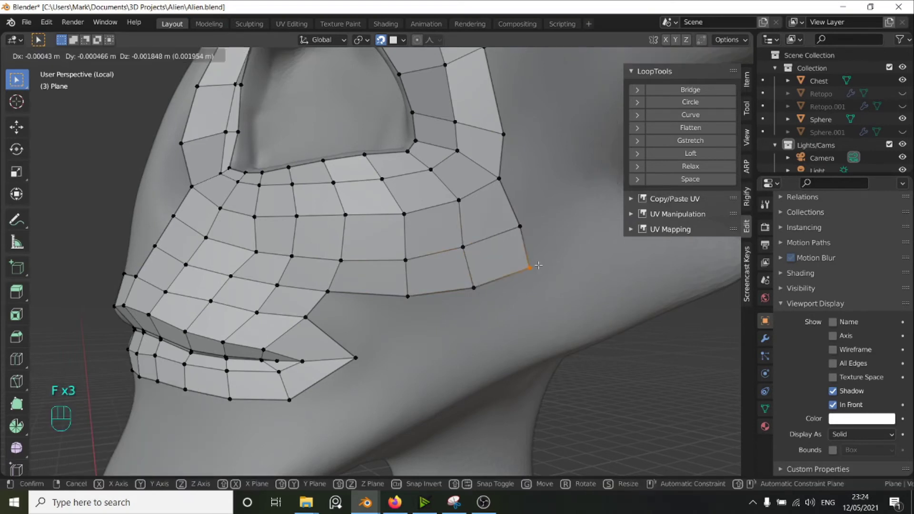
left_click(540, 272)
Fill the gap between the second cheek row and the upper lip strip at the mouth corner with a quad
left_click(329, 297)
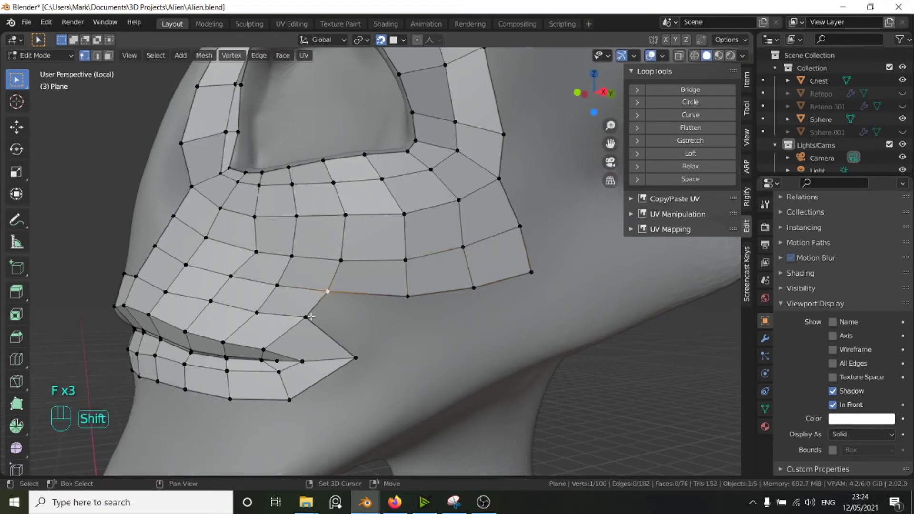
left_click(308, 324, "shift")
key("f")
Move the vertex two rows below the inner eye corner slightly toward the nose to even the surrounding quads
scroll(445, 296, "down", 3)
middle_click_drag(446, 296, 393, 305)
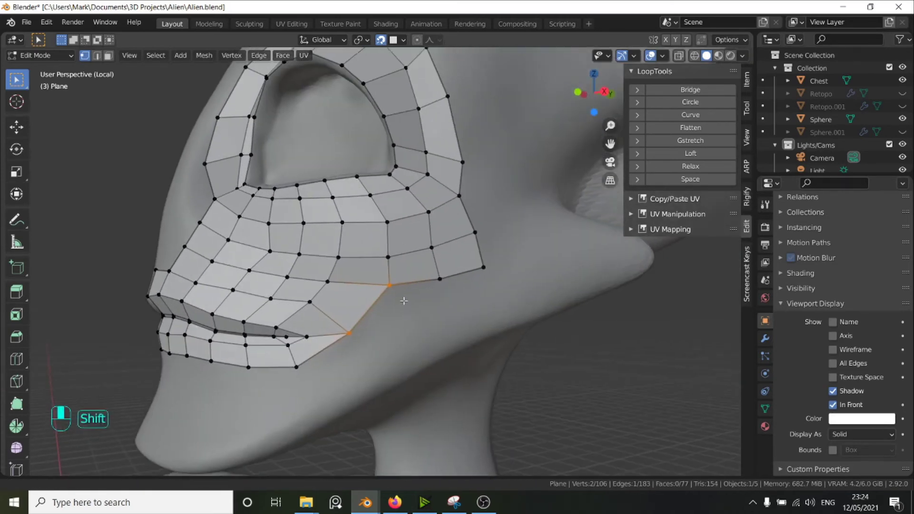
left_click(266, 249)
key("g")
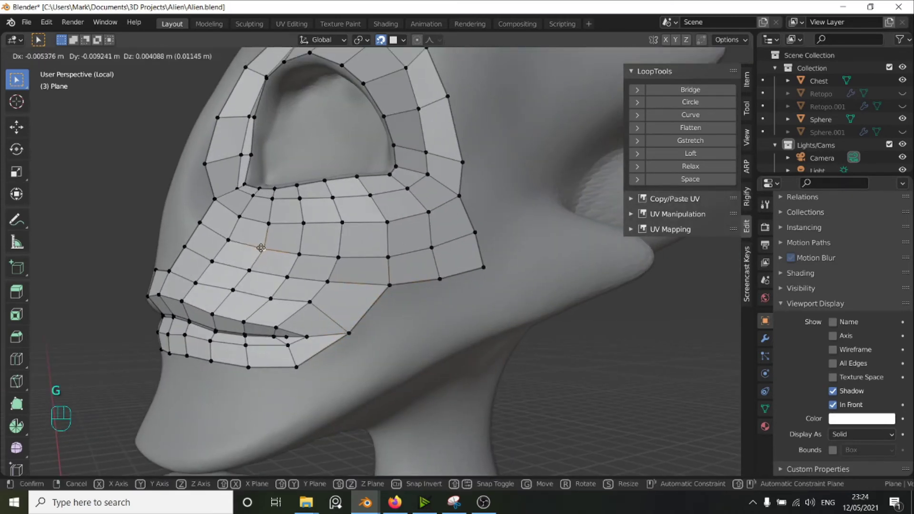
left_click(260, 246)
Extrude the lower cheek edge just behind the mouth corner down toward the jaw to form a new quad
middle_click_drag(259, 247, 395, 222)
scroll(395, 223, "up", 3)
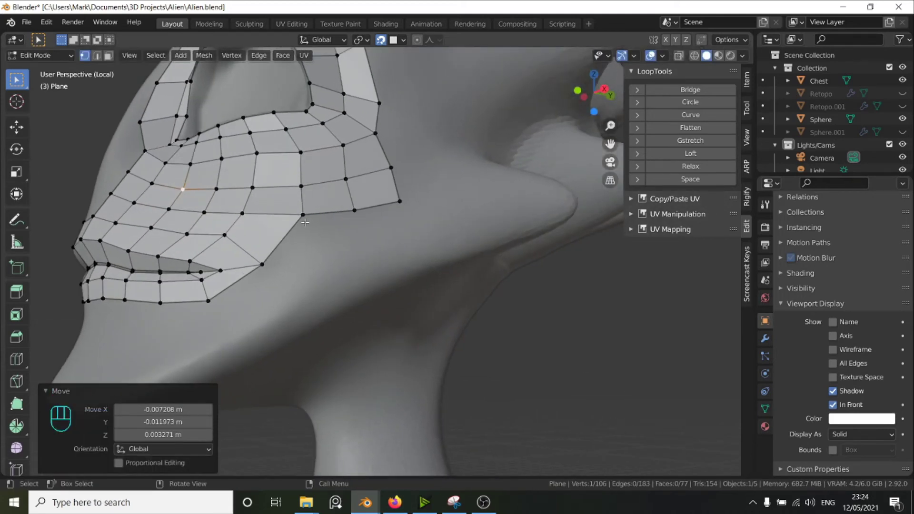
left_click(306, 224)
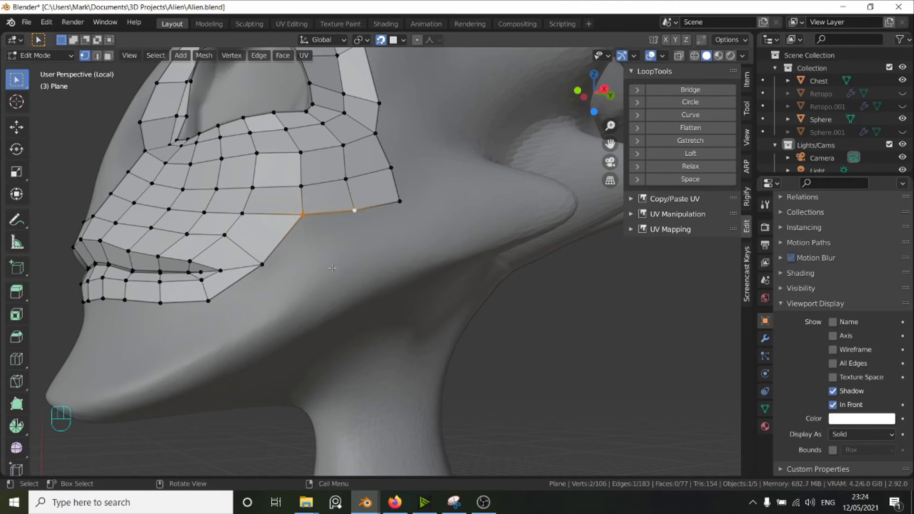
key("e")
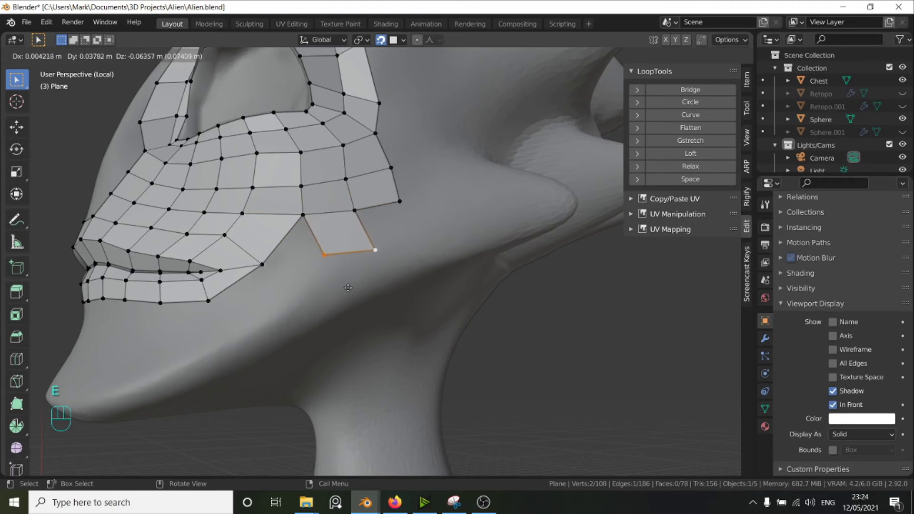
left_click(348, 291)
Move the extruded edge farther down to the jawline and lower its front vertex to follow the jaw's slope
left_click(326, 259, "shift")
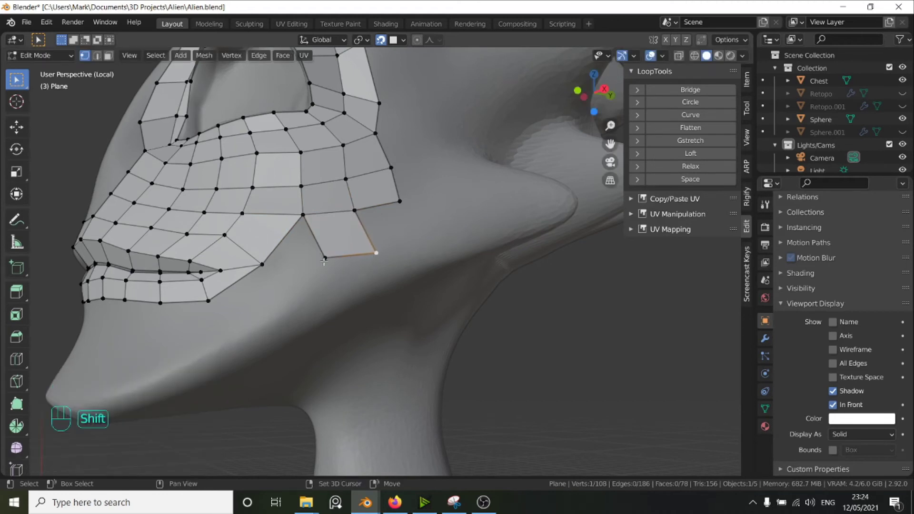
key("g")
left_click(333, 272)
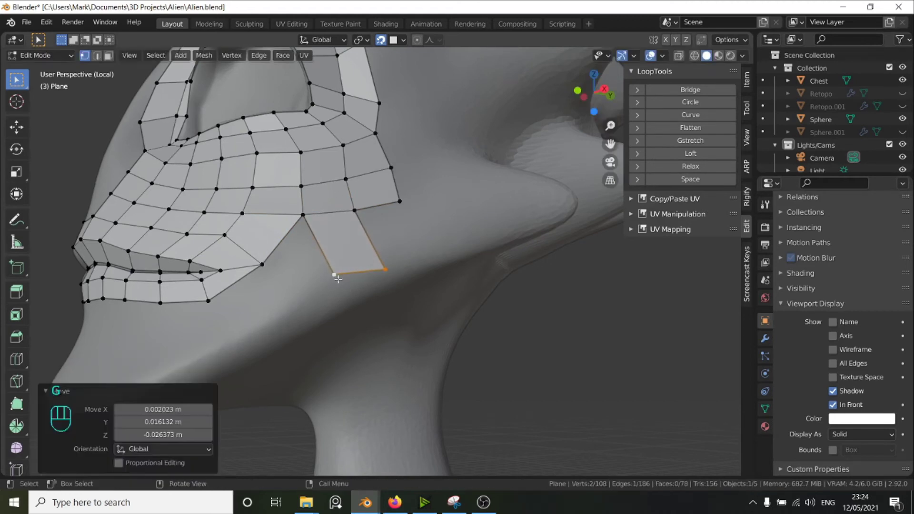
key("g")
left_click(337, 290)
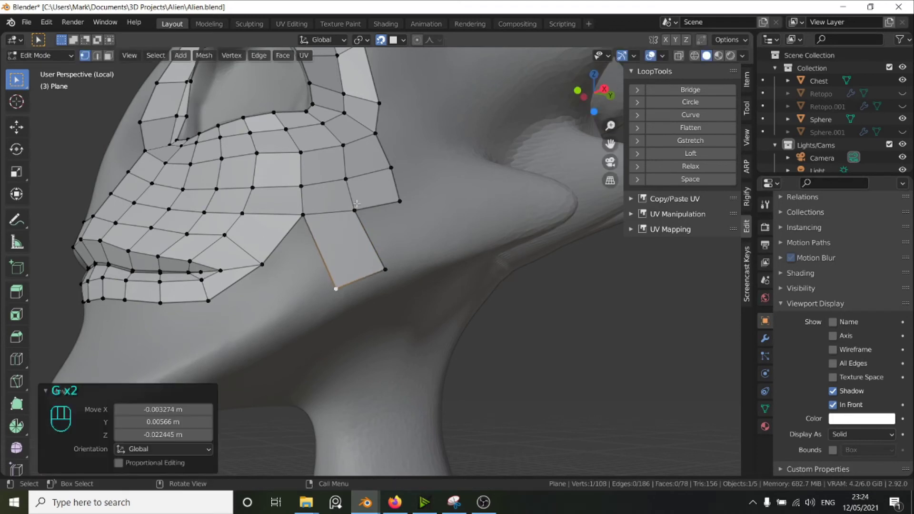
Add a quad behind the extruded jaw face, joining it to the outer lower corner of the cheek
key("f")
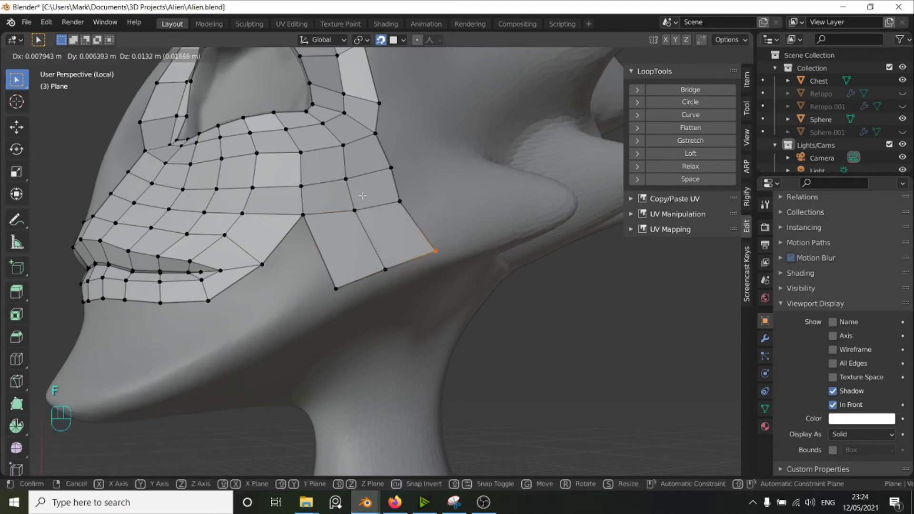
left_click(335, 207)
left_click(303, 222)
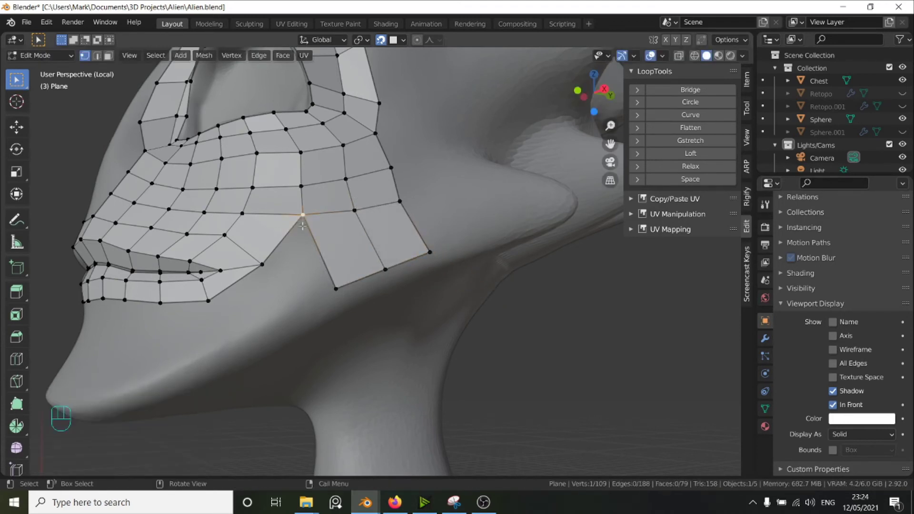
Fill two quads from the edges around the mouth corner down to the jawline, adjusting each new lower vertex to follow the jaw
scroll(297, 252, "up", 1)
middle_click_drag(293, 254, 342, 264)
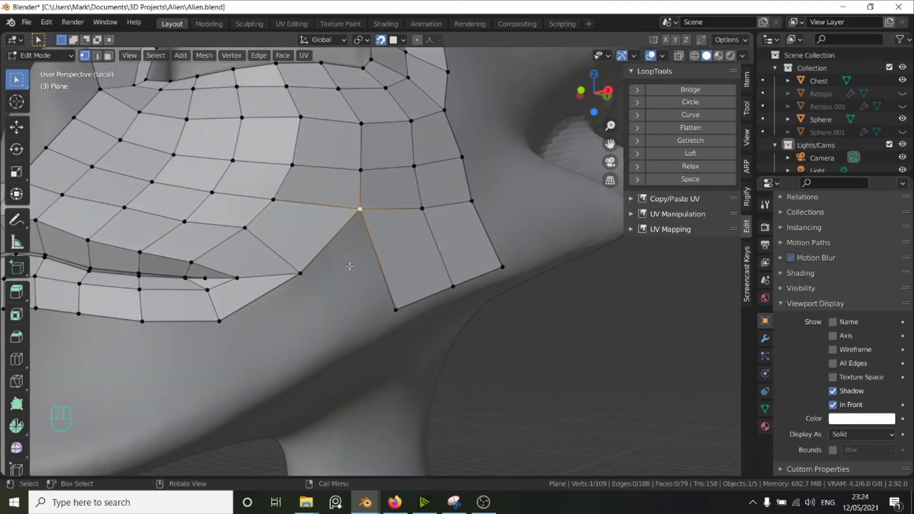
key("f")
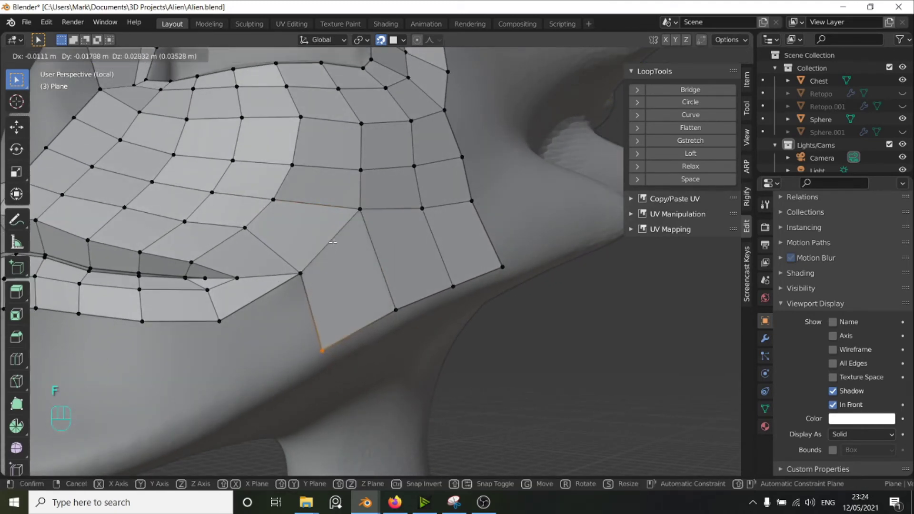
left_click(336, 240)
left_click(300, 273)
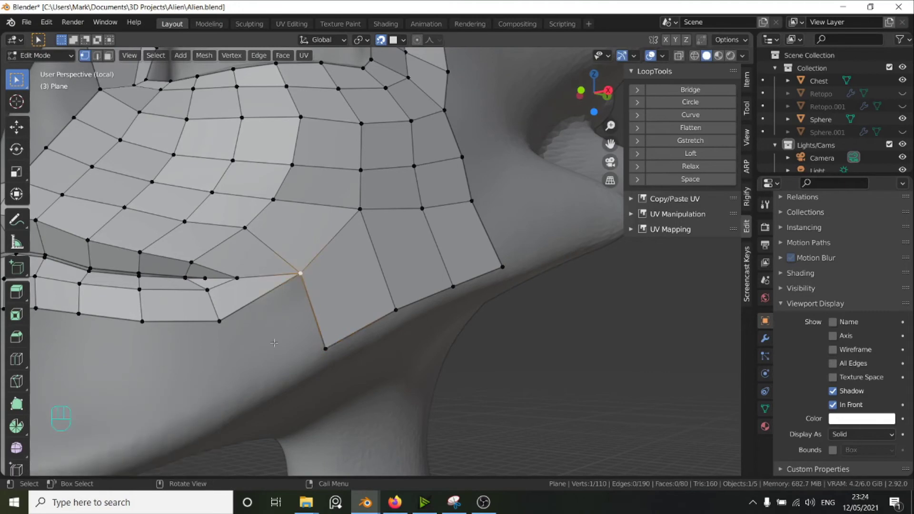
key("f")
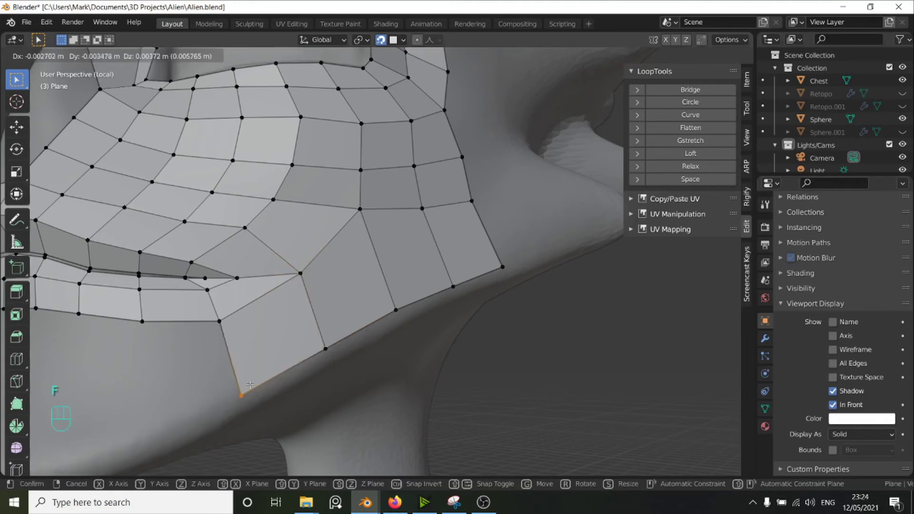
left_click(249, 386)
Continue the jaw strip forward with two more quads under the outer lower lip, placing their lower vertices along the jawline
scroll(254, 335, "down", 4)
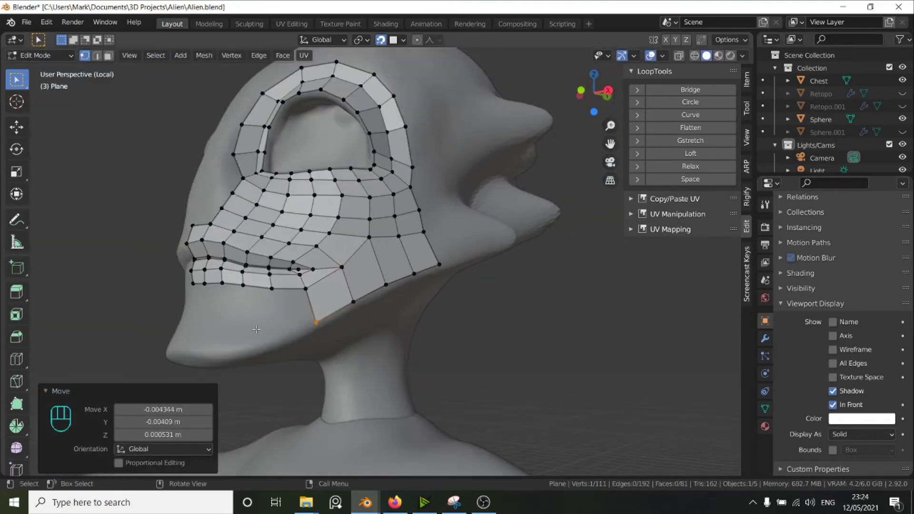
middle_click_drag(255, 334, 271, 333)
scroll(310, 294, "up", 1)
left_click(319, 304)
key("f")
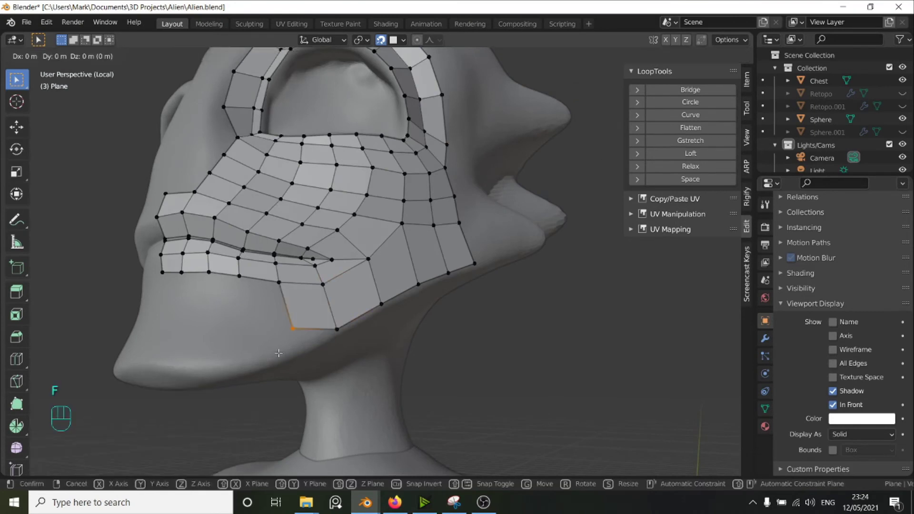
left_click(270, 379)
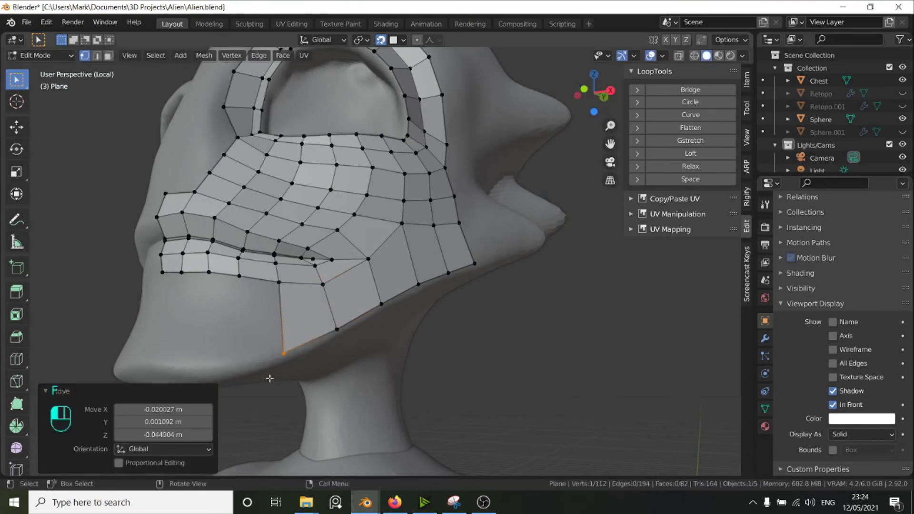
left_click(275, 281)
key("f")
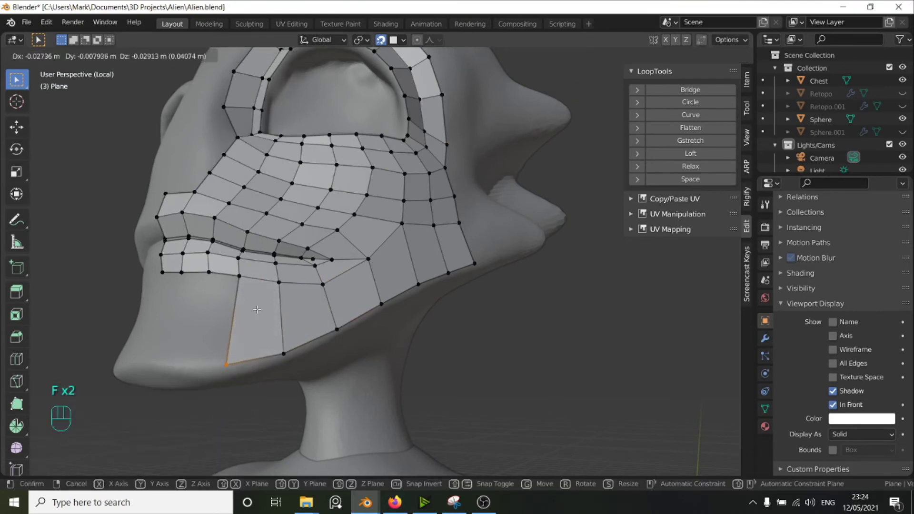
left_click(254, 313)
Complete the jaw strip with three quads between the lower lip and chin, ending at the face's centre line
left_click(240, 276)
key("f")
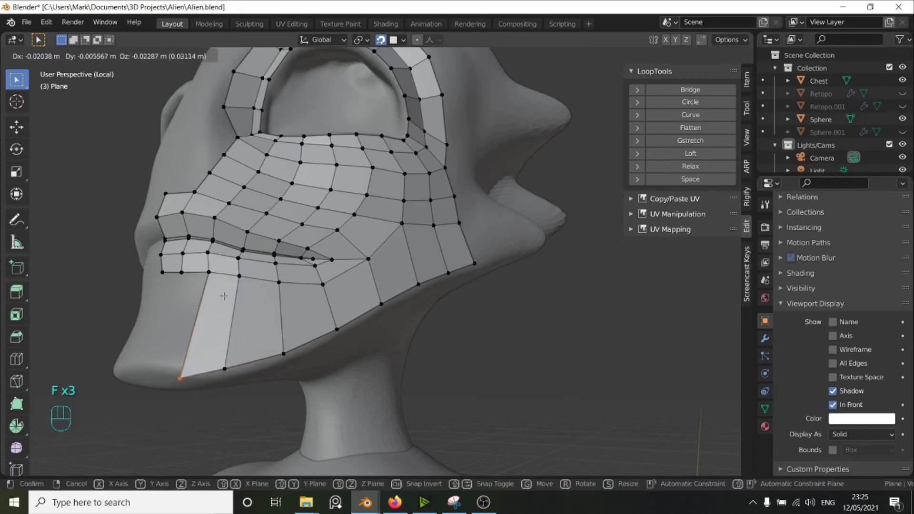
left_click(224, 296)
left_click(208, 273)
middle_click_drag(208, 273, 259, 333)
key("f")
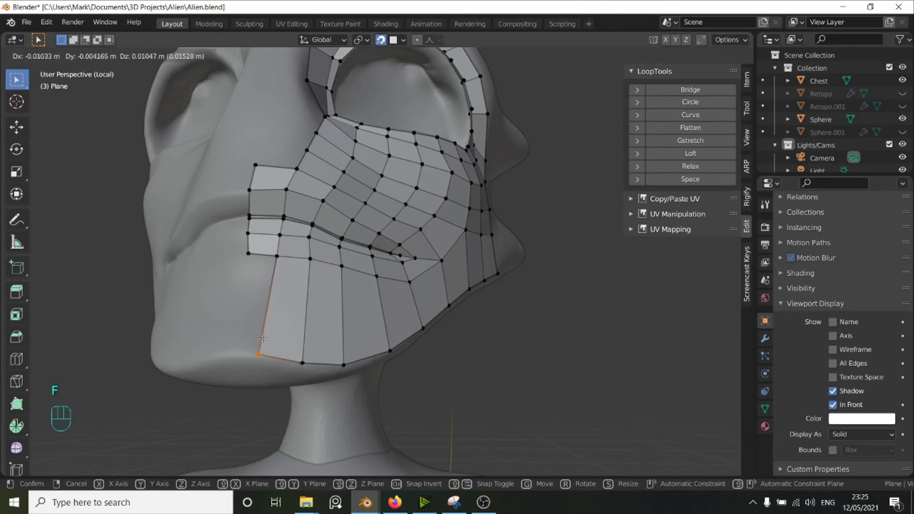
left_click(262, 339)
left_click(274, 258)
key("f")
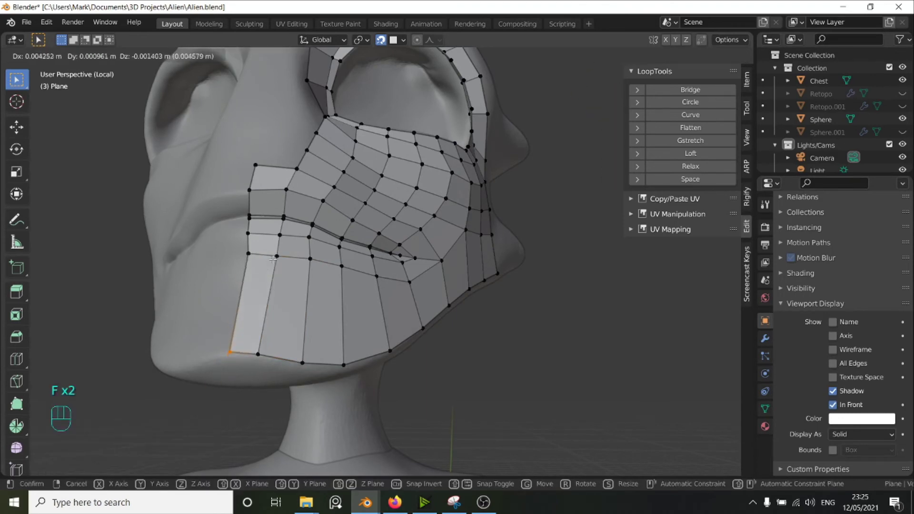
left_click(274, 260)
Add two evenly spaced loop cuts along the full length of the jaw strip, without sliding them
middle_click_drag(407, 274, 386, 274)
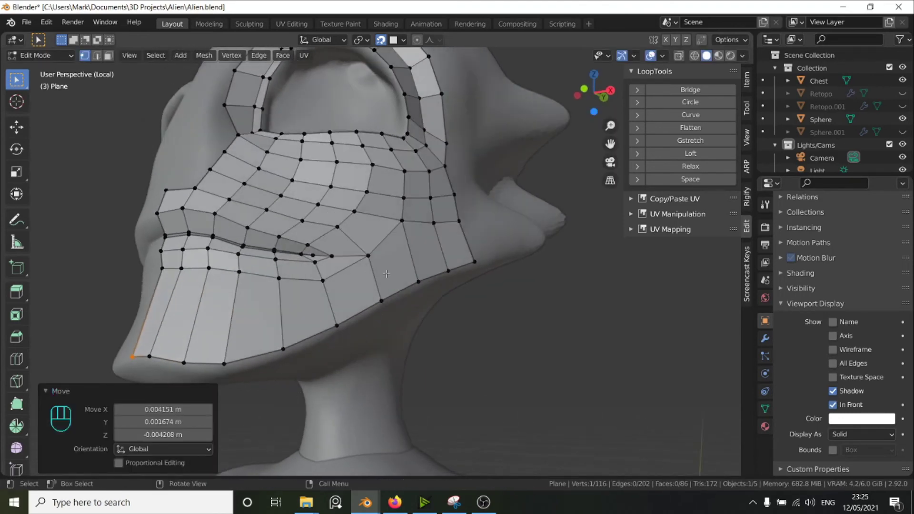
key("ctrl+r")
scroll(406, 258, "up", 1)
left_click(406, 258)
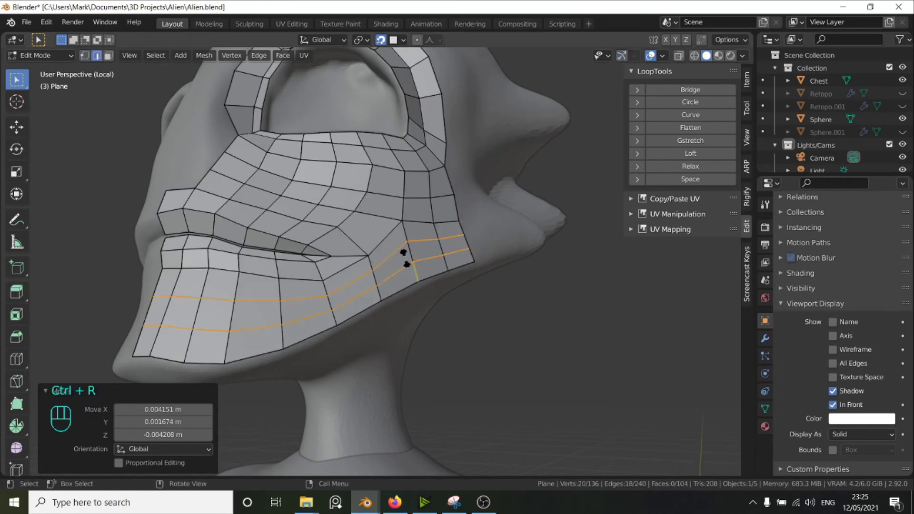
right_click(406, 259)
Extrude the cheek edge below the inner eye corner toward the nose and raise the new face's upper vertex
scroll(413, 255, "down", 3)
mouse_move(414, 255)
middle_mouse_down()
mouse_move(443, 229)
mouse_move(405, 205)
mouse_move(457, 185)
mouse_move(423, 164)
mouse_move(405, 201)
mouse_move(430, 234)
mouse_move(414, 247)
middle_mouse_up()
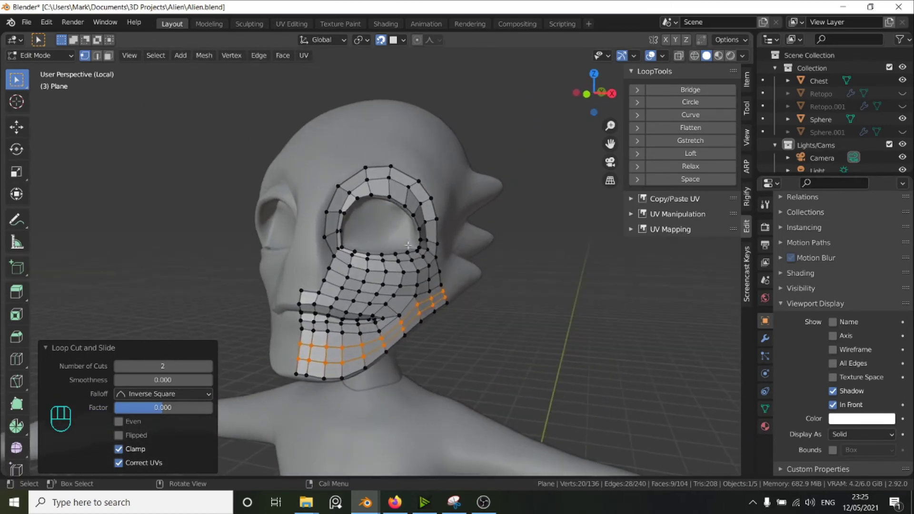
scroll(321, 269, "up", 4)
left_click(289, 250)
left_click(277, 275, "shift")
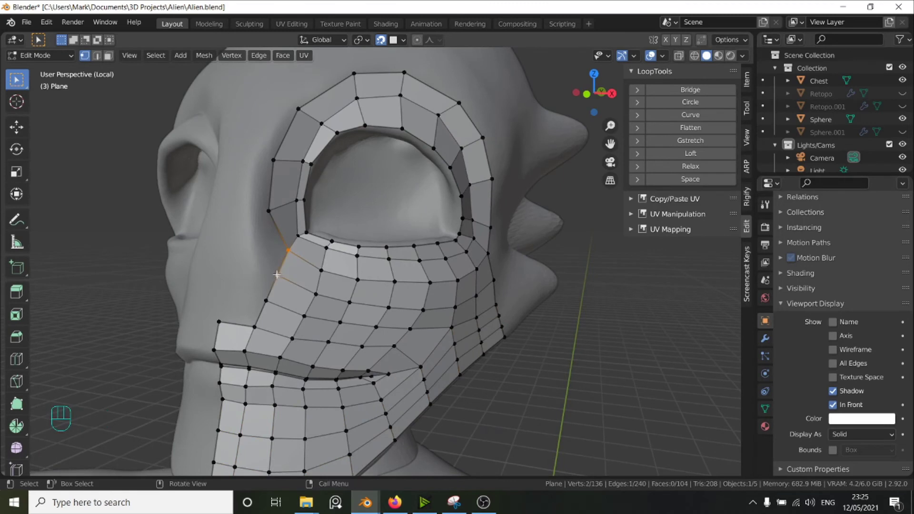
key("e")
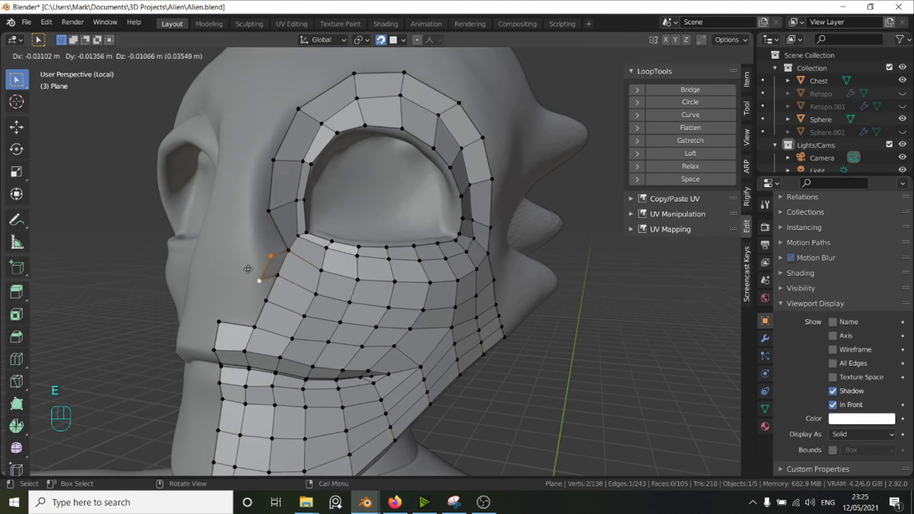
left_click(265, 260)
left_click(268, 257)
key("g")
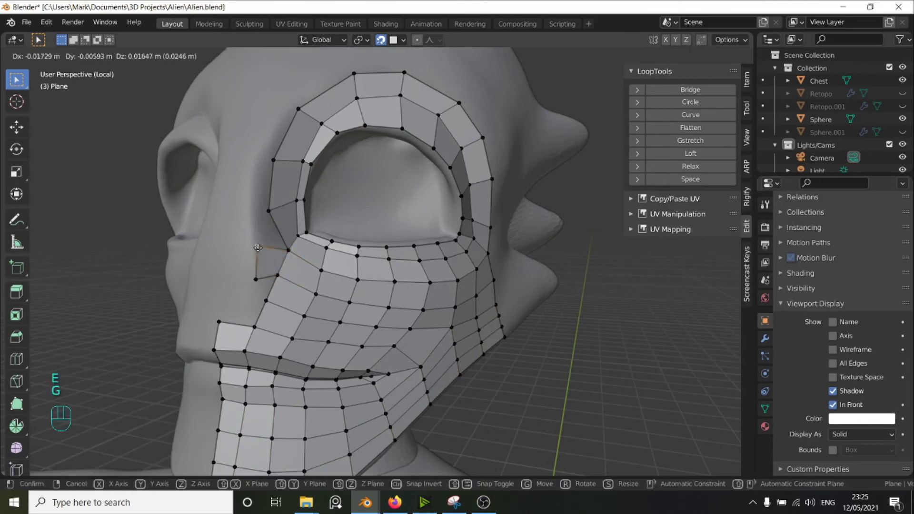
left_click(256, 244)
Fill a quad below the extruded nose-side face and nudge its new lower vertex toward the cheek edge
left_click(272, 285)
key("g")
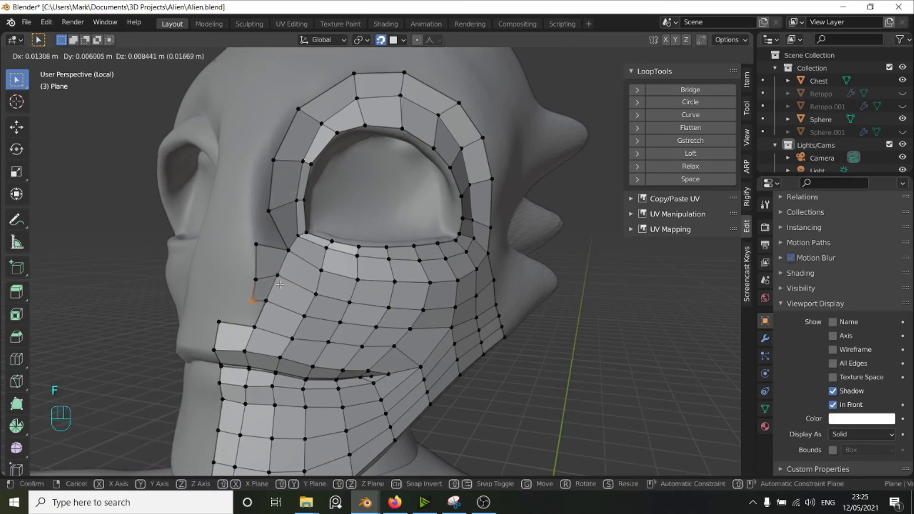
left_click(281, 285)
middle_click_drag(281, 285, 341, 272)
left_click(339, 261, "shift")
left_click(343, 247, "shift")
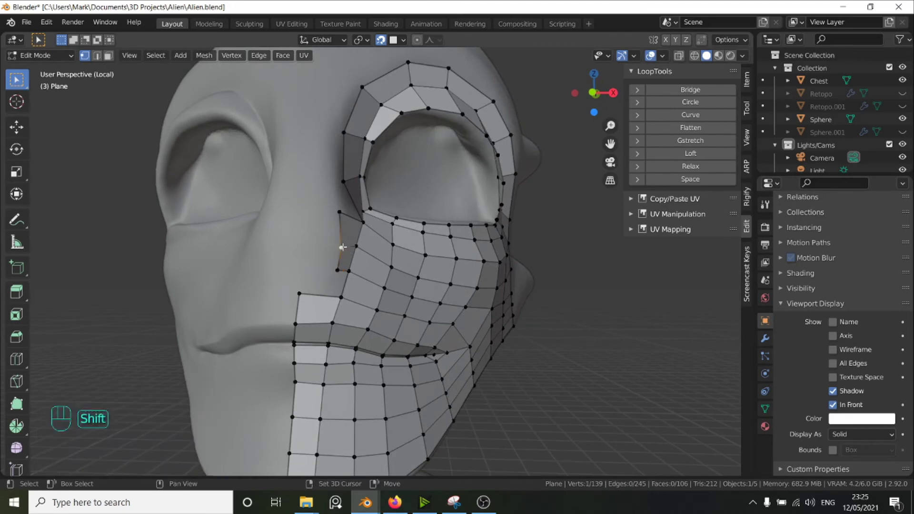
middle_click_drag(337, 268, 275, 296)
Move the cheek vertex at the upper-lip strip's top corner slightly toward the nose
left_click(248, 299)
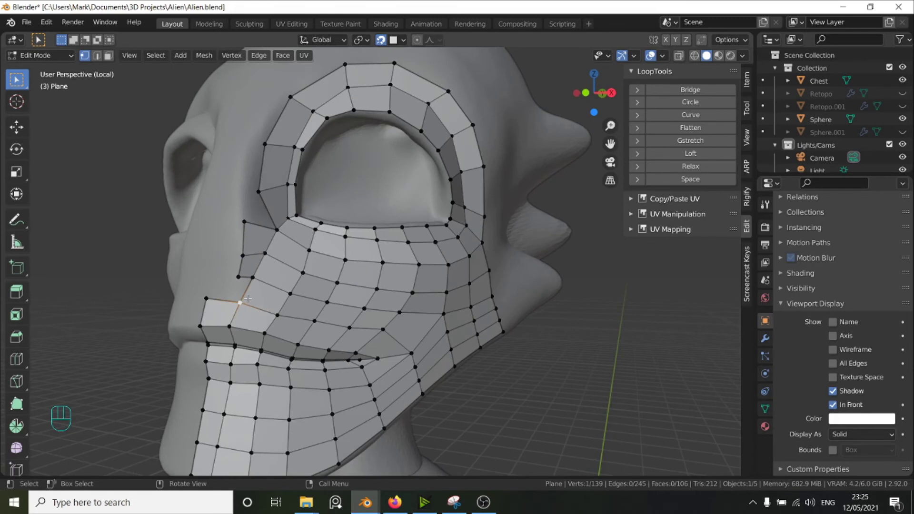
key("g")
left_click(250, 283)
Move the three outer vertices of the nose-side strip toward the nose to widen its two quads
key("g")
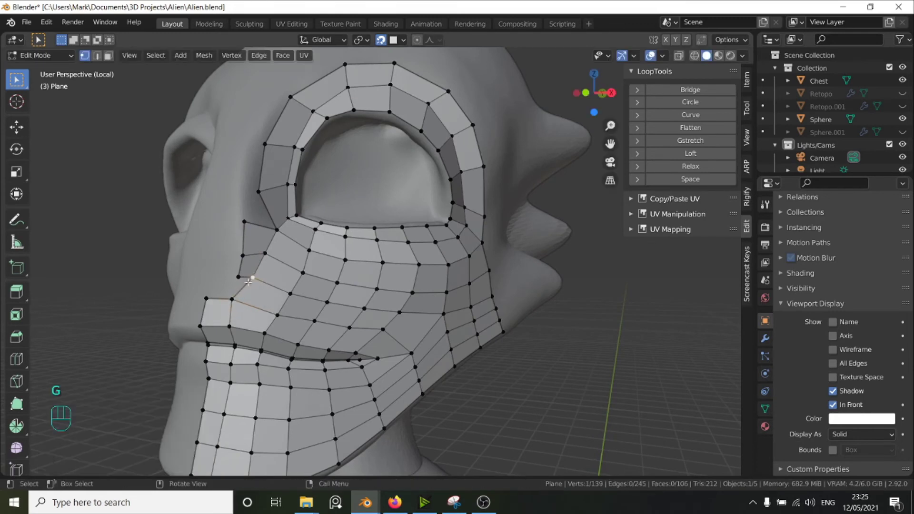
key("g")
left_click(238, 265)
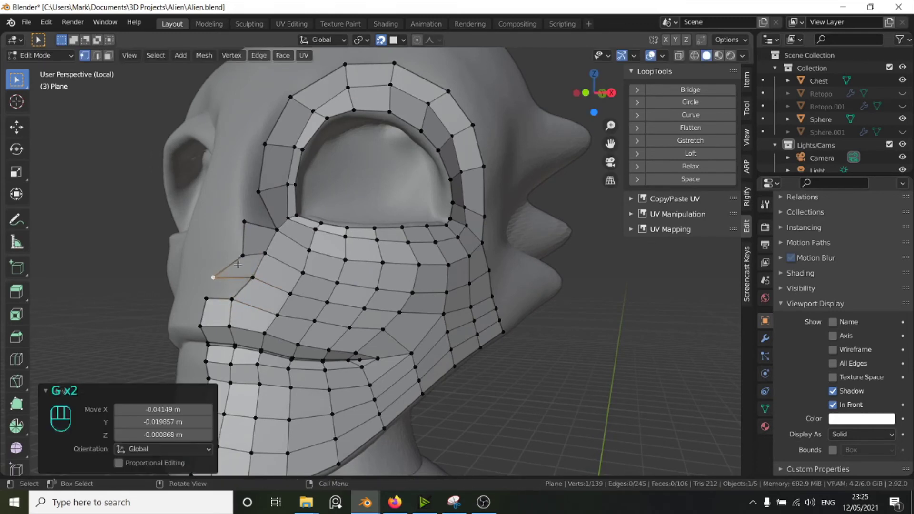
key("g")
left_click(247, 221)
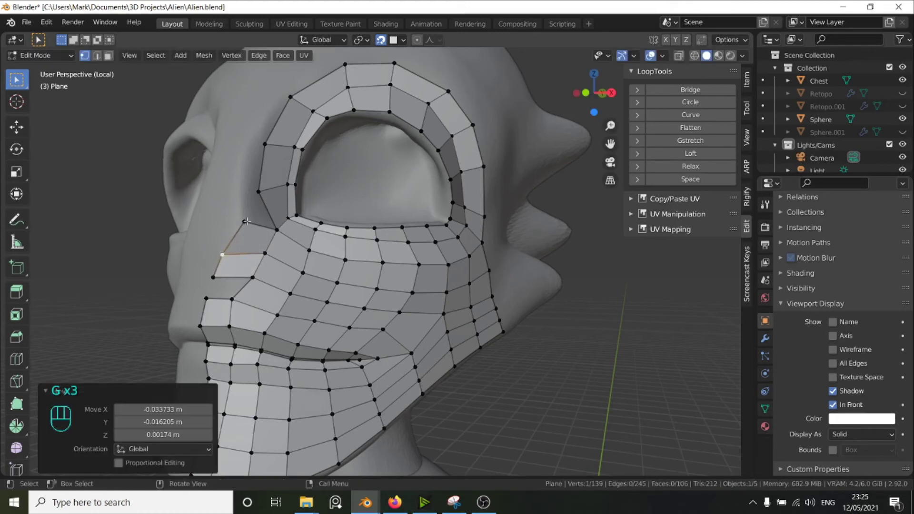
key("g")
left_click(243, 188)
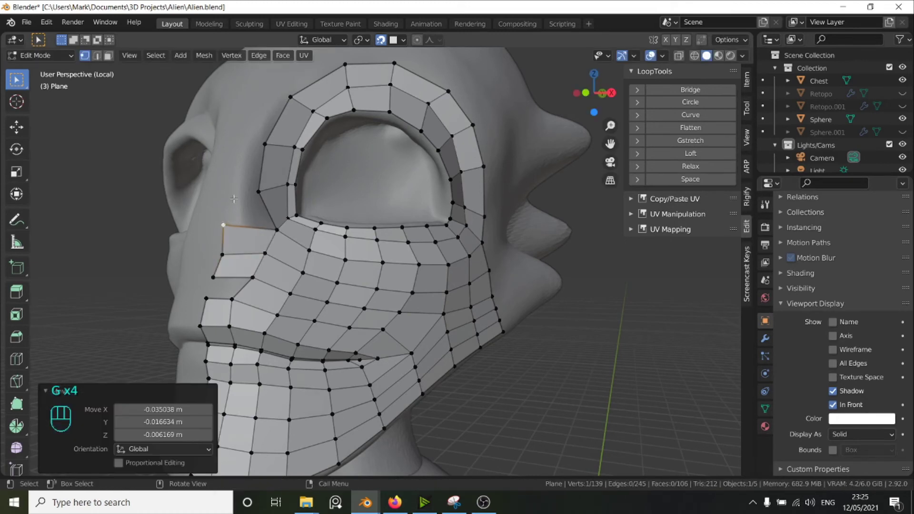
left_click(234, 258)
key("g")
left_click(233, 258)
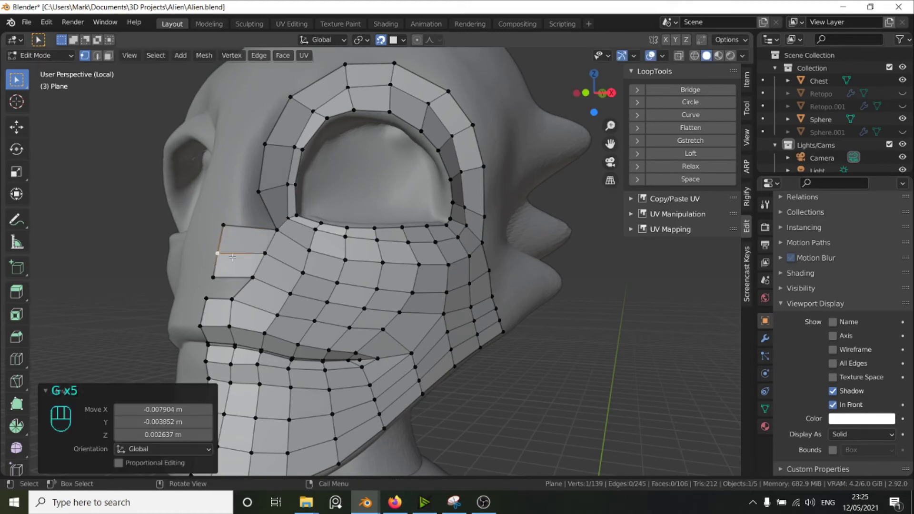
Shift the two lower inner vertices of the nose-side strip toward the nose to narrow its faces
left_click(253, 277)
key("g")
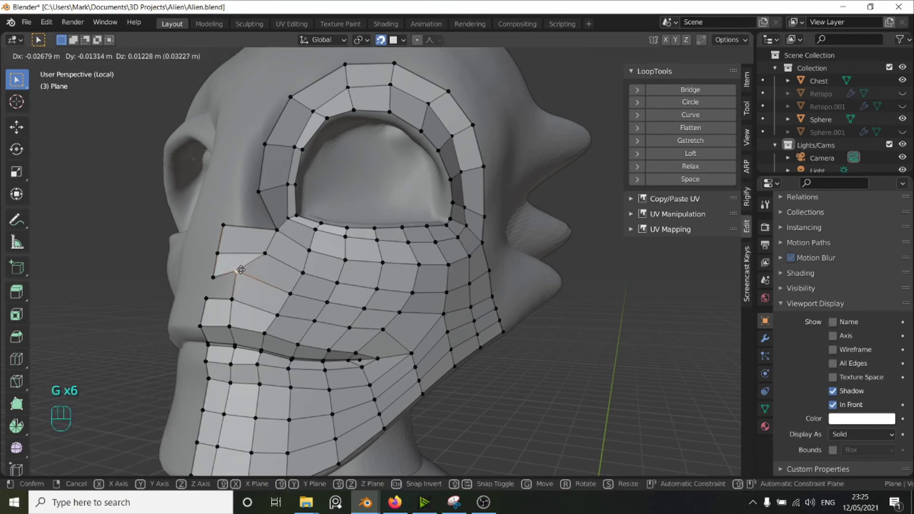
left_click(237, 275)
left_click(264, 253)
key("g")
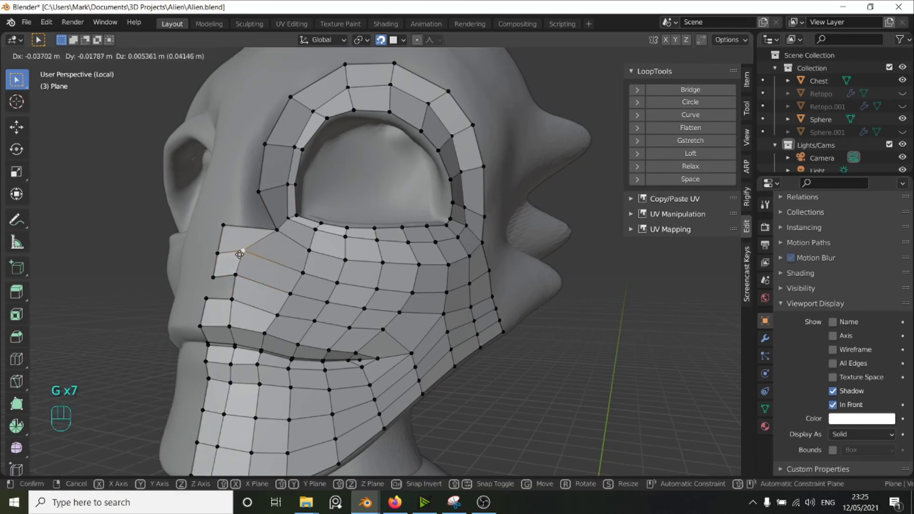
left_click(238, 257)
Rip the shared vertex below the inner eye corner twice, detaching the nose quad and moving its upper corner toward the nose
scroll(265, 242, "up", 1)
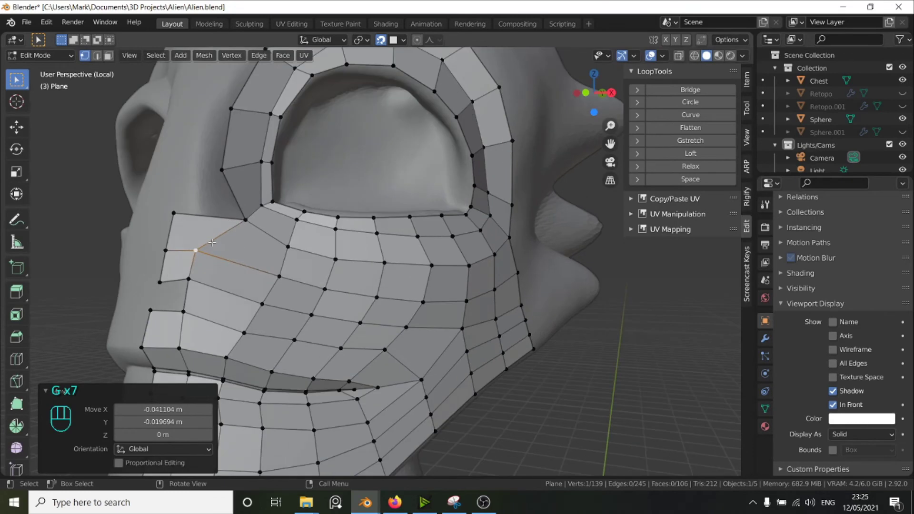
left_click(243, 219)
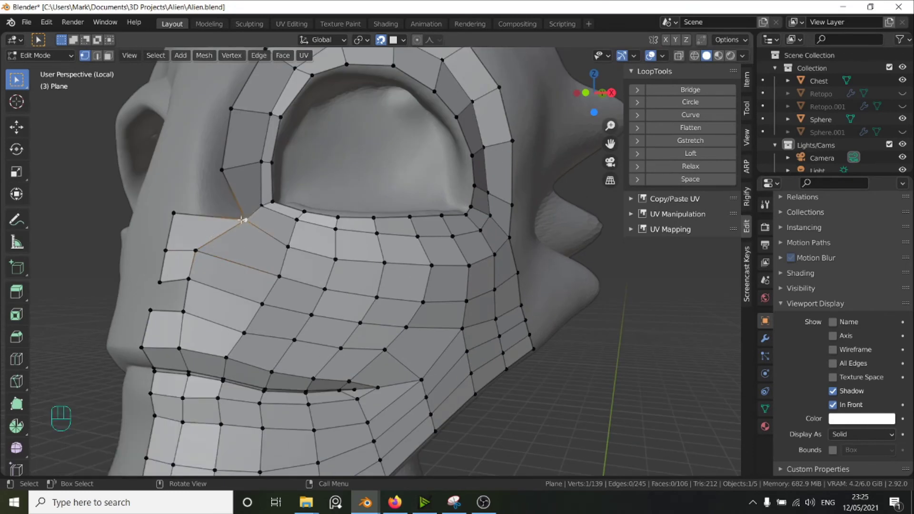
scroll(228, 223, "up", 2)
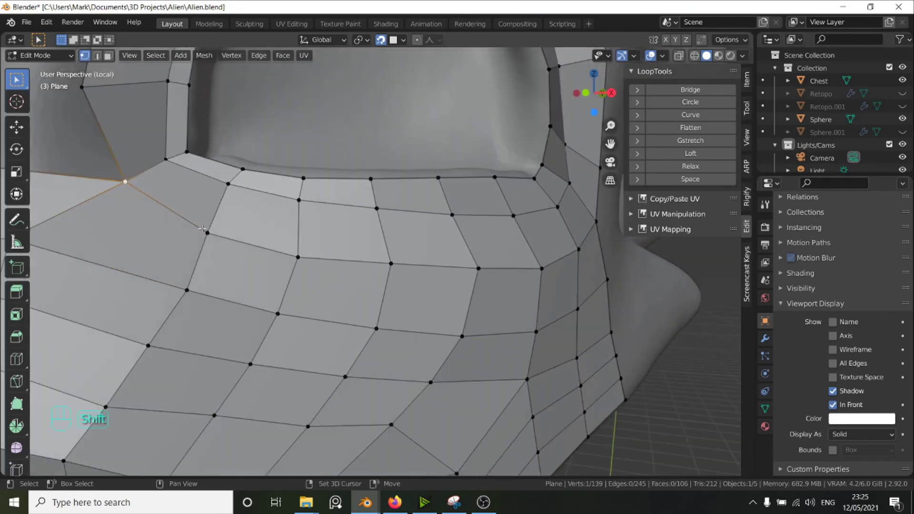
middle_click_drag(226, 221, 343, 234, "shift")
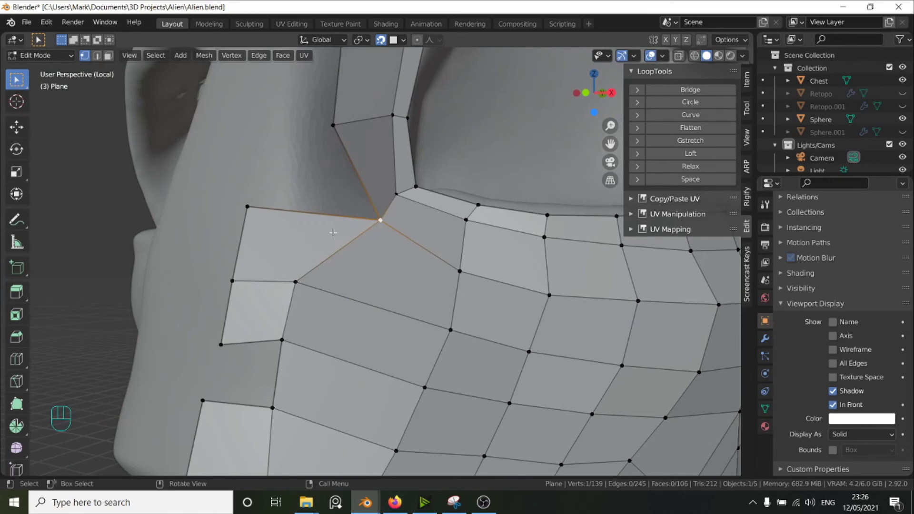
key("v")
left_click(314, 231)
key("v")
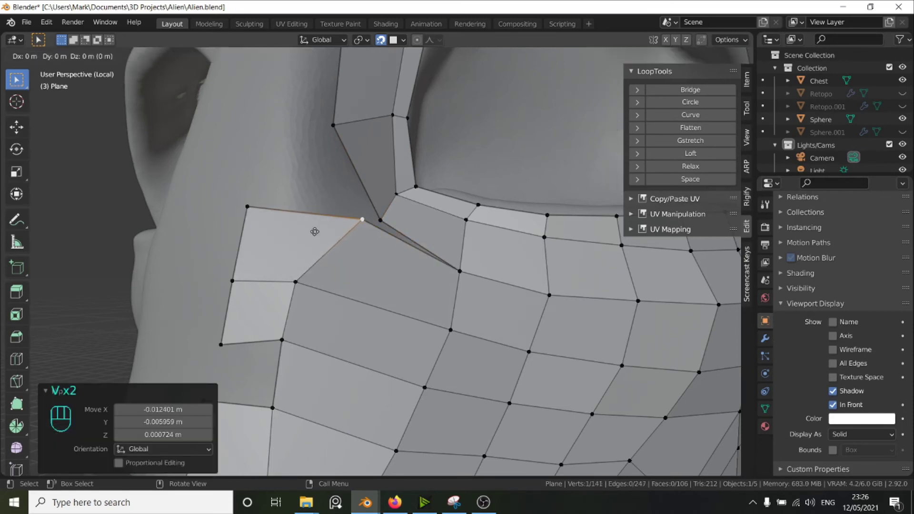
left_click(244, 218)
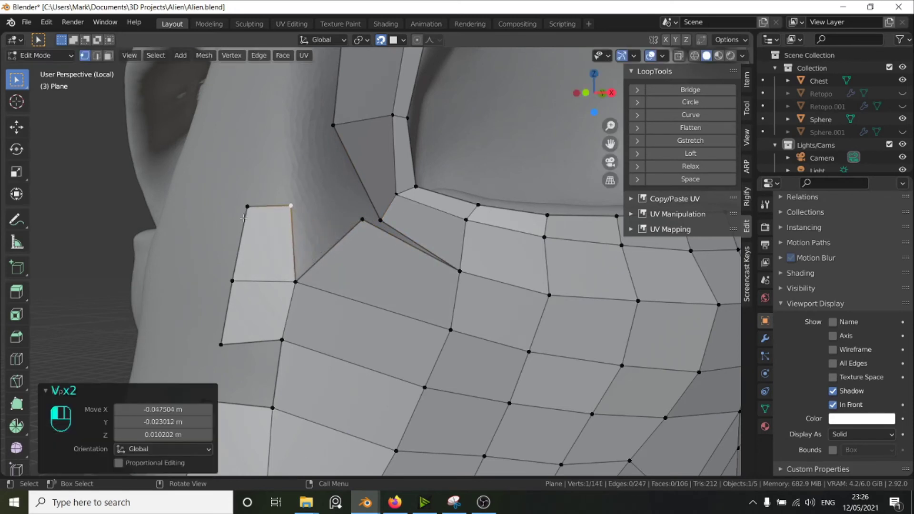
Merge the detached nose quad's upper corner into the neighbouring vertex below the inner eye corner, using At Last
left_click(362, 219)
left_click(381, 221, "shift")
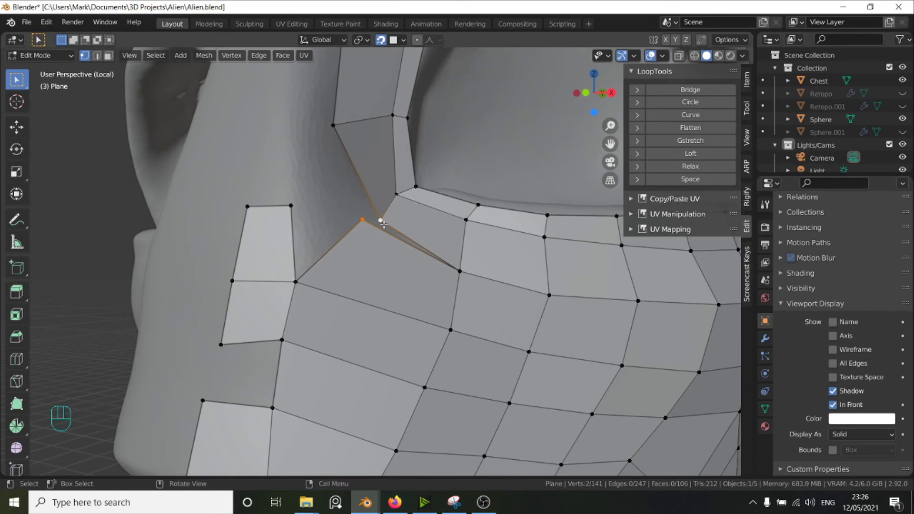
key("m")
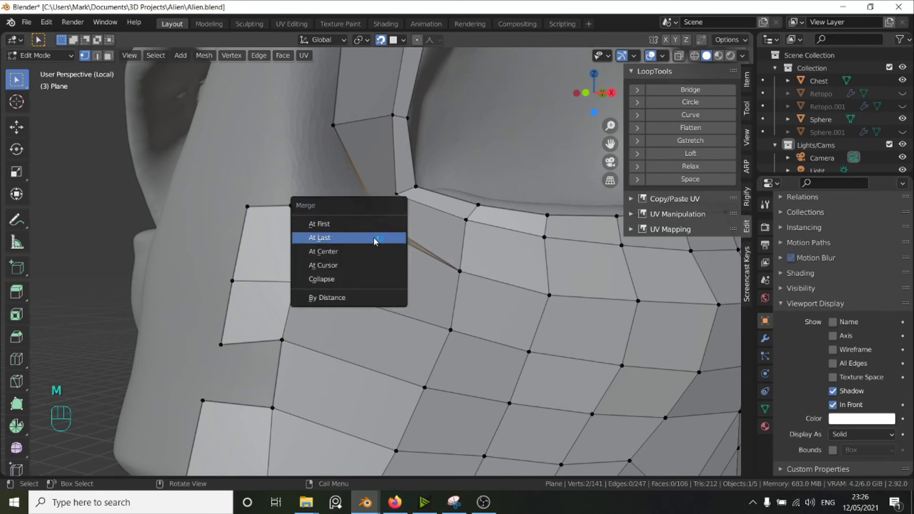
left_click(375, 241)
Nudge the two lower inner vertices of the nose-side strip slightly away from the nose to even out the adjoining faces
scroll(395, 233, "down", 4)
middle_click_drag(365, 252, 306, 261)
scroll(355, 256, "up", 2)
left_click(347, 256)
key("g")
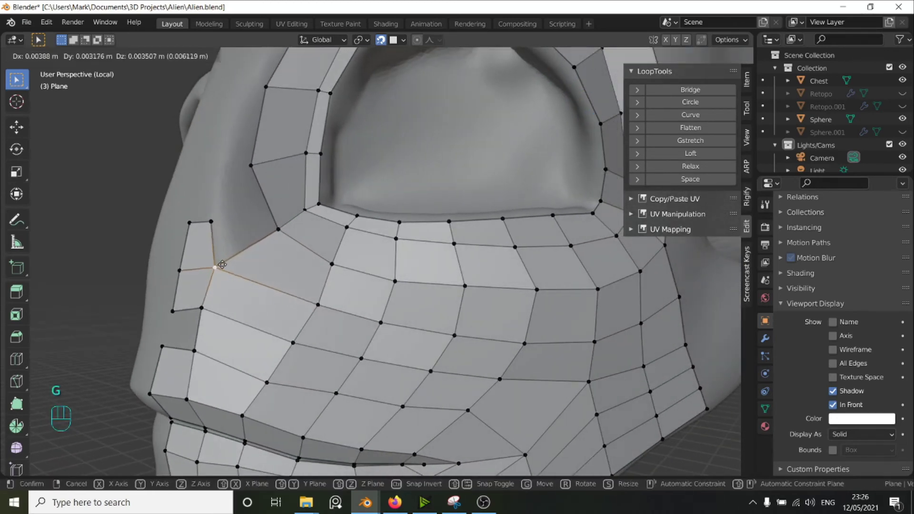
left_click(221, 262)
left_click(209, 312)
key("g")
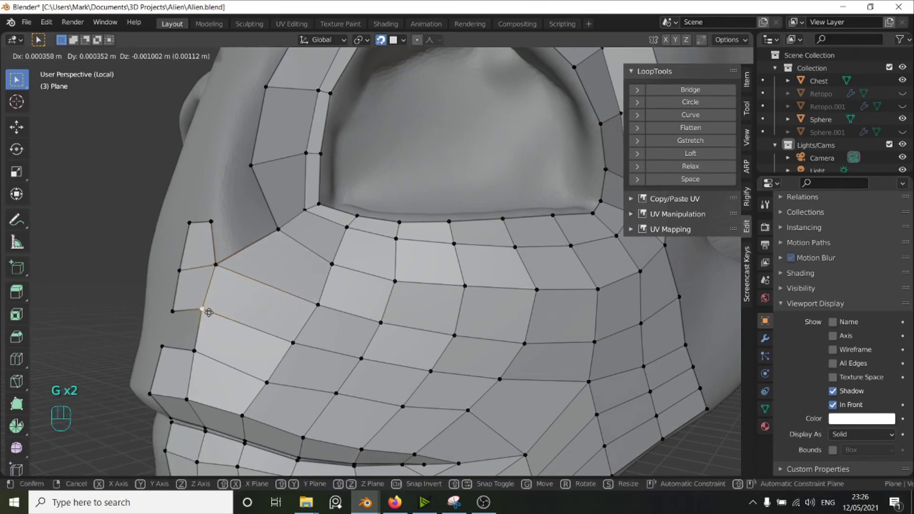
left_click(211, 313)
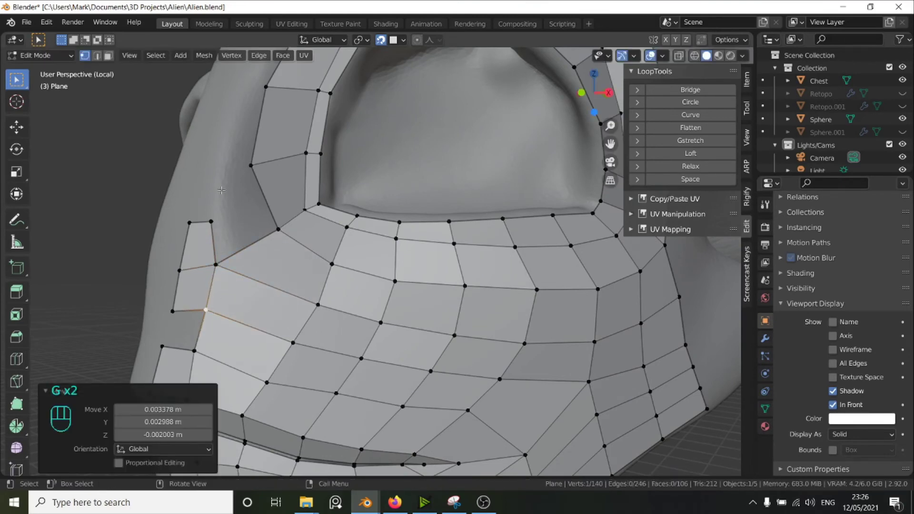
Raise the two top vertices of the nose-side strip to lengthen its upper quad along the nose
middle_click_drag(231, 256, 343, 278)
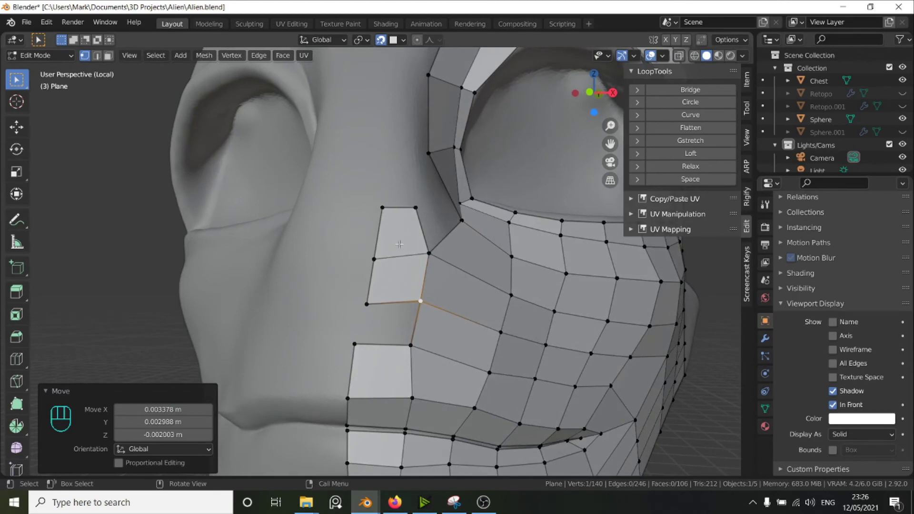
left_click(412, 206)
middle_click_drag(412, 206, 330, 266)
key("g")
left_click(354, 256)
left_click(330, 266, "shift")
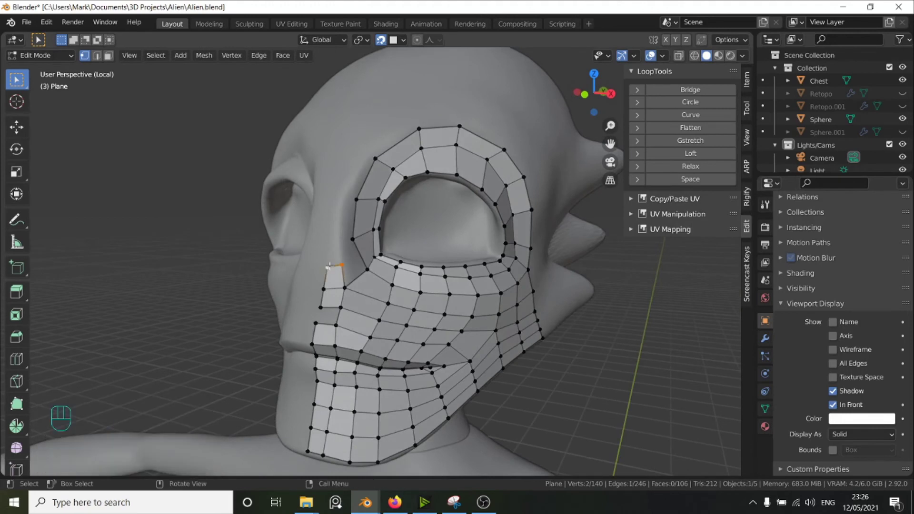
key("g")
left_click(328, 256)
left_click(345, 256)
key("g")
left_click(344, 257)
Fill the gap between the nose-side strip's upper quad and the inner corner of the eye loop with a face
left_click(347, 288)
left_click(371, 269, "shift")
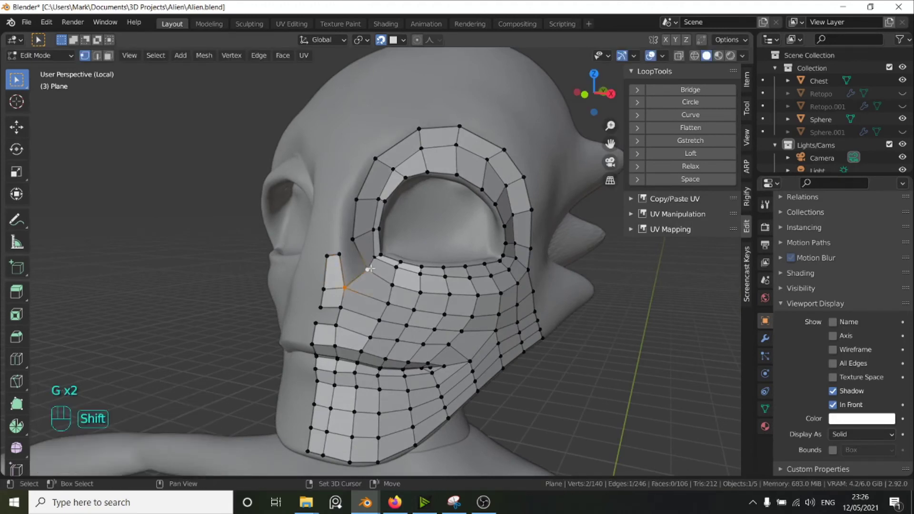
key("f")
scroll(370, 269, "down", 4)
middle_click_drag(370, 269, 419, 237)
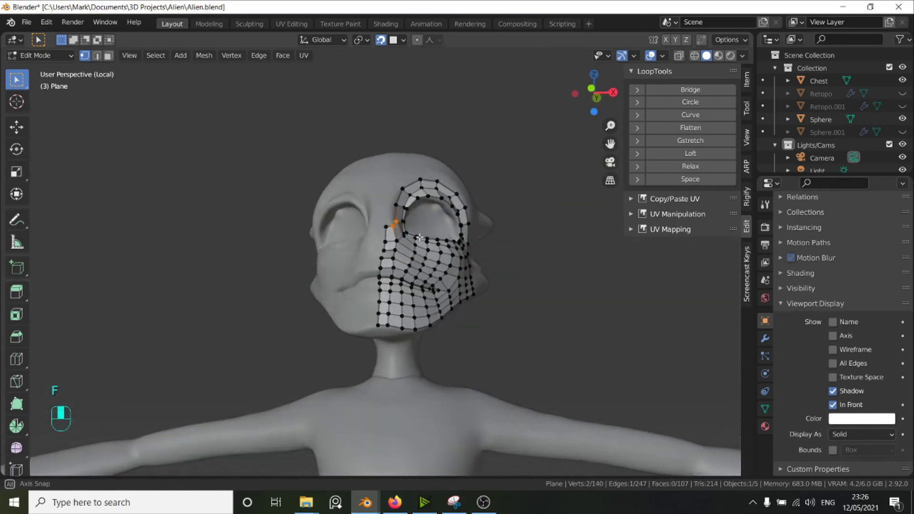
Fill the gap between the bottom of the nose-side strip and the upper-lip strip with a face
scroll(419, 238, "up", 5)
left_click(397, 300)
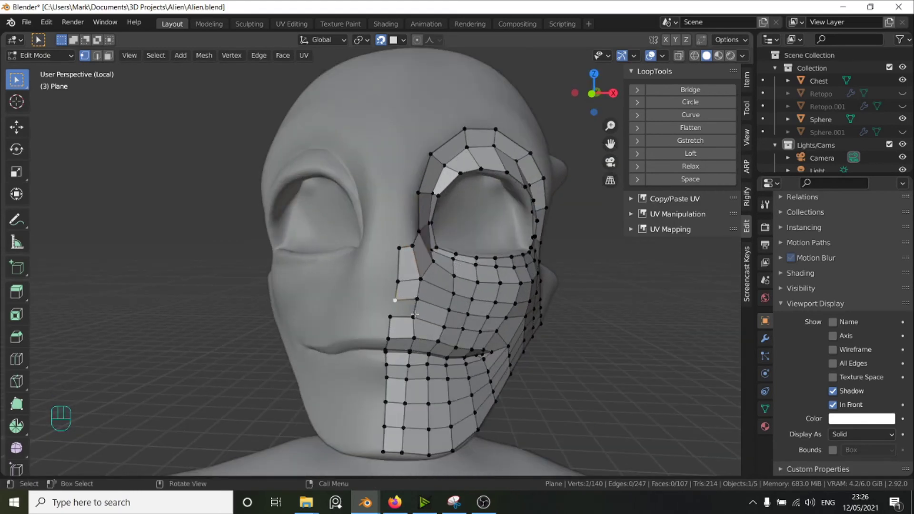
left_click(392, 316, "shift")
key("f")
Select the mesh's whole centre-line border from nose to chin and snap the 3D cursor to the world origin
scroll(417, 288, "down", 3)
left_click(387, 290, "alt")
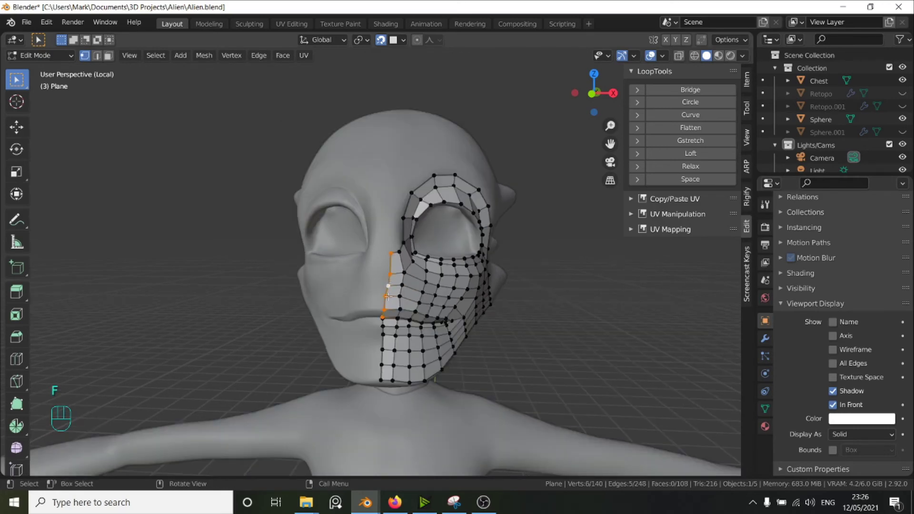
left_click(382, 352, "alt+shift")
middle_click_drag(381, 352, 423, 334)
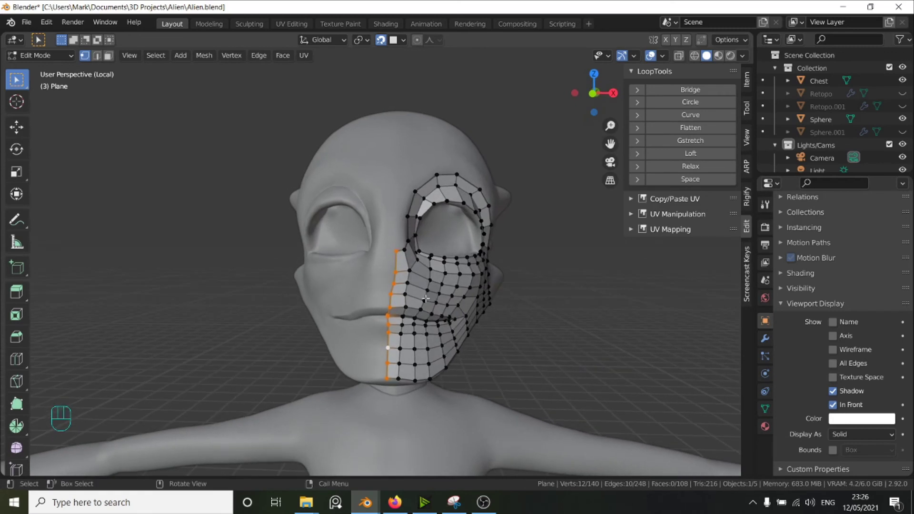
key("shift")
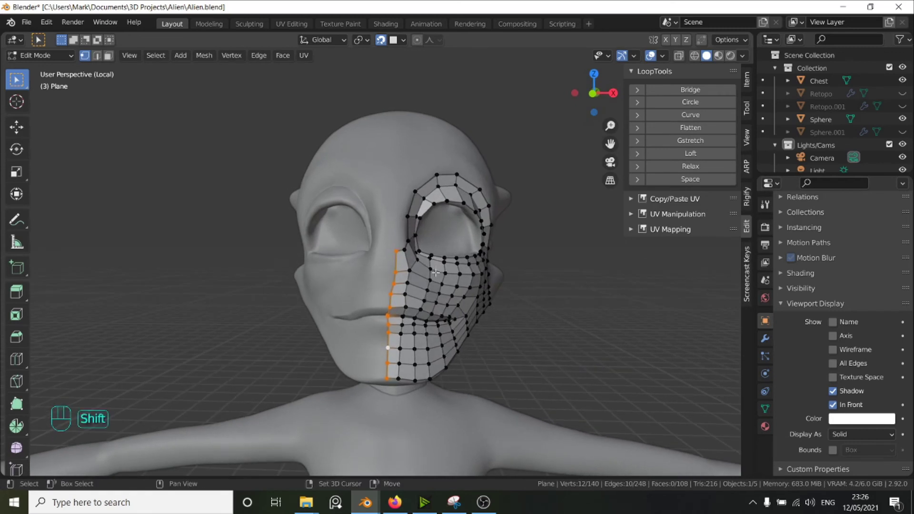
key("shift+s")
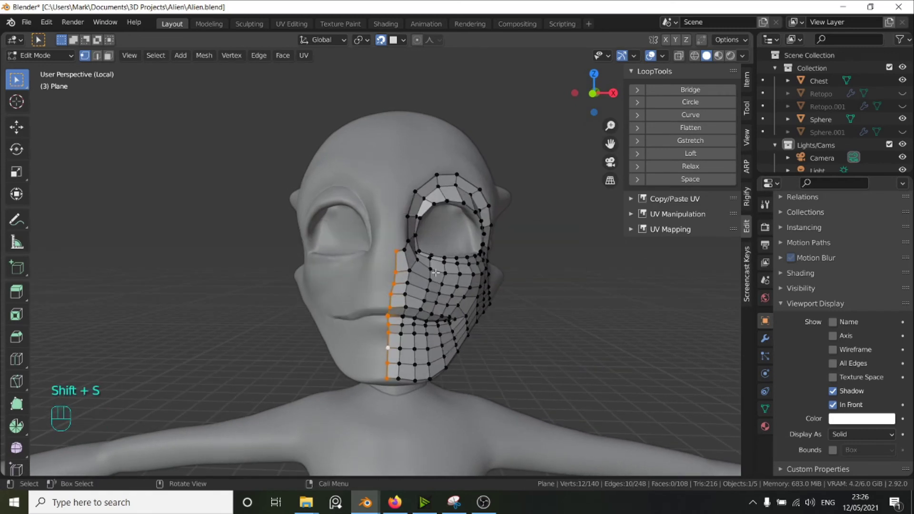
key("shift+s")
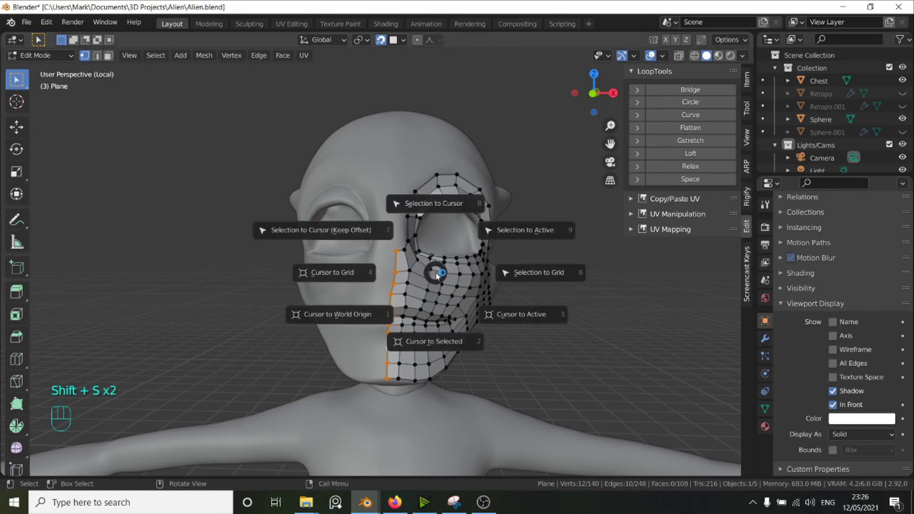
left_click(350, 315)
scroll(412, 294, "down", 8)
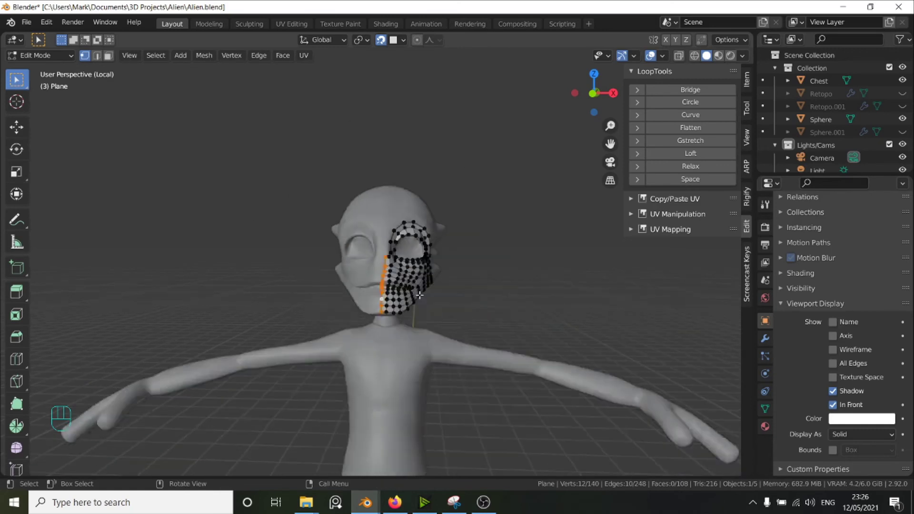
middle_click_drag(411, 293, 410, 273, "shift")
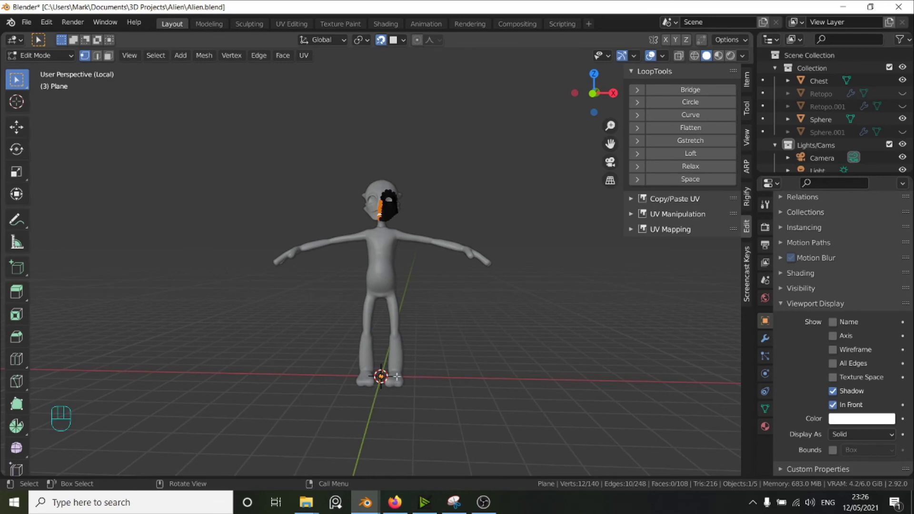
scroll(385, 354, "up", 8)
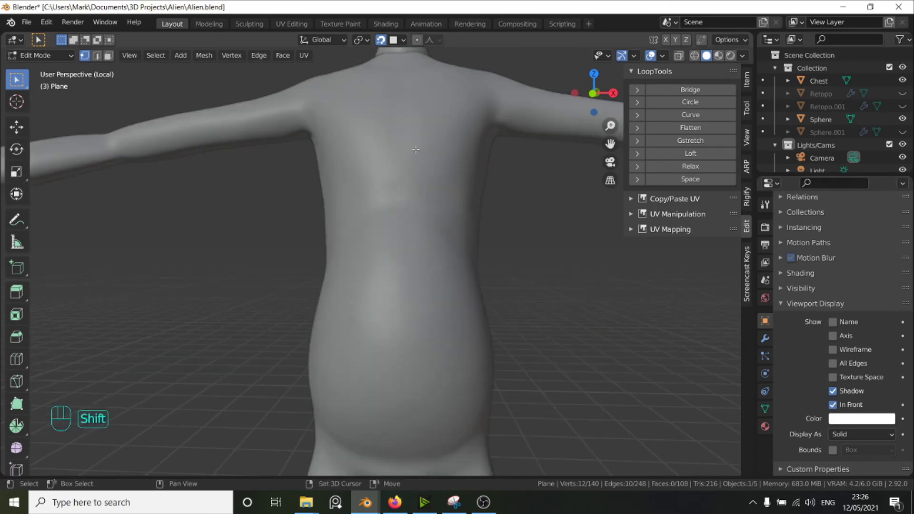
middle_click_drag(400, 175, 431, 256, "shift")
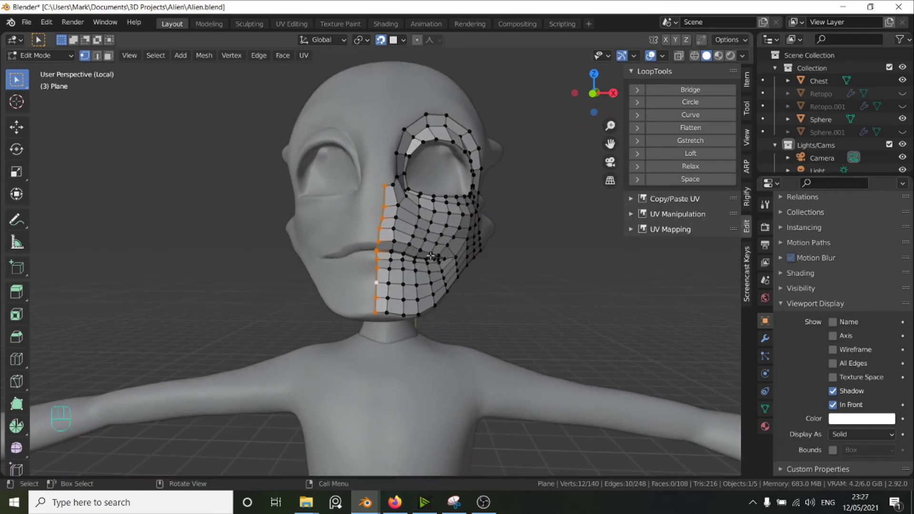
key("s")
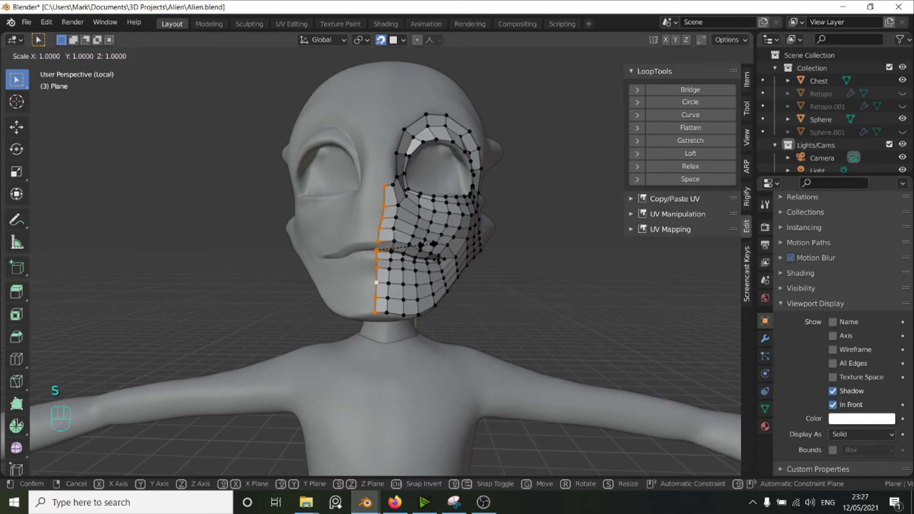
key("x")
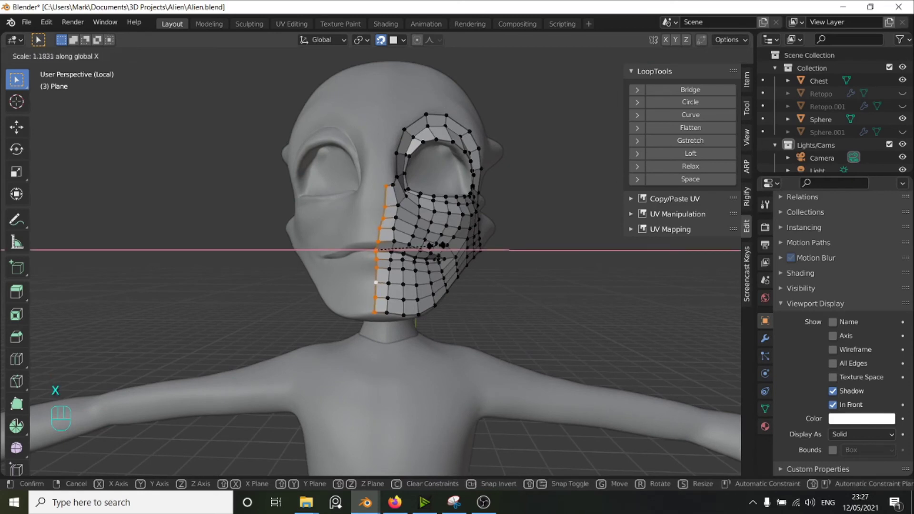
key("0")
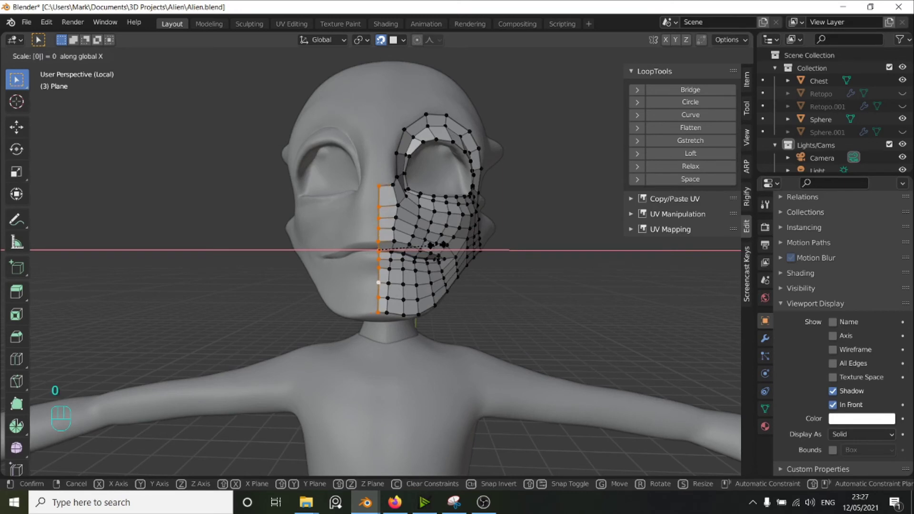
right_click(437, 245)
Set the pivot point to the 3D cursor and scale the selected centre-line vertices to 0 along X
key("period")
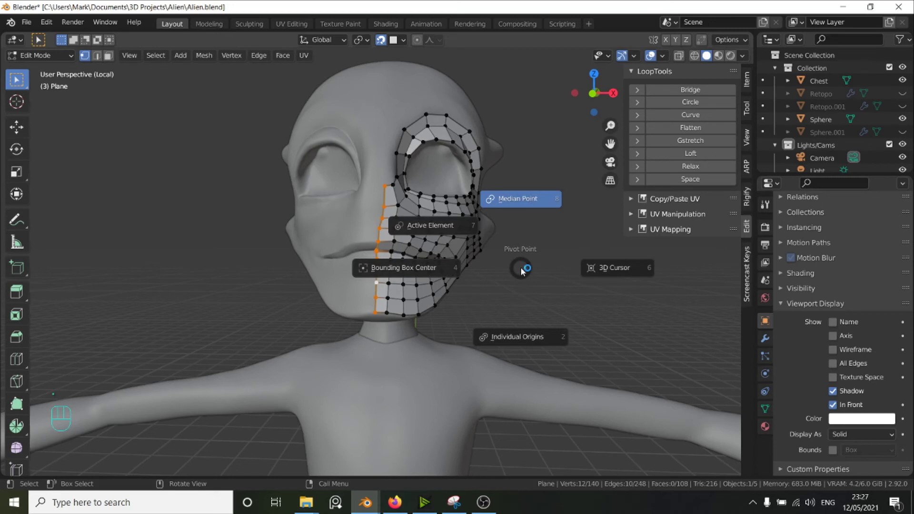
left_click(521, 268)
key("period")
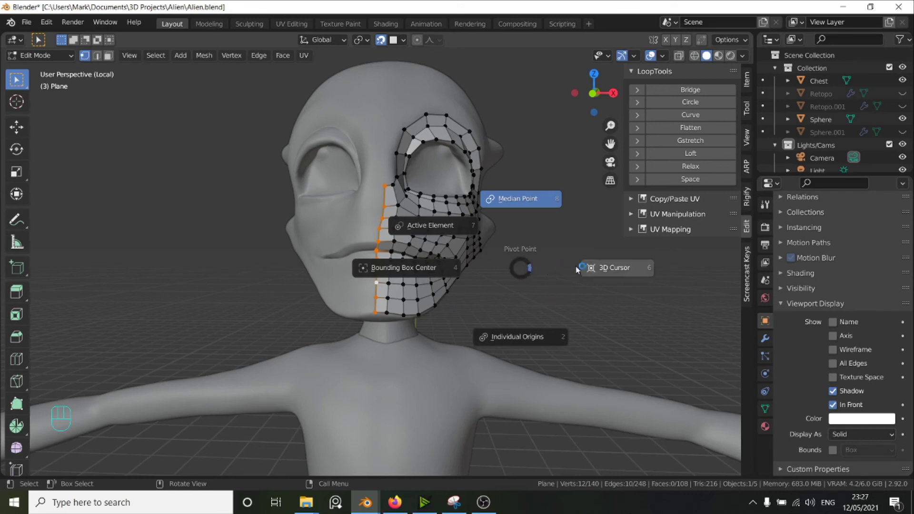
left_click(617, 268)
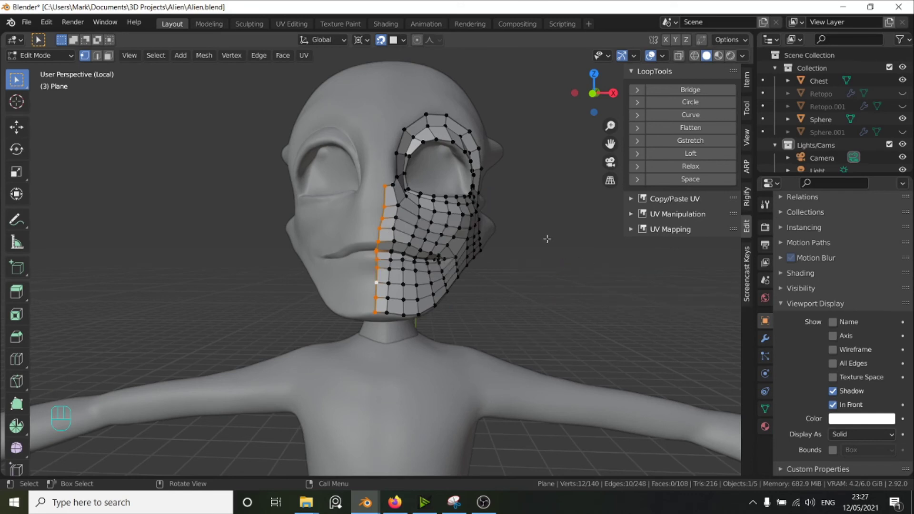
key("s")
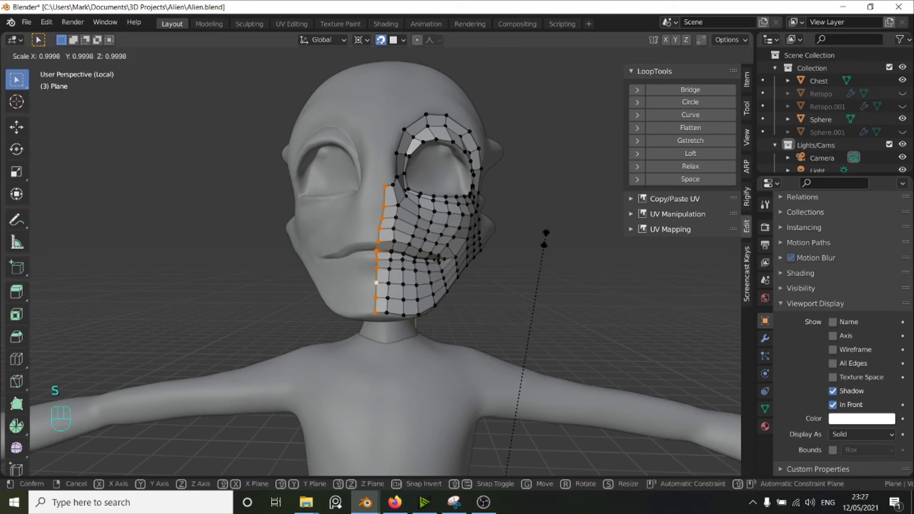
type("x")
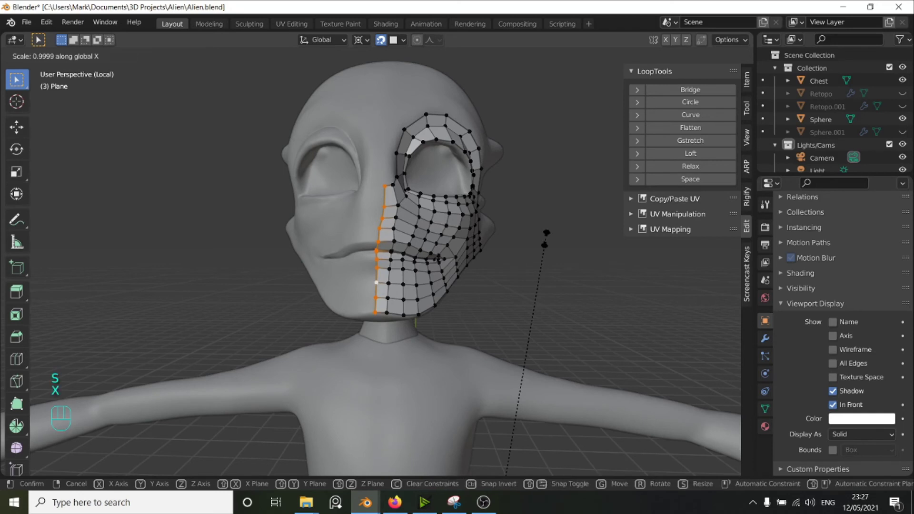
type("0")
left_click(545, 241)
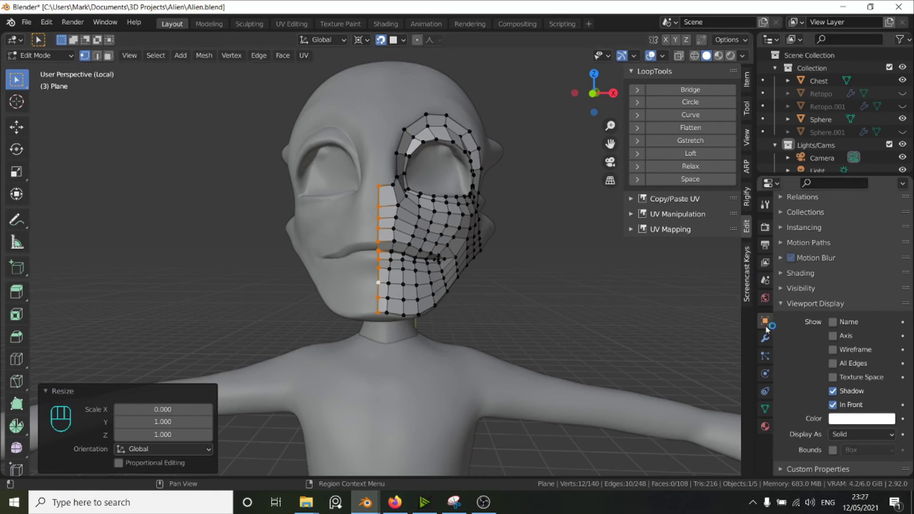
Add a Shrinkwrap modifier to the face mesh with Sphere as its target and toggle its on-cage display
middle_click_drag(453, 229, 477, 240)
scroll(477, 239, "up", 8)
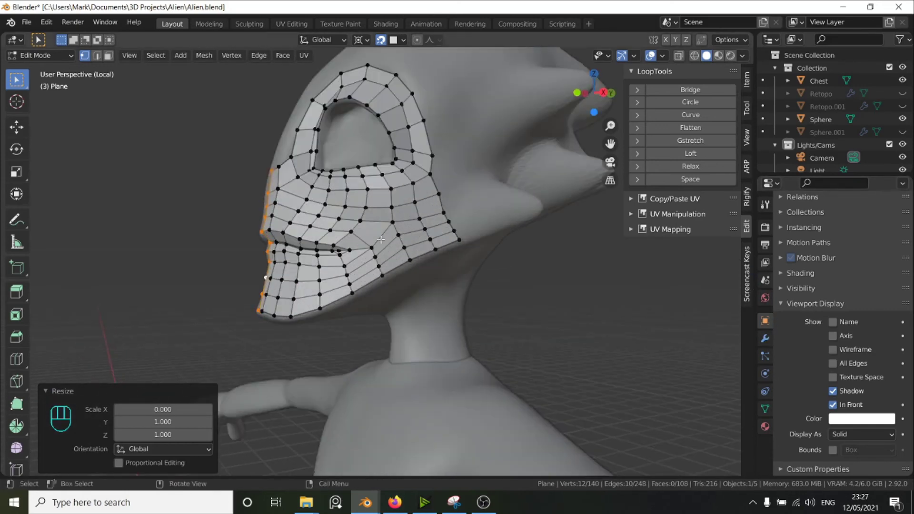
middle_click_drag(376, 227, 504, 227, "shift")
scroll(494, 212, "down", 4)
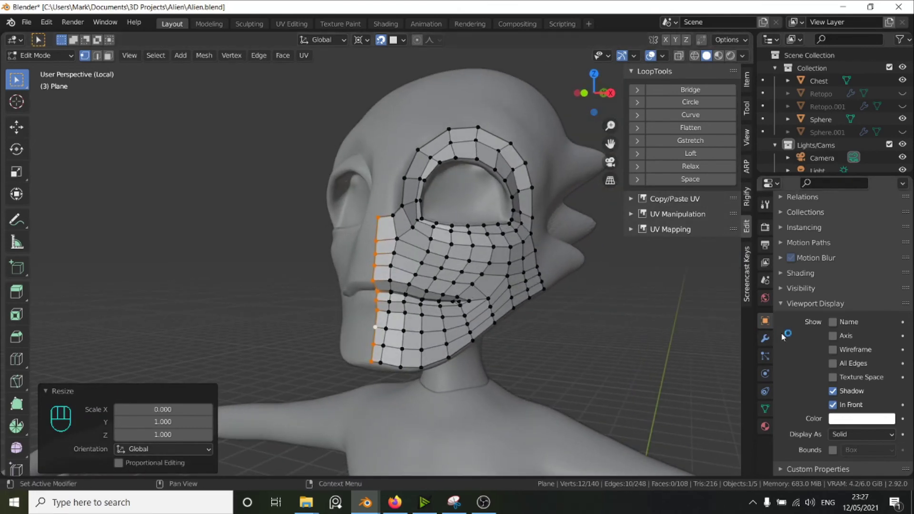
left_click(766, 339)
left_click(850, 226)
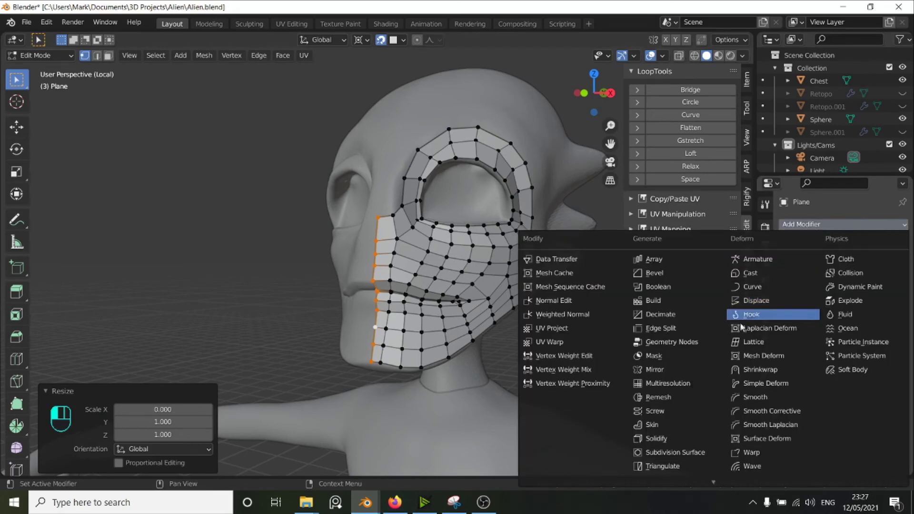
left_click(762, 371)
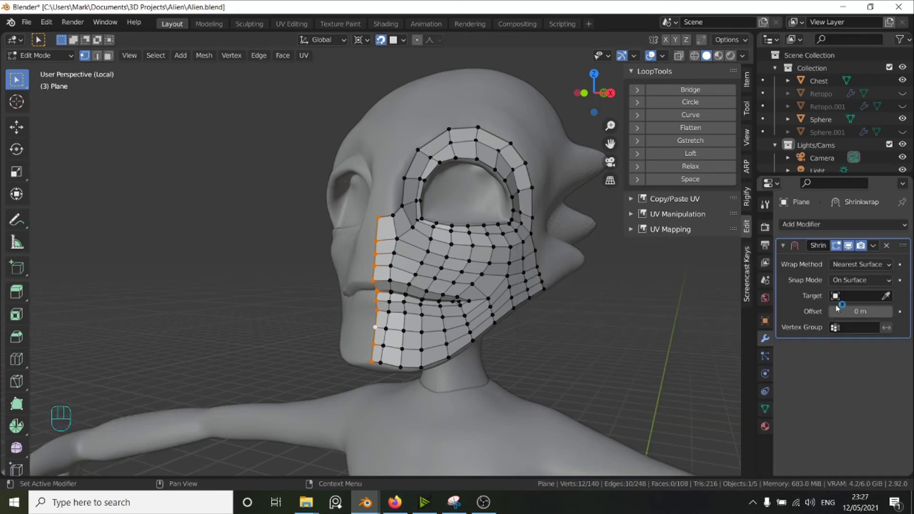
left_click(887, 297)
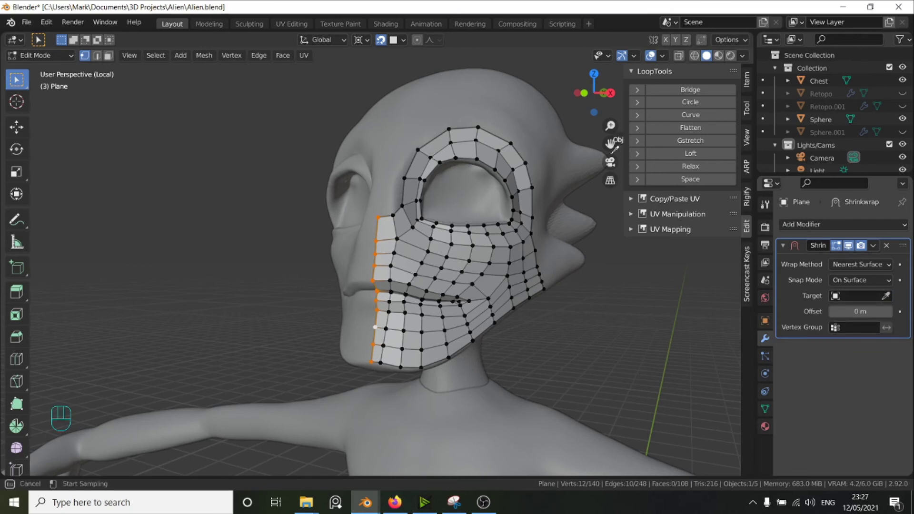
left_click(505, 112)
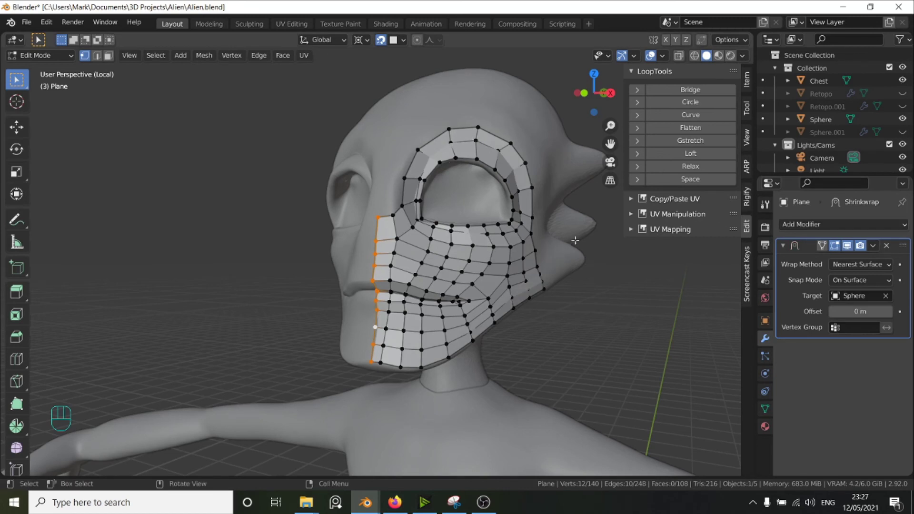
left_click(822, 246)
Add a Mirror modifier along X to the face mesh and turn on its clipping
left_click(850, 225)
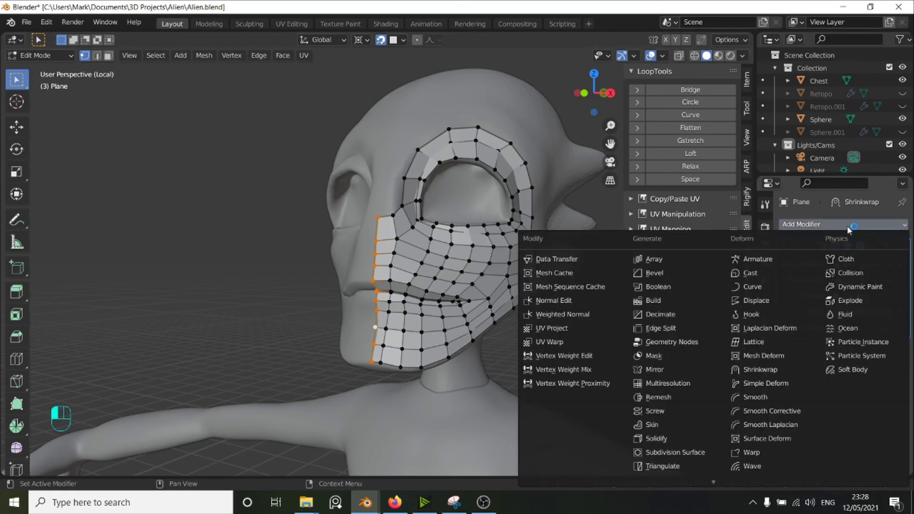
left_click(666, 369)
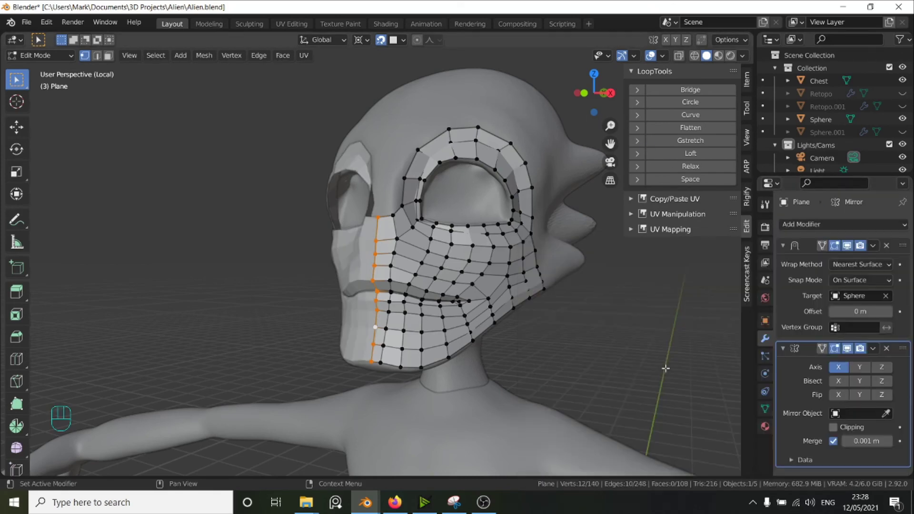
left_click(841, 427)
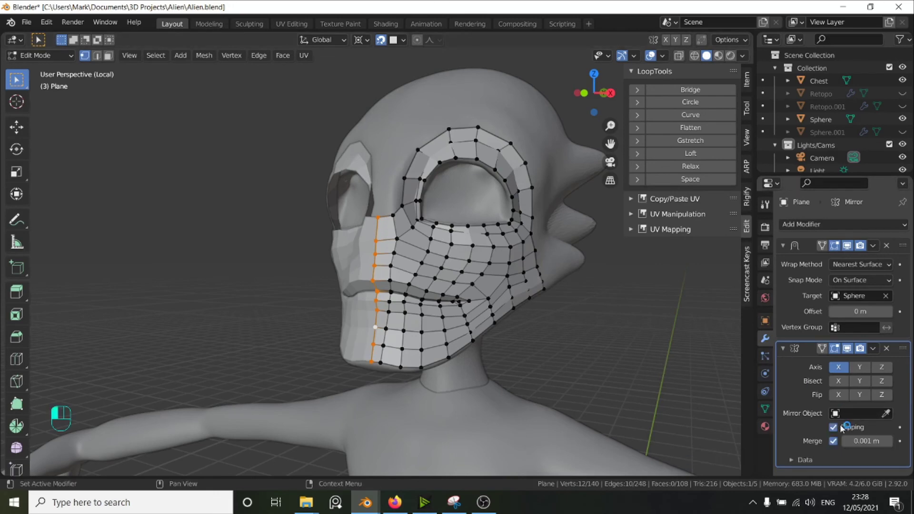
middle_click_drag(434, 270, 495, 248)
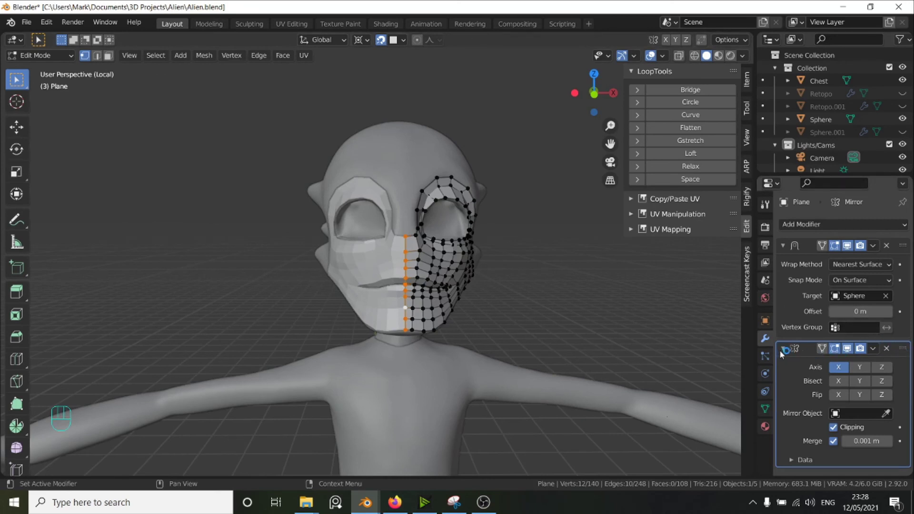
Move the Mirror modifier above the Shrinkwrap modifier in the stack and collapse both modifiers' settings
left_click_drag(902, 348, 910, 236)
scroll(483, 263, "up", 3)
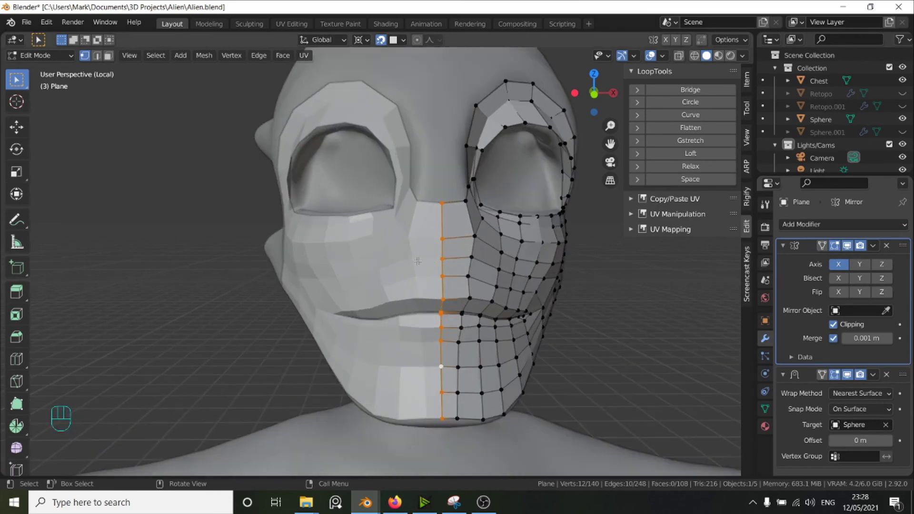
scroll(455, 247, "up", 2)
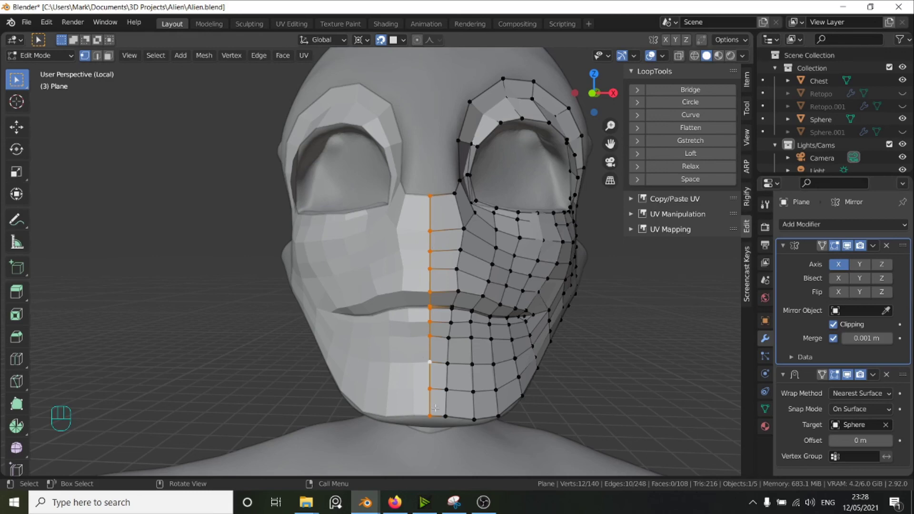
middle_click_drag(436, 409, 403, 264)
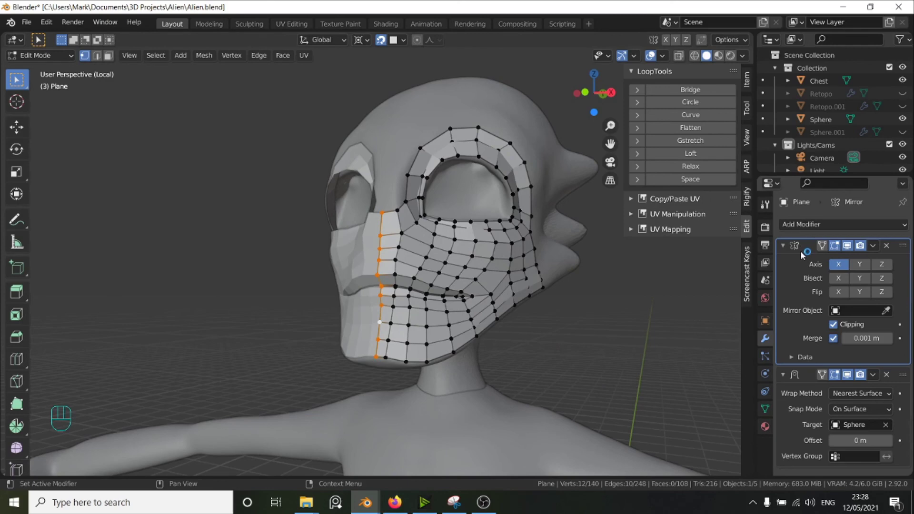
scroll(389, 236, "up", 4)
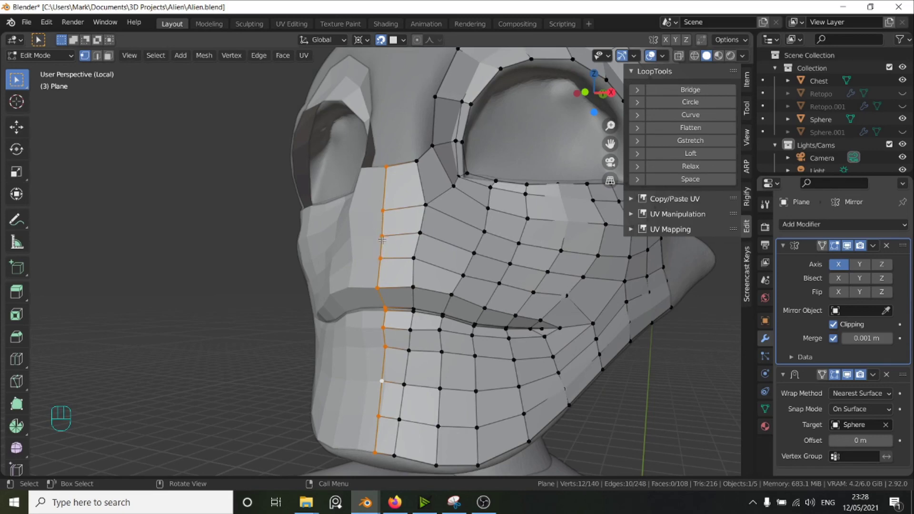
scroll(378, 228, "down", 4)
scroll(429, 186, "down", 4)
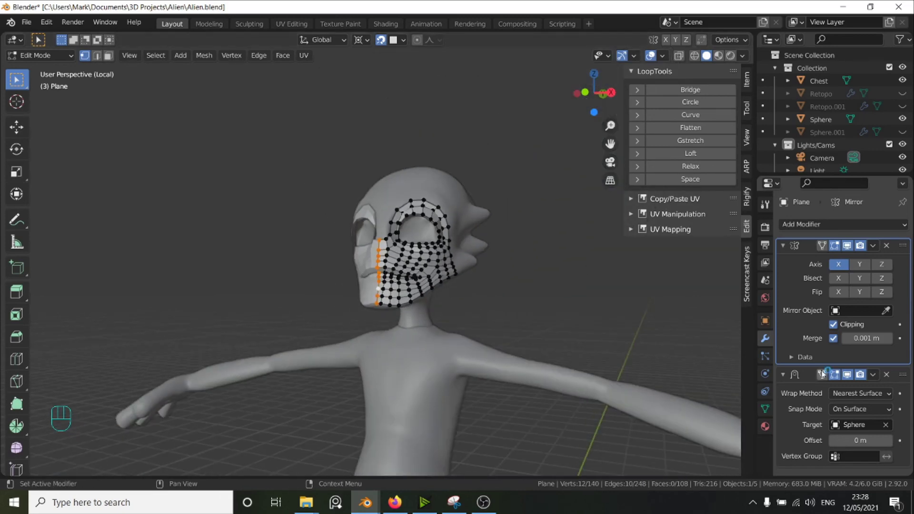
left_click(784, 246)
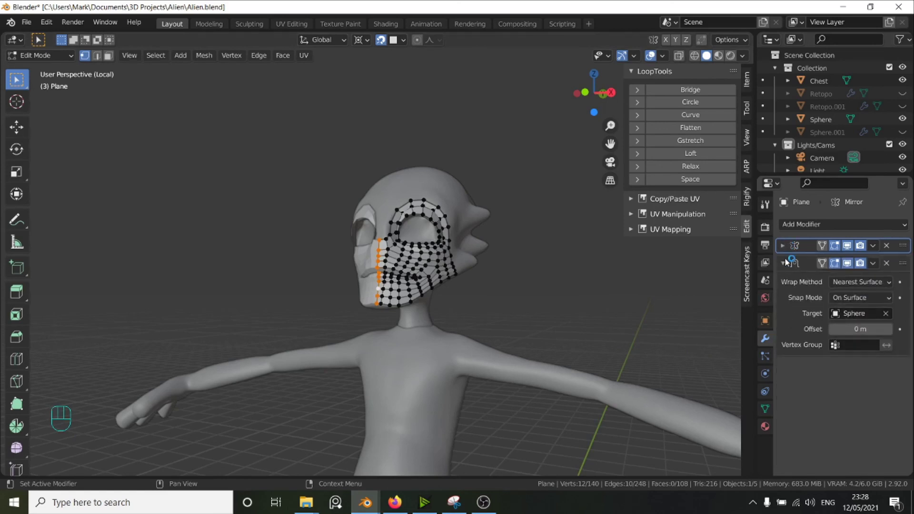
left_click(785, 263)
Examine the mirrored face mesh on the alien head from the front and the side
scroll(467, 321, "down", 4)
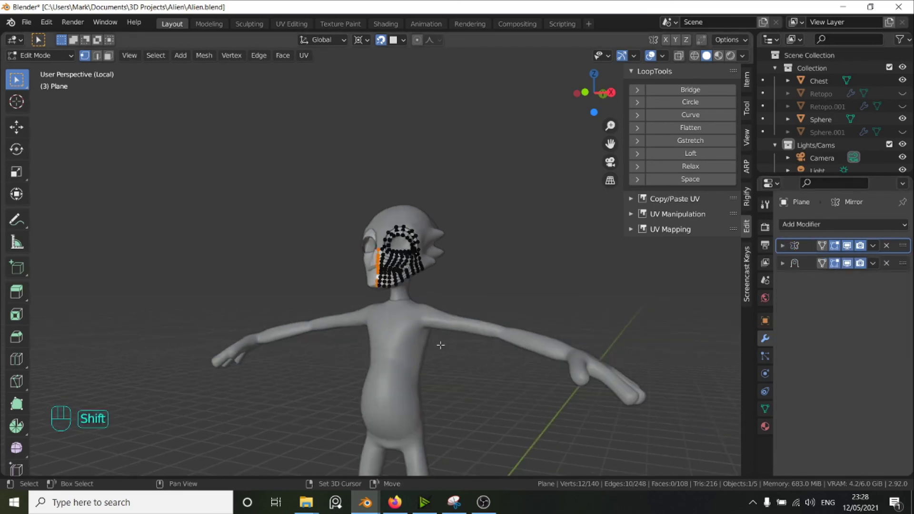
middle_click_drag(467, 321, 479, 232, "shift")
middle_click_drag(500, 190, 466, 359, "shift")
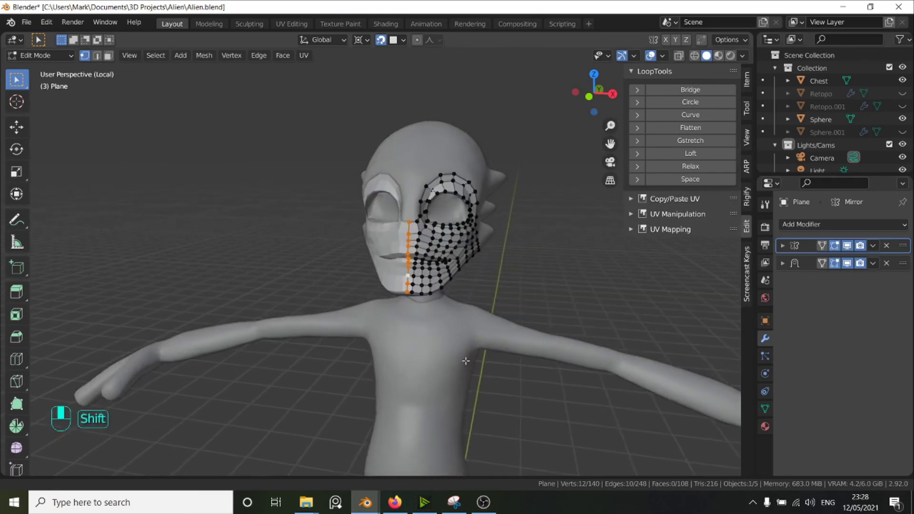
scroll(467, 357, "up", 4)
middle_click_drag(521, 265, 486, 239)
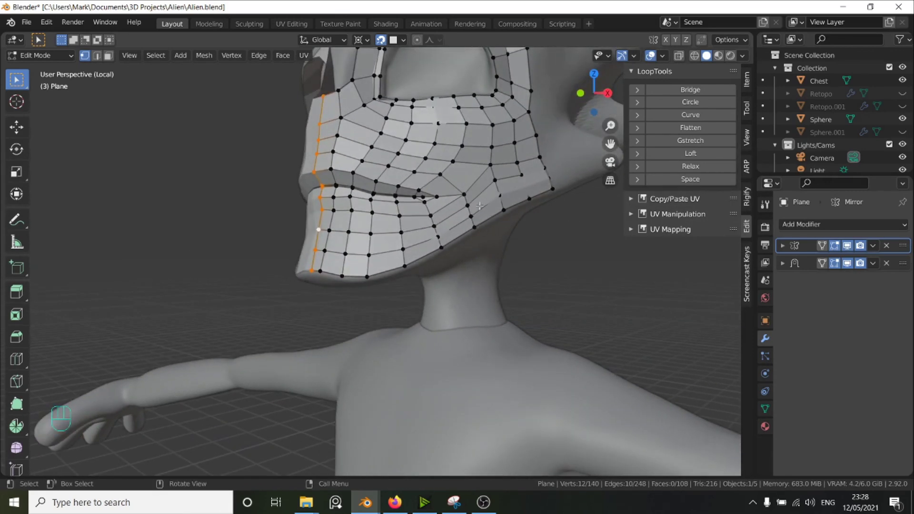
middle_click_drag(466, 175, 481, 245, "shift")
scroll(481, 244, "up", 1)
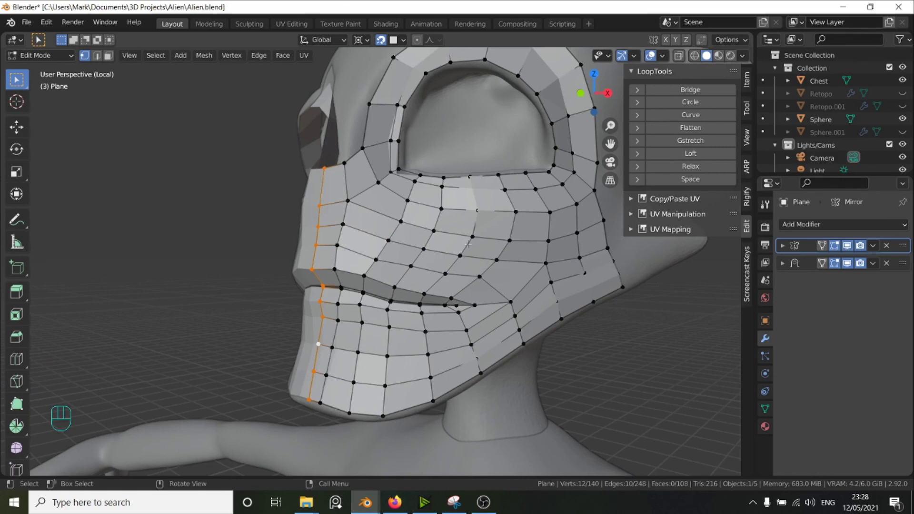
scroll(481, 241, "down", 3)
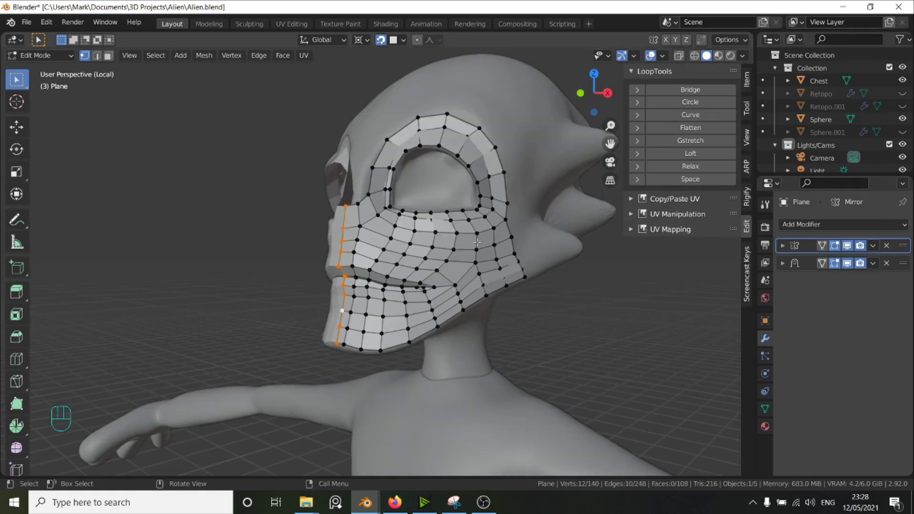
Switch the face mesh to Sculpt Mode, choose the Slide Relax brush and set its strength to 0.5
key("ctrl")
key("ctrl+Tab")
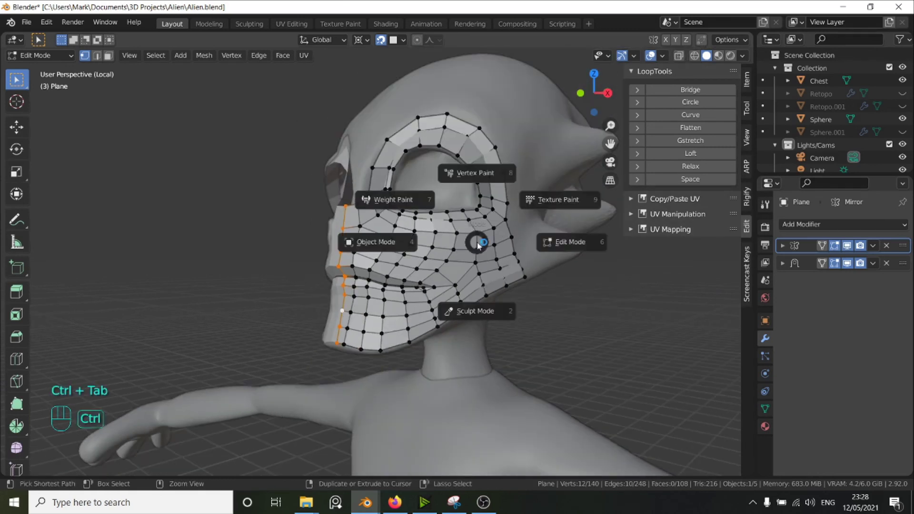
left_click(474, 309)
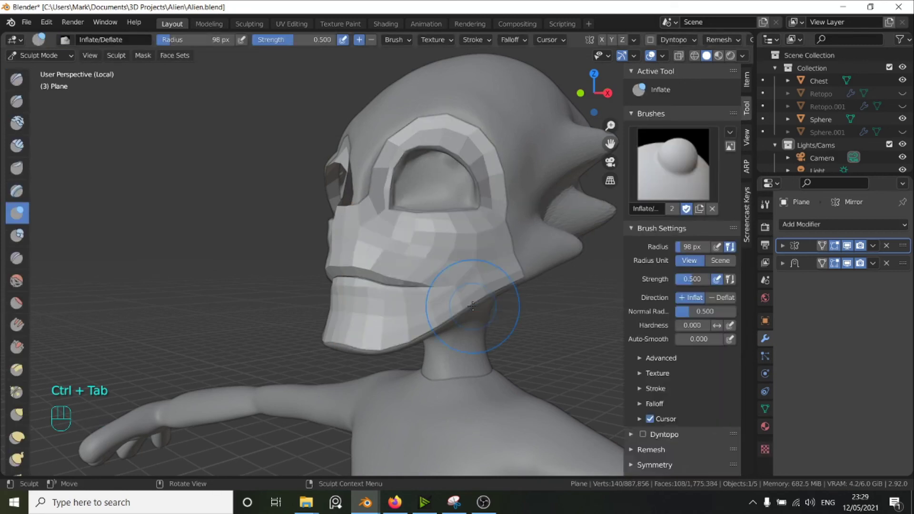
scroll(10, 293, "down", 7)
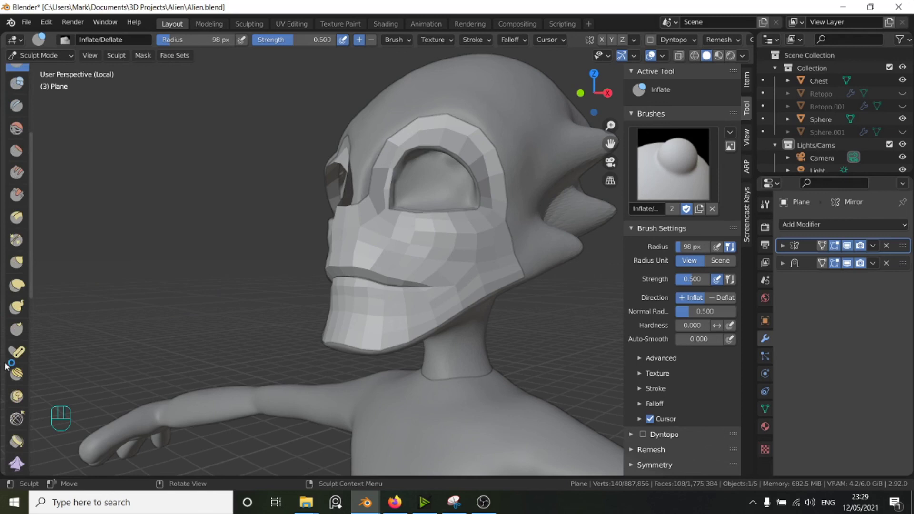
left_click(18, 421)
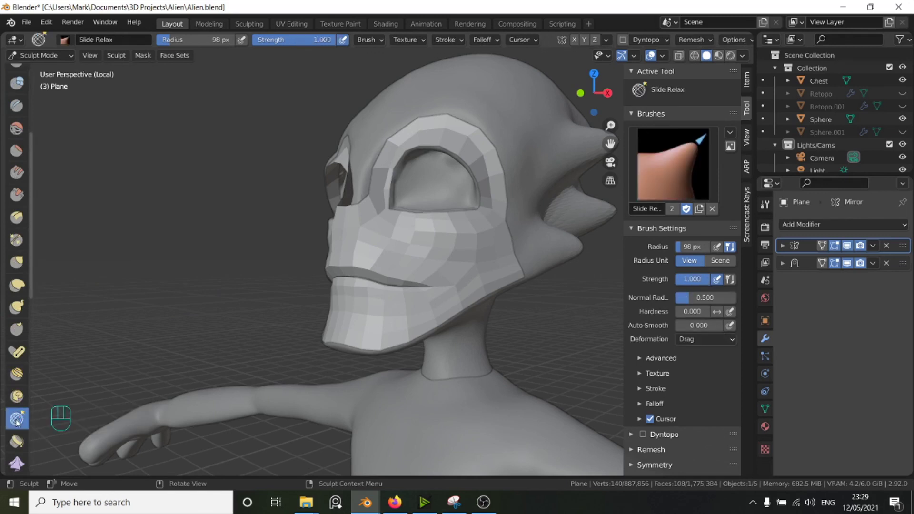
scroll(435, 240, "up", 5)
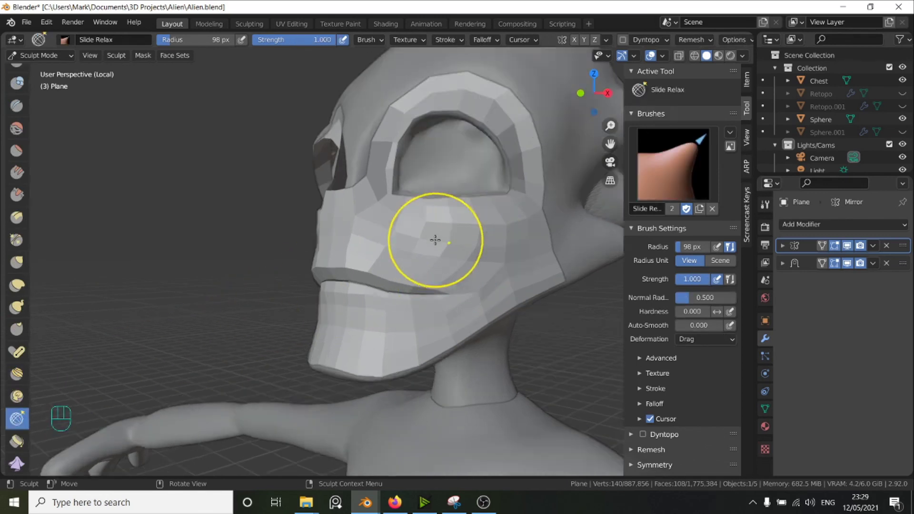
middle_click_drag(501, 240, 442, 248, "shift")
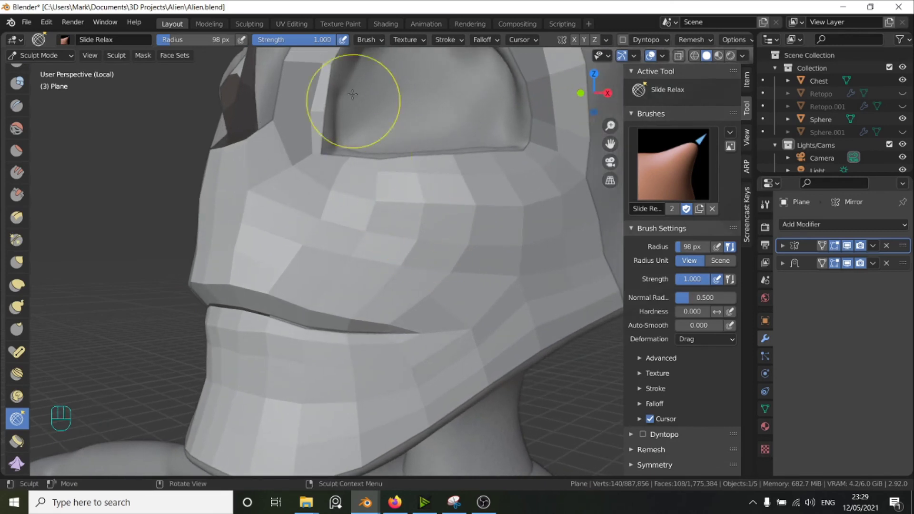
left_click(325, 41)
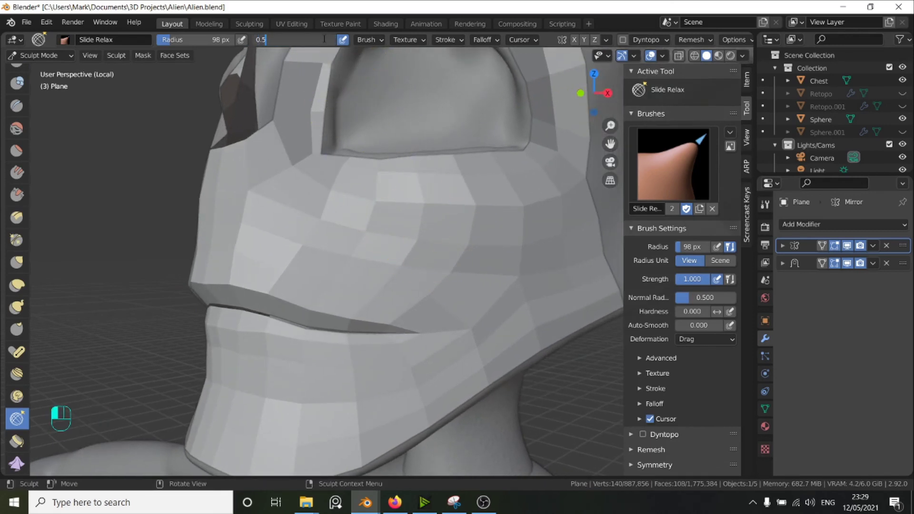
key("Return")
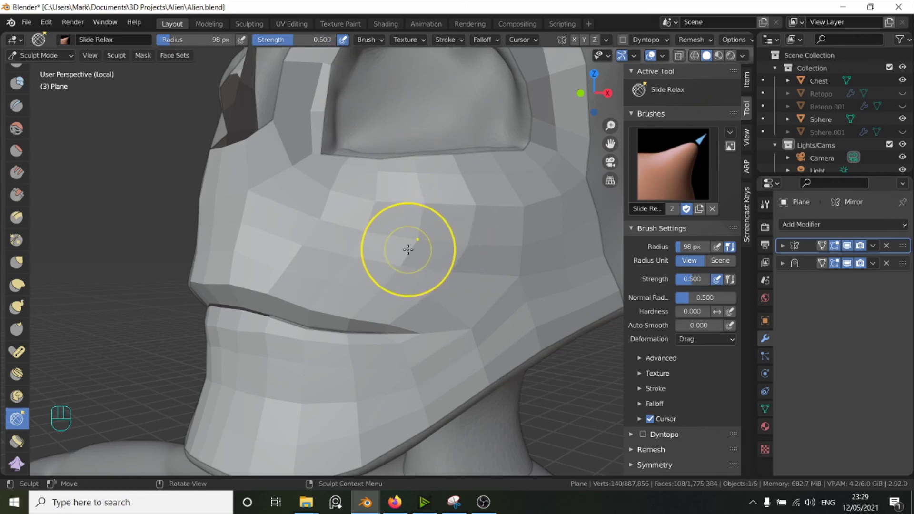
Relax the quads in the middle of the cheek with Slide Relax and turn on the wireframe overlay
left_click_drag(408, 249, 429, 242, "shift")
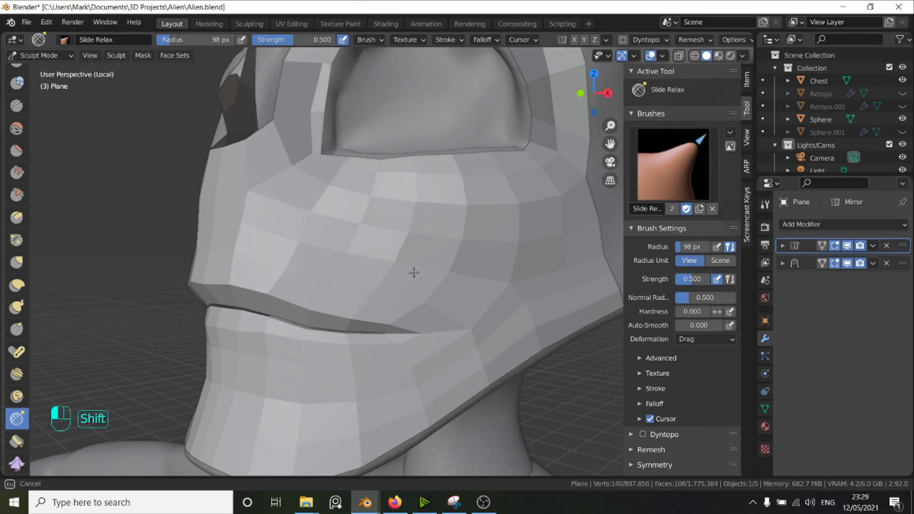
left_click_drag(414, 273, 385, 268, "shift")
key("q")
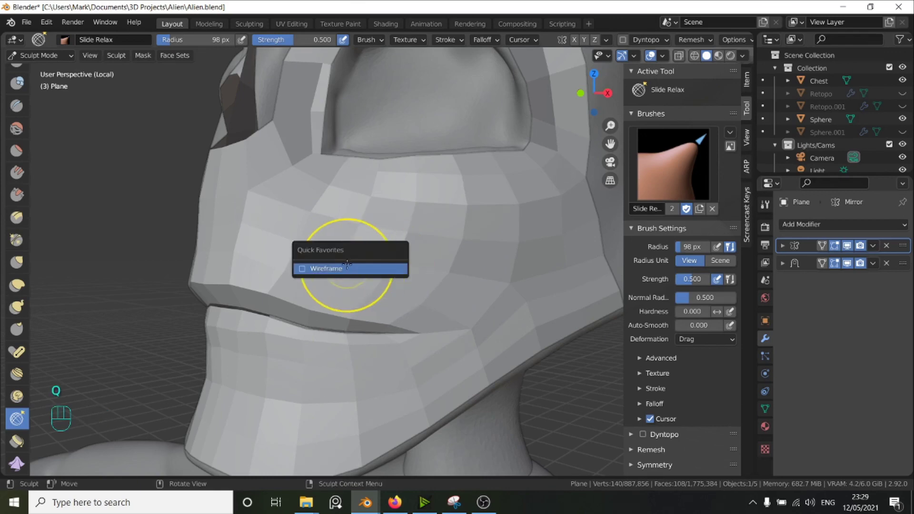
left_click(377, 269)
scroll(461, 243, "up", 2)
scroll(460, 257, "down", 5)
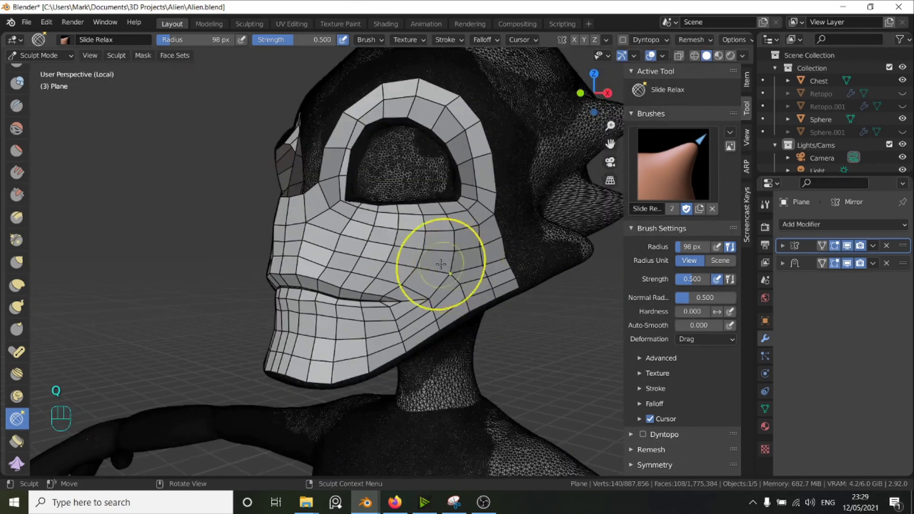
Relax the mesh with Slide Relax across the cheek below the eye and down over the chin and lower jaw
middle_click_drag(447, 265, 431, 263)
scroll(440, 264, "up", 1)
mouse_move(455, 264)
left_mouse_down("shift")
mouse_move(381, 328)
mouse_move(456, 255)
mouse_move(403, 253)
left_mouse_up("shift")
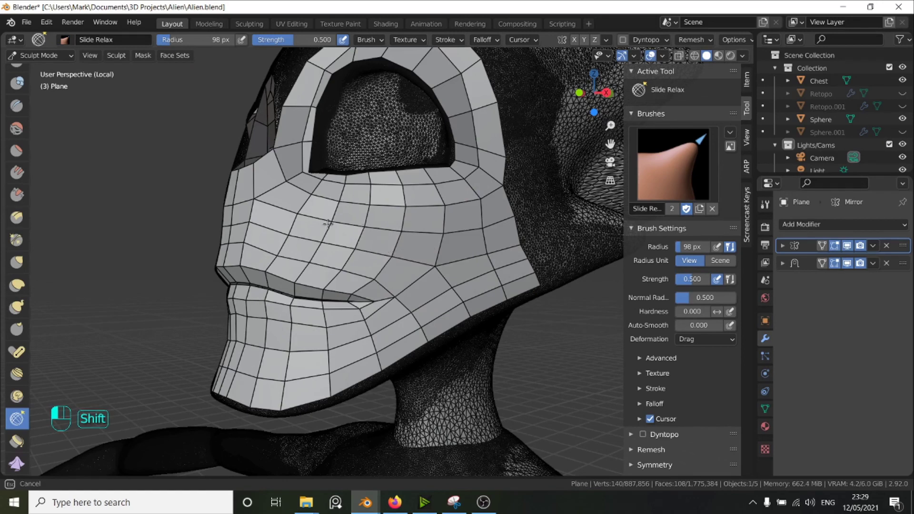
left_click_drag(328, 223, 454, 222, "shift")
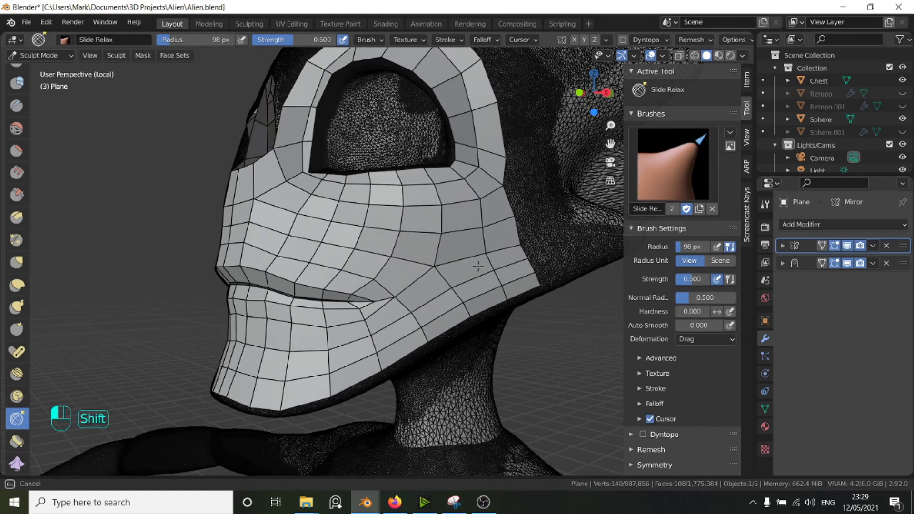
mouse_move(478, 266)
left_mouse_down("shift")
mouse_move(395, 326)
mouse_move(305, 365)
left_mouse_up("shift")
middle_click_drag(305, 366, 388, 342)
mouse_move(405, 336)
left_mouse_down("shift")
mouse_move(420, 341)
mouse_move(379, 365)
mouse_move(405, 379)
mouse_move(396, 377)
mouse_move(384, 336)
mouse_move(408, 337)
mouse_move(373, 310)
mouse_move(336, 306)
mouse_move(491, 327)
mouse_move(396, 364)
left_mouse_up("shift")
Even out the quads from the jawline up through the cheek behind the mouth corner with Slide Relax
middle_click_drag(444, 352, 406, 335)
left_click_drag(405, 336, 459, 272, "shift")
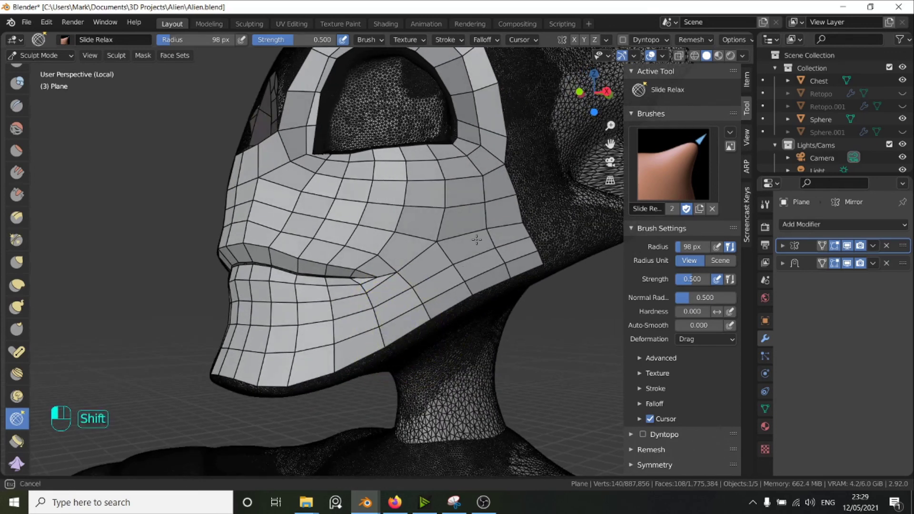
mouse_move(476, 239)
left_mouse_down("shift")
mouse_move(445, 244)
mouse_move(437, 205)
mouse_move(415, 208)
left_mouse_up("shift")
middle_click_drag(416, 209, 432, 218)
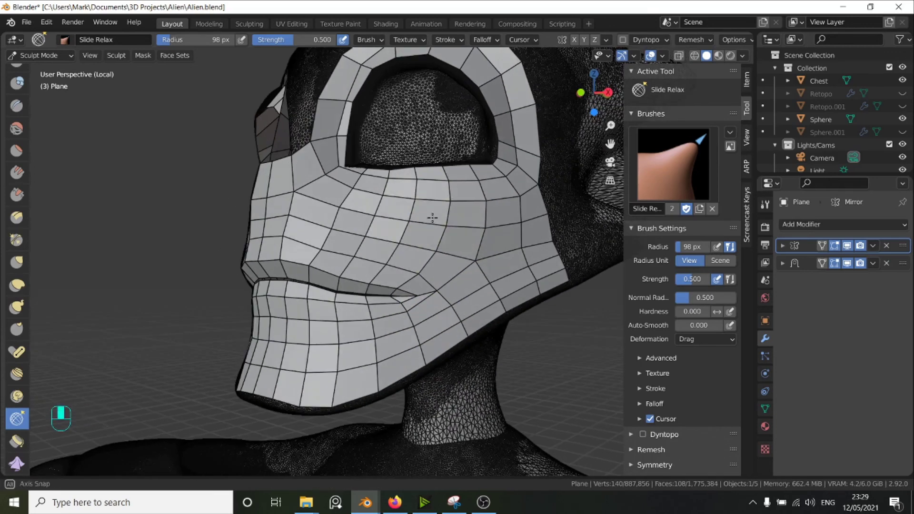
left_click_drag(420, 231, 427, 266, "shift")
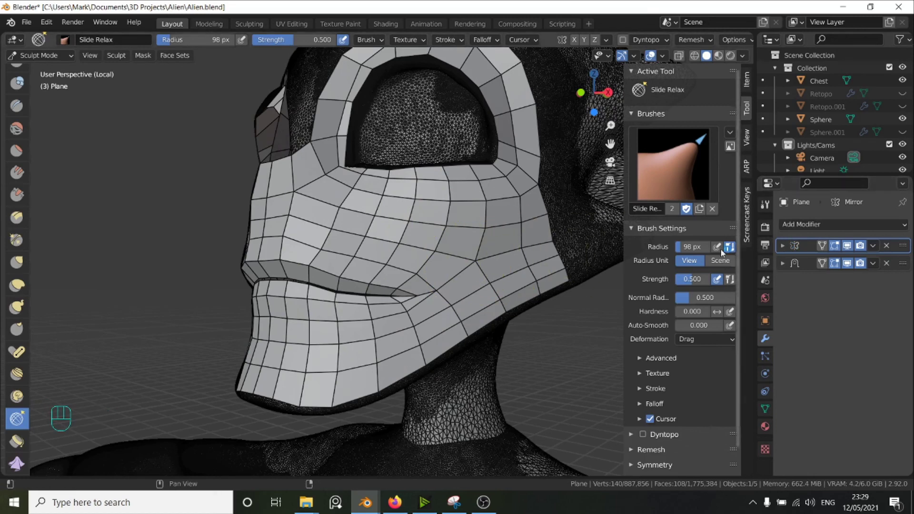
Relax the topology around the mouth corner, the outer cheek and the strip under the eye with Slide Relax
mouse_move(405, 231)
left_mouse_down("shift")
mouse_move(414, 231)
mouse_move(362, 241)
mouse_move(330, 215)
mouse_move(433, 219)
mouse_move(435, 266)
mouse_move(469, 289)
mouse_move(443, 334)
left_mouse_up("shift")
scroll(414, 314, "up", 3)
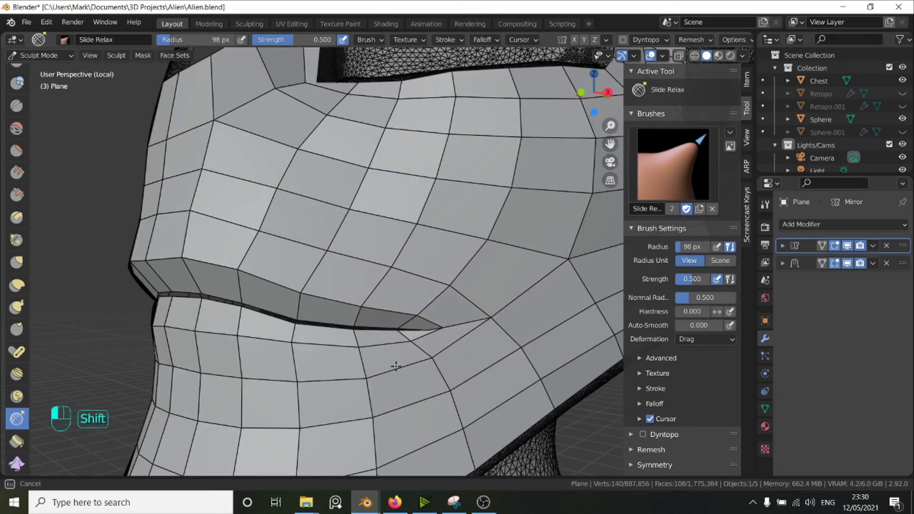
scroll(495, 283, "down", 3)
mouse_move(495, 283)
left_mouse_down("shift")
mouse_move(483, 229)
mouse_move(502, 228)
left_mouse_up("shift")
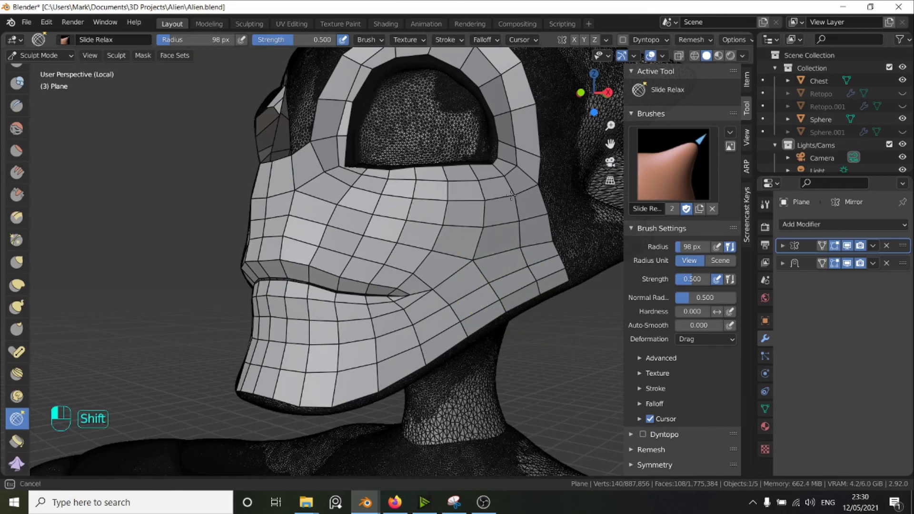
mouse_move(512, 195)
left_mouse_down("shift")
mouse_move(443, 191)
mouse_move(339, 206)
left_mouse_up("shift")
middle_click_drag(389, 227, 450, 229)
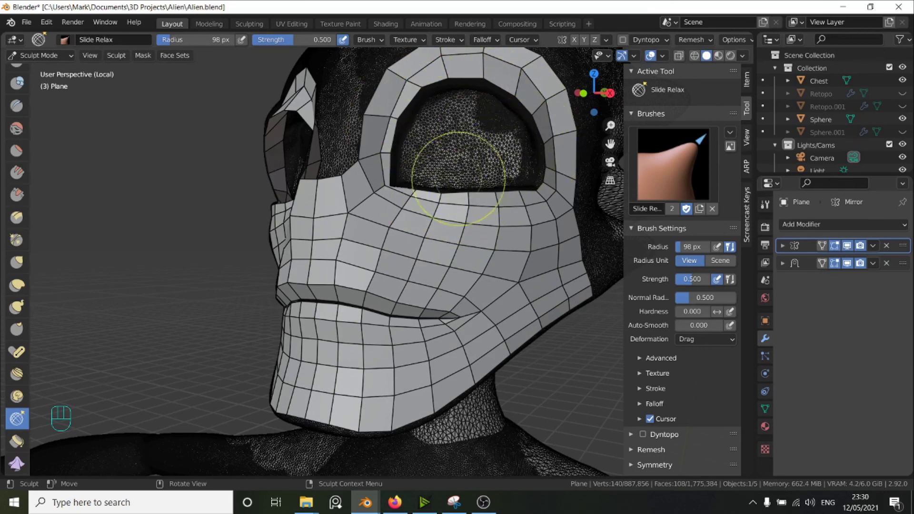
middle_click_drag(459, 180, 433, 260)
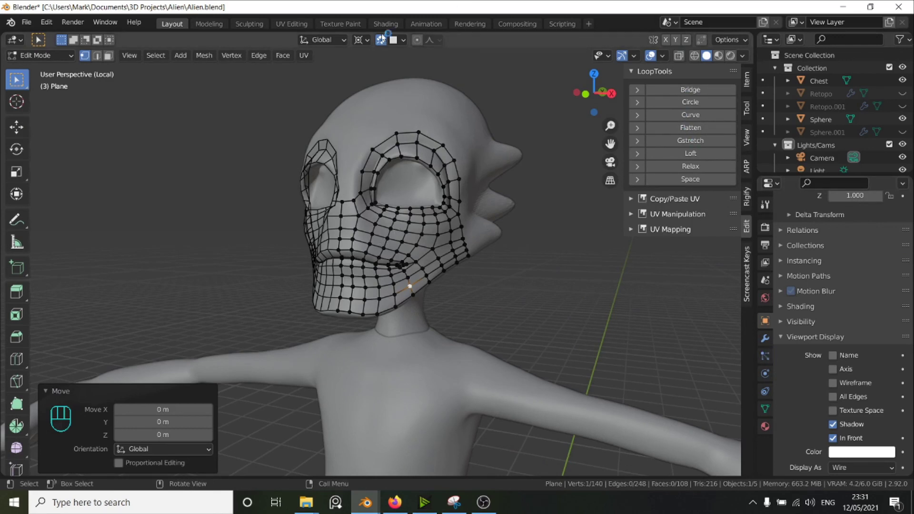
Show the face mesh's modifier stack and examine the relaxed mirrored topology around the mouth, cheeks and eyes
left_click(765, 338)
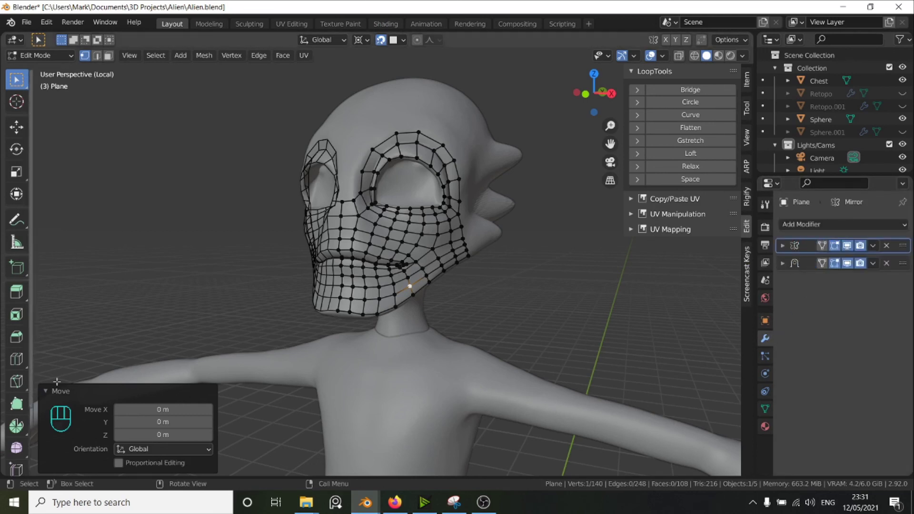
scroll(405, 207, "up", 5)
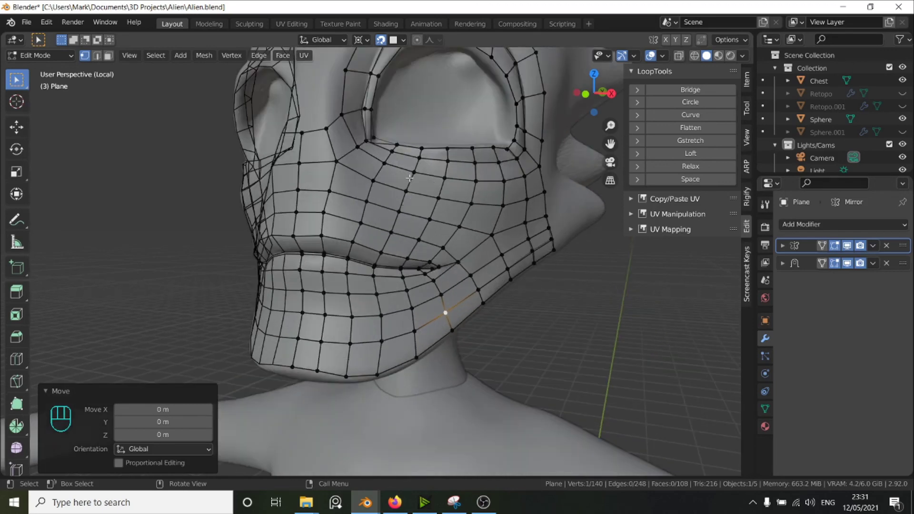
middle_click_drag(403, 162, 403, 215, "shift")
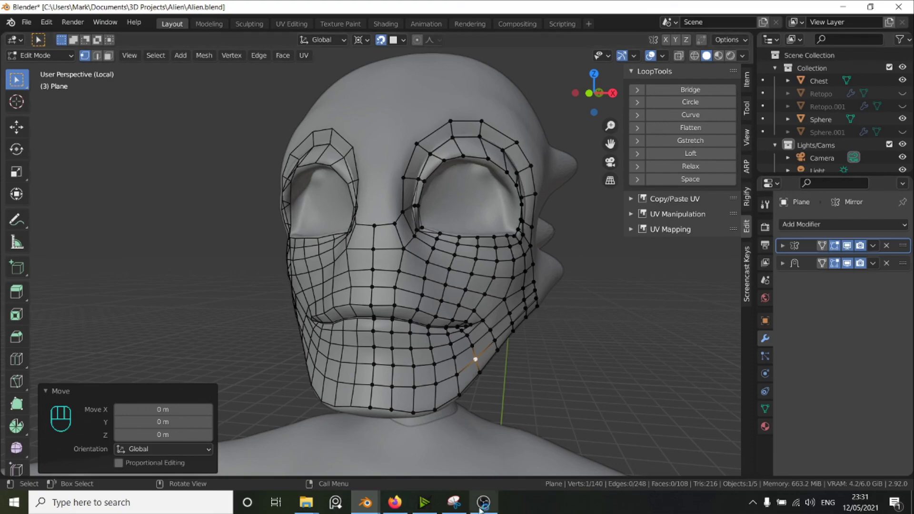
mouse_move(485, 505)
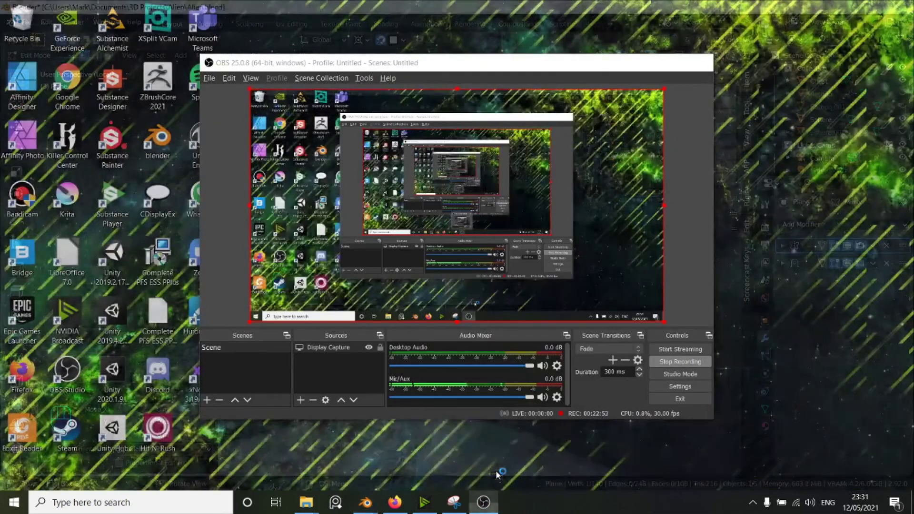